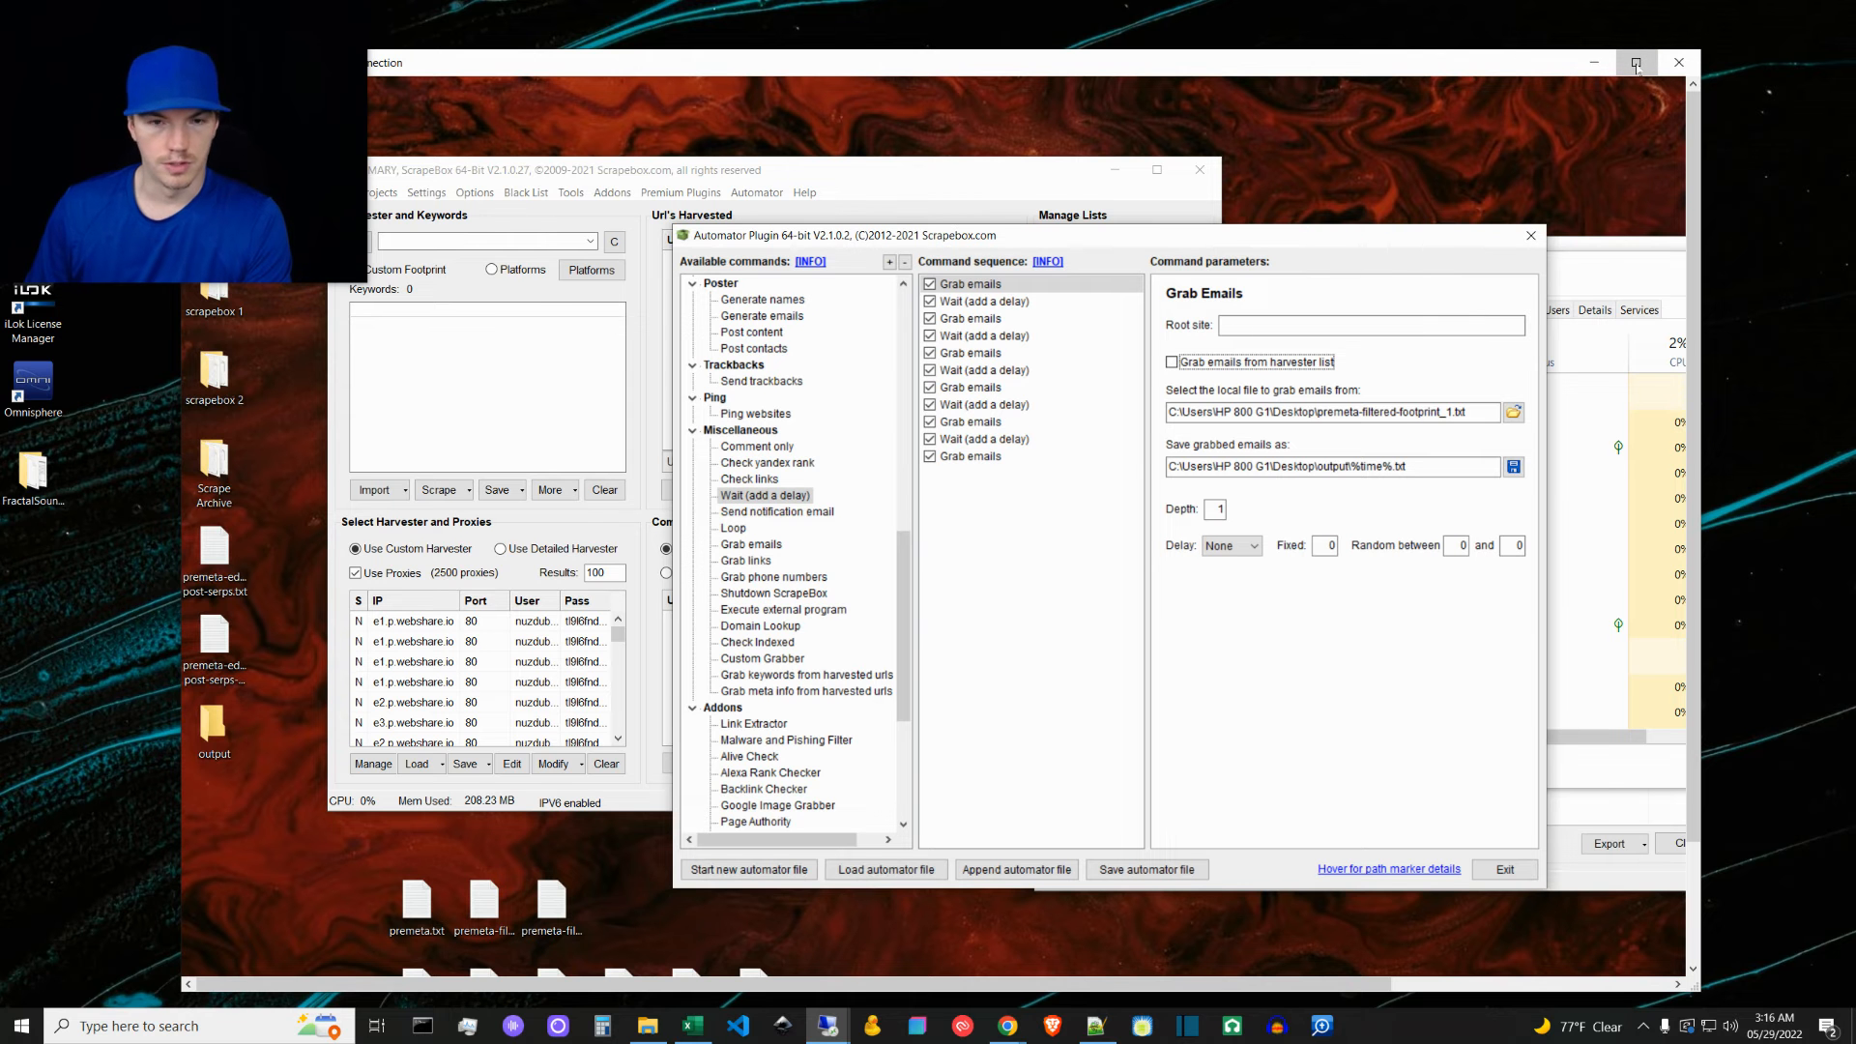
Maximize the remote desktop window and look through the full URL list in premeta-filtered-footprint.txt
click(1636, 63)
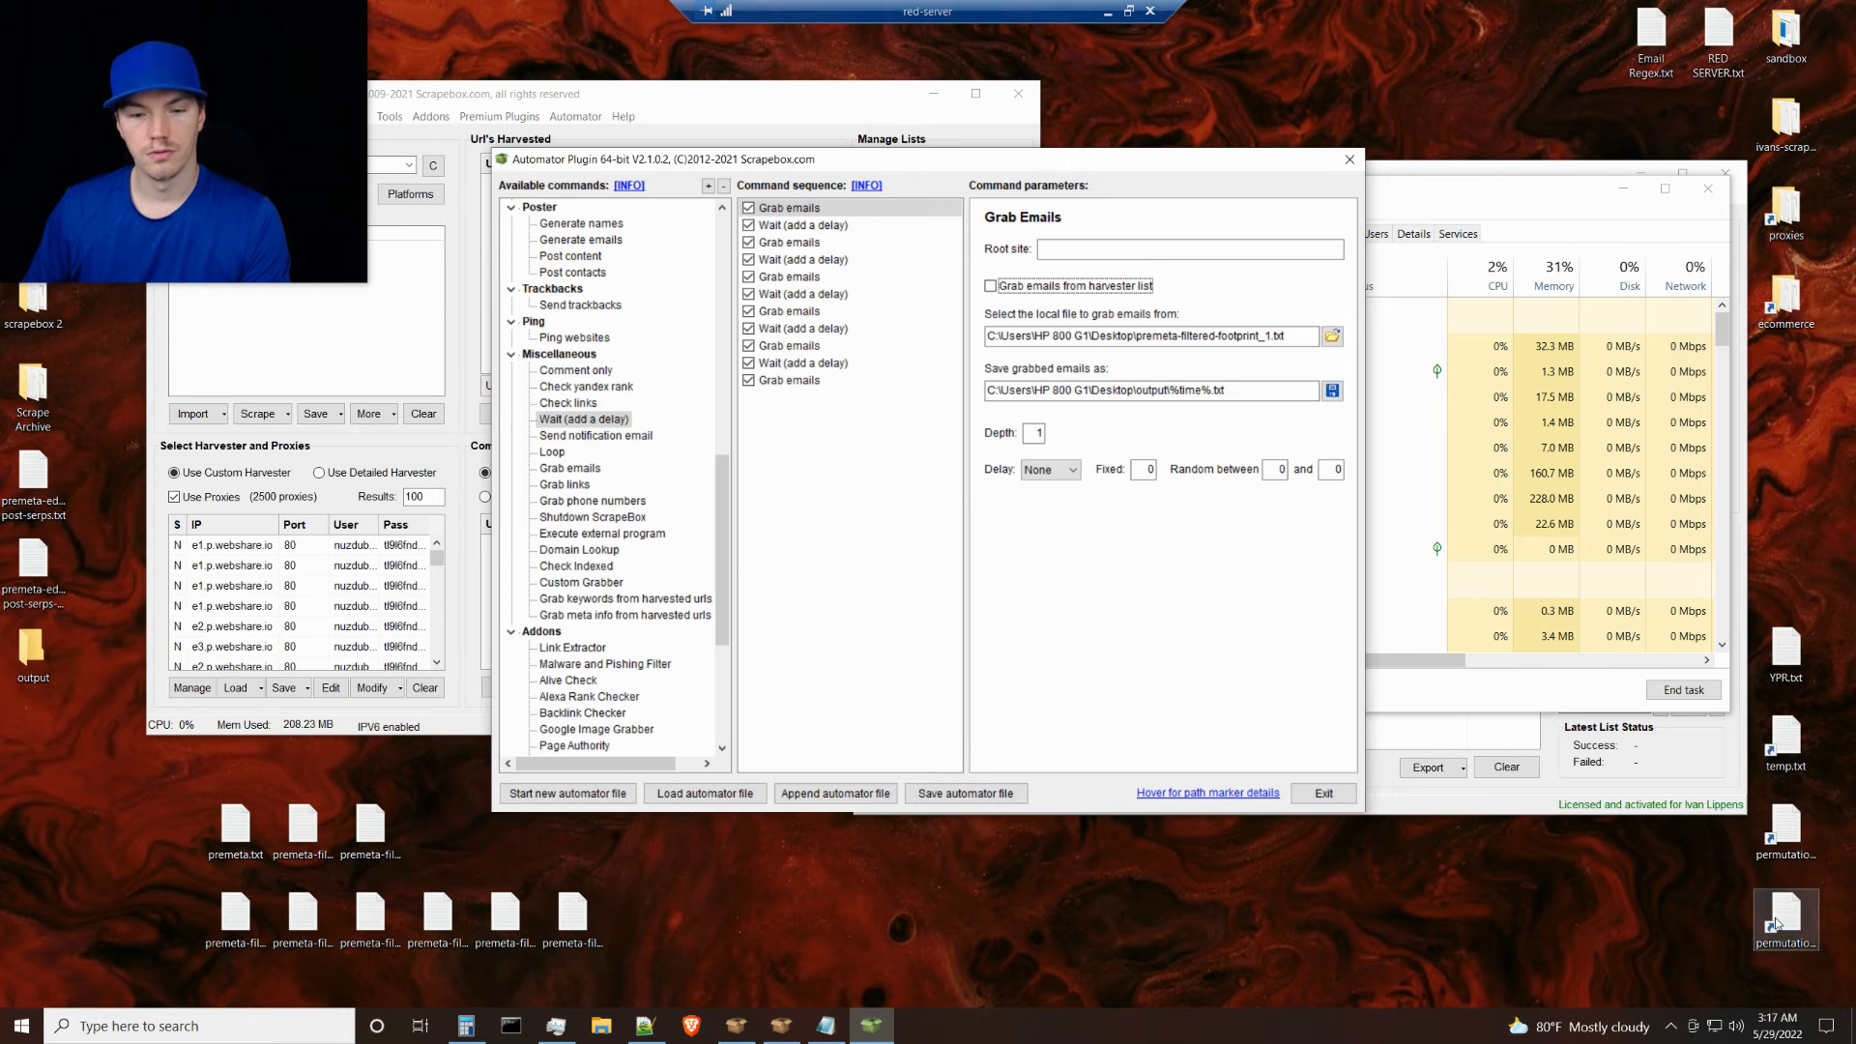
double_click(370, 829)
click(1494, 513)
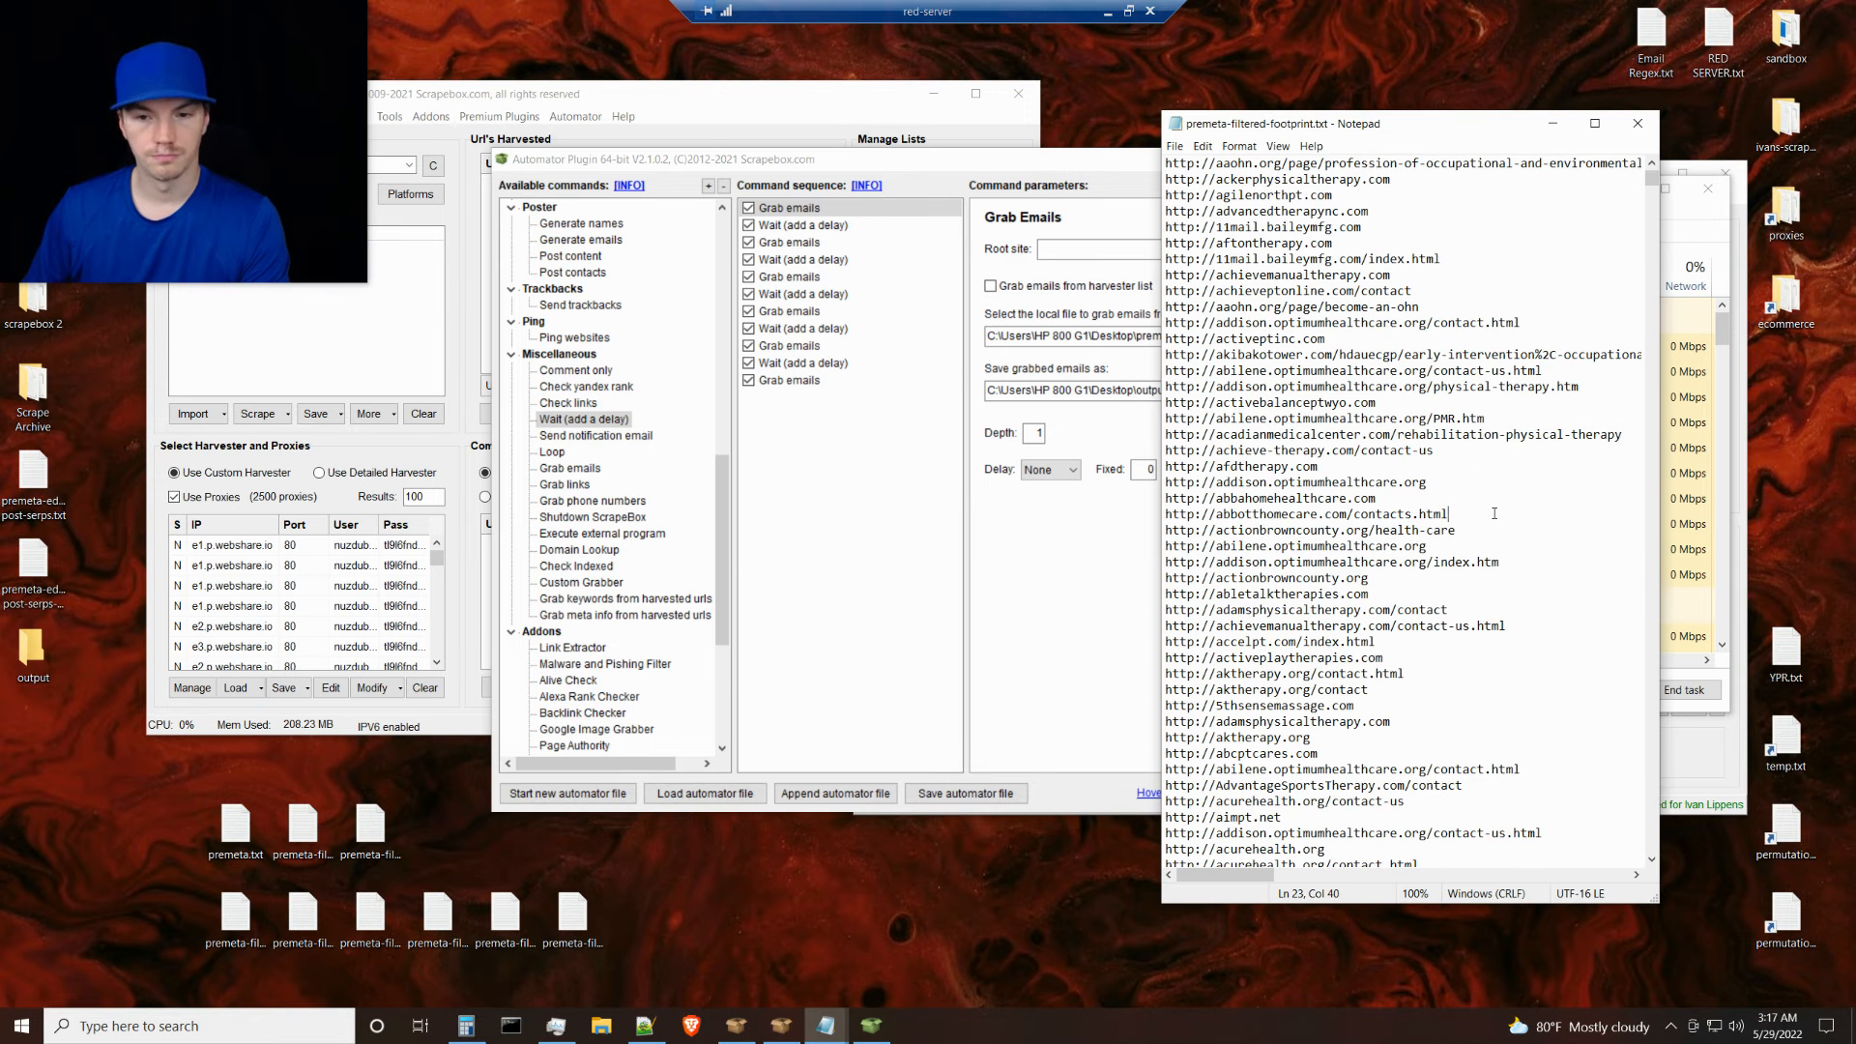
key(ctrl+a)
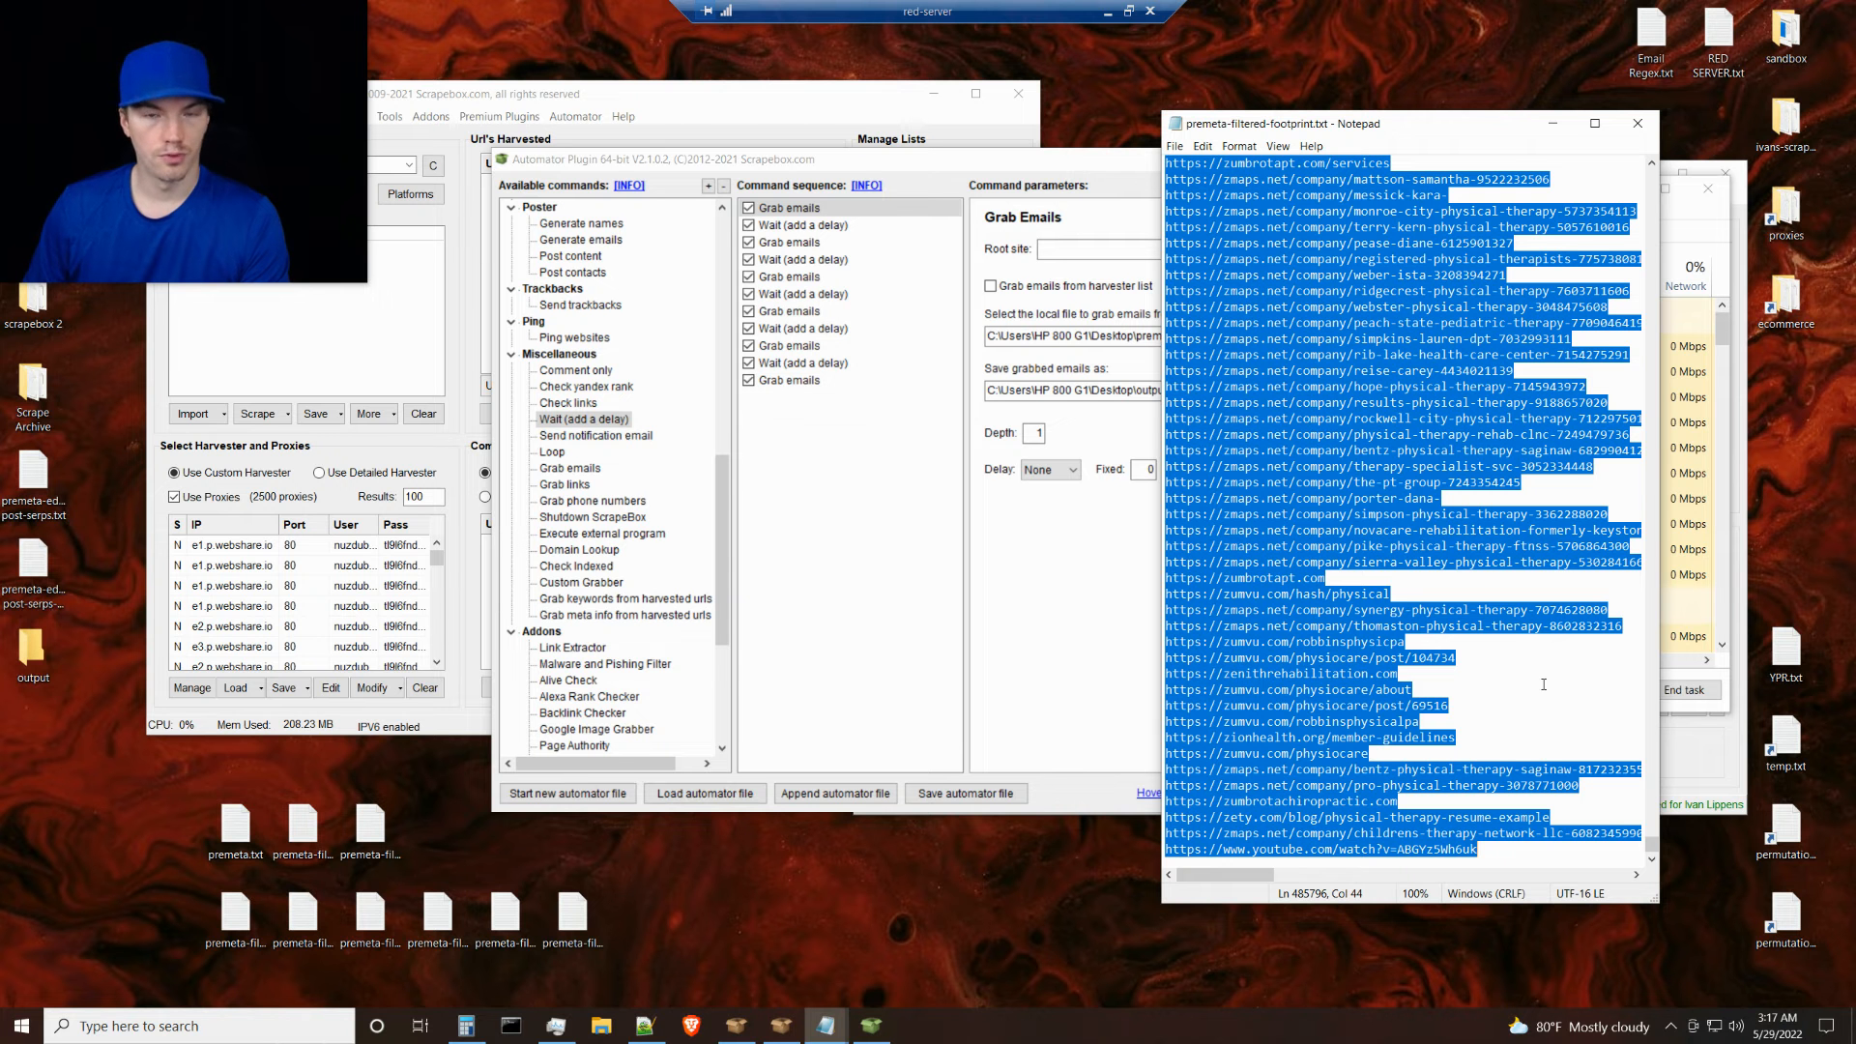
Check the niche terms in permutations-niche-terms.txt against the premeta-filtered-footprint.txt URL list, and close both files
double_click(1790, 913)
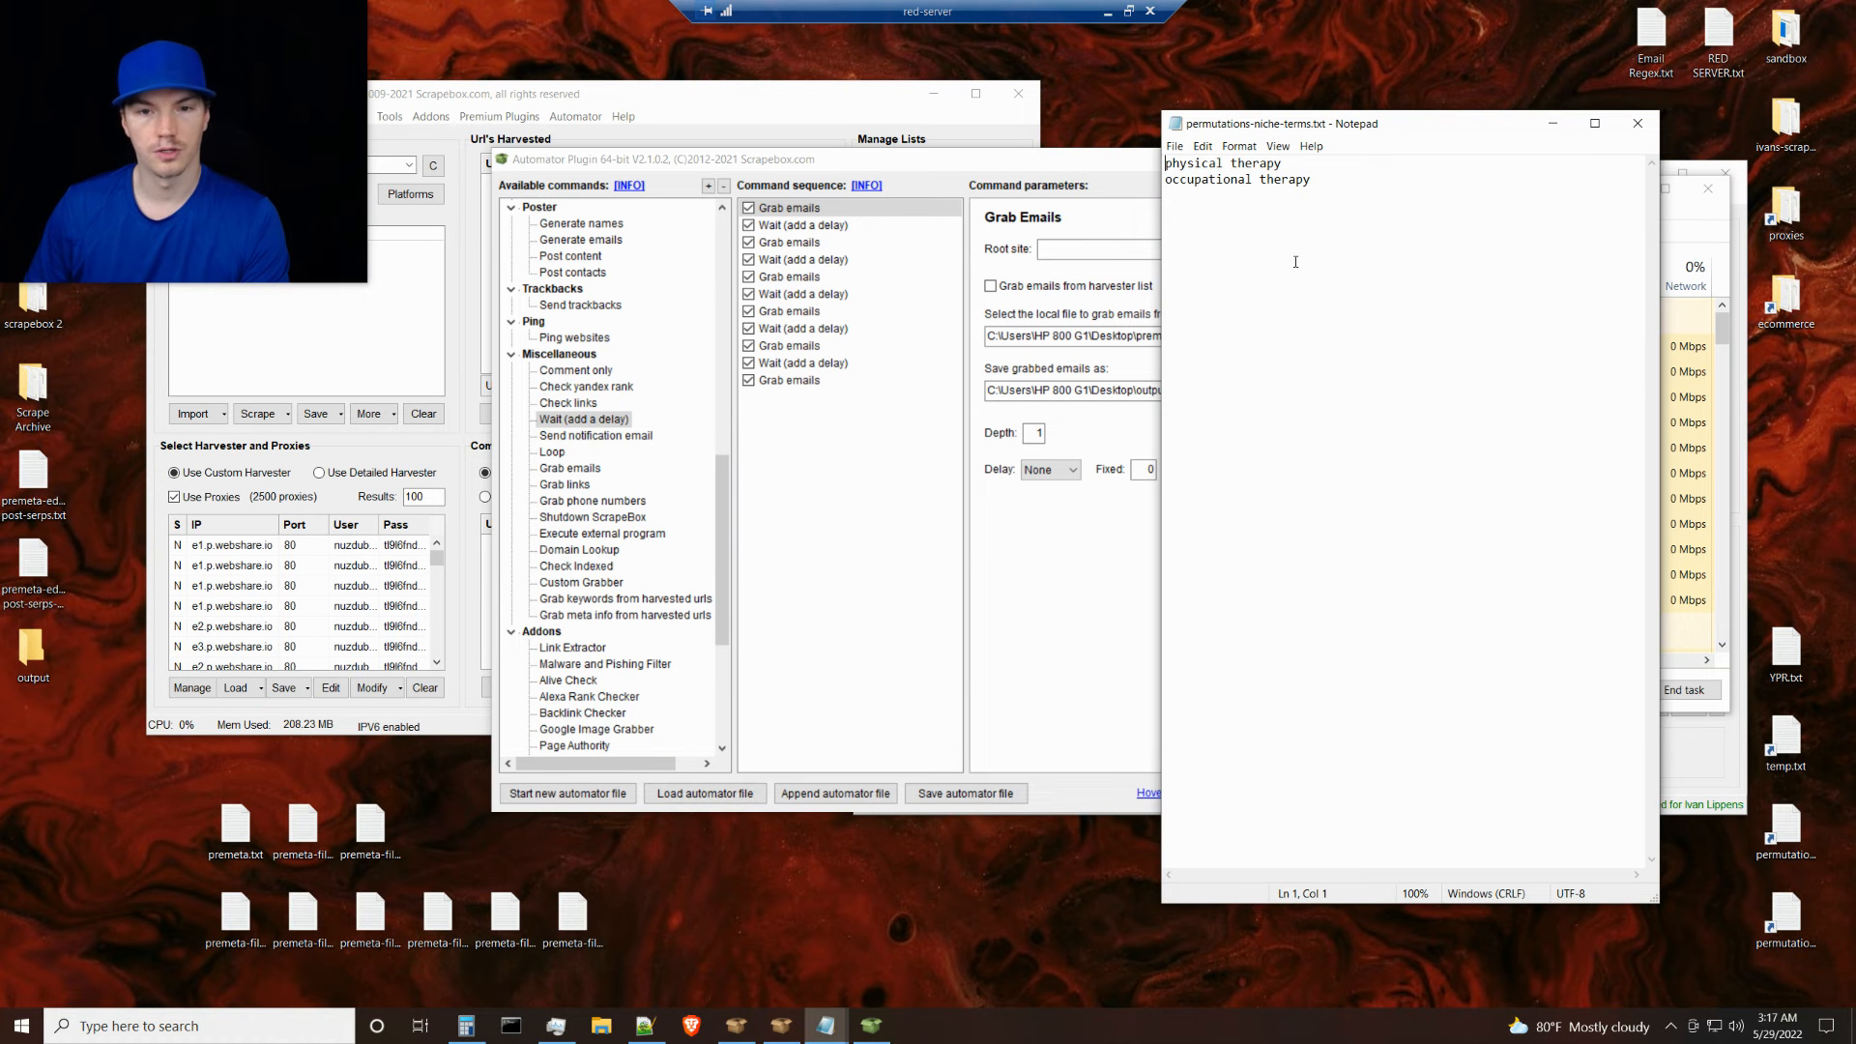
click(1638, 122)
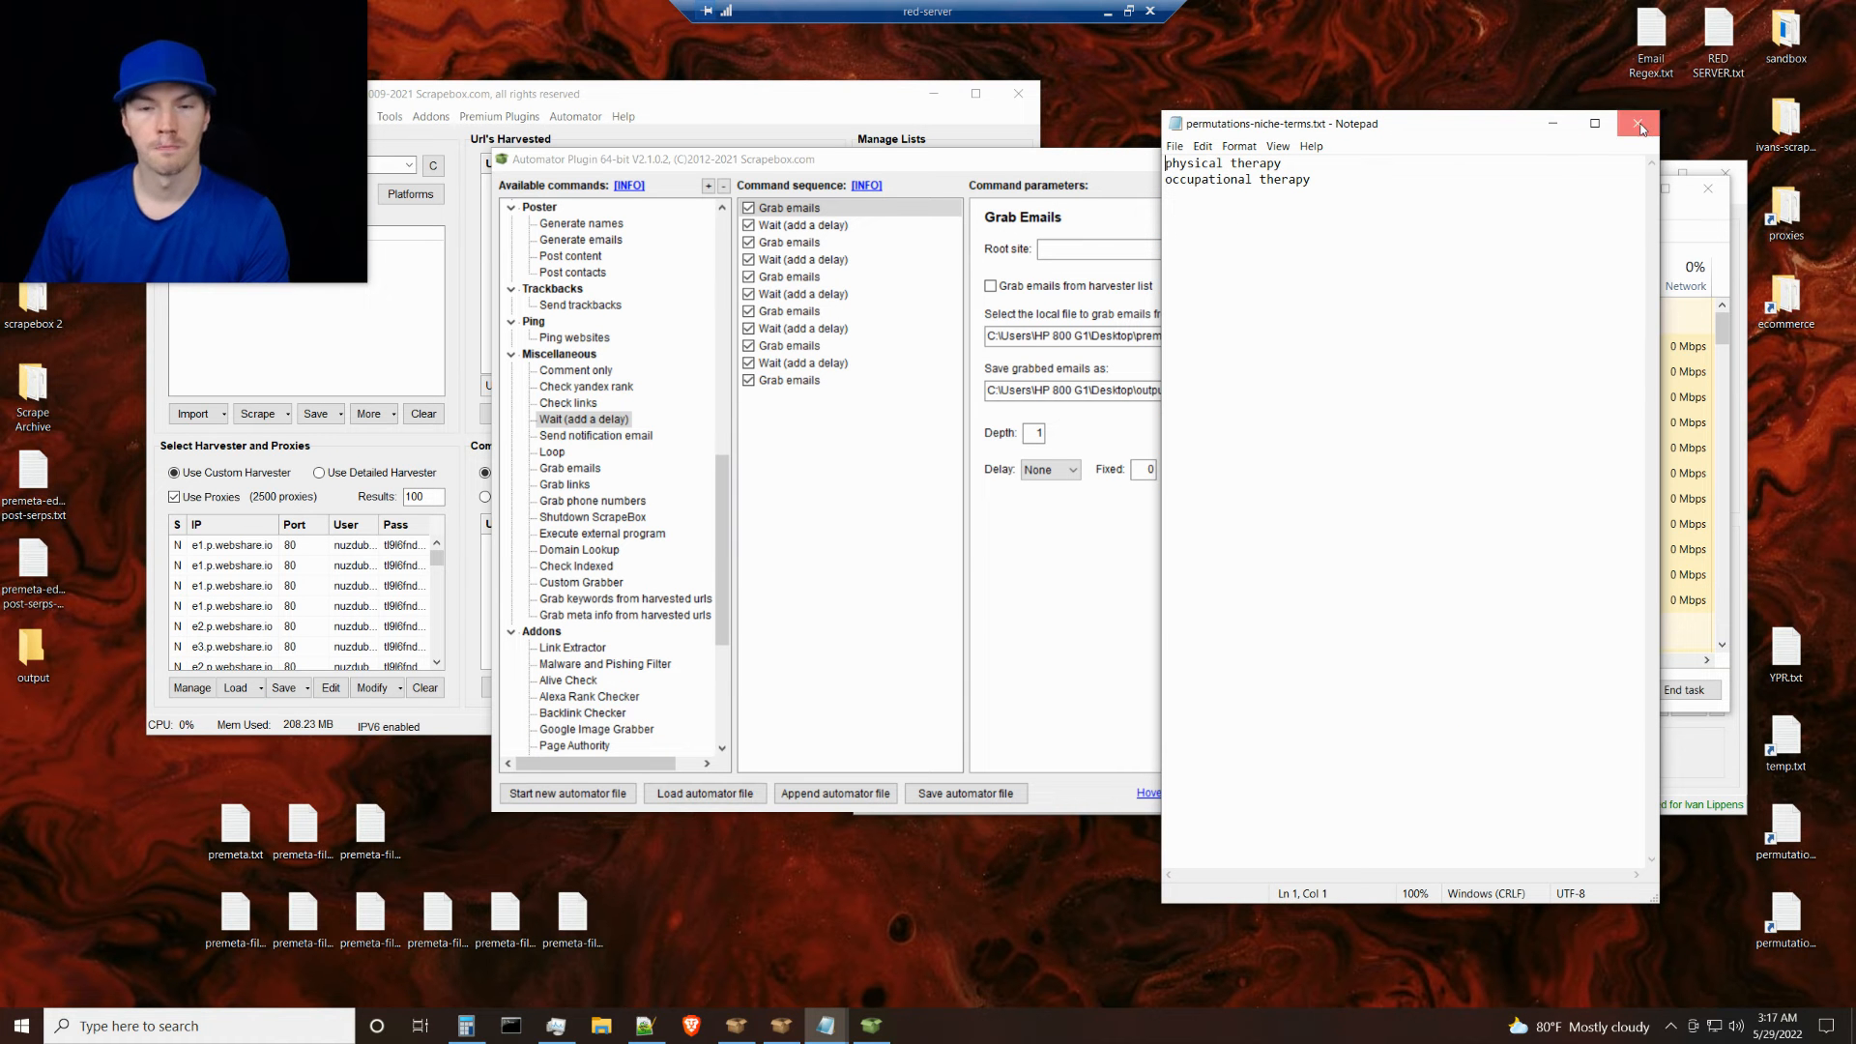
click(1434, 579)
key(ctrl+a)
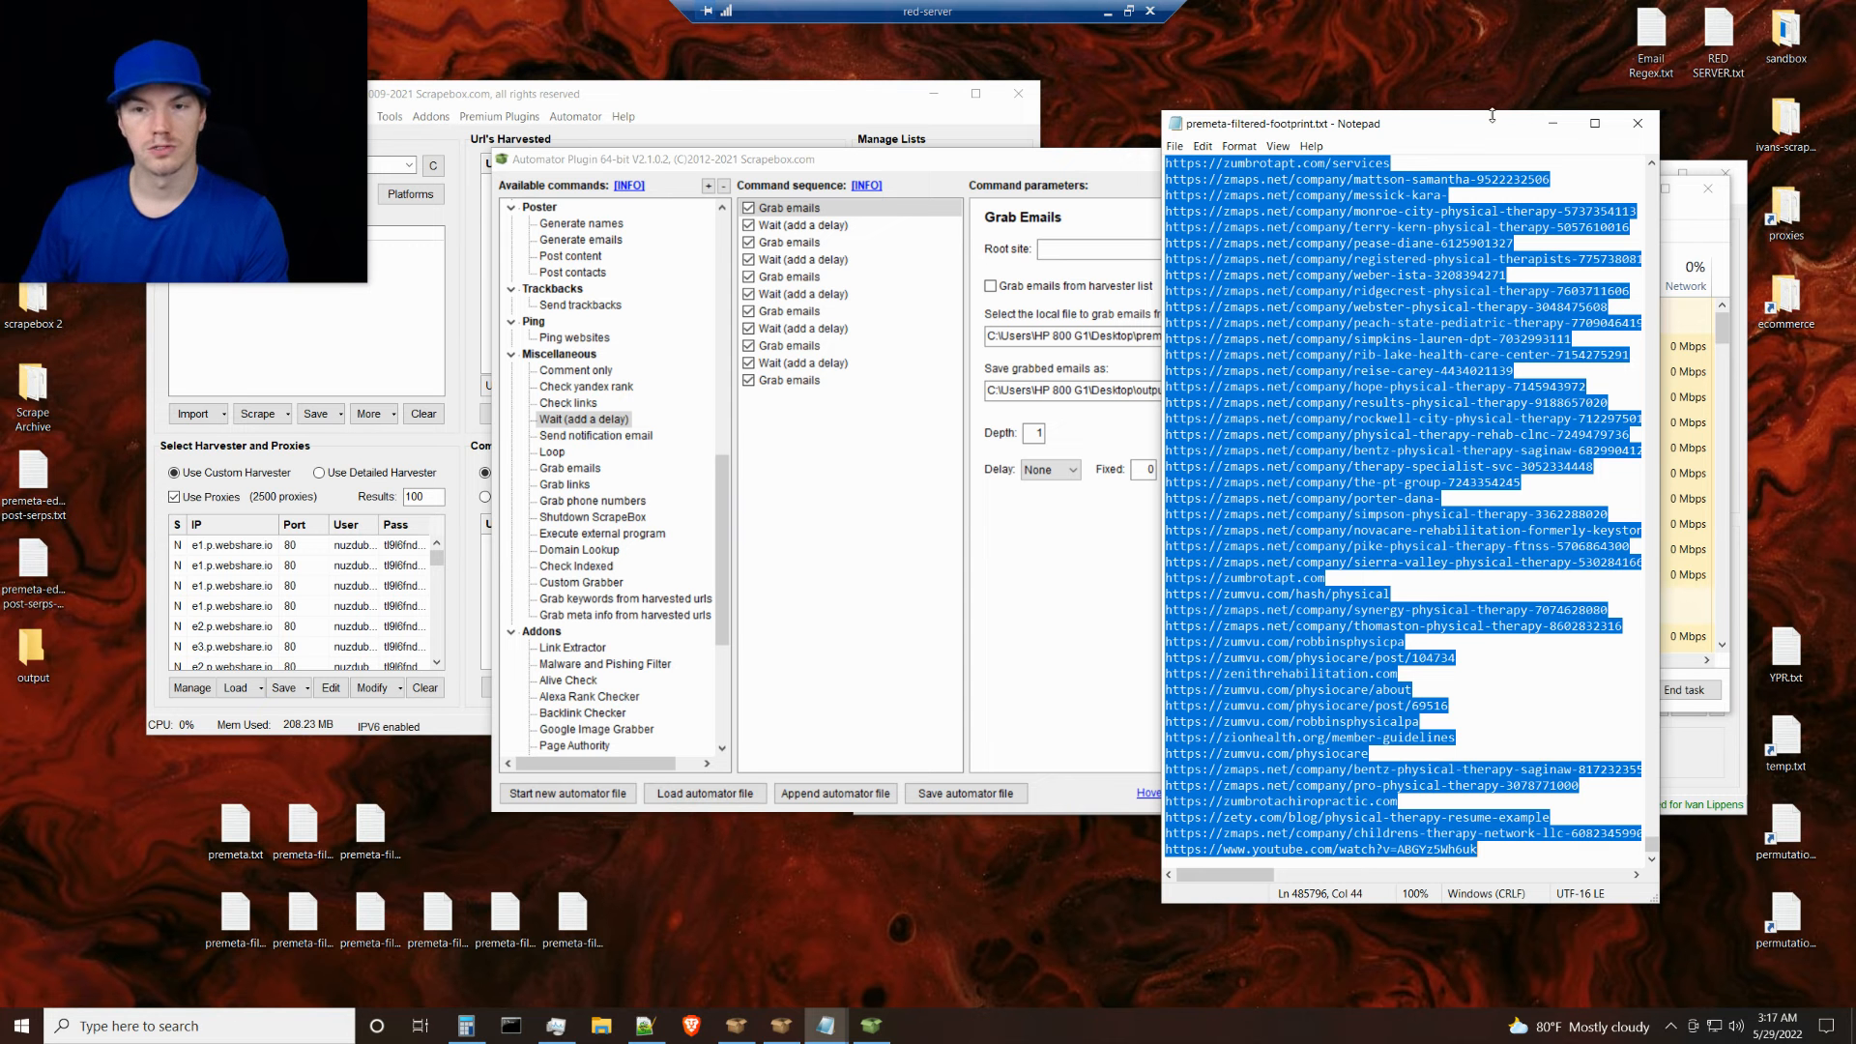
click(1638, 126)
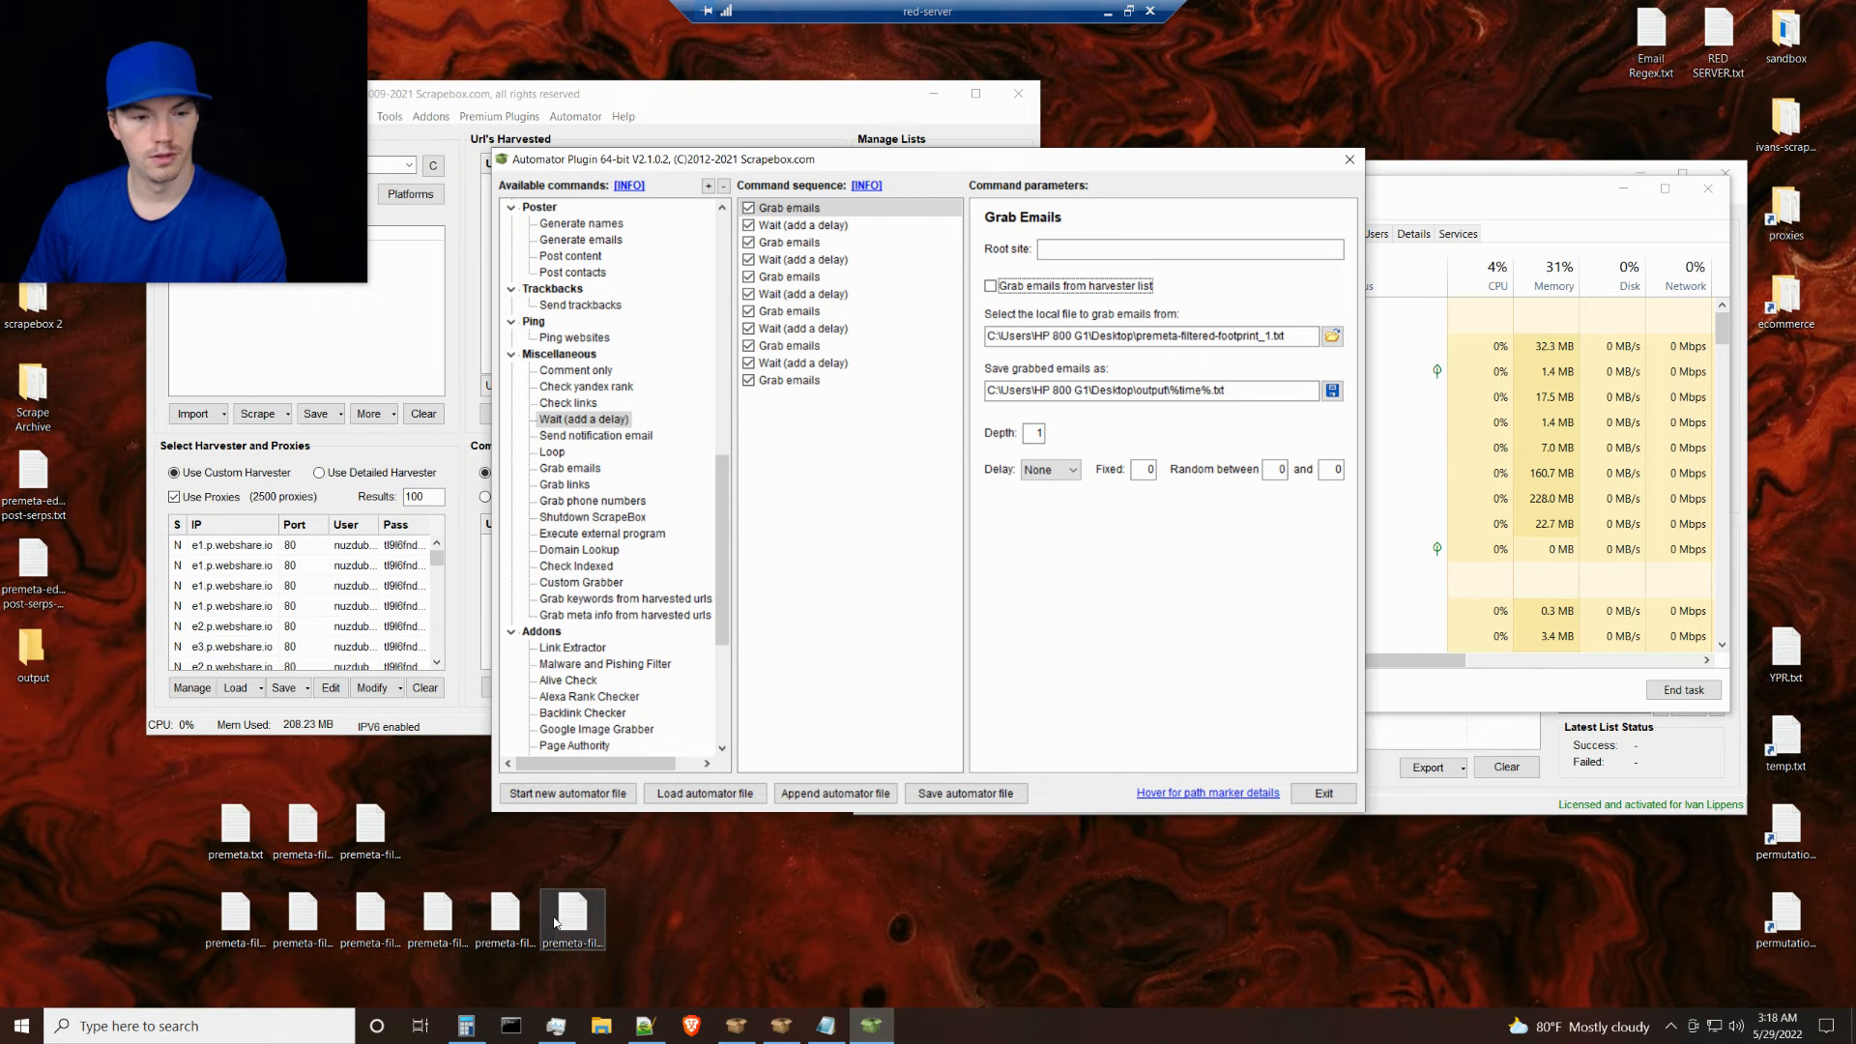
Load the first split footprint file from the desktop into the harvested URL list and look at the Grab / Check options
click(733, 95)
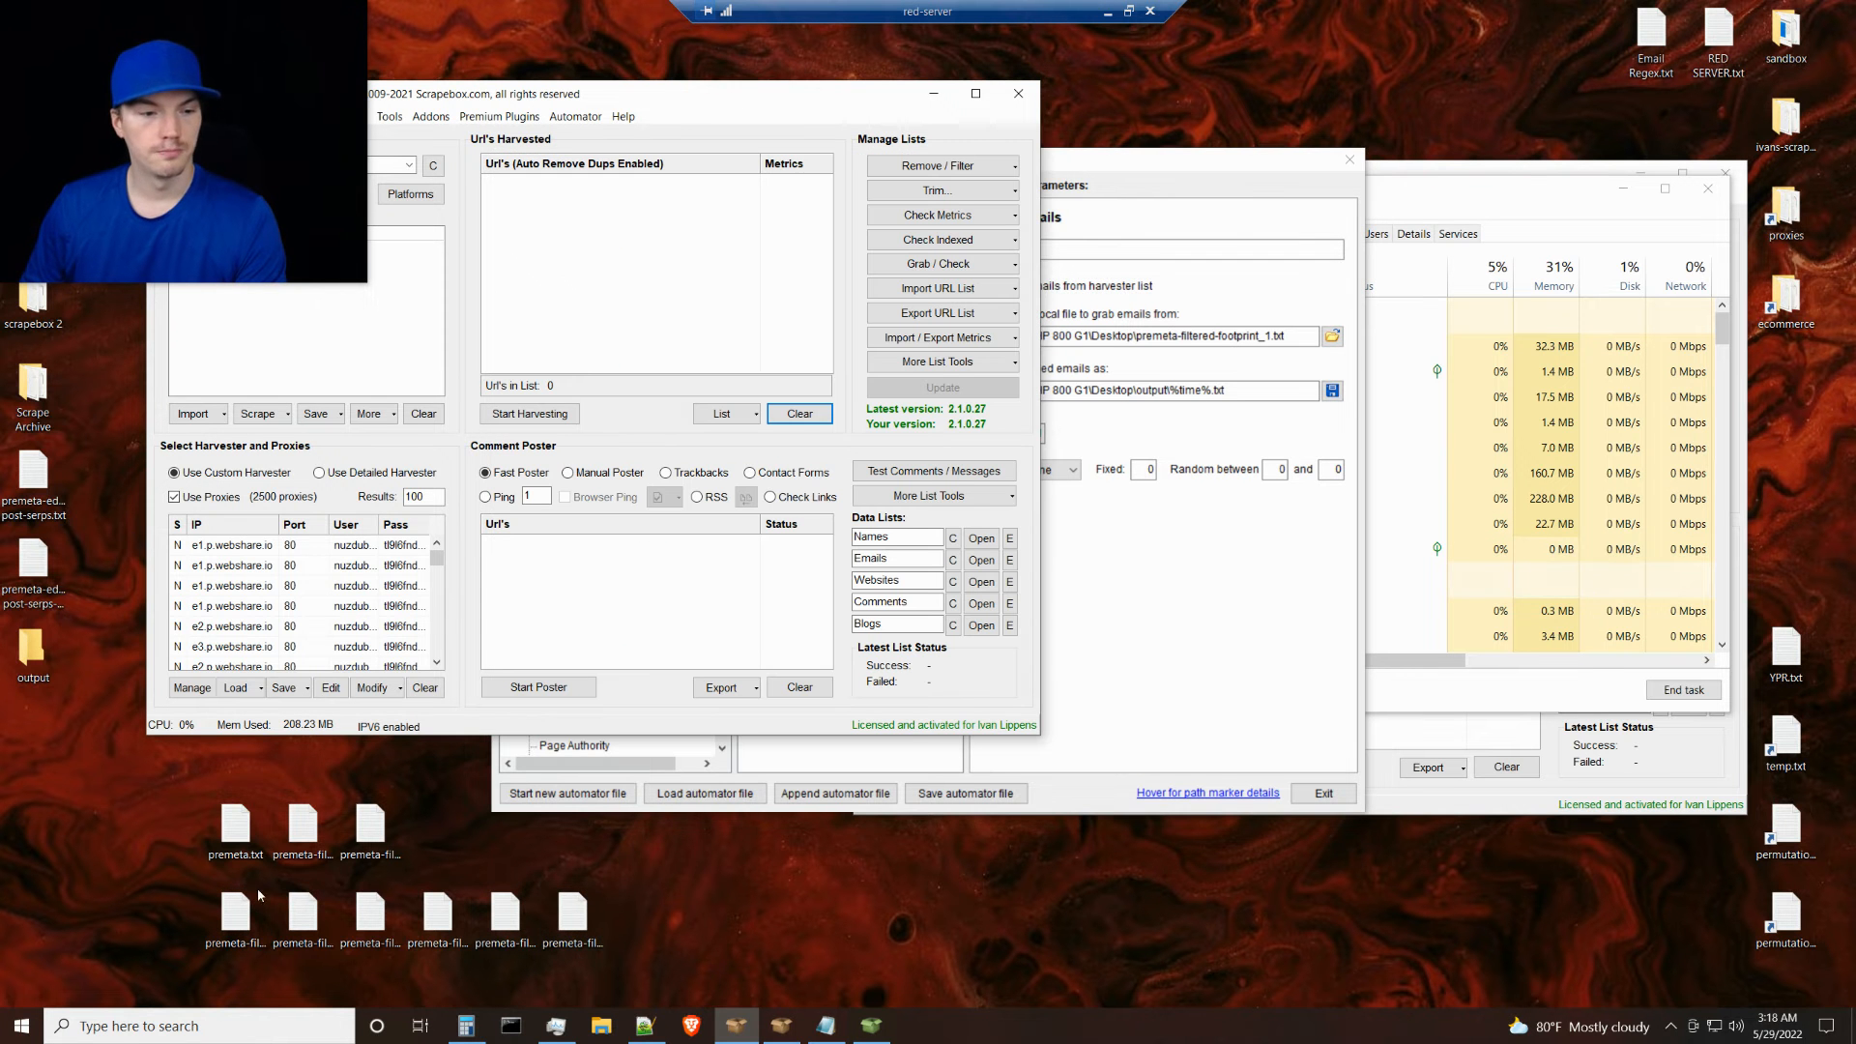
drag(230, 933, 657, 280)
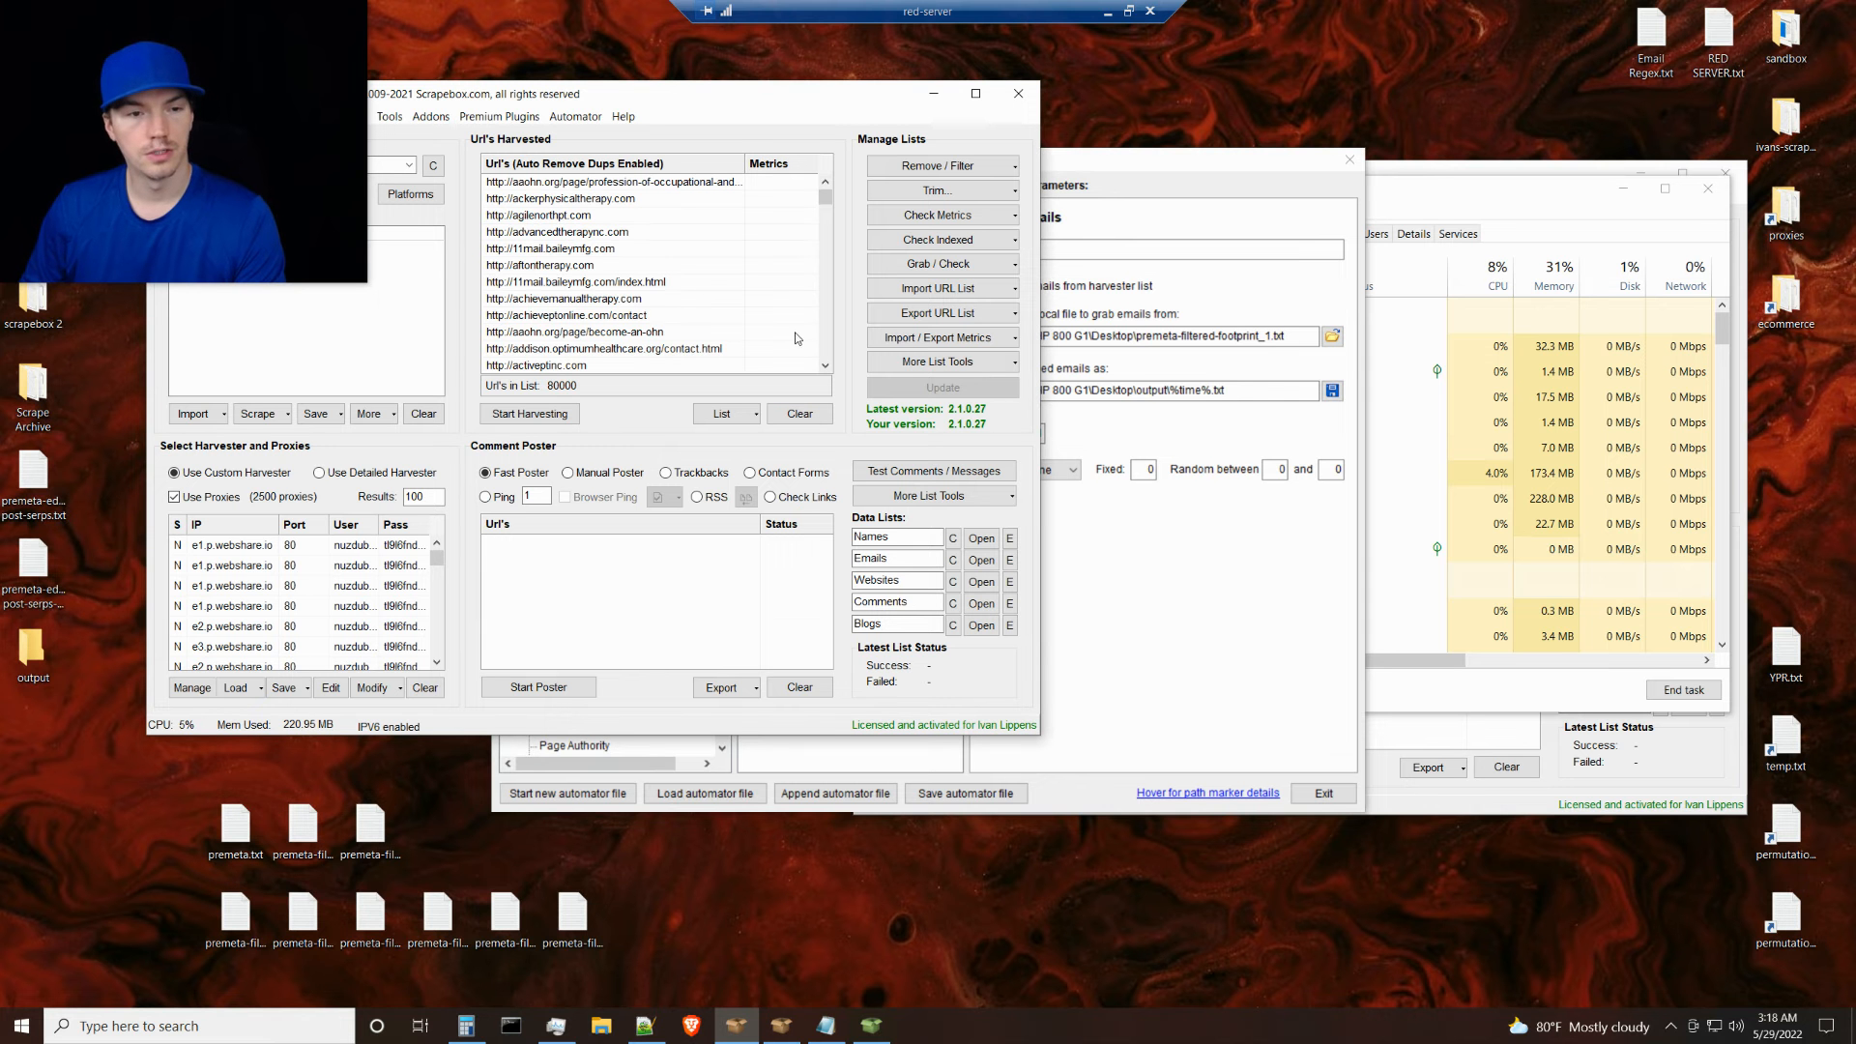
click(935, 263)
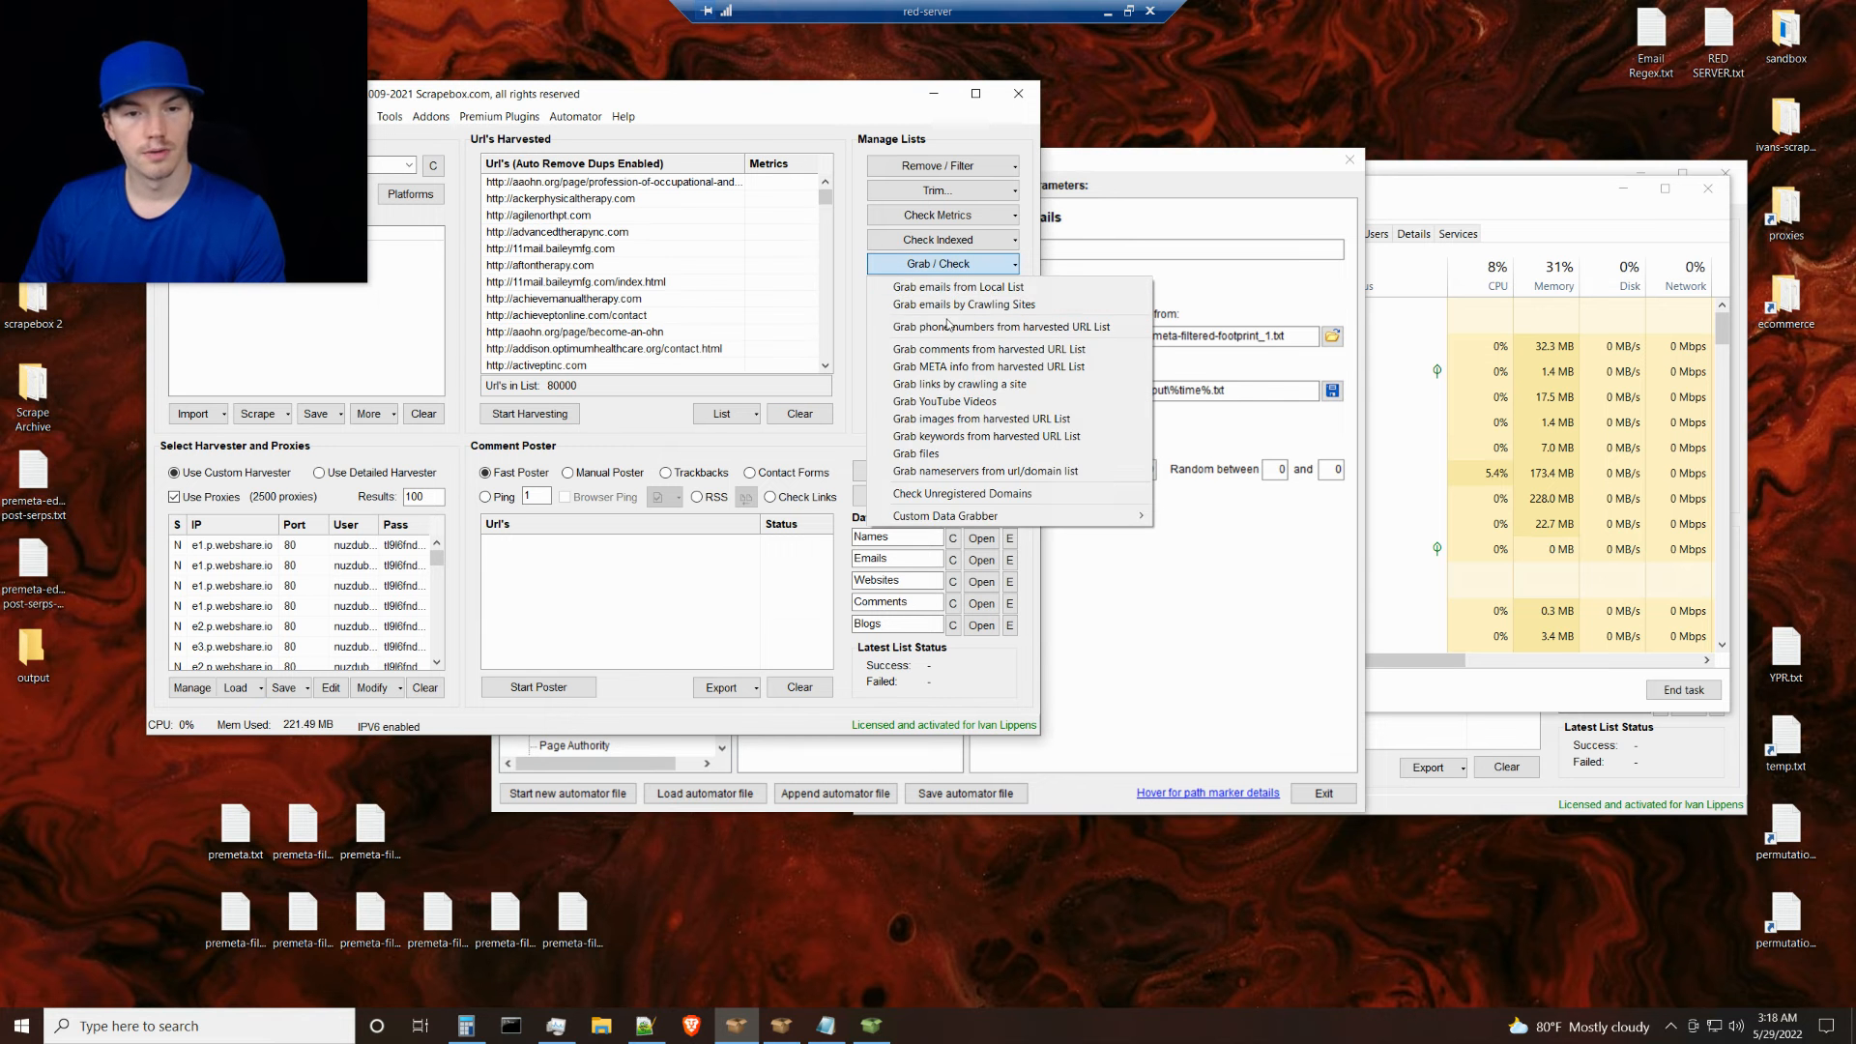
click(841, 280)
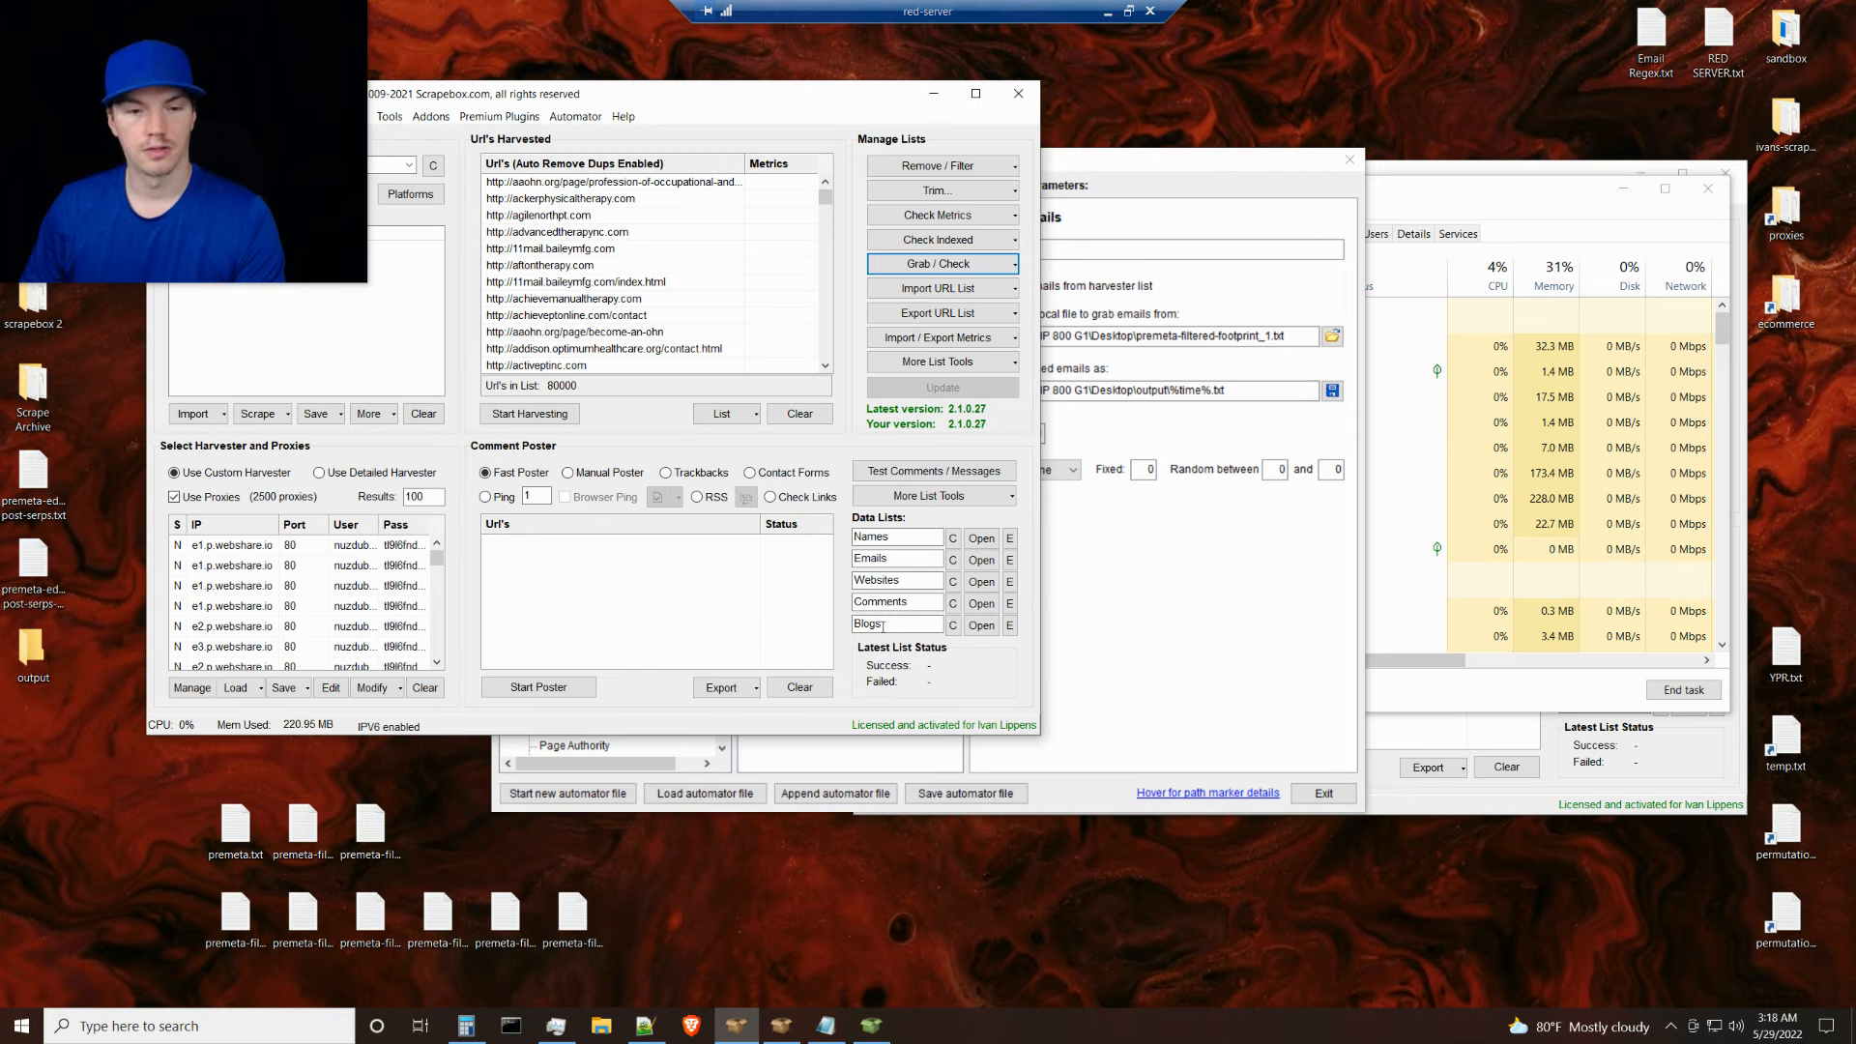
Return to the Automator plugin and inspect the parameters of the first Grab emails command in the sequence
click(1133, 167)
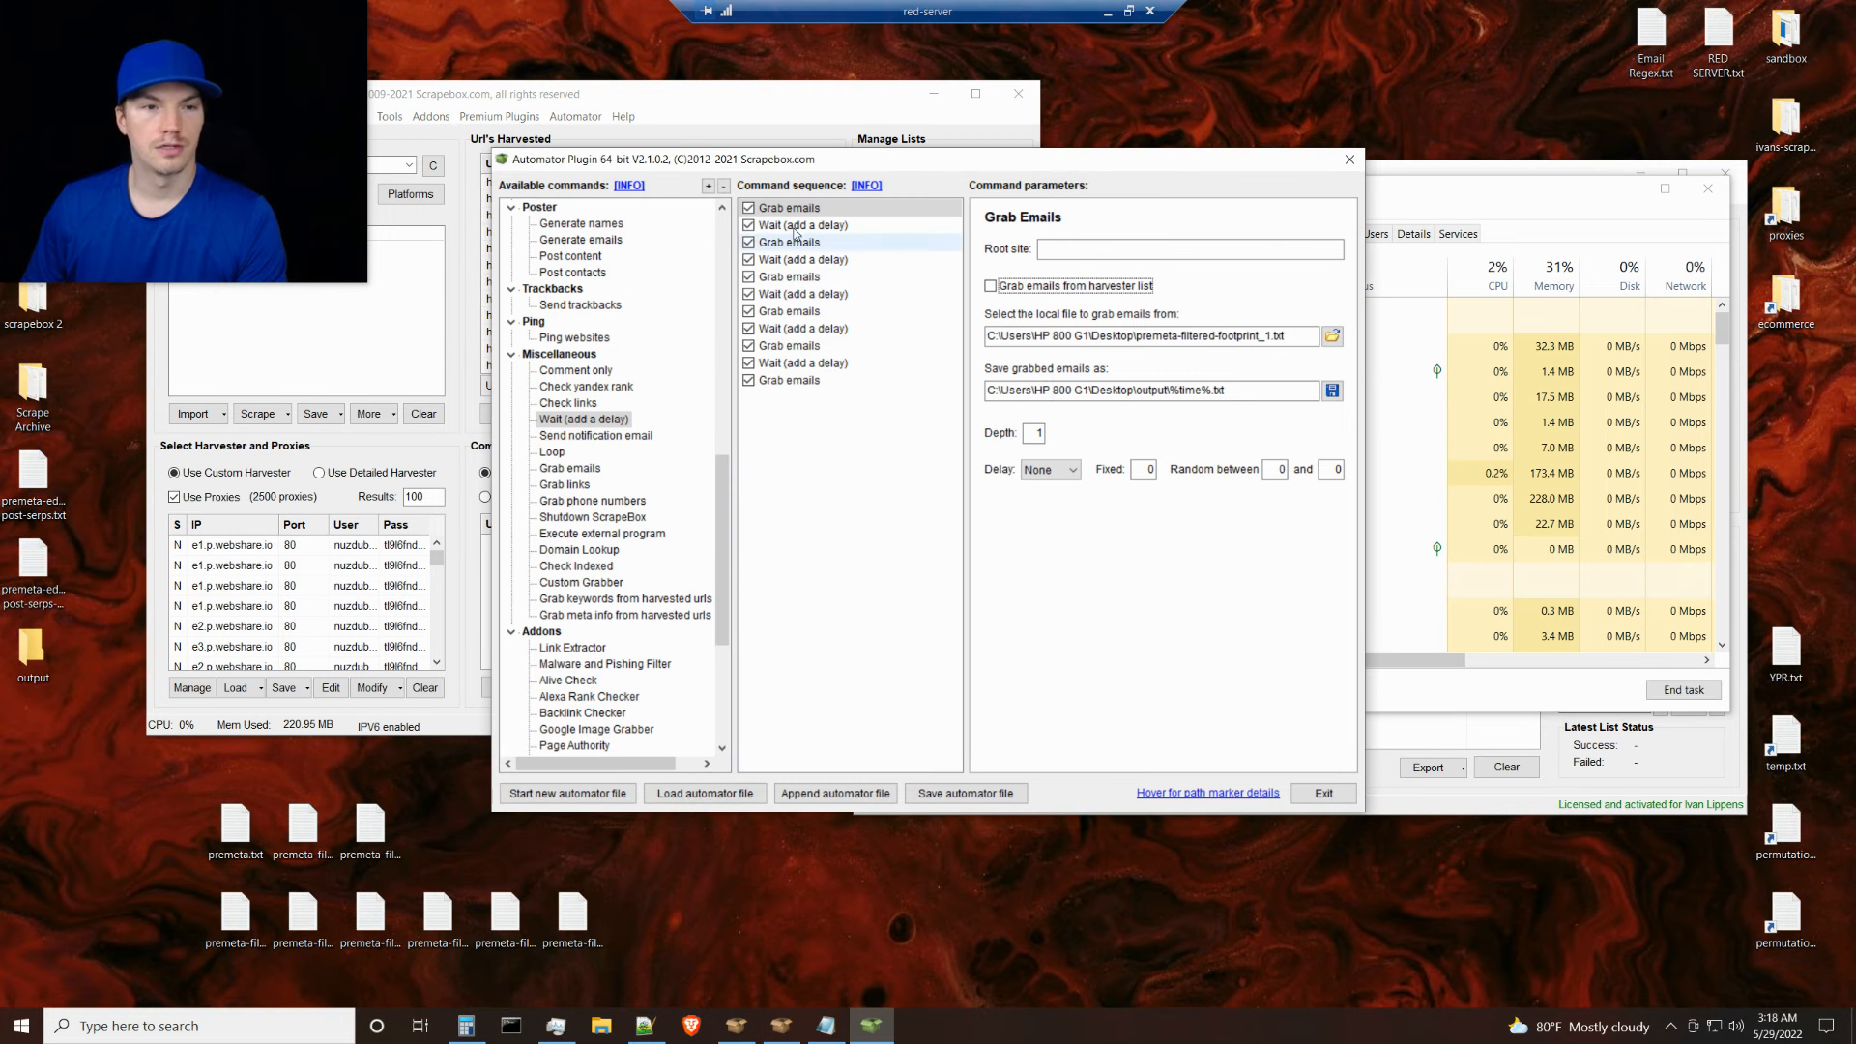
click(524, 118)
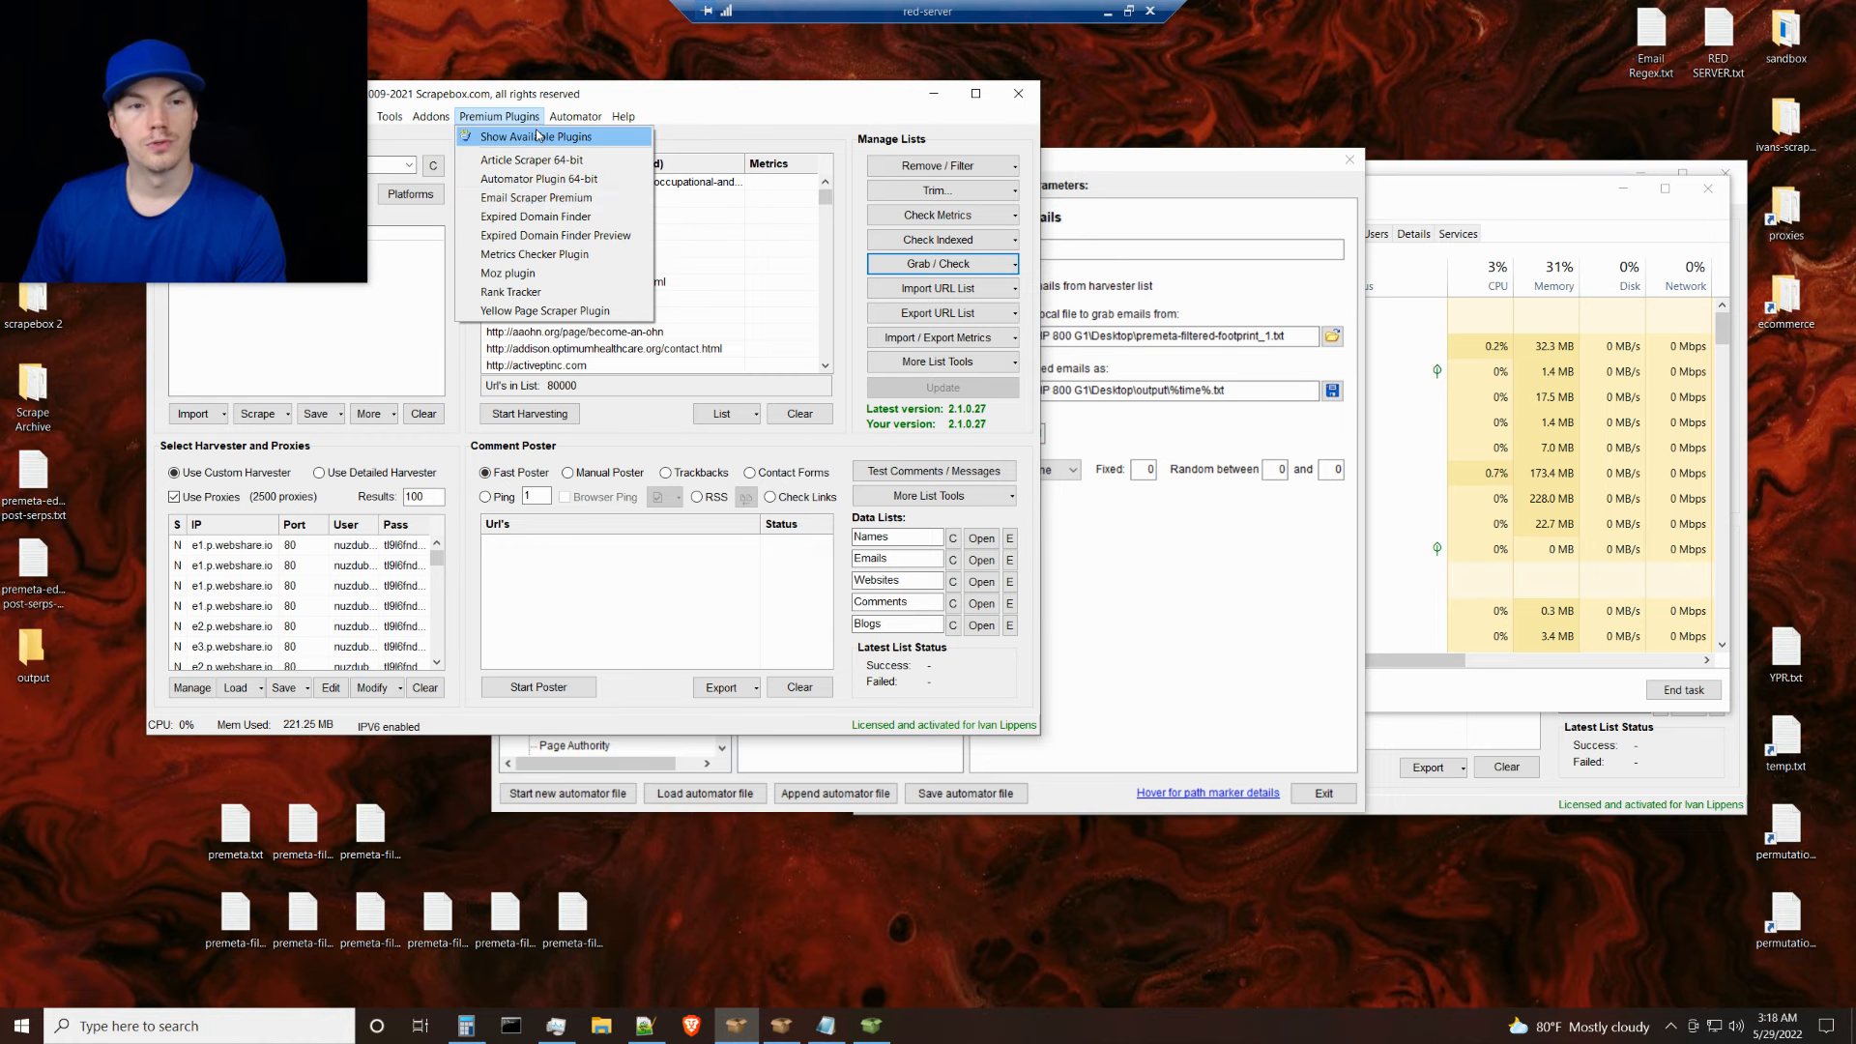
click(539, 179)
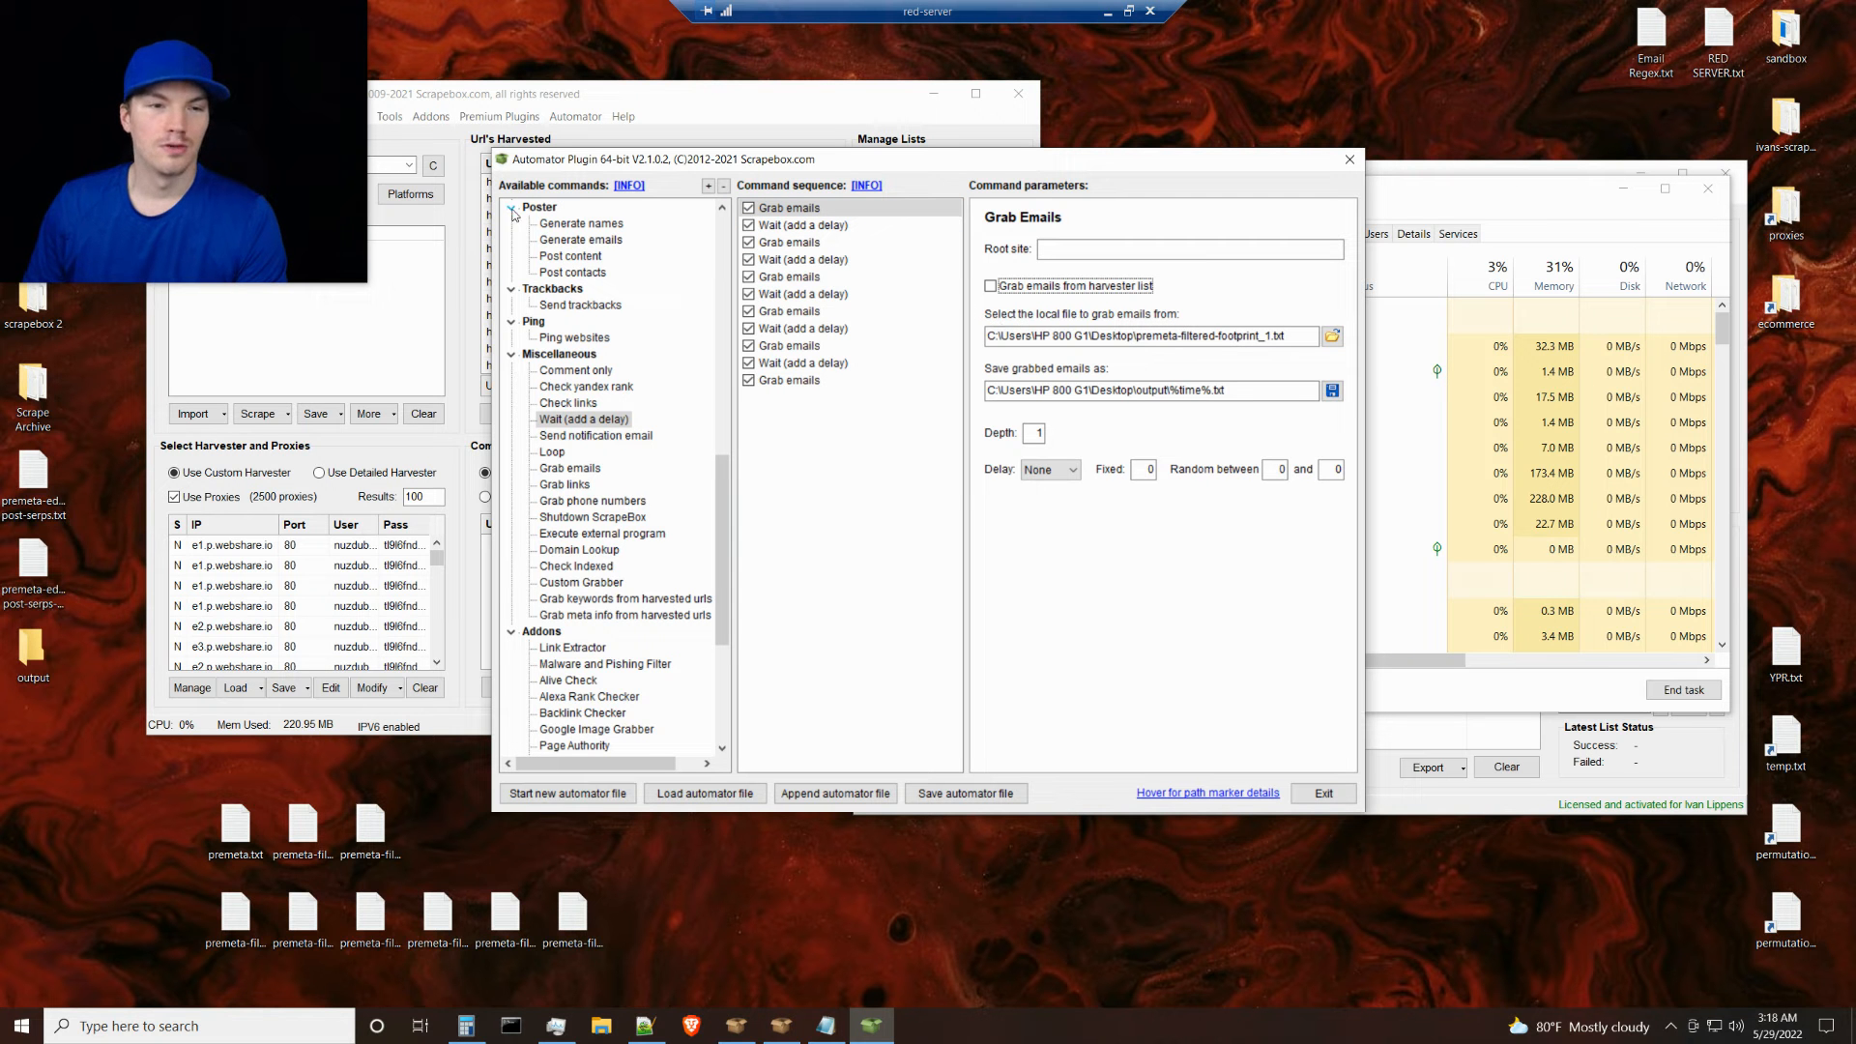
click(576, 473)
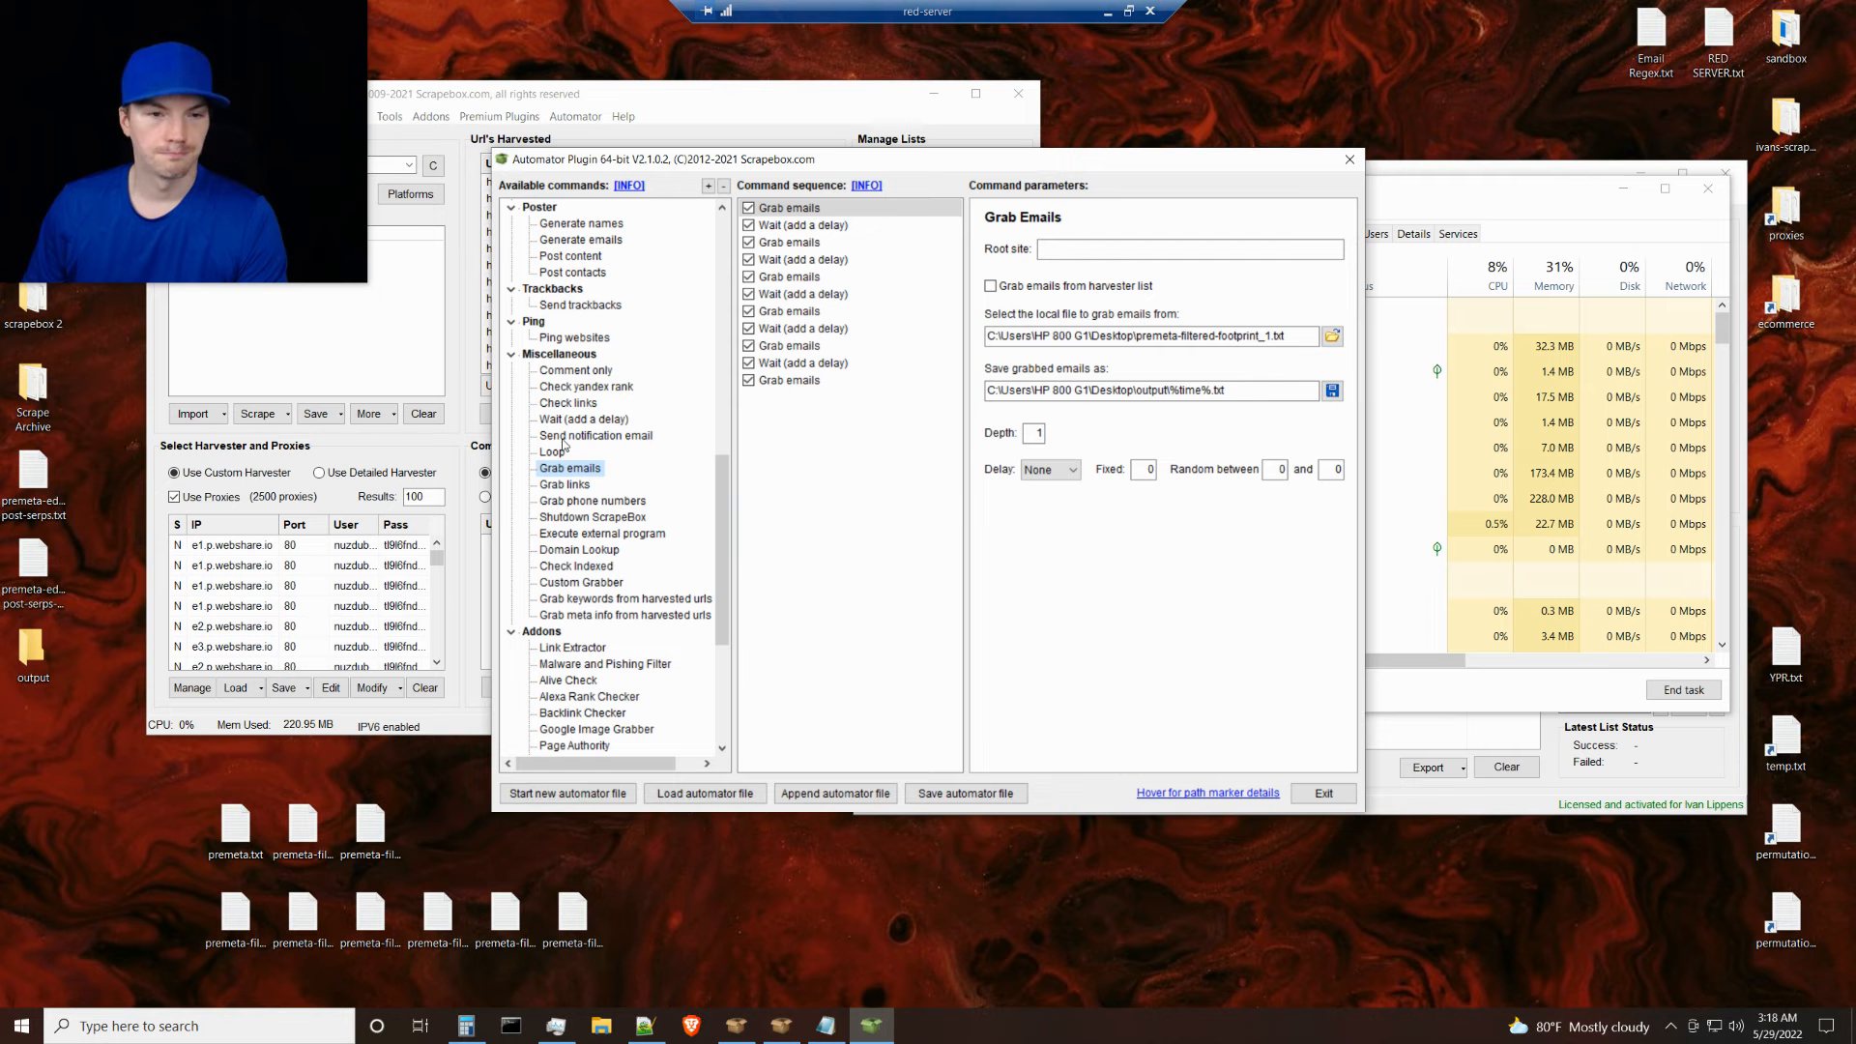
click(820, 208)
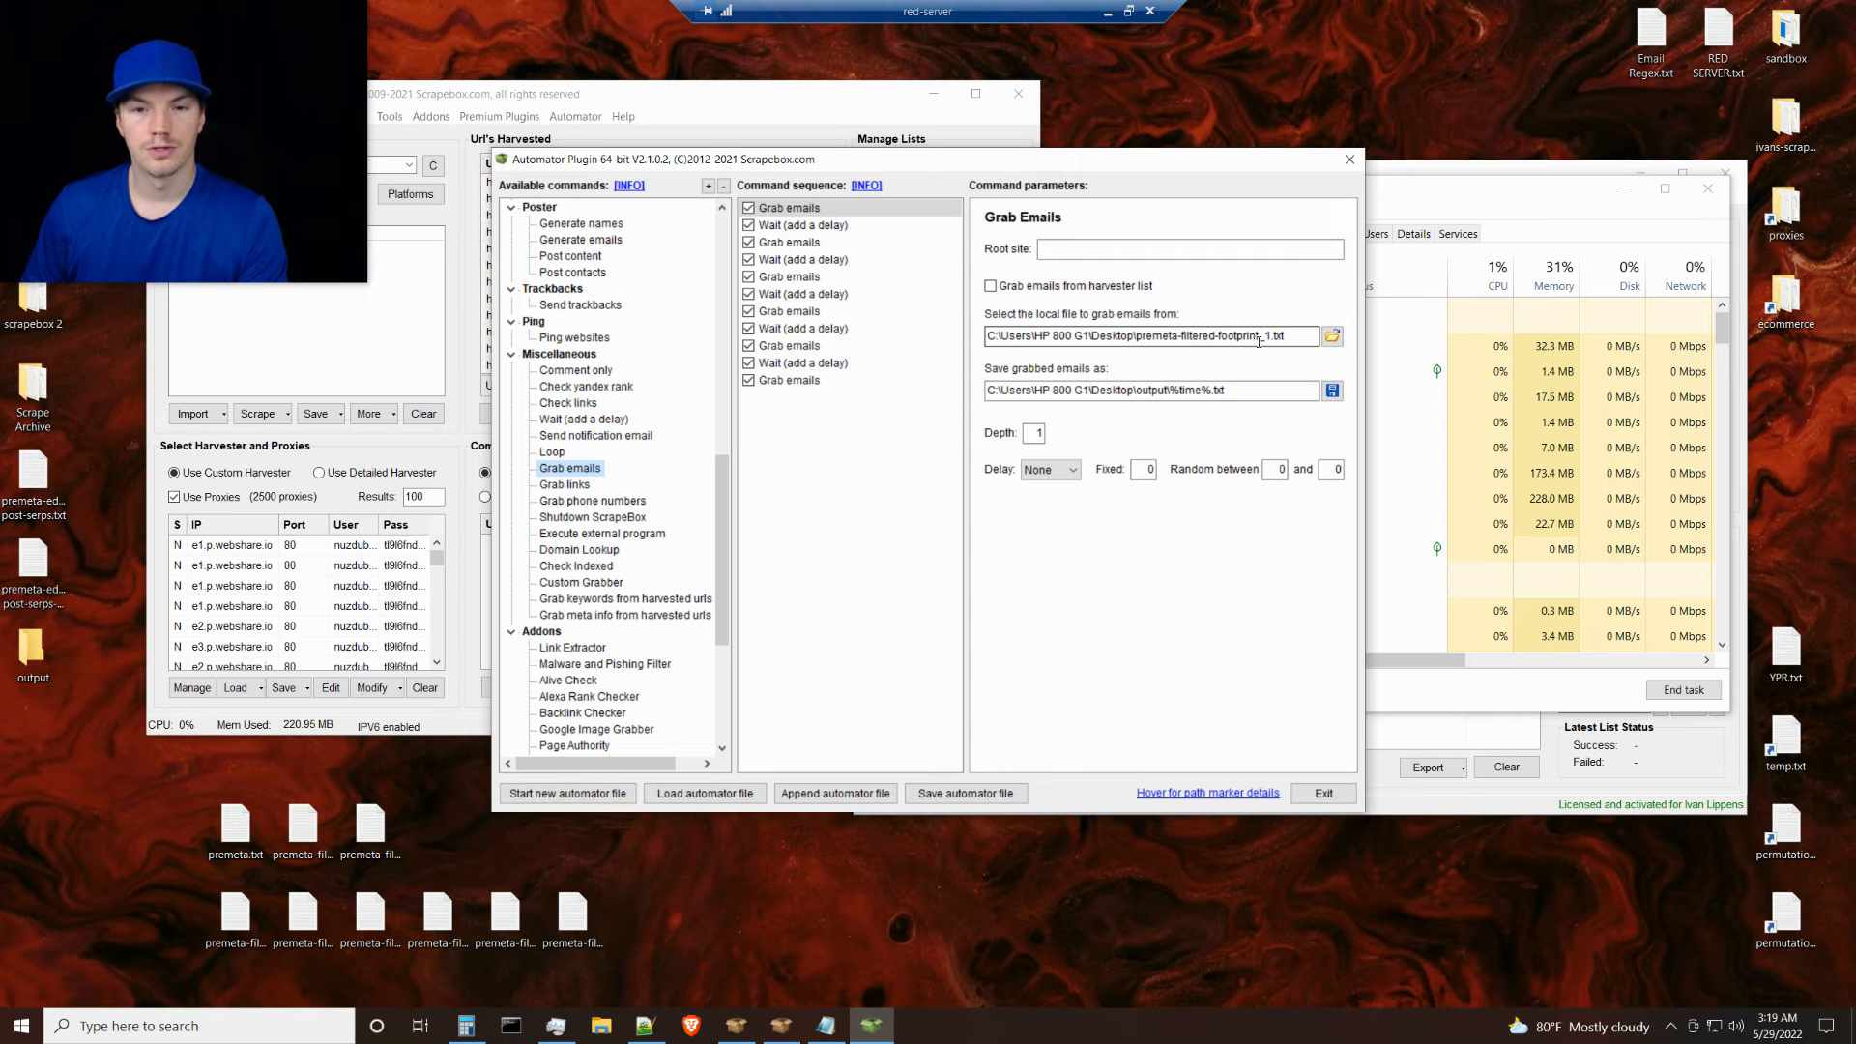
Delete every Grab emails command from the command sequence, keeping the Wait (add a delay) commands
click(794, 210)
key(Delete)
click(797, 210)
click(795, 225)
key(Delete)
click(802, 242)
key(Delete)
click(802, 260)
key(Delete)
click(791, 278)
key(Delete)
click(793, 295)
key(Delete)
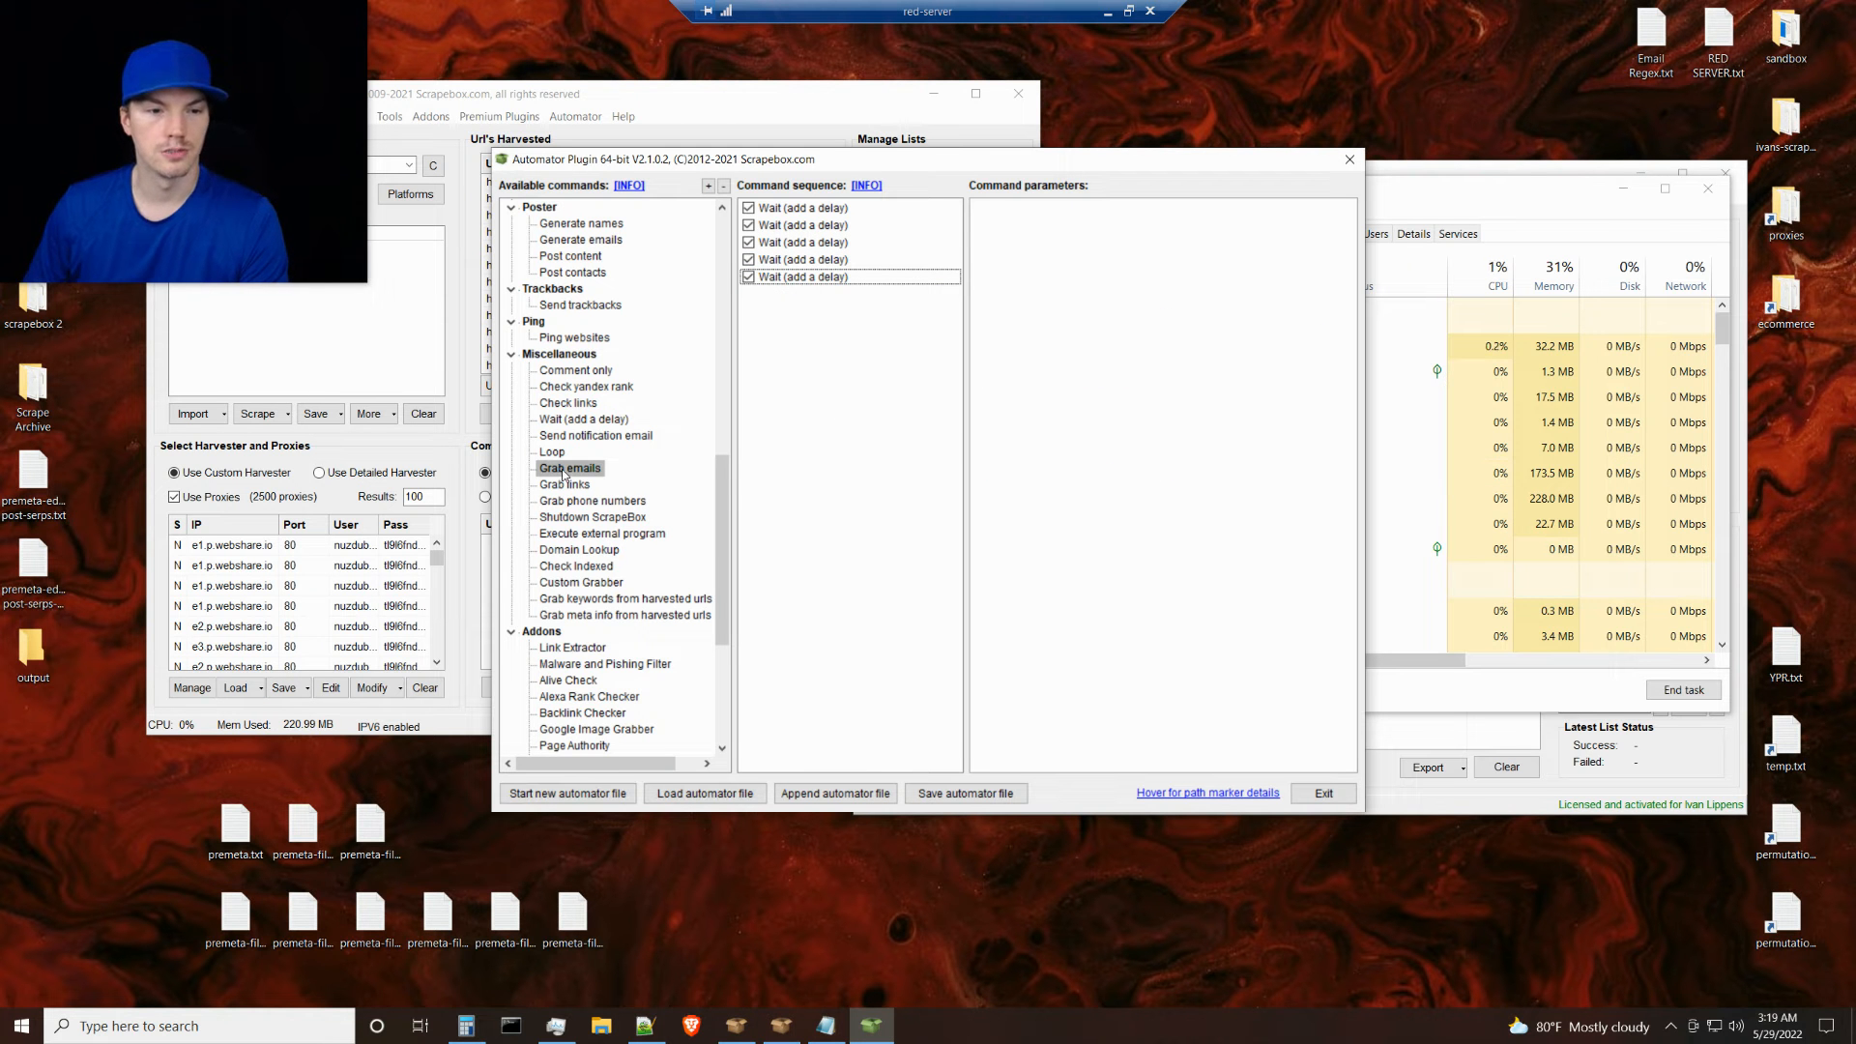
Add a new Grab emails command and move it to the start of the command sequence
click(577, 472)
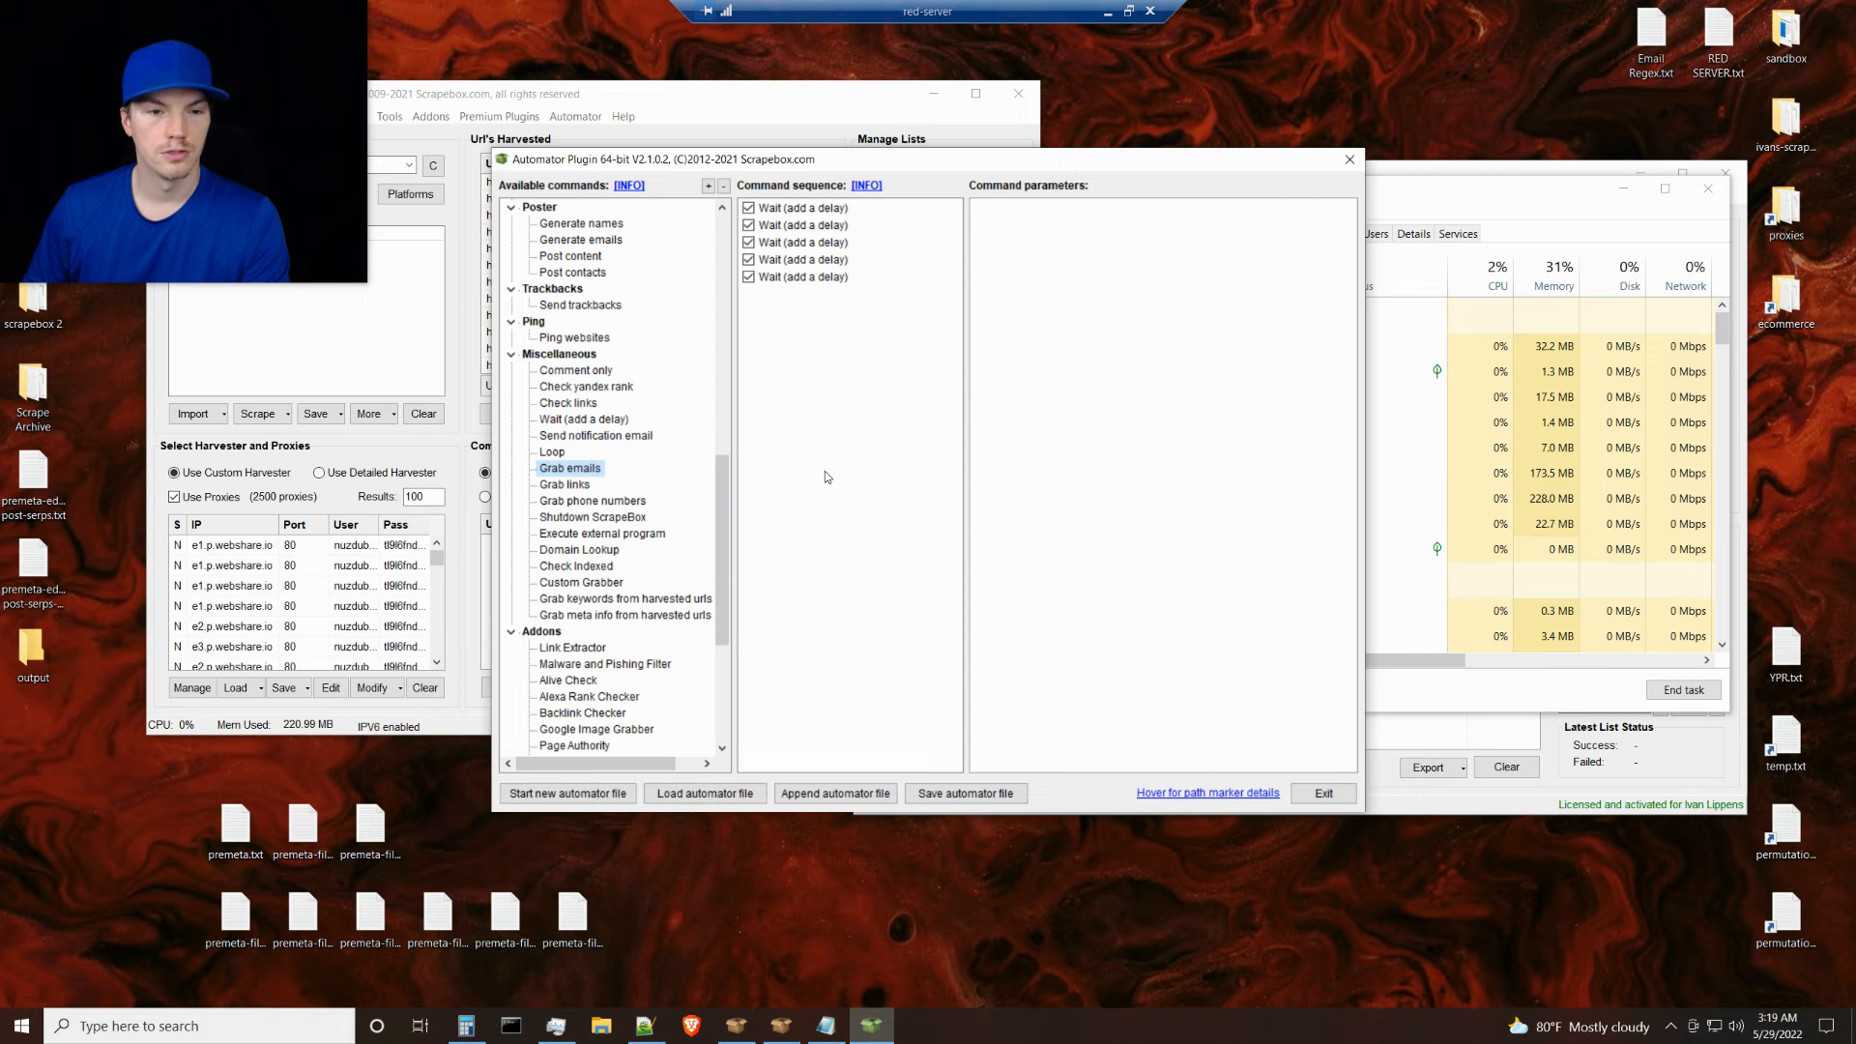
drag(578, 472, 813, 363)
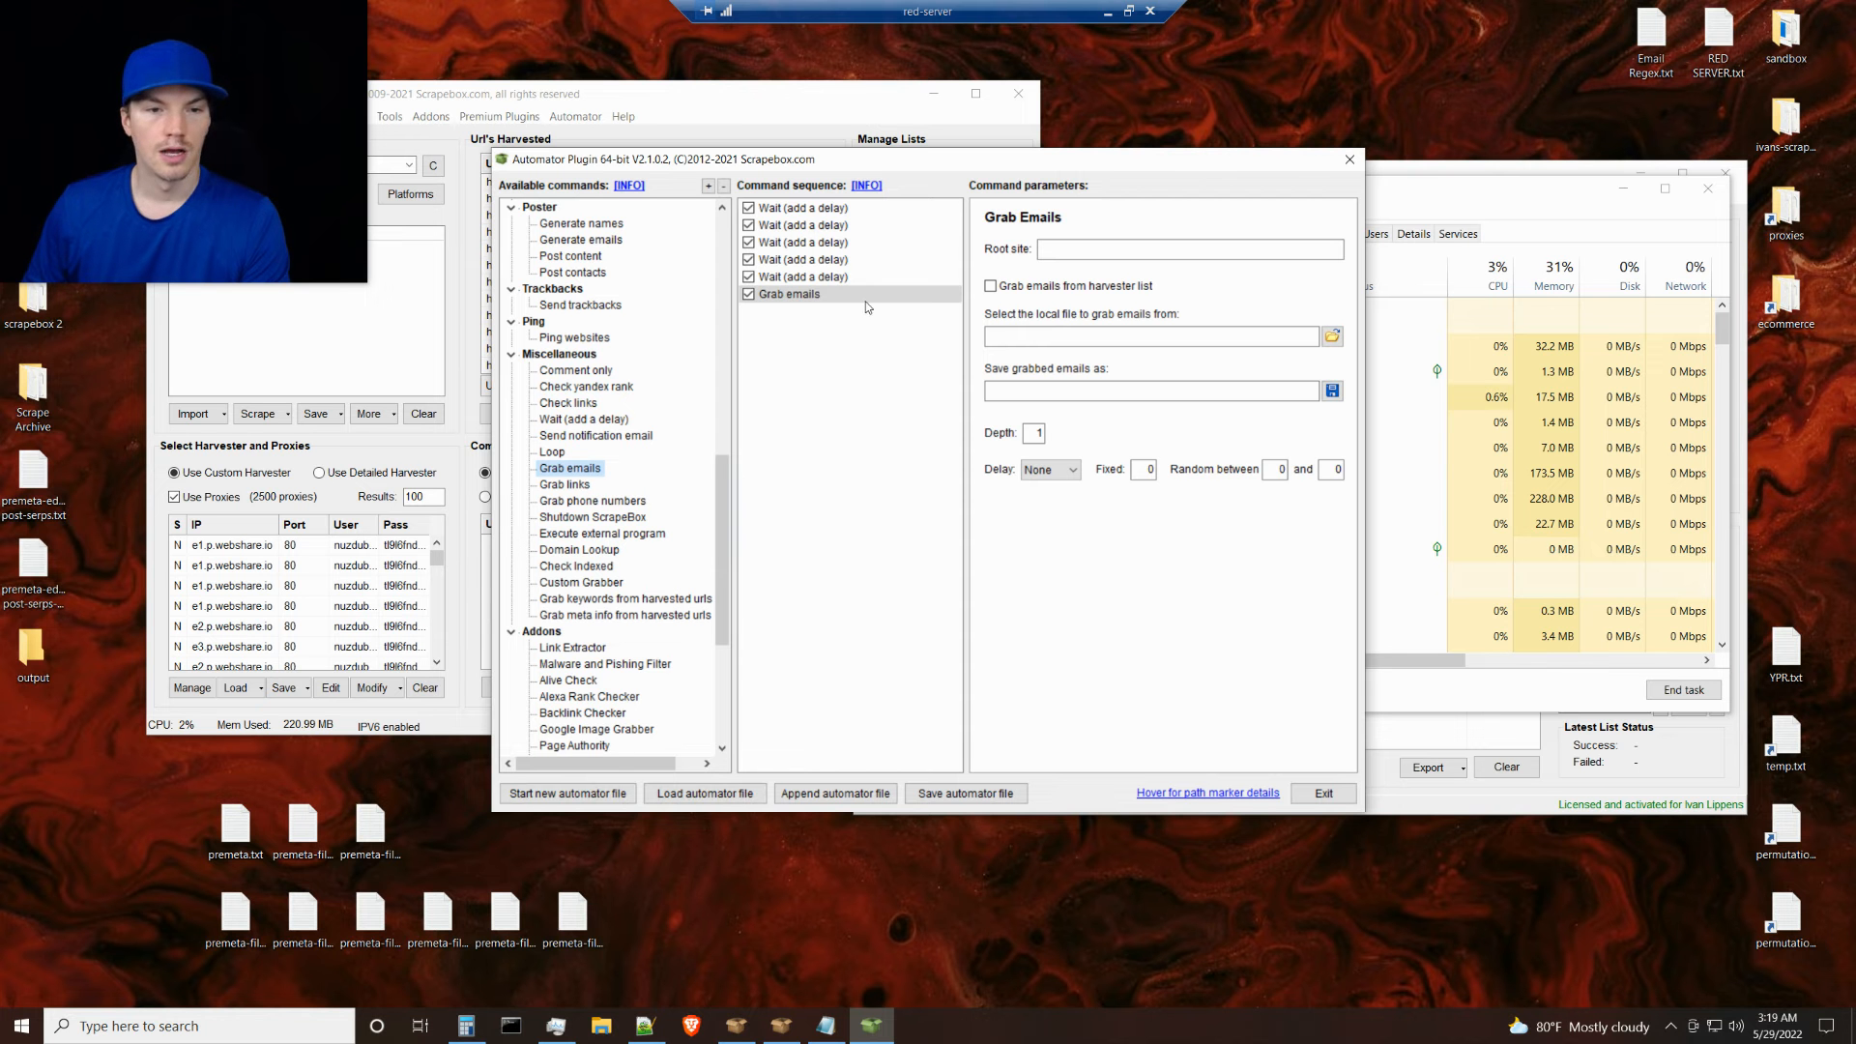
drag(790, 298, 790, 207)
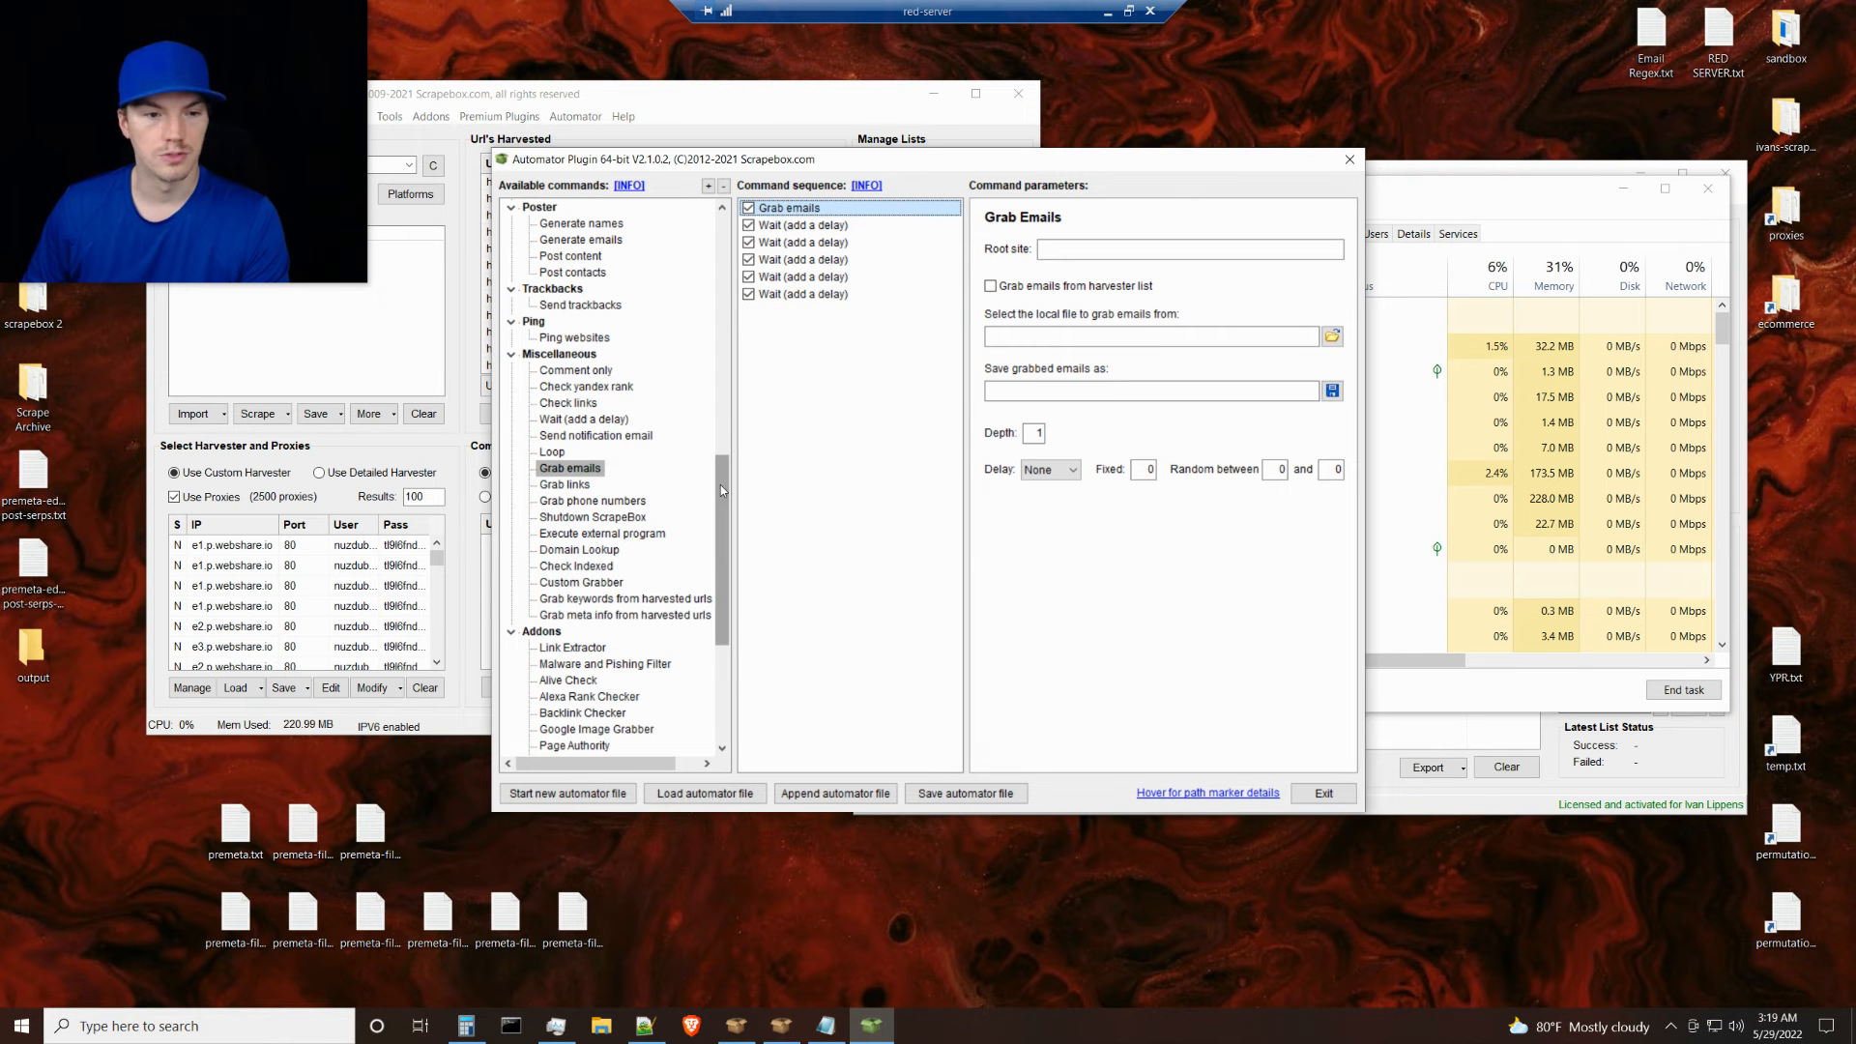
Browse the available Automator commands for one that loads URLs into the harvester
drag(721, 484, 718, 222)
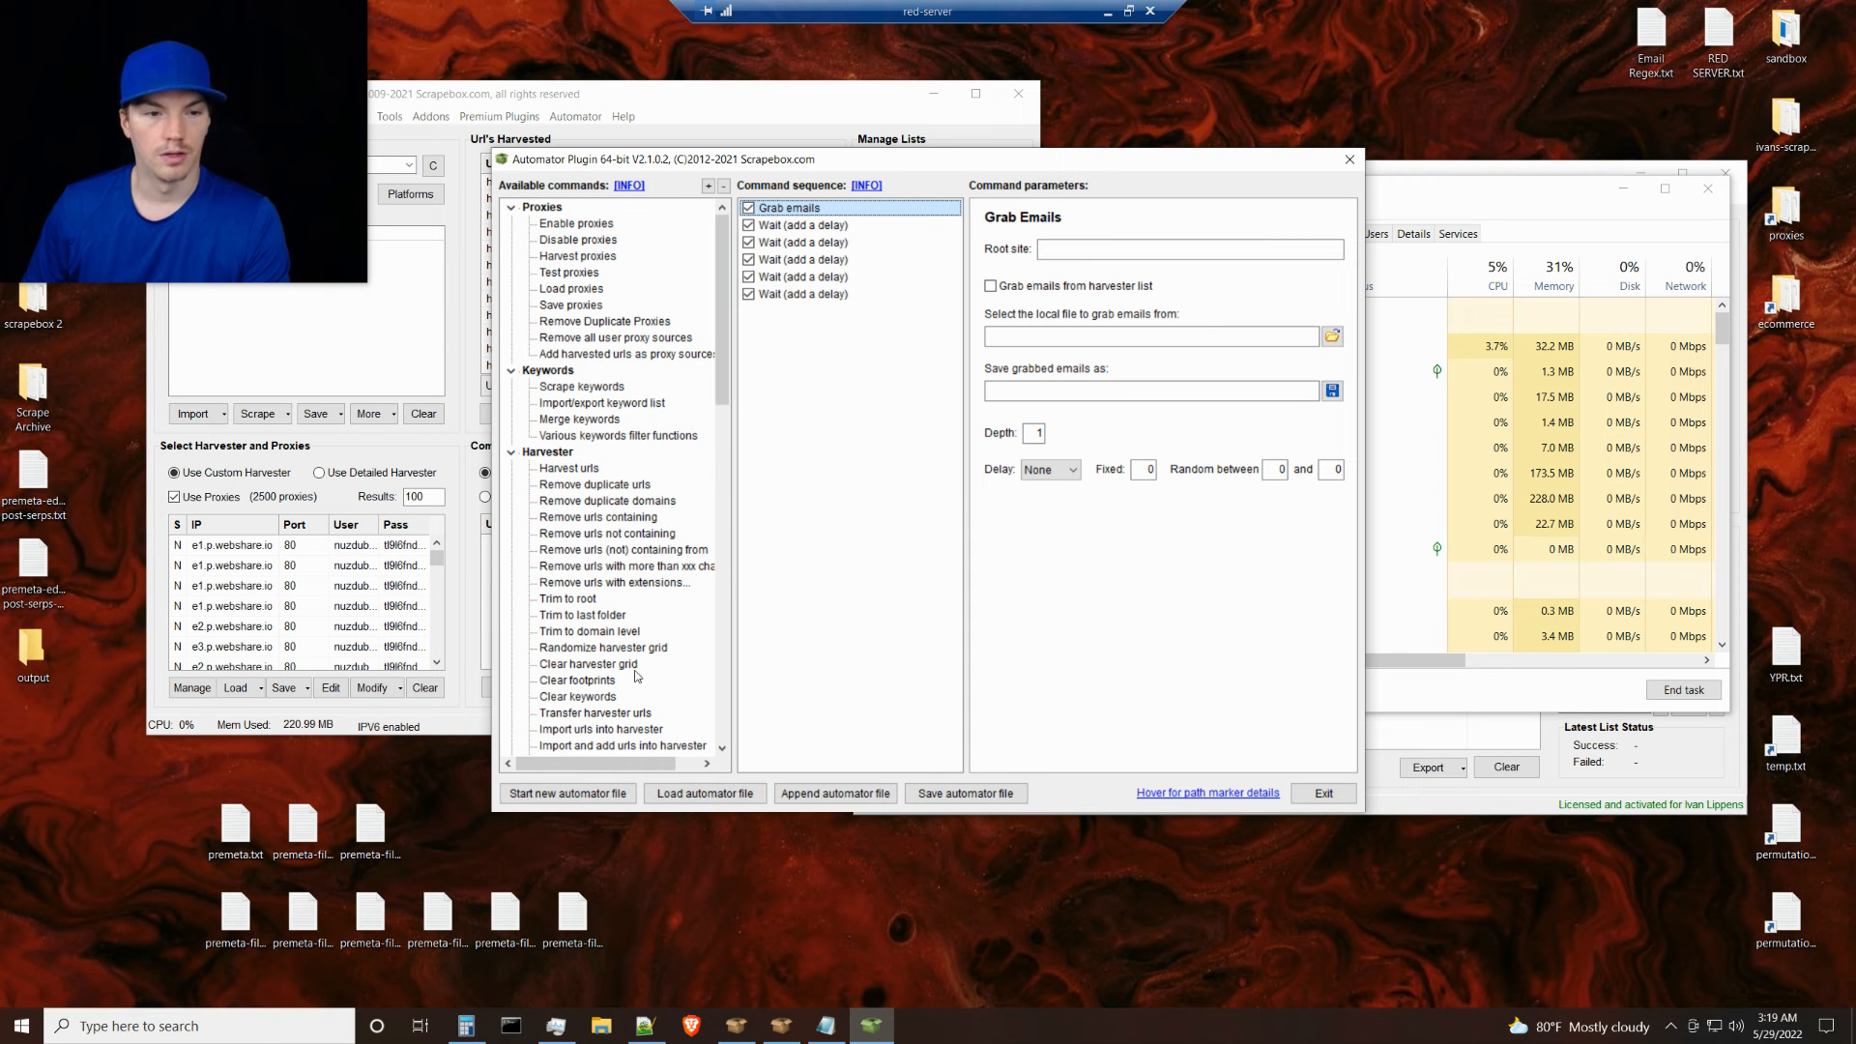
scroll(720, 300, down, 4)
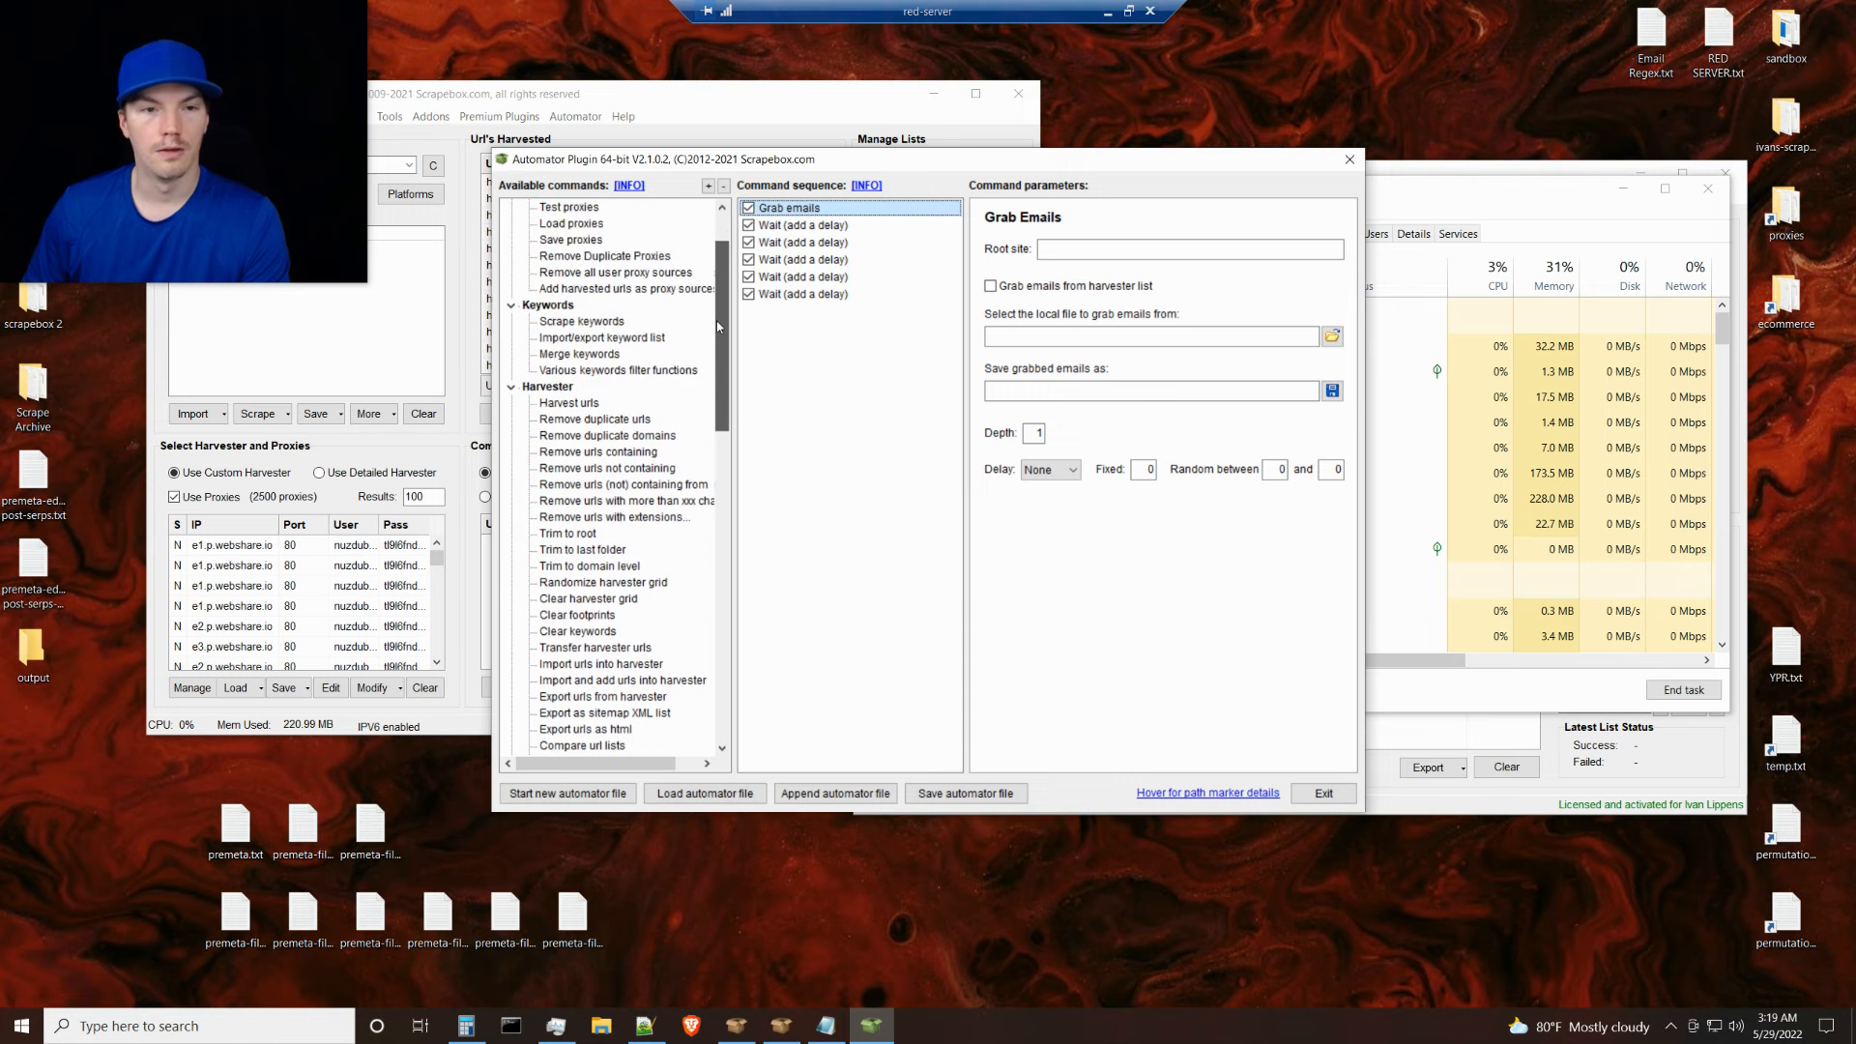
click(818, 87)
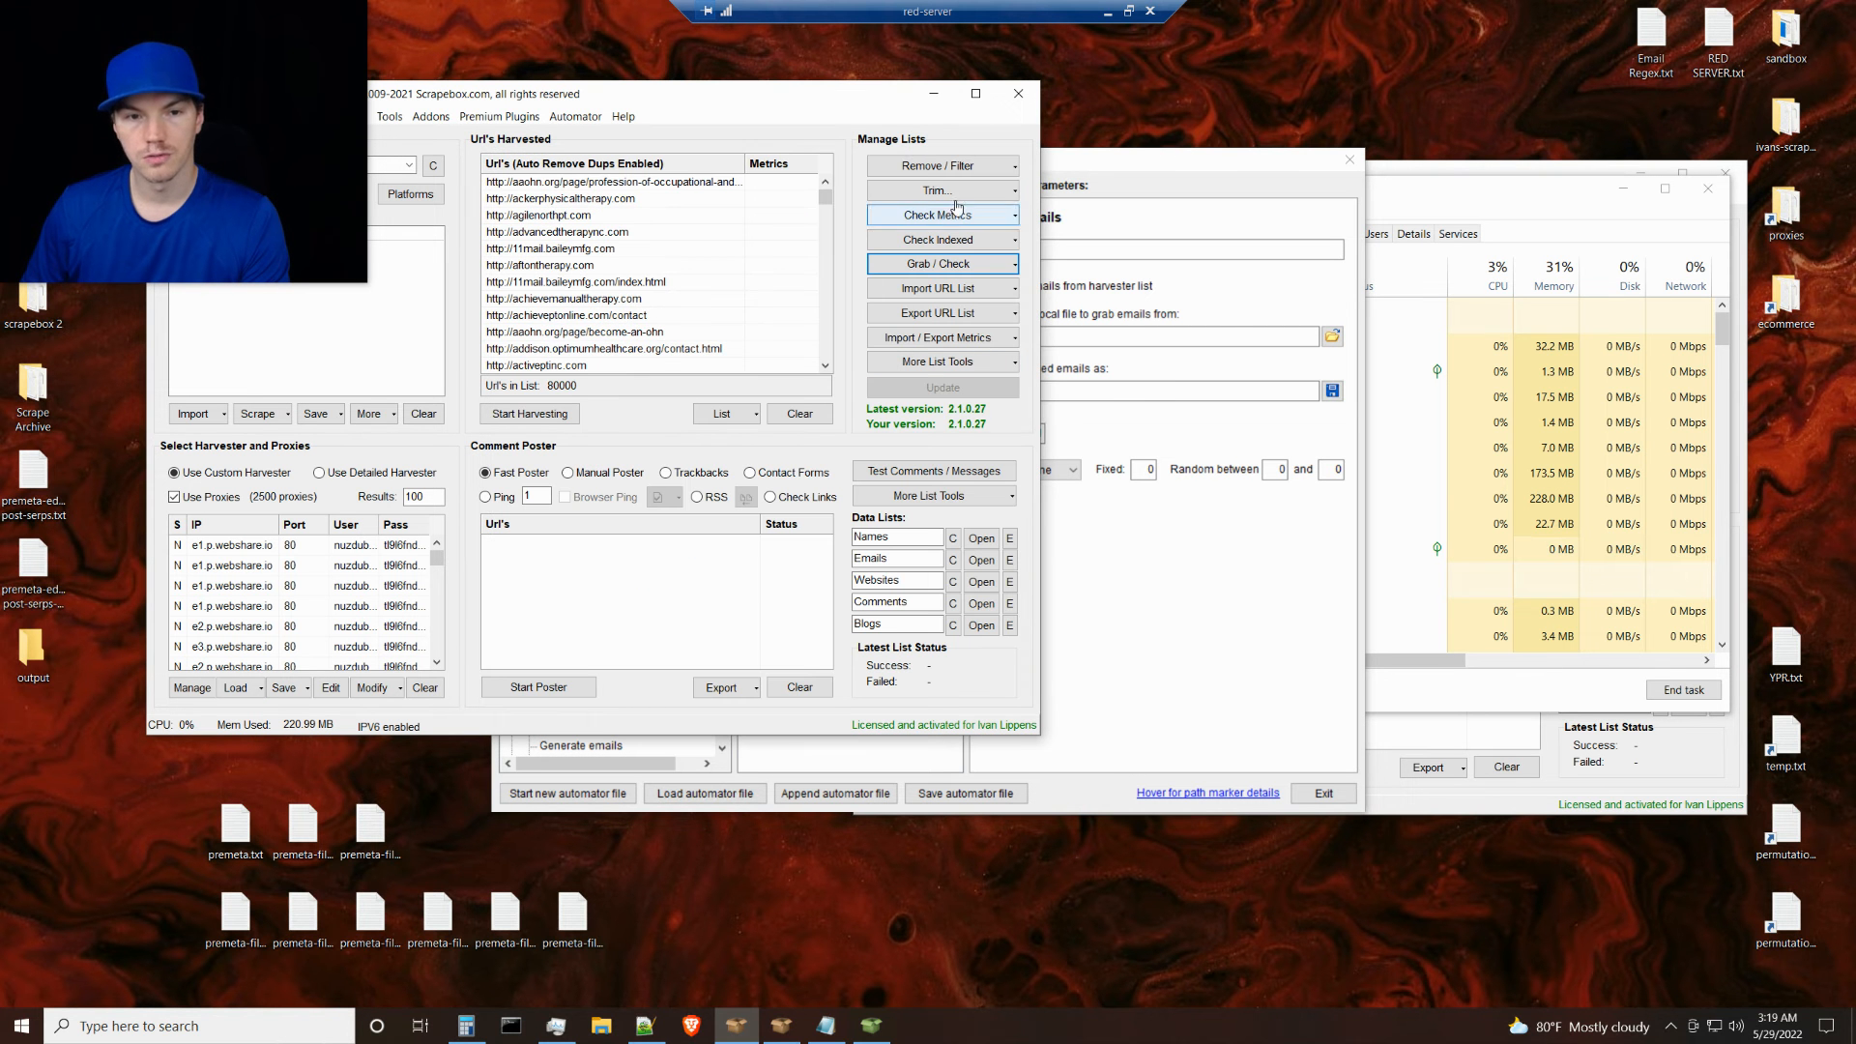
click(1167, 173)
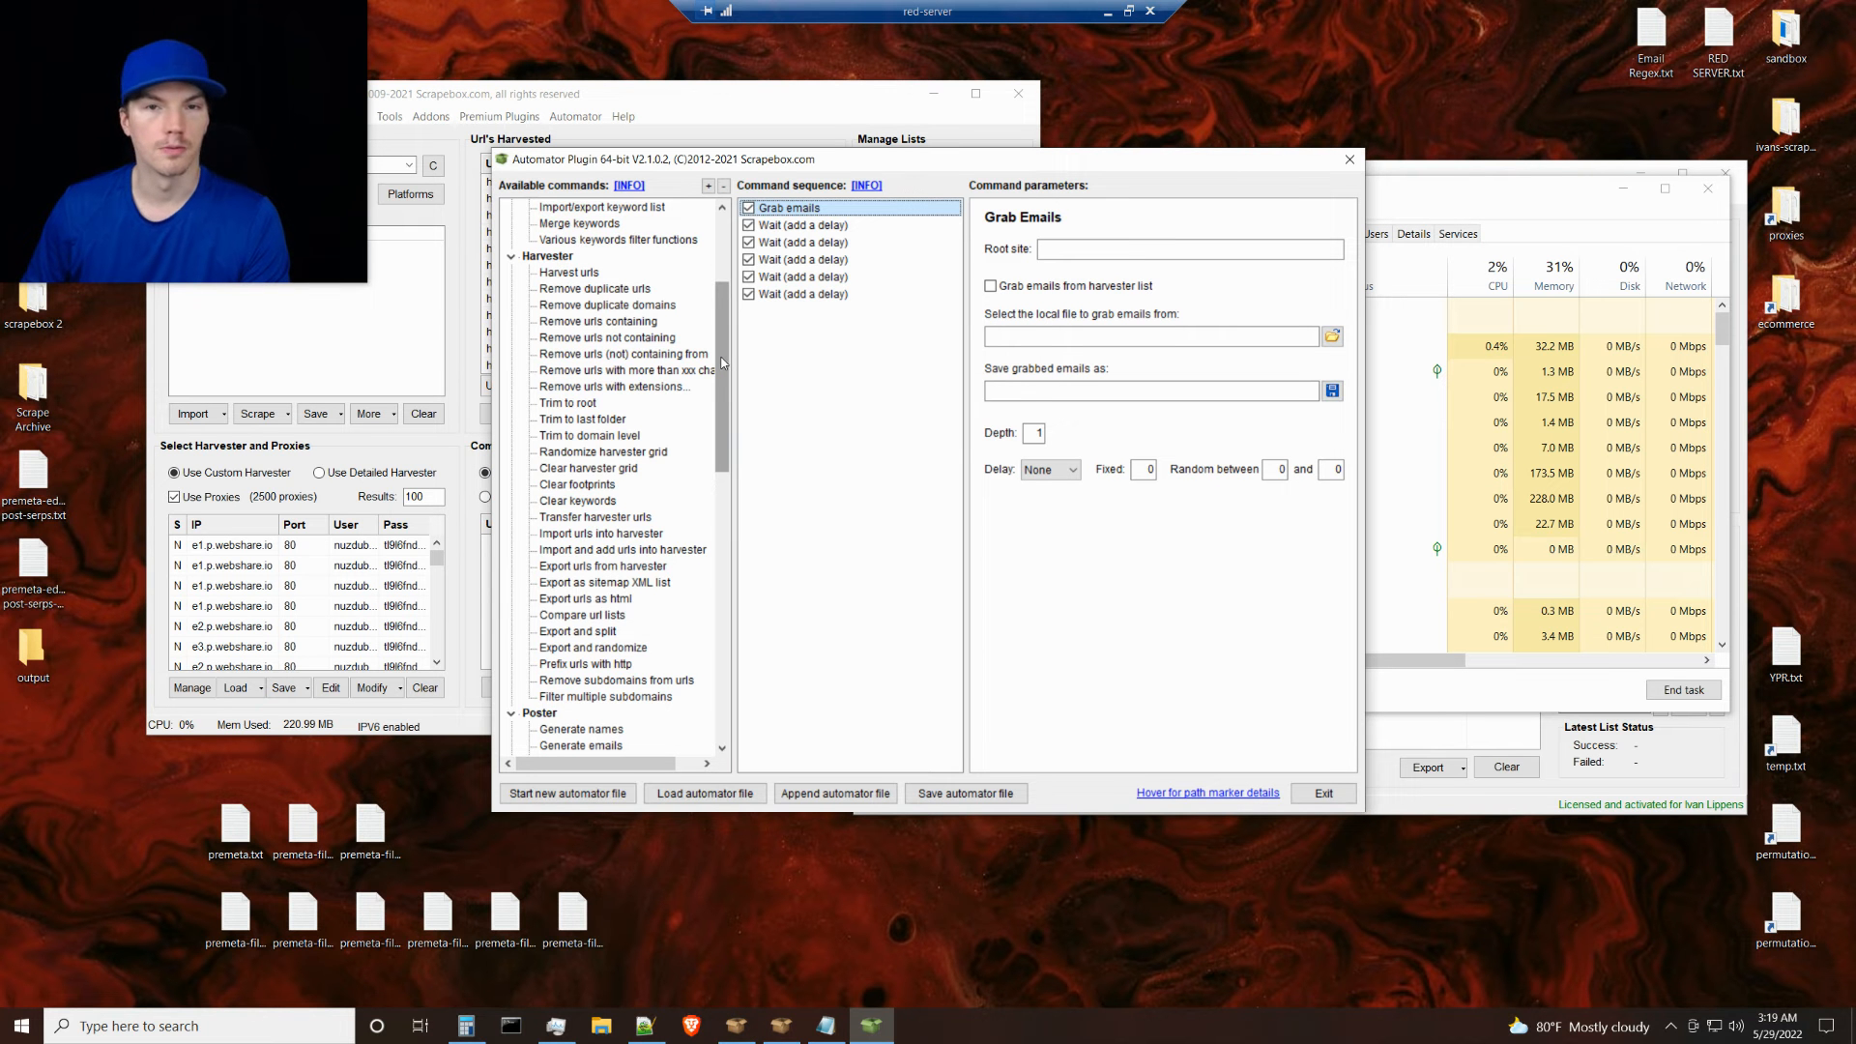
drag(721, 376, 721, 310)
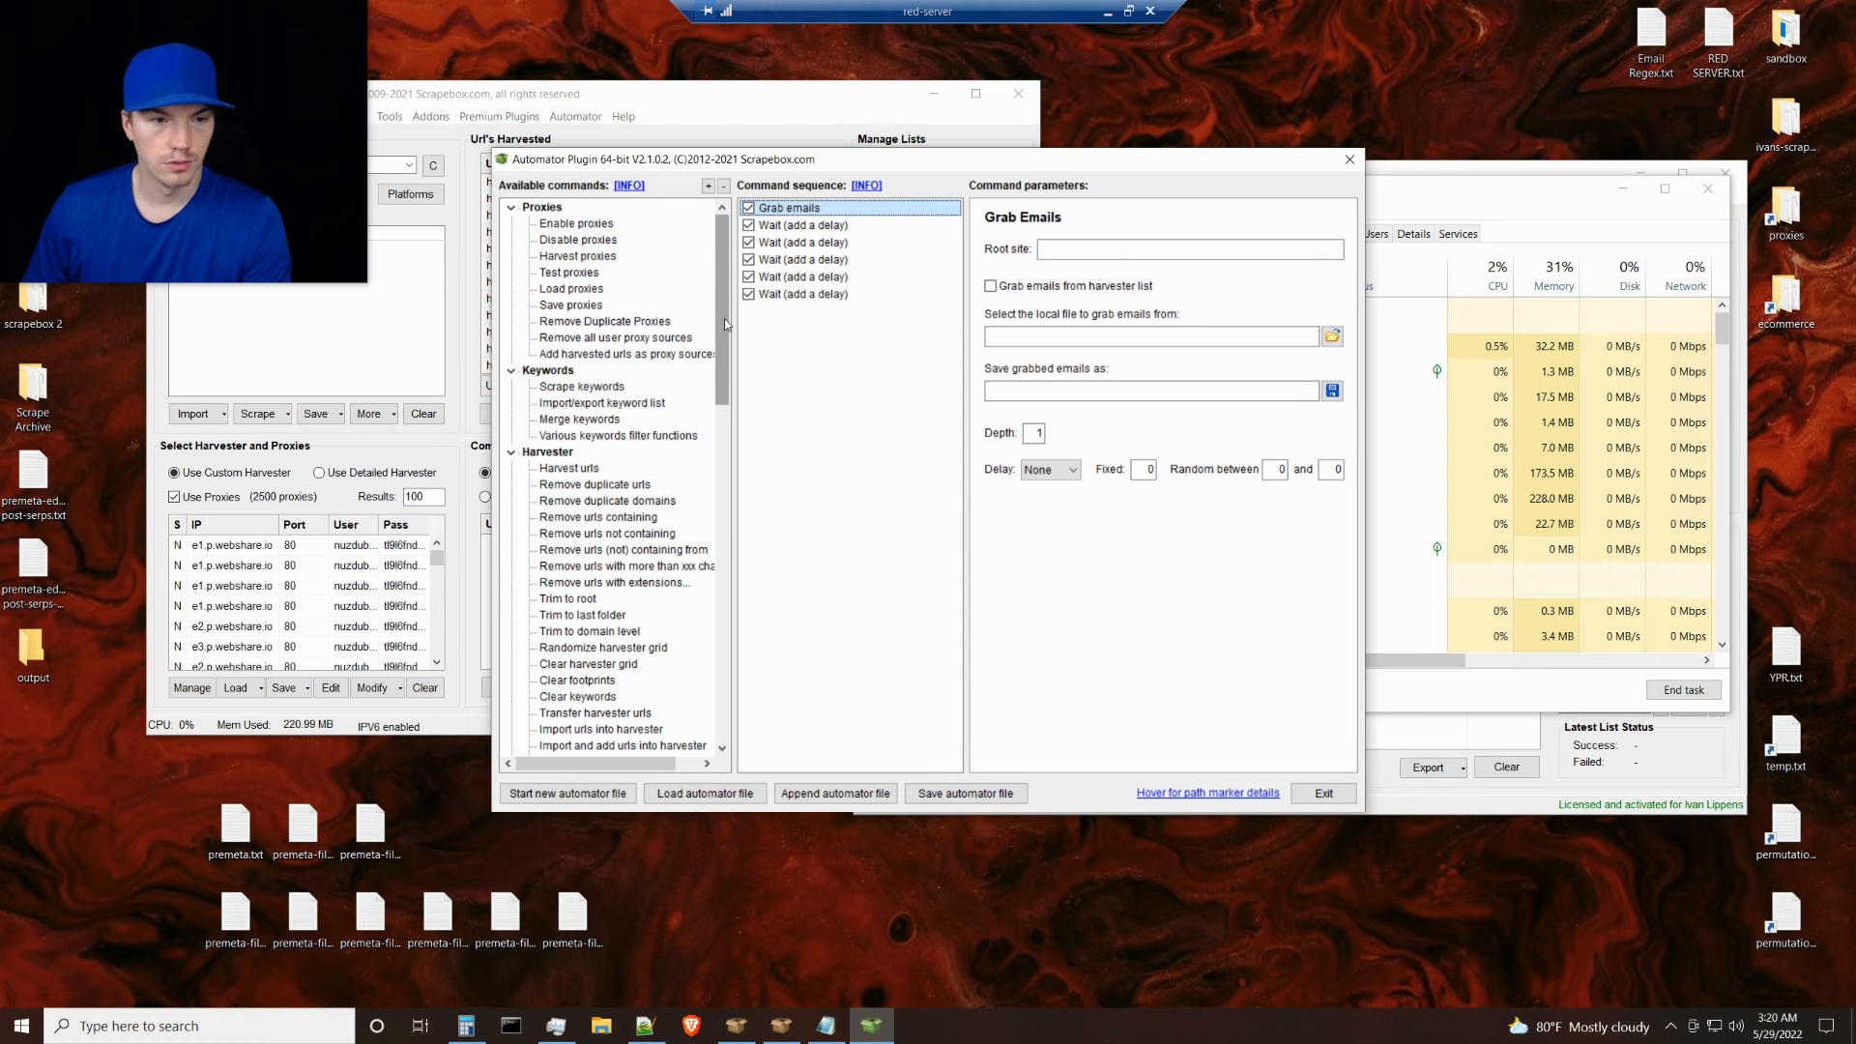
drag(725, 357, 723, 428)
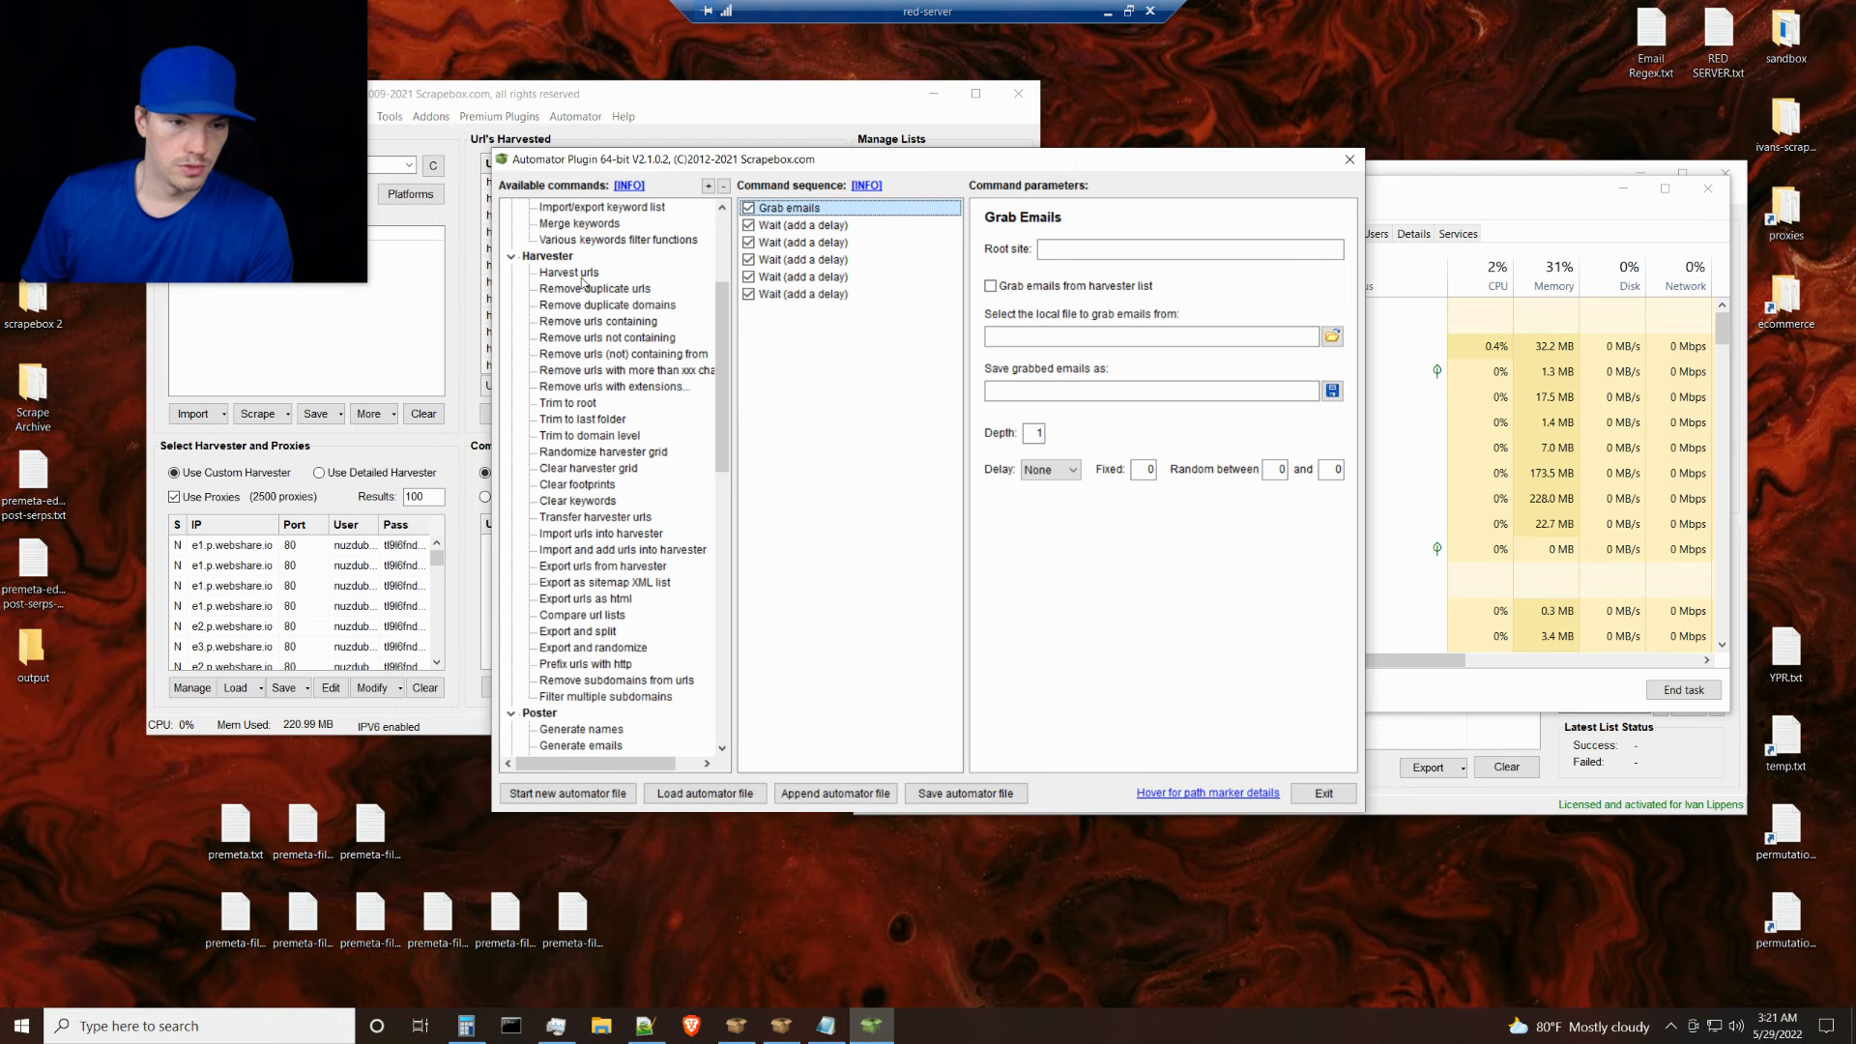
click(599, 537)
click(599, 550)
click(591, 519)
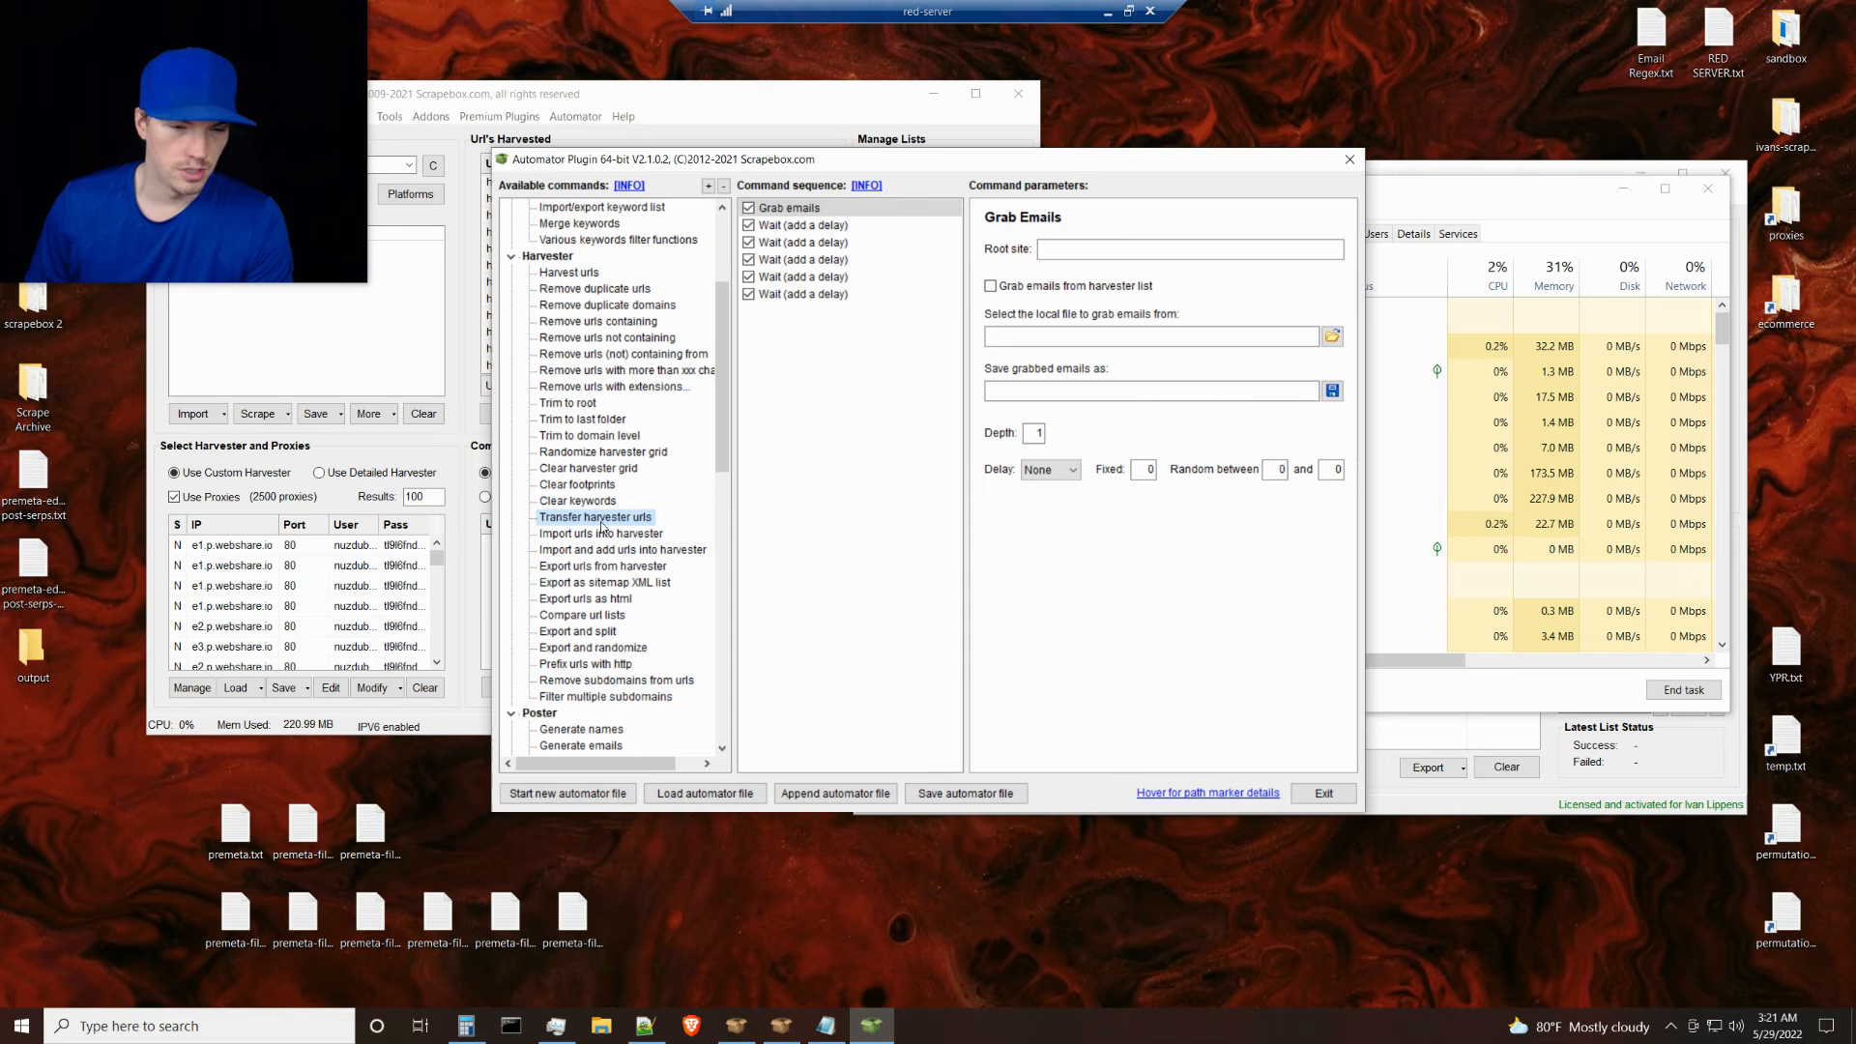
double_click(605, 522)
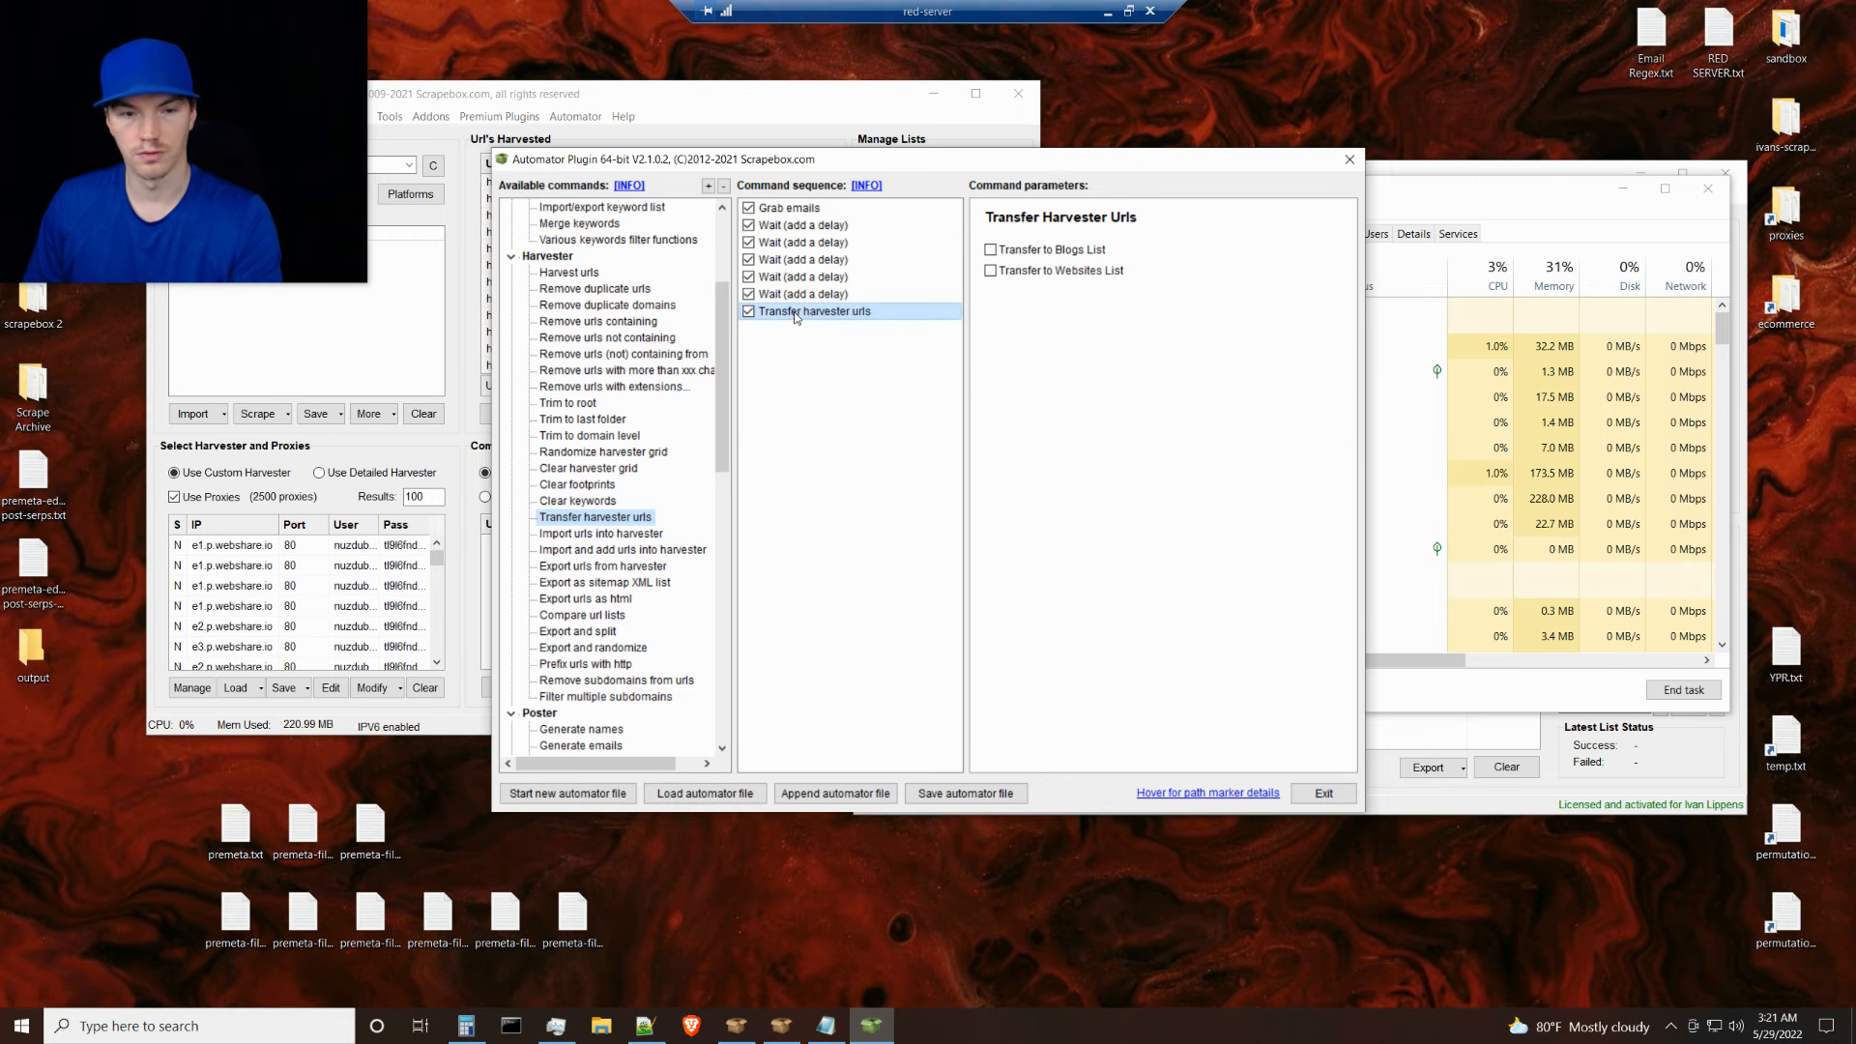
right_click(799, 317)
click(864, 344)
Add an Import urls into harvester command and move it above Grab emails at the start of the sequence
click(599, 552)
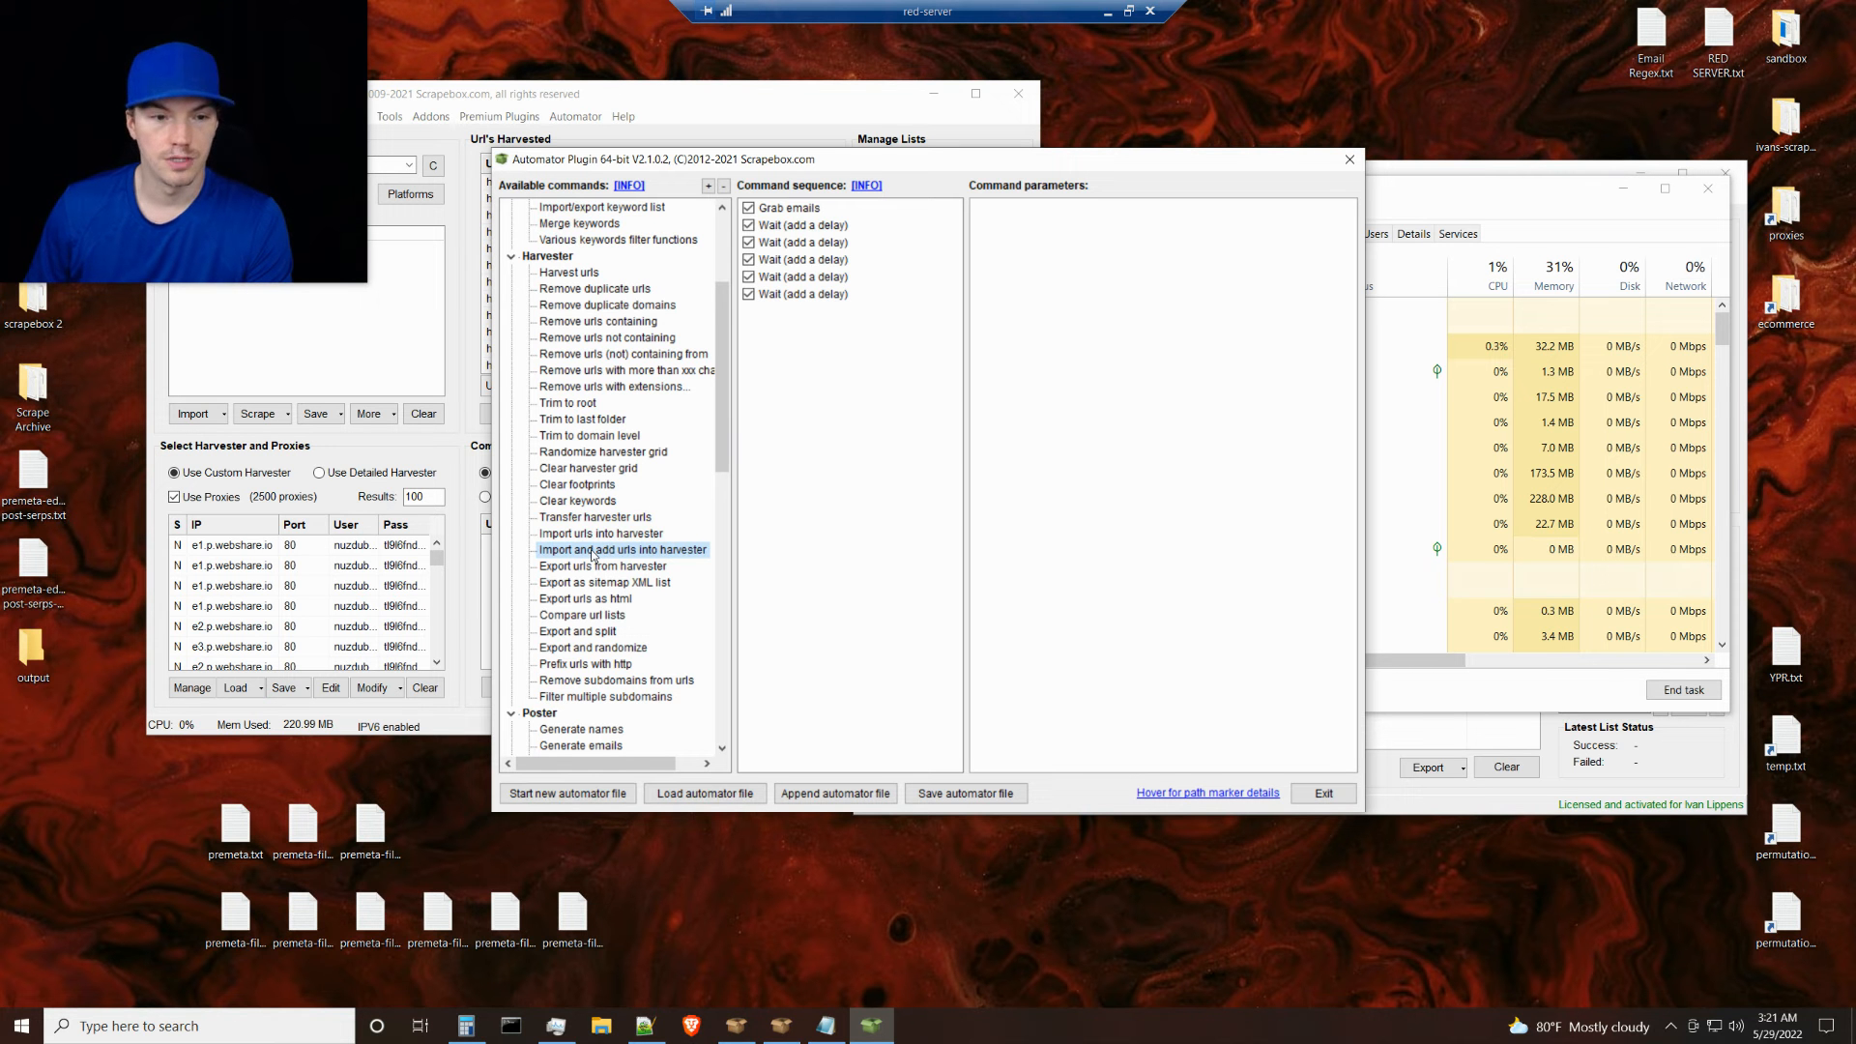
click(589, 535)
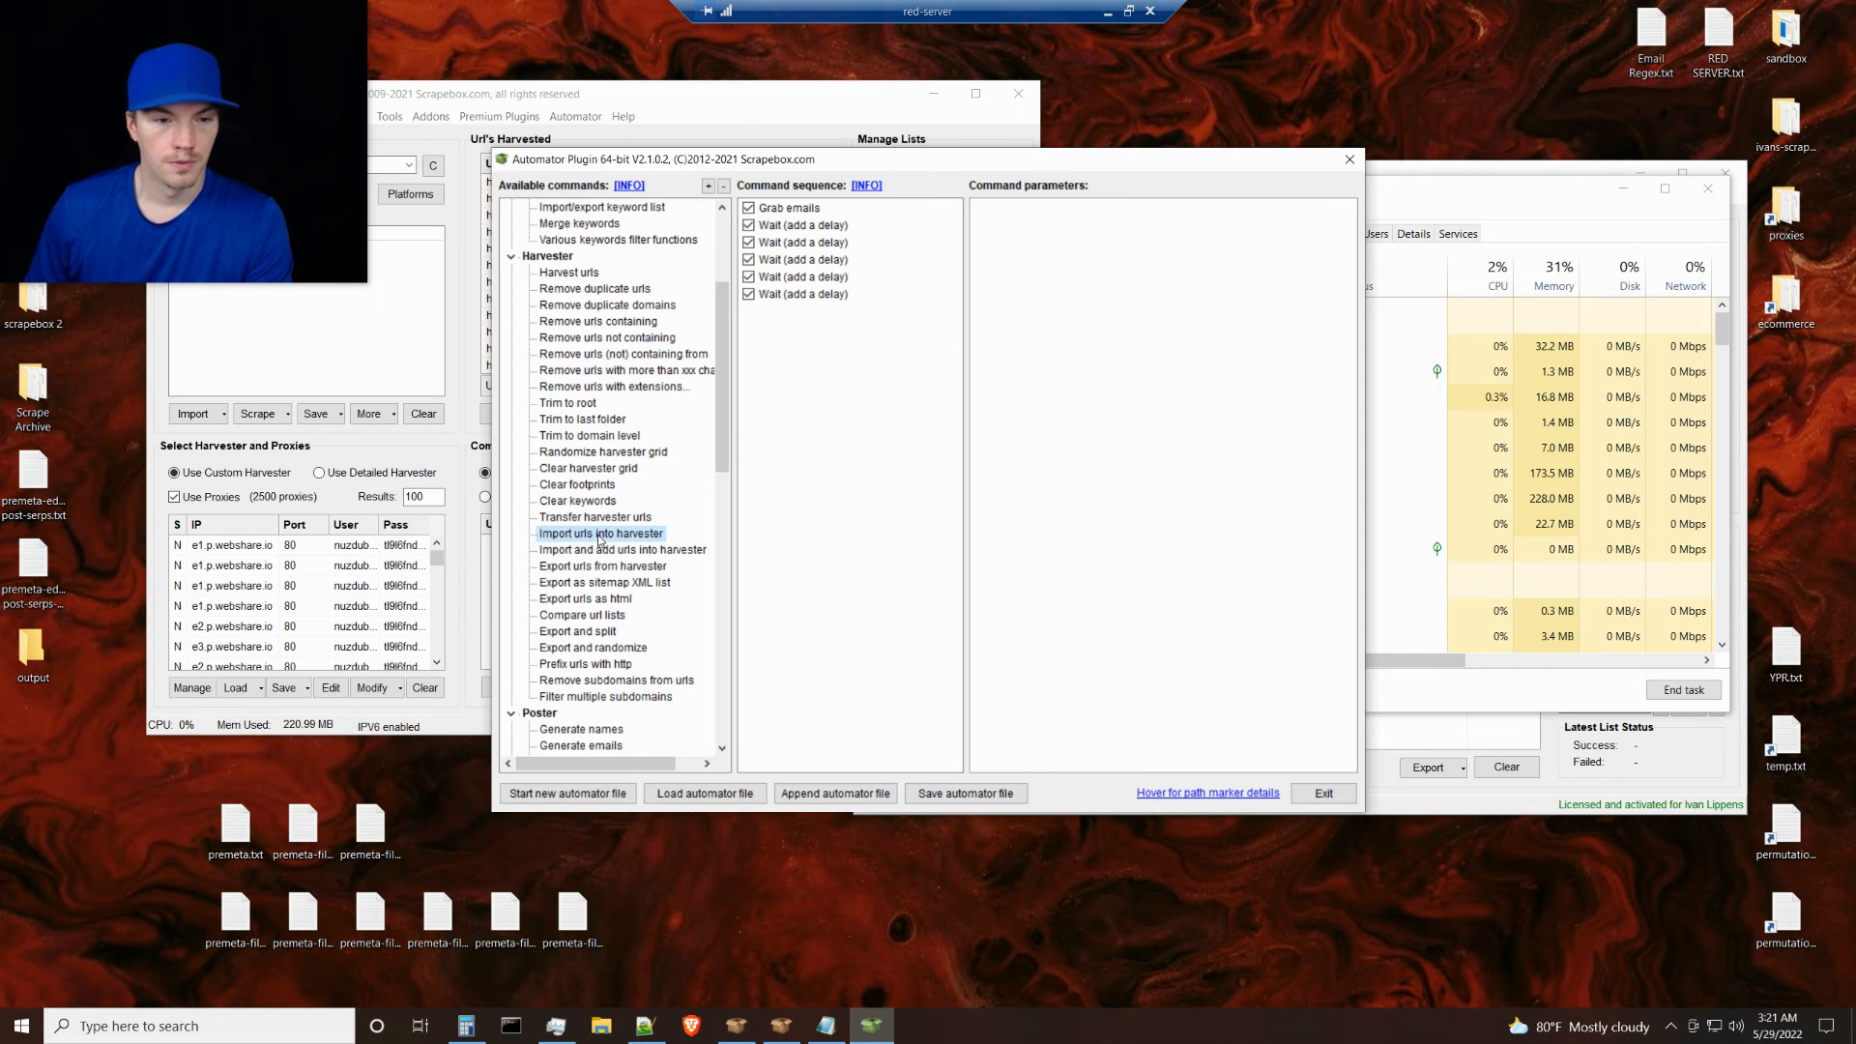
double_click(600, 539)
drag(815, 312, 800, 201)
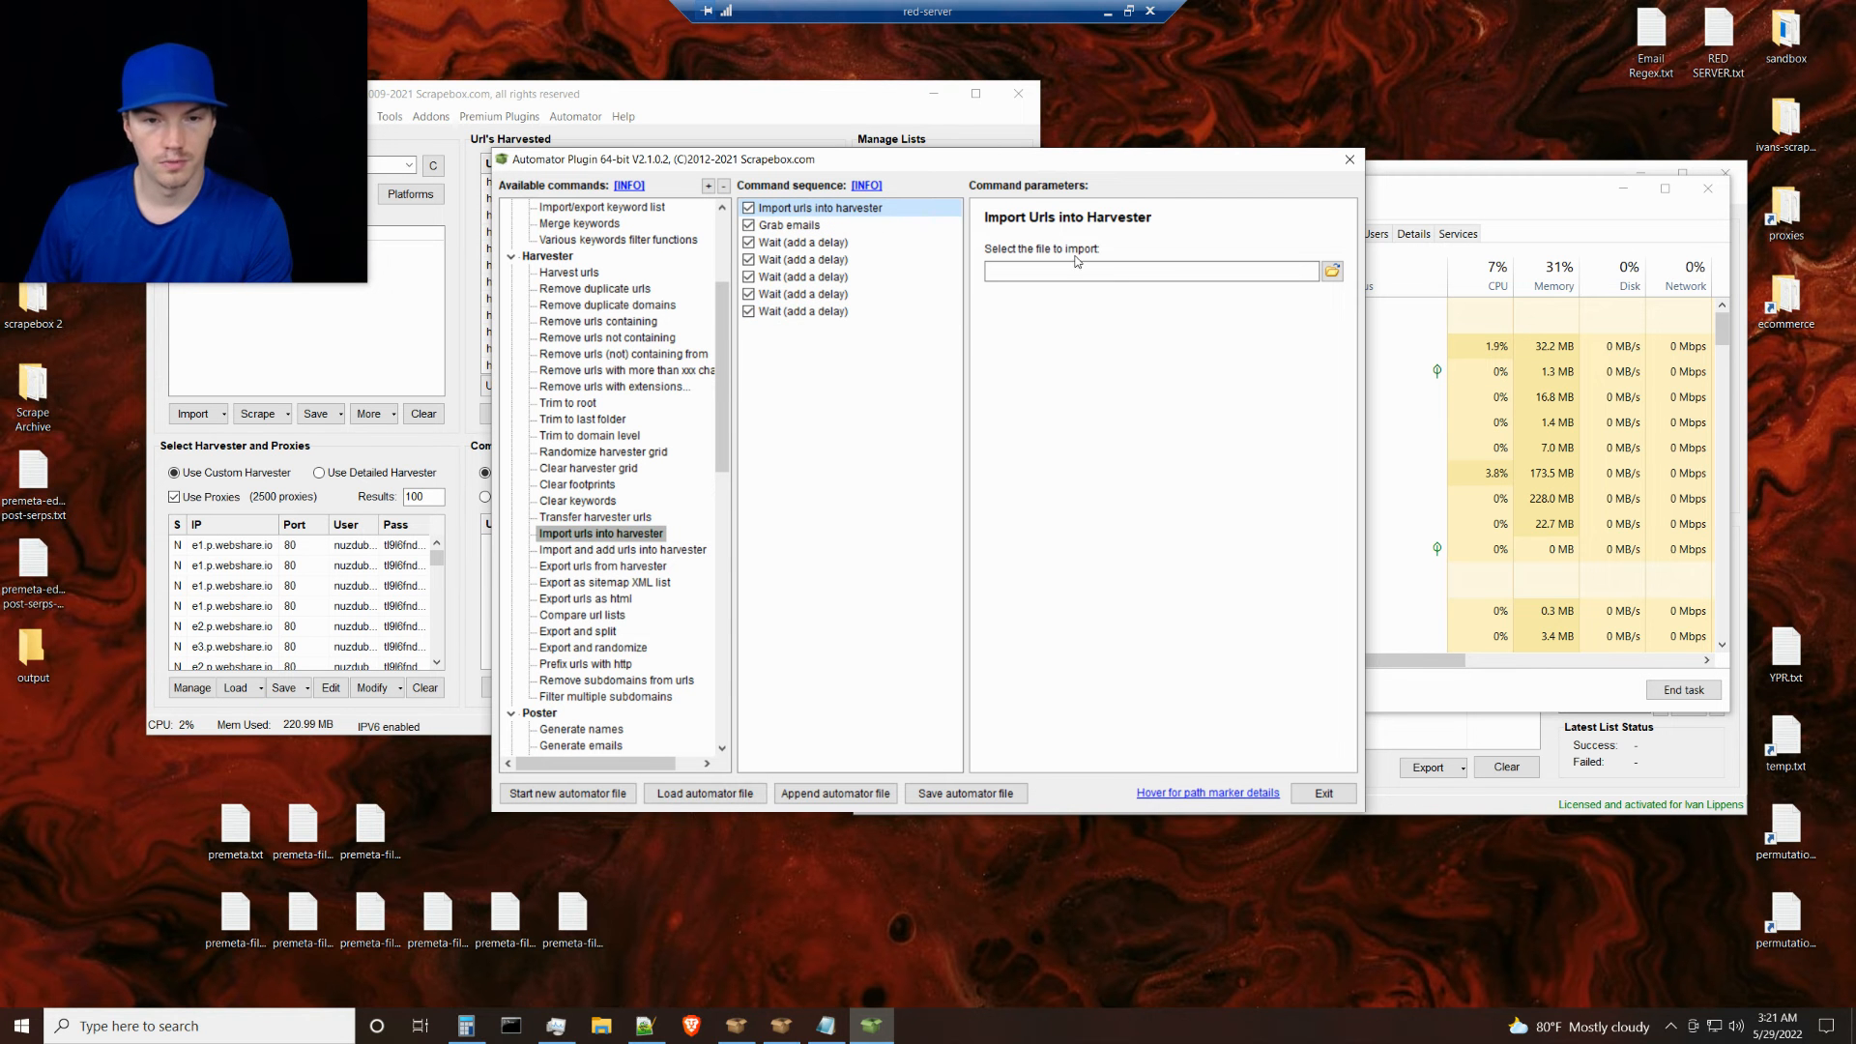
Set the import command's source file to premeta-filtered-footprint_1.txt on the Desktop
click(1332, 270)
click(812, 590)
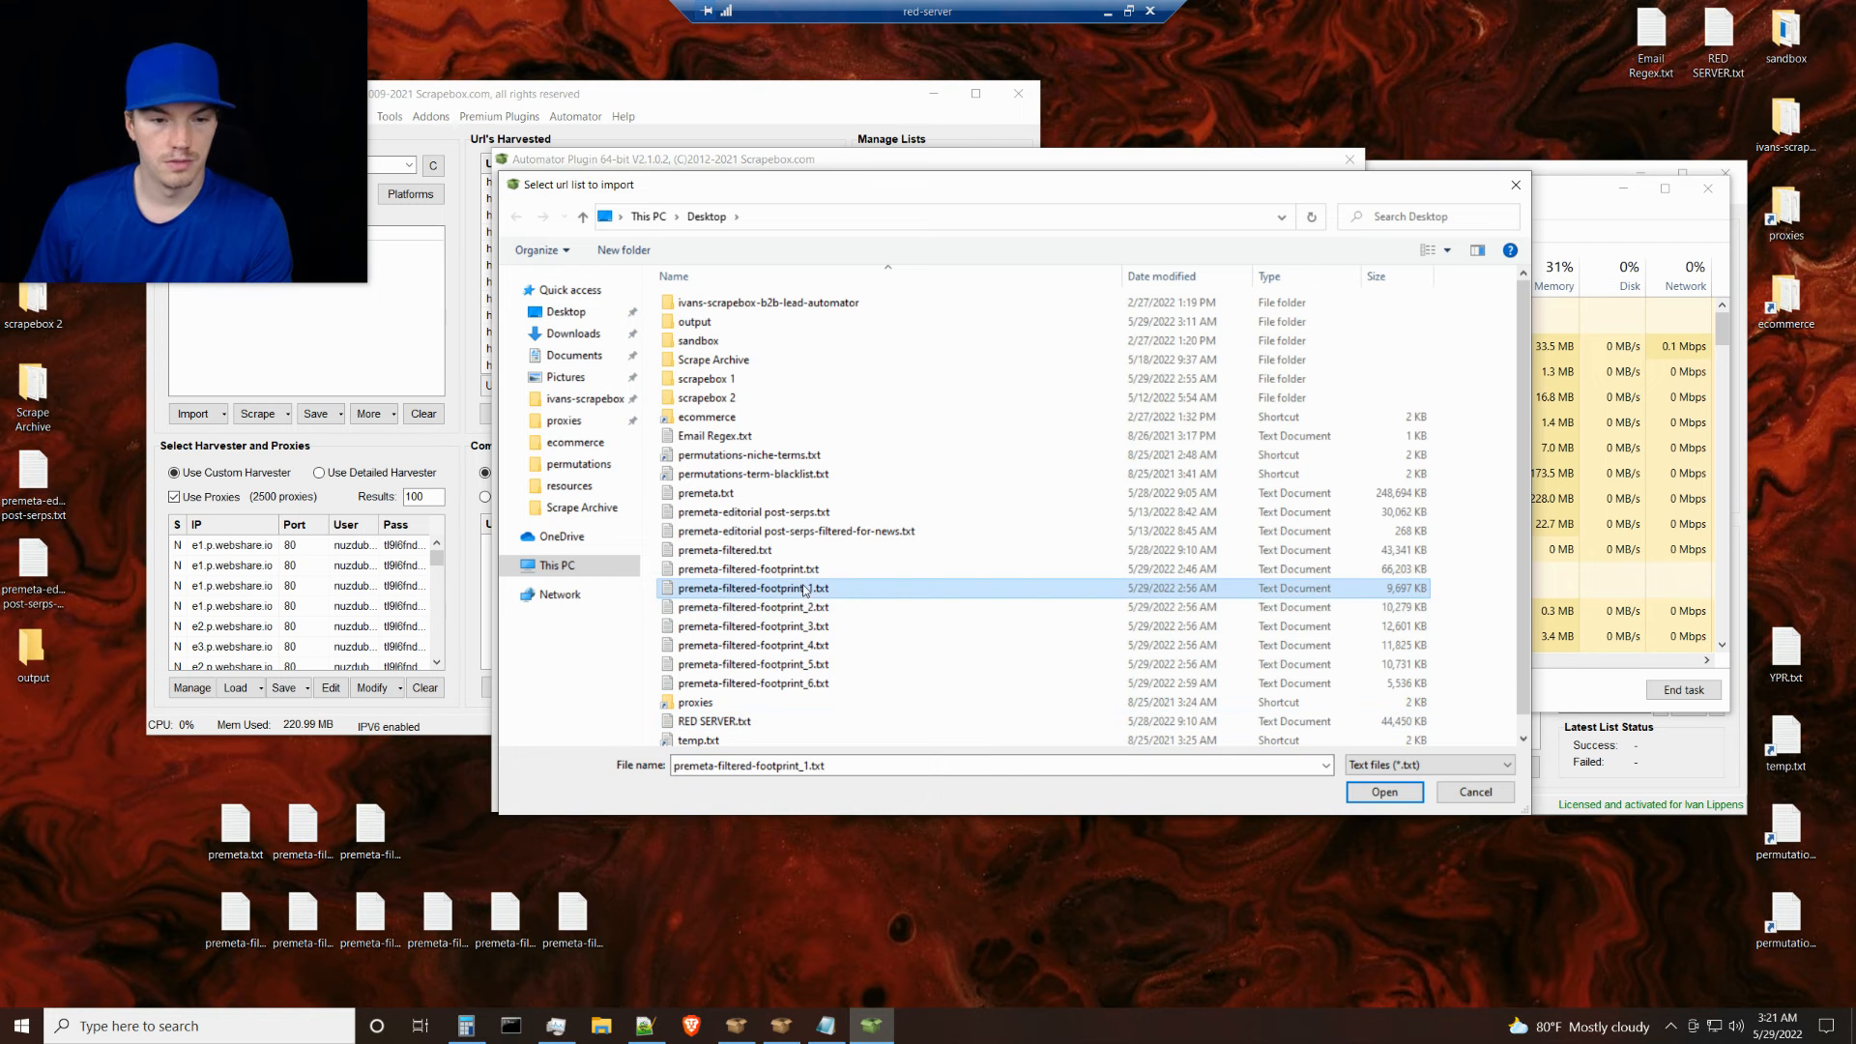
click(1378, 795)
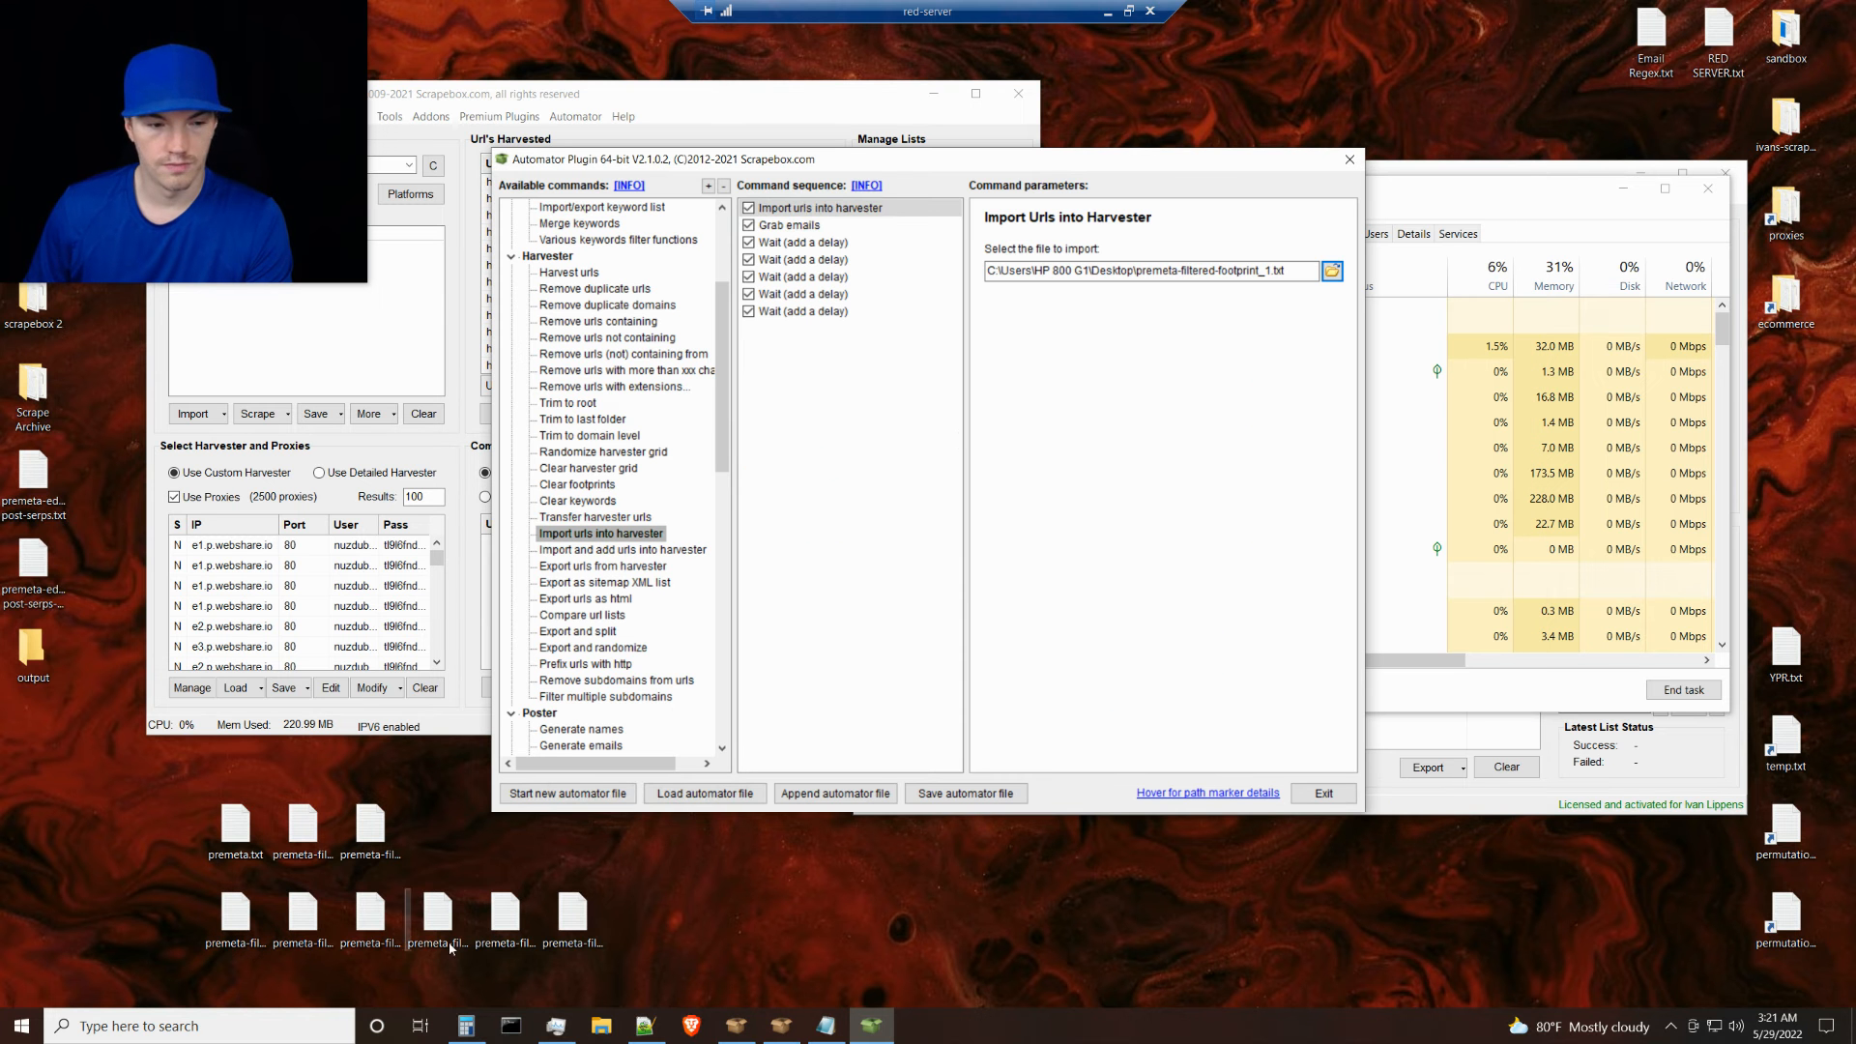
Duplicate the Import urls into harvester command twice in the command sequence
right_click(829, 210)
click(864, 224)
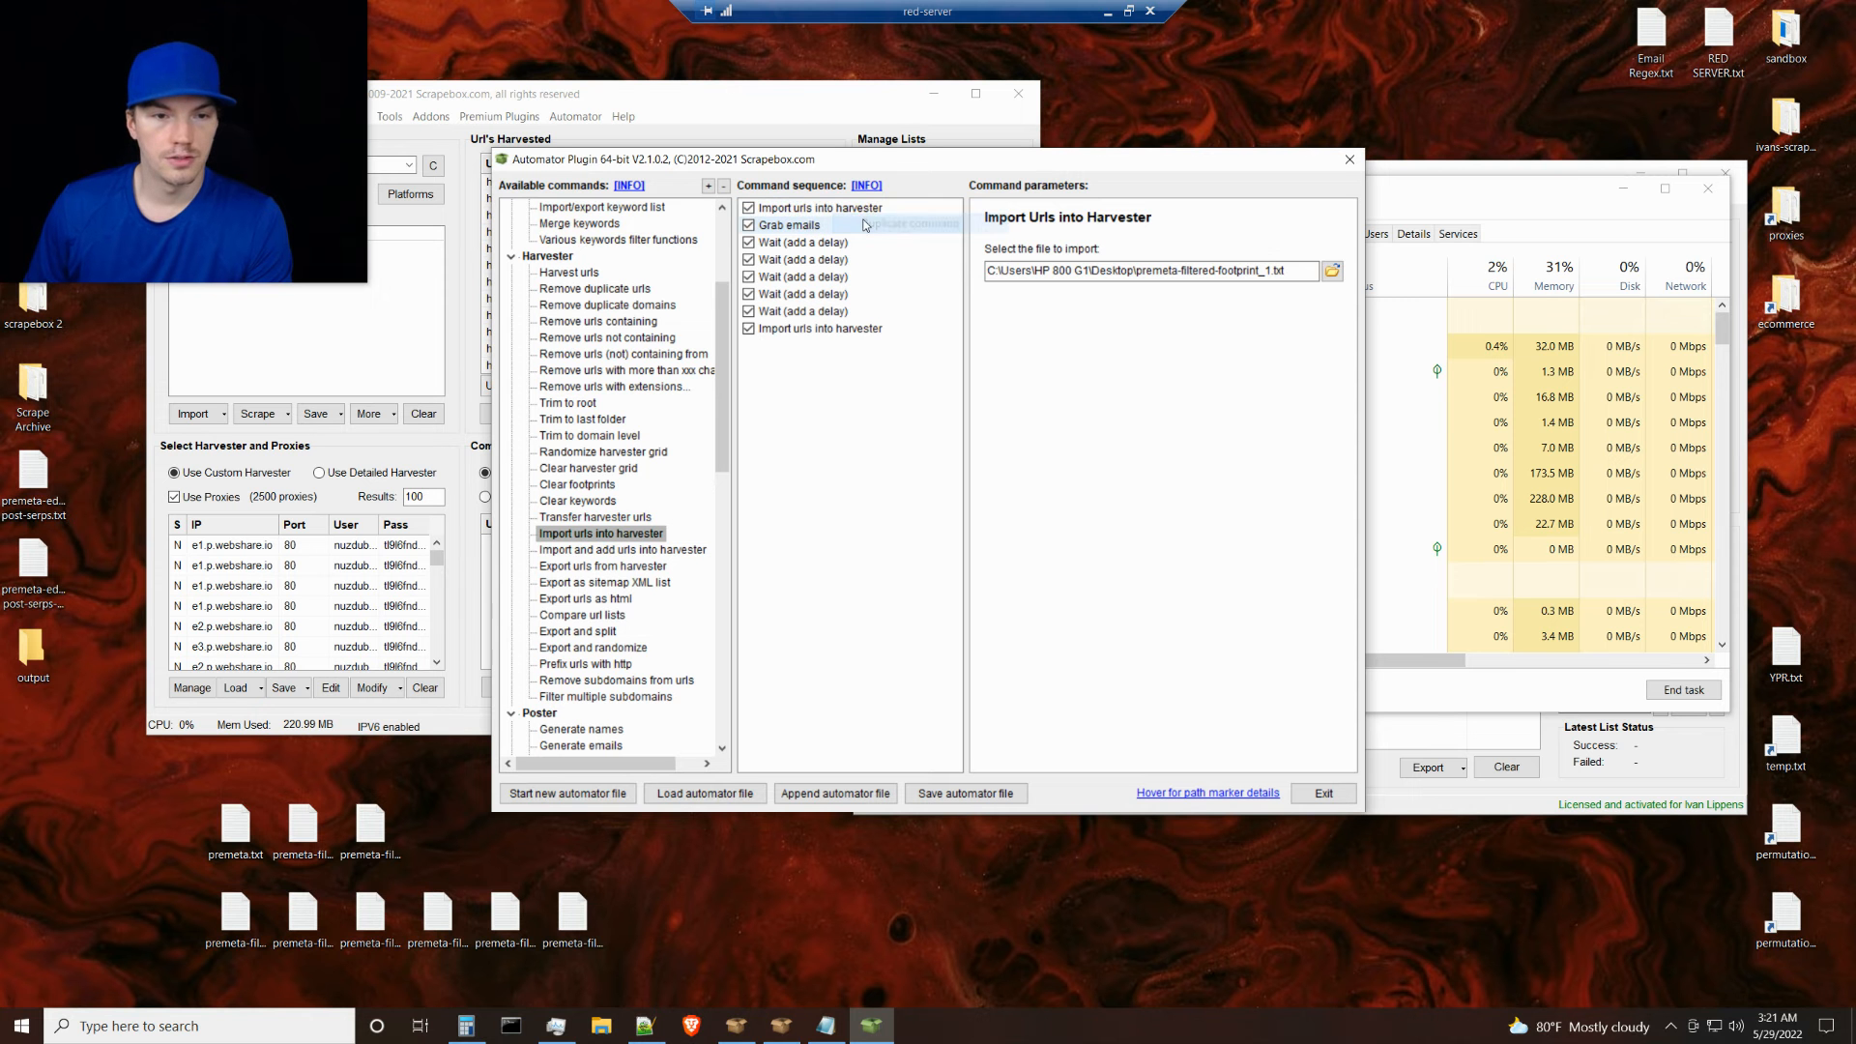
right_click(832, 210)
click(873, 221)
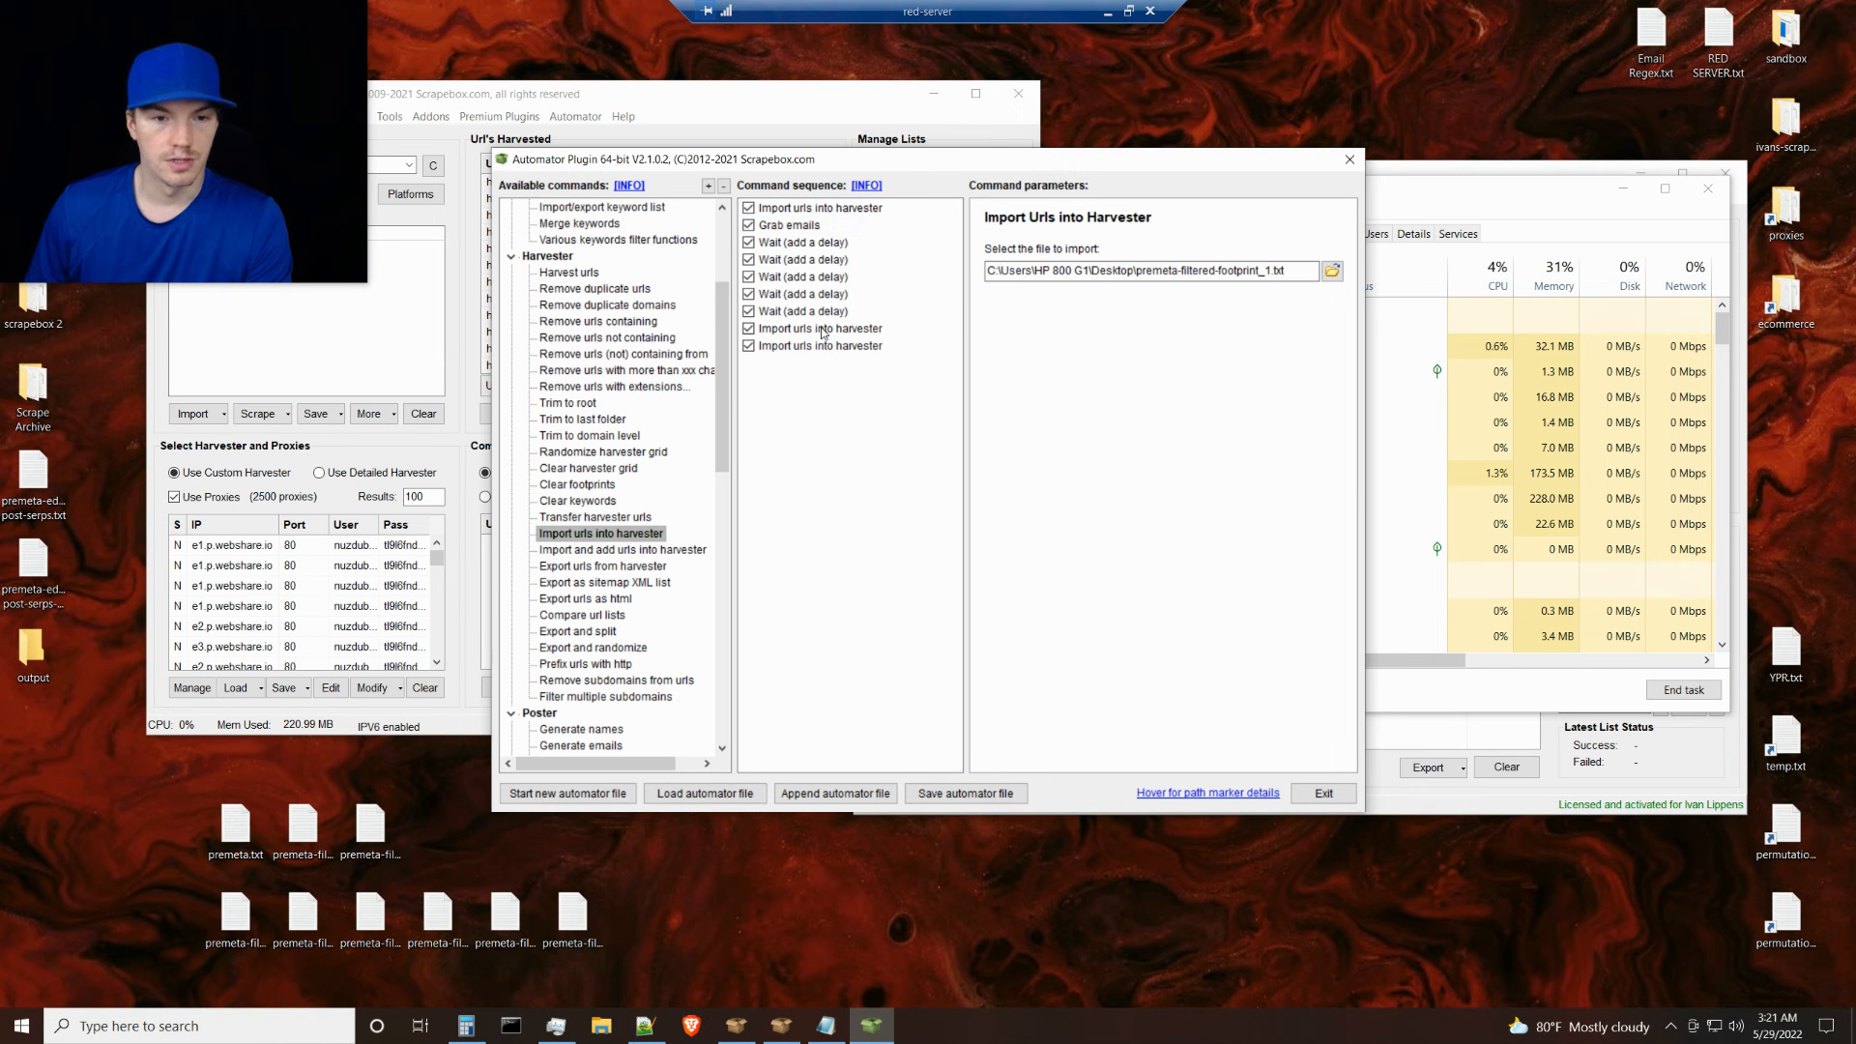
Duplicate the first Import urls into harvester command three more times
right_click(822, 214)
click(846, 223)
right_click(827, 210)
click(875, 222)
right_click(826, 212)
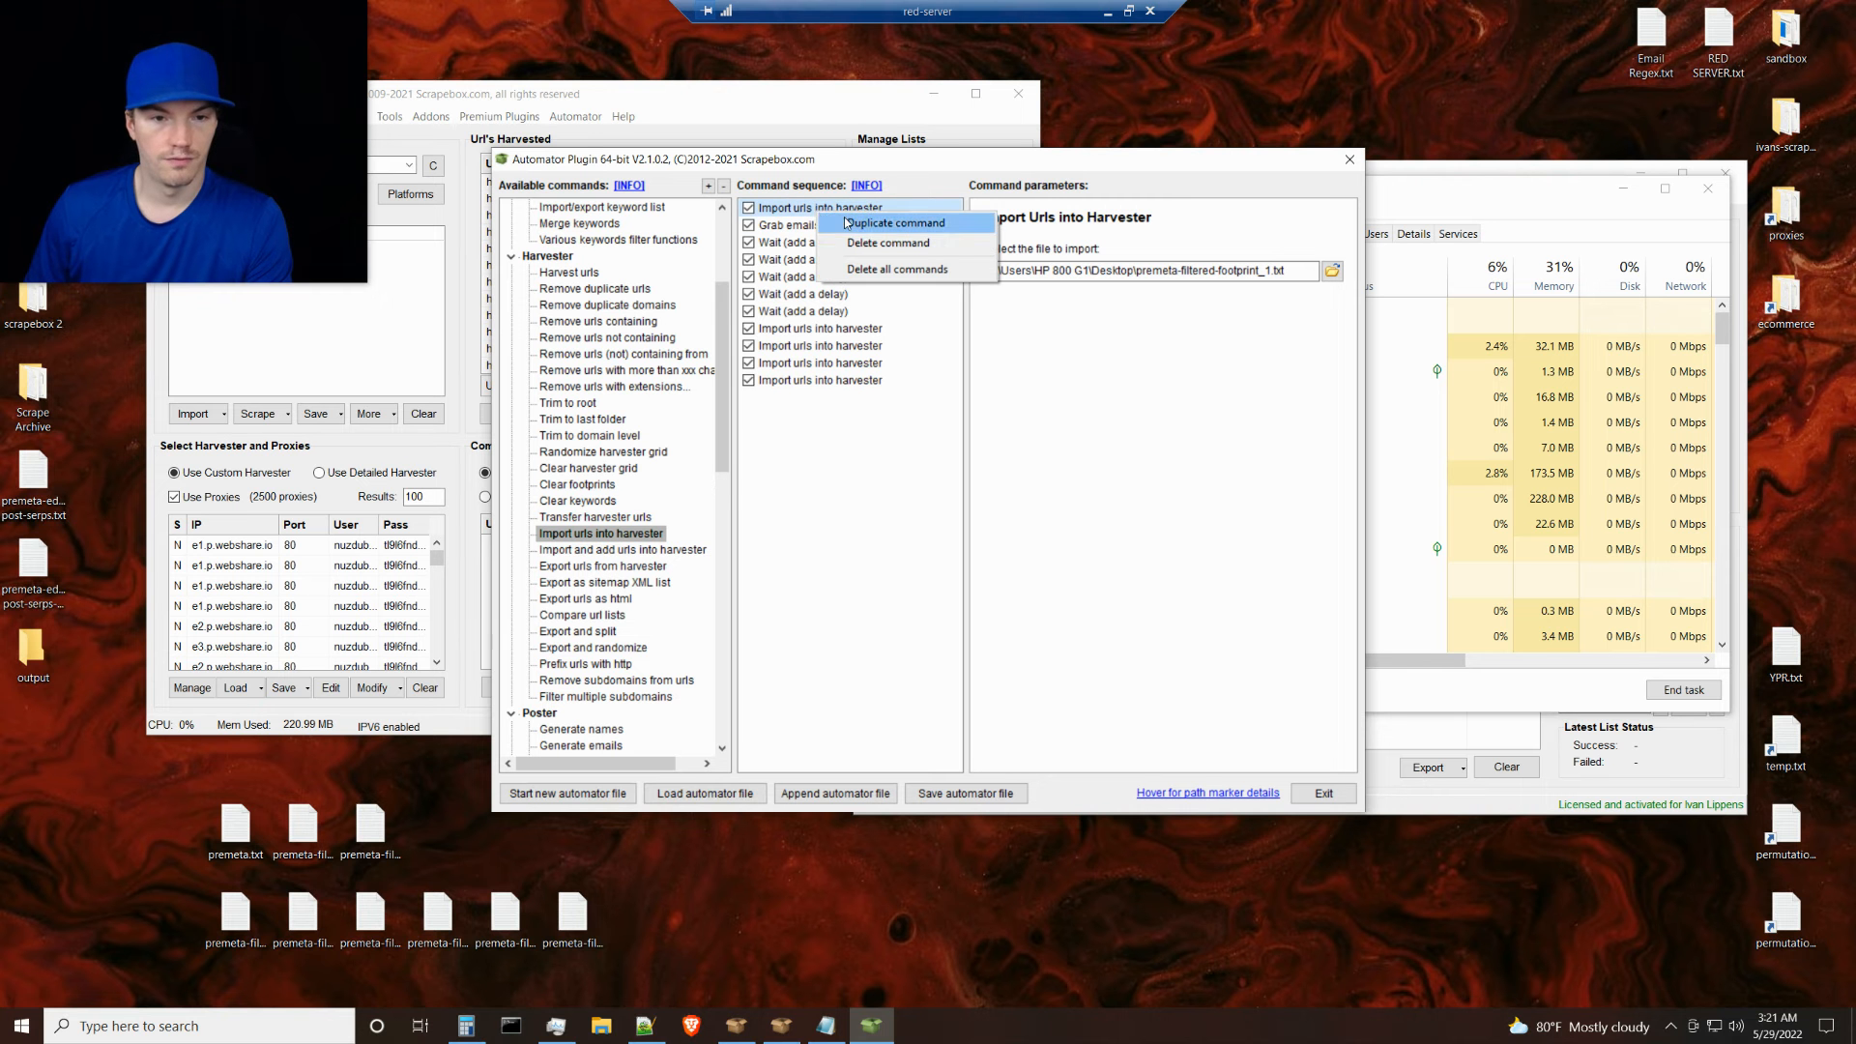
click(875, 222)
Reorder the sequence so that one duplicated Import urls into harvester command follows each Wait command
click(810, 329)
drag(810, 335, 802, 254)
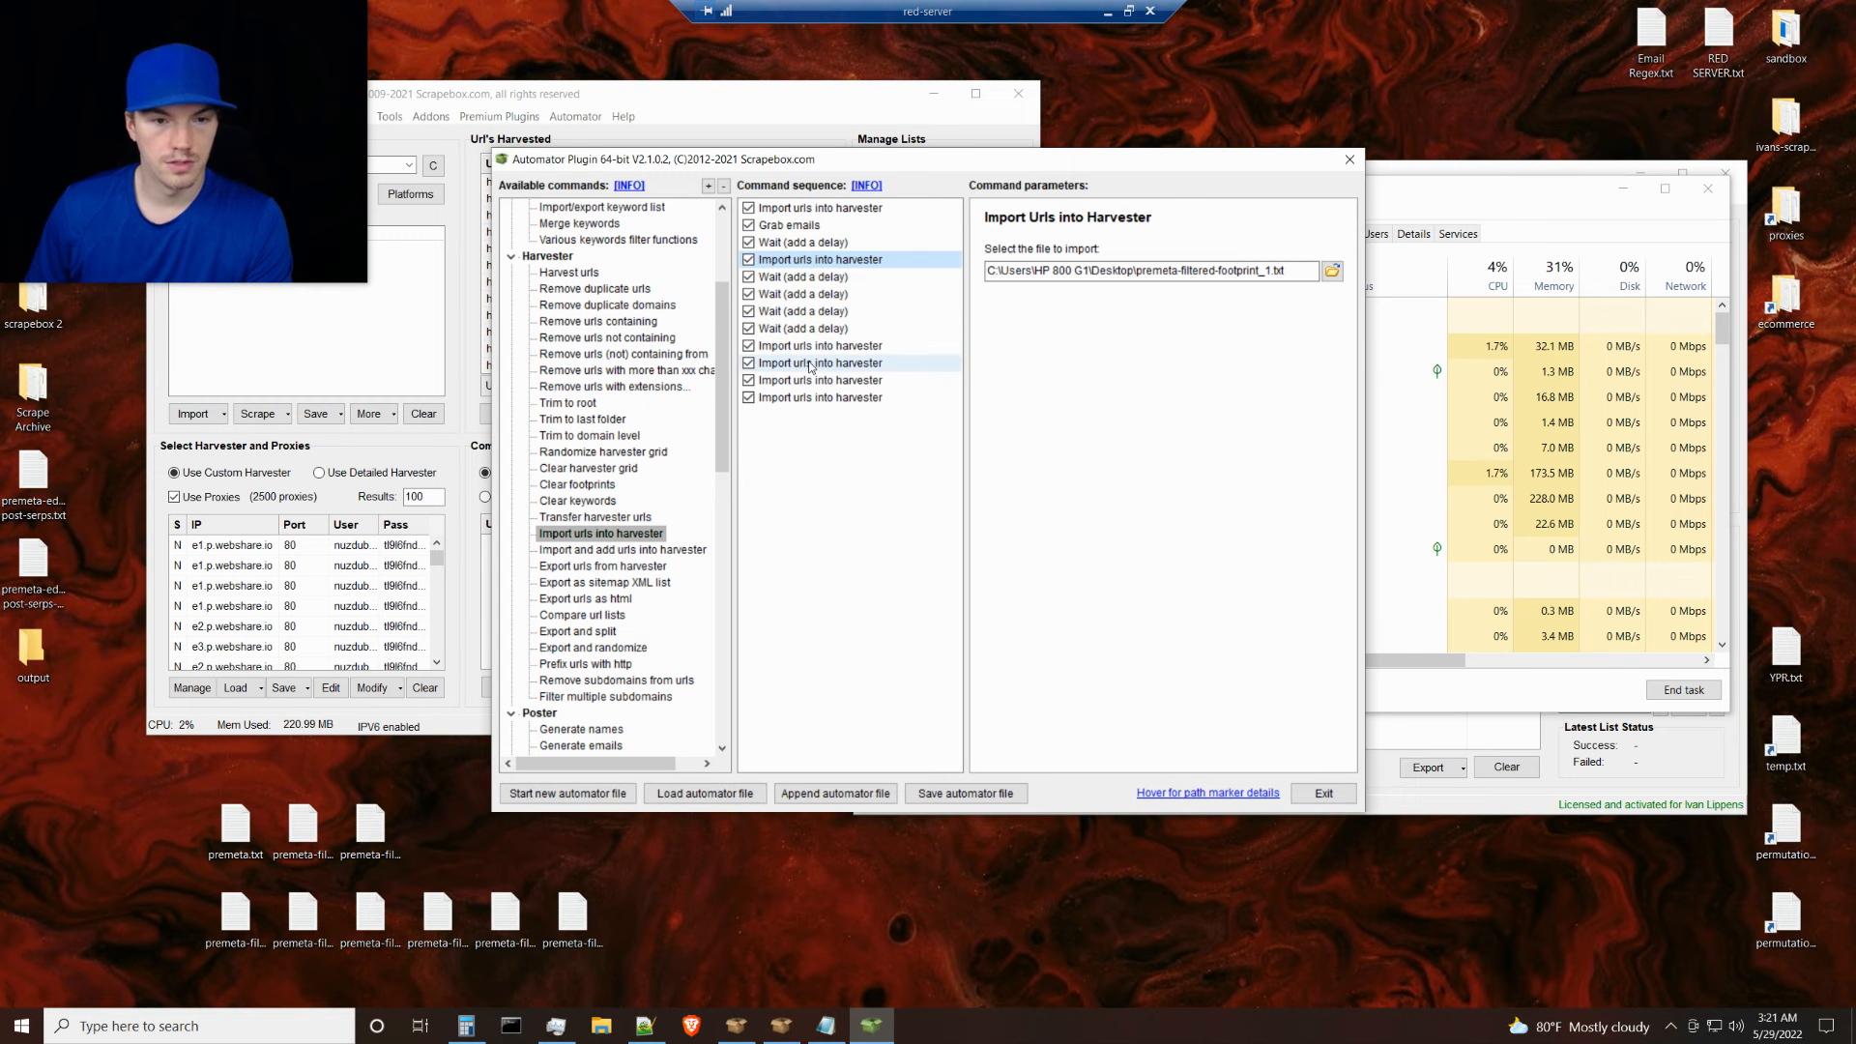
drag(810, 366, 804, 294)
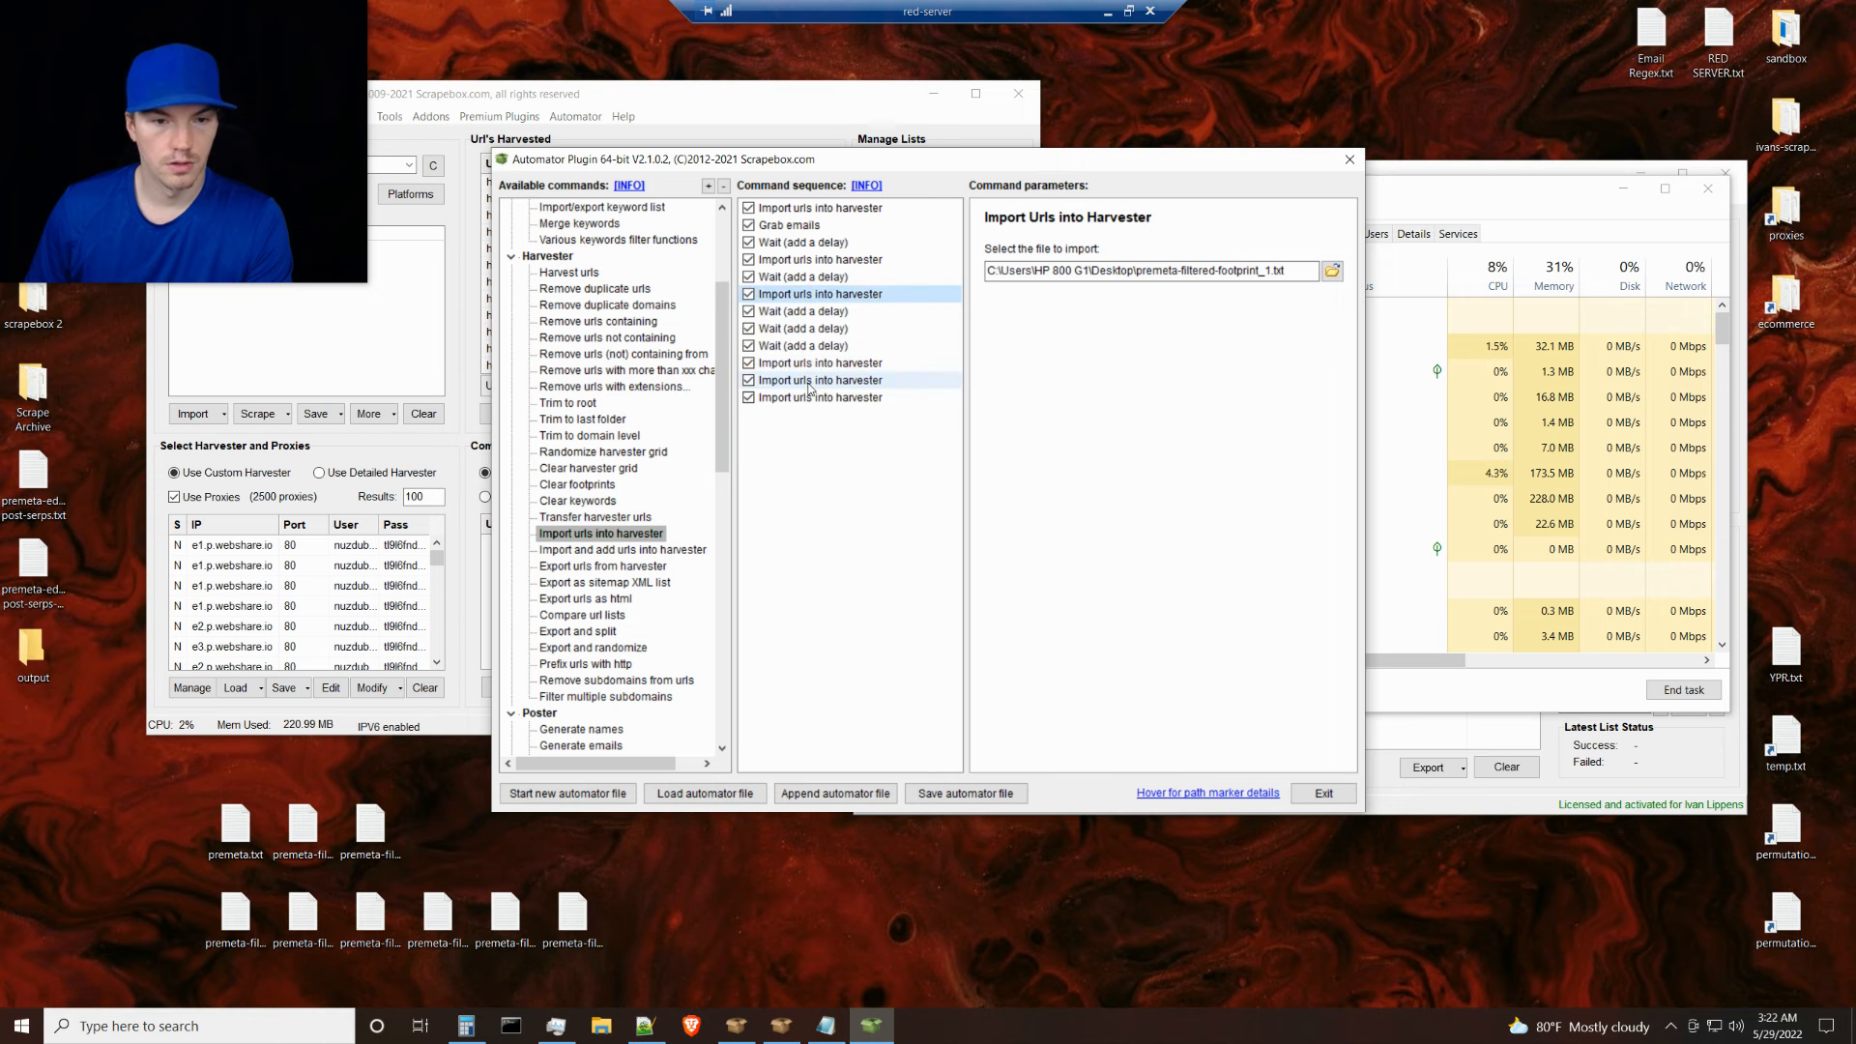
mouse_move(807, 369)
mouse_down()
mouse_move(807, 329)
mouse_move(799, 356)
mouse_up()
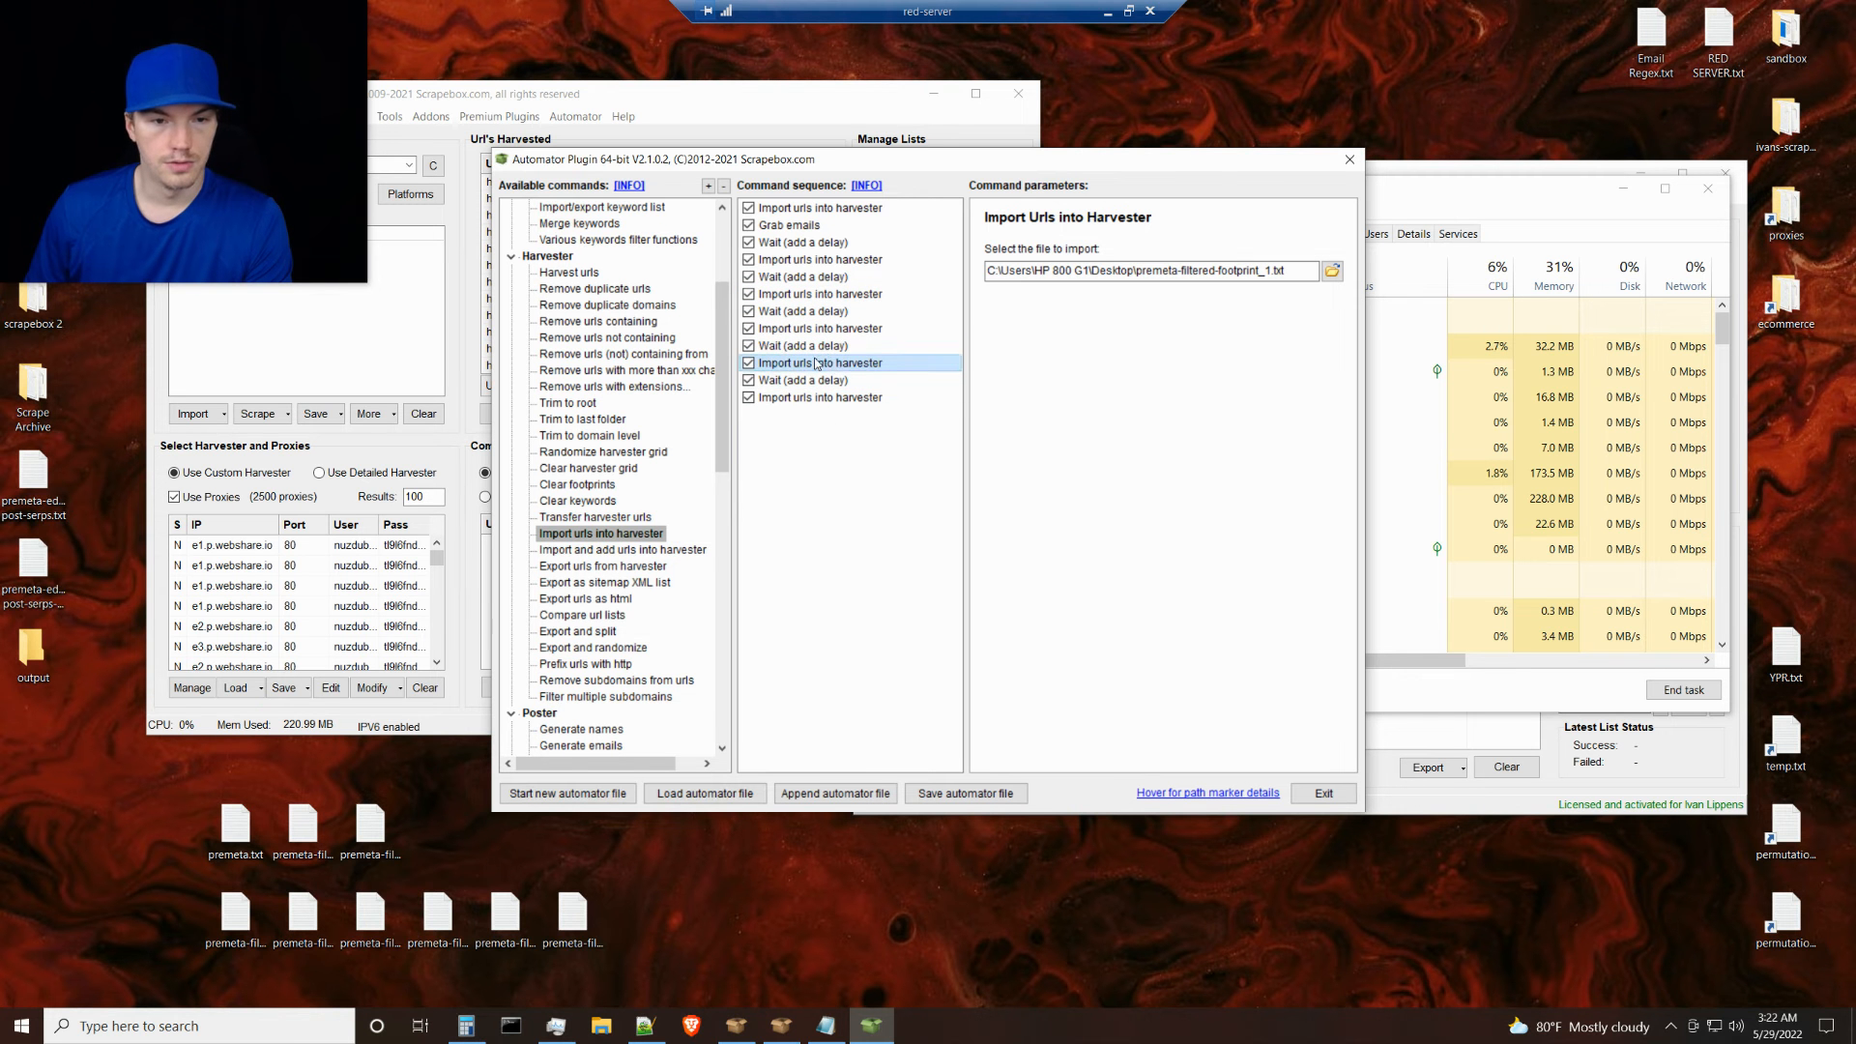
Select the second import command and check the numbering of the premeta-filtered-footprint files on the Desktop
click(841, 259)
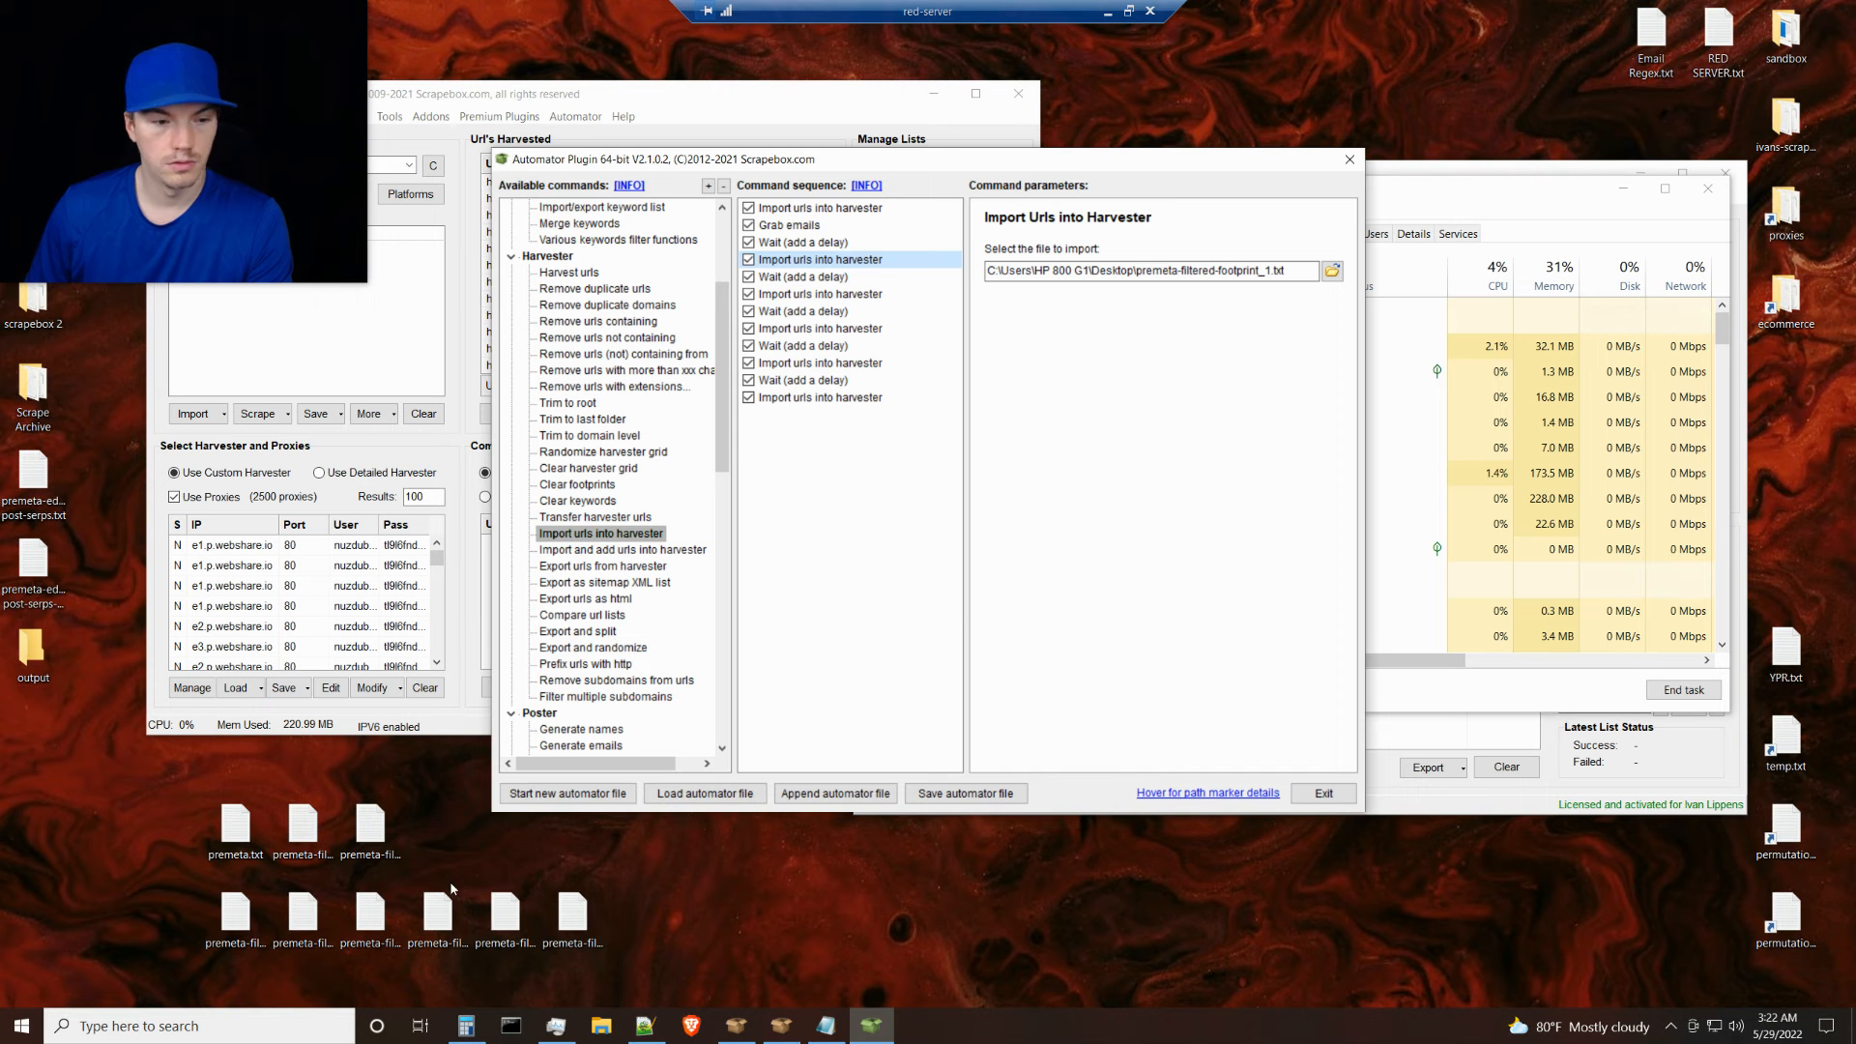
click(263, 930)
click(303, 923)
click(370, 923)
click(438, 923)
click(505, 923)
click(577, 923)
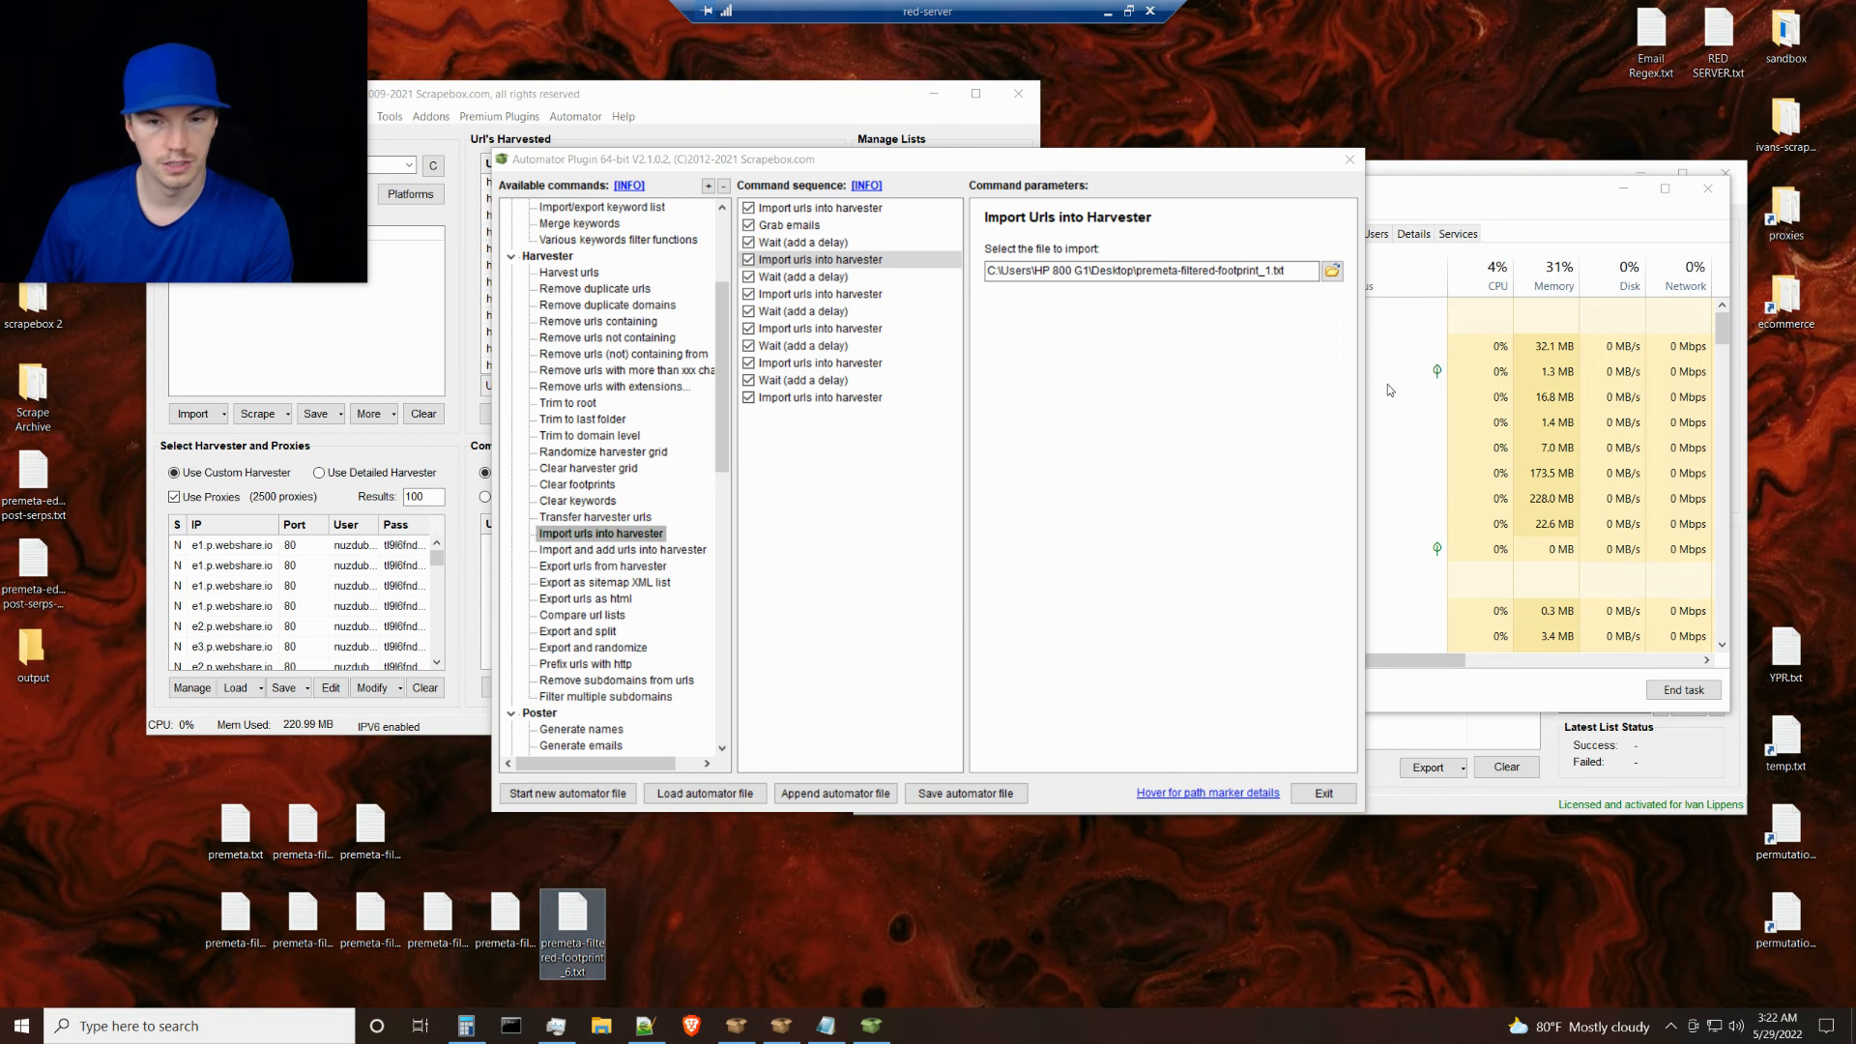
Set the second import command's source file to premeta-filtered-footprint_2.txt and check that the path is kept
click(1273, 271)
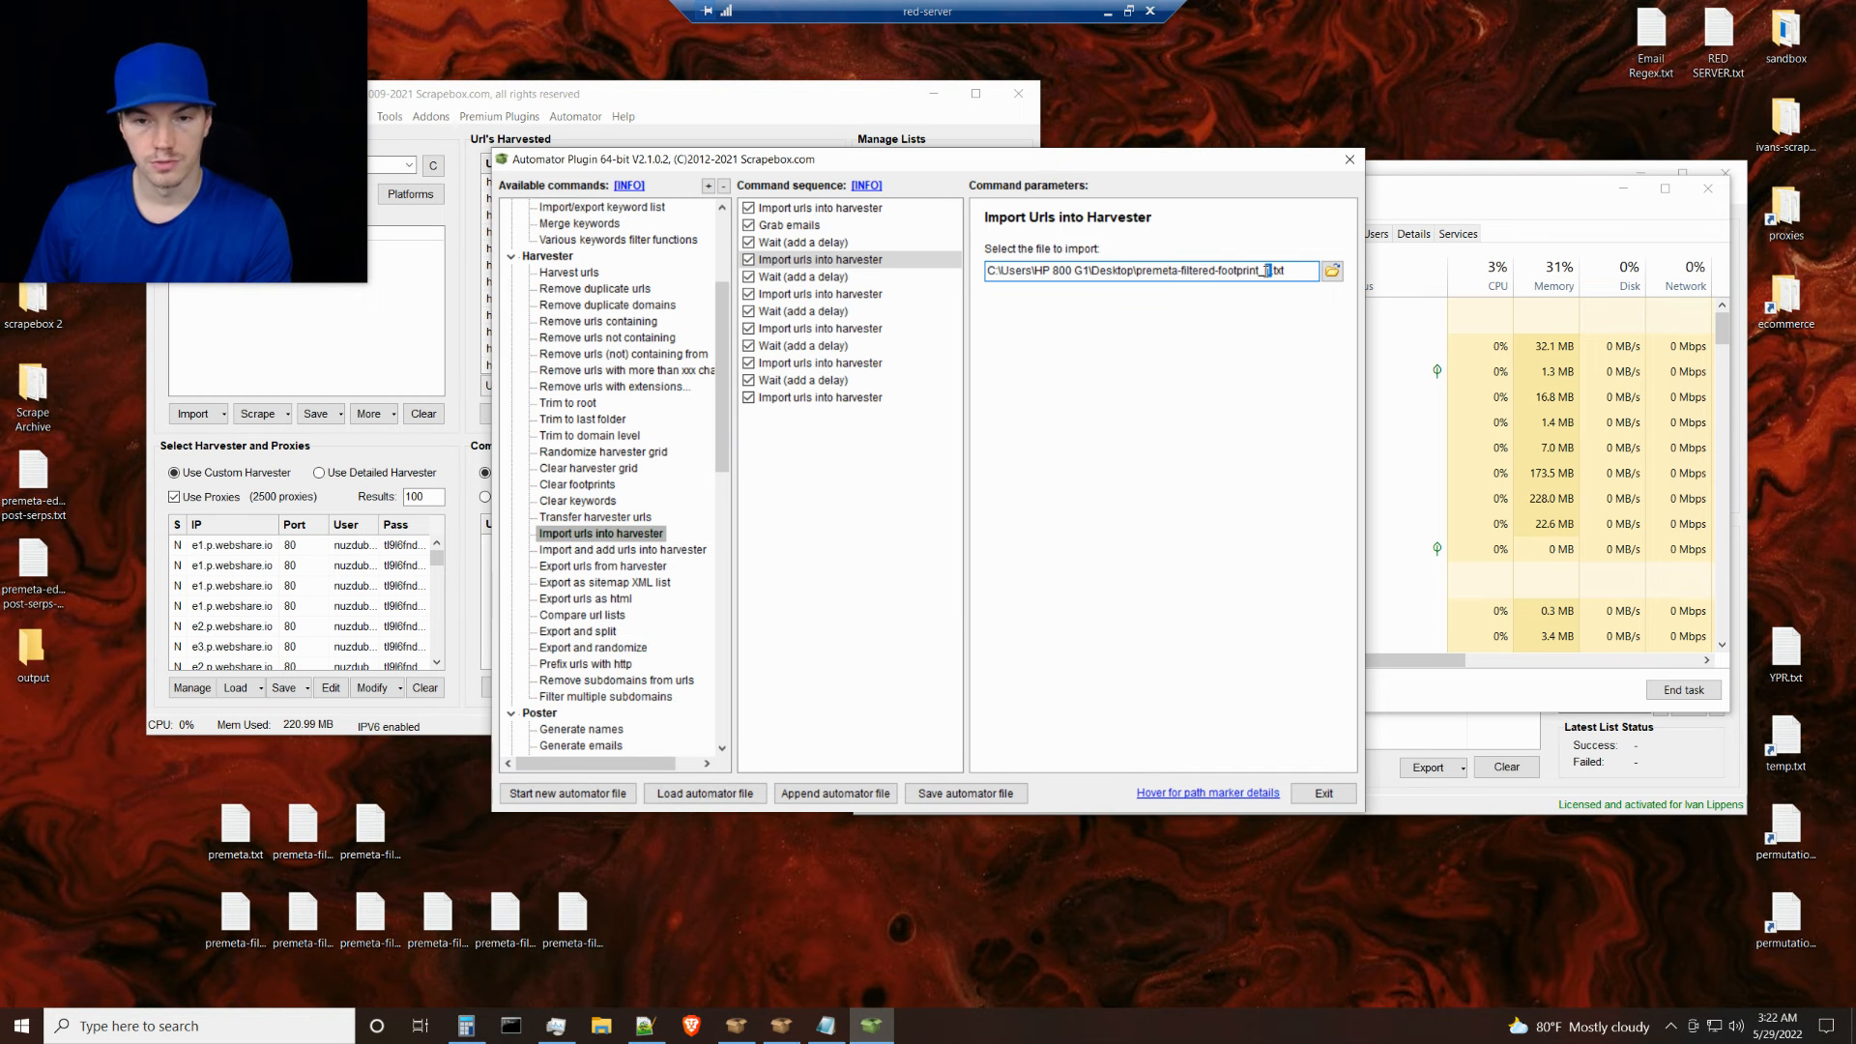
text(2)
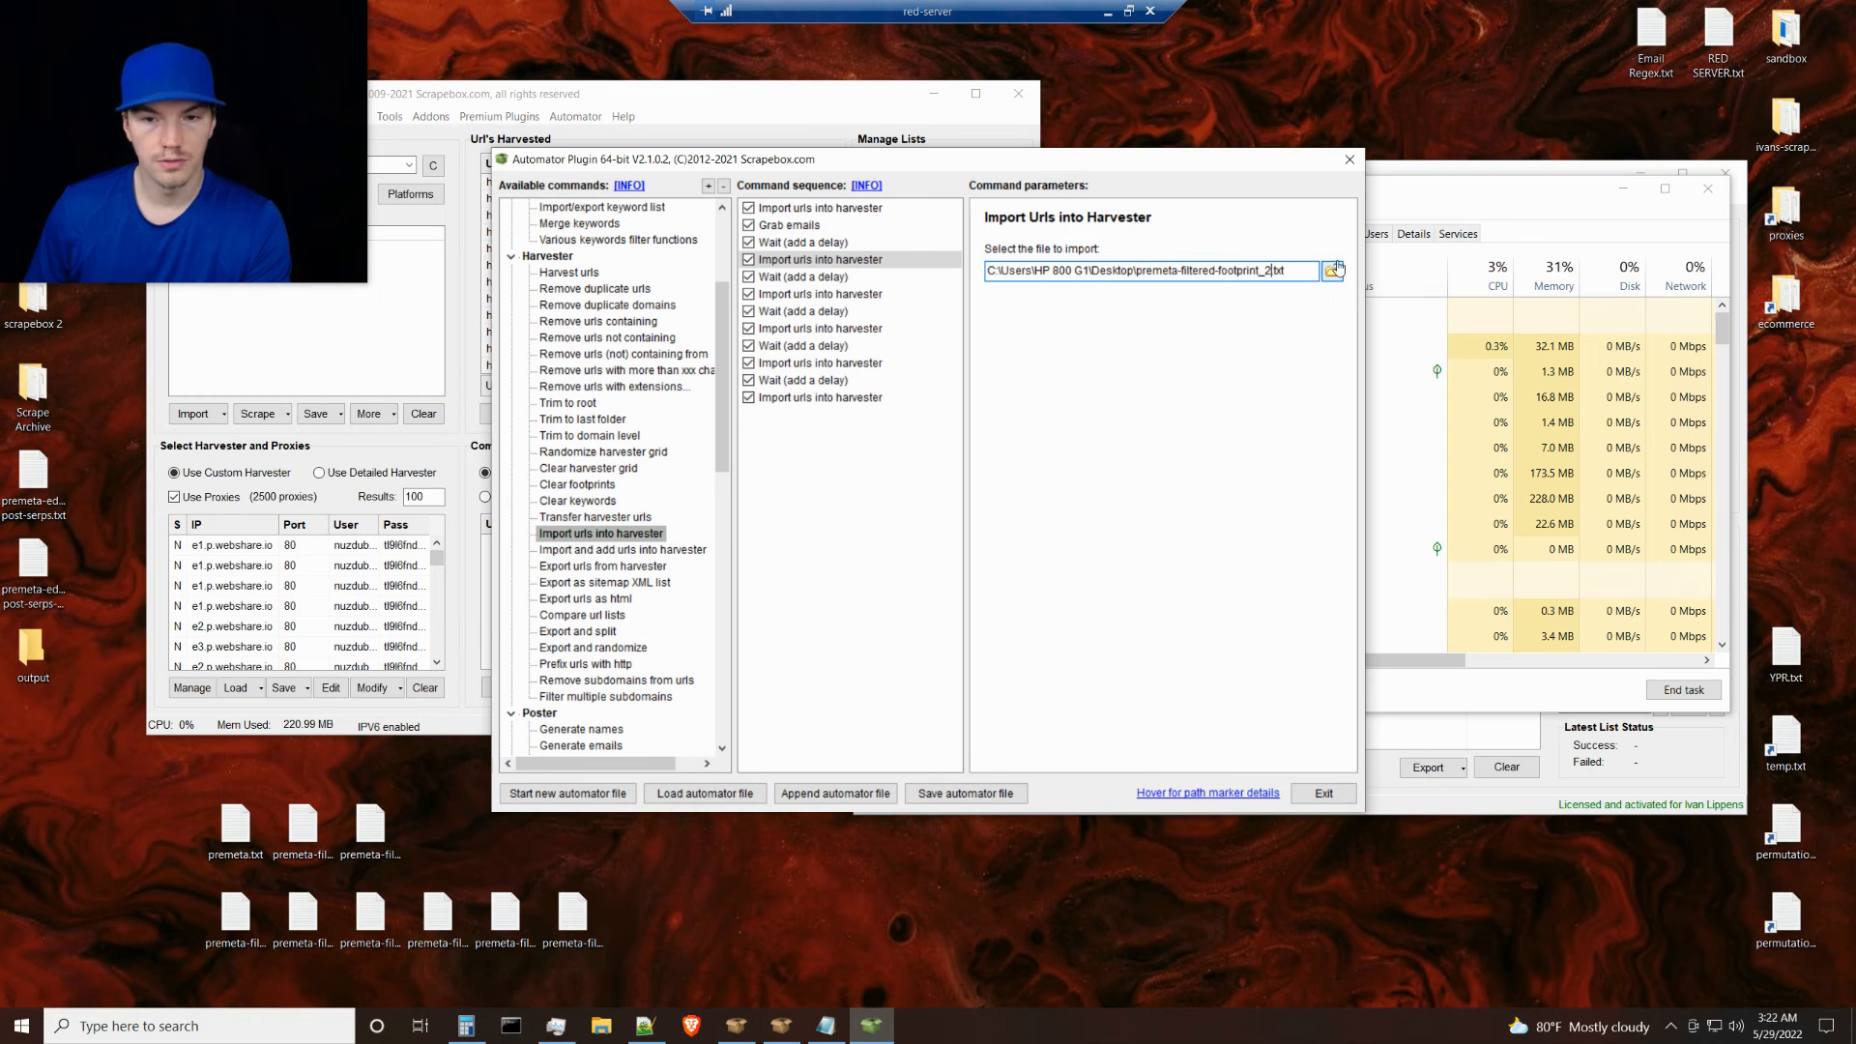
click(1337, 275)
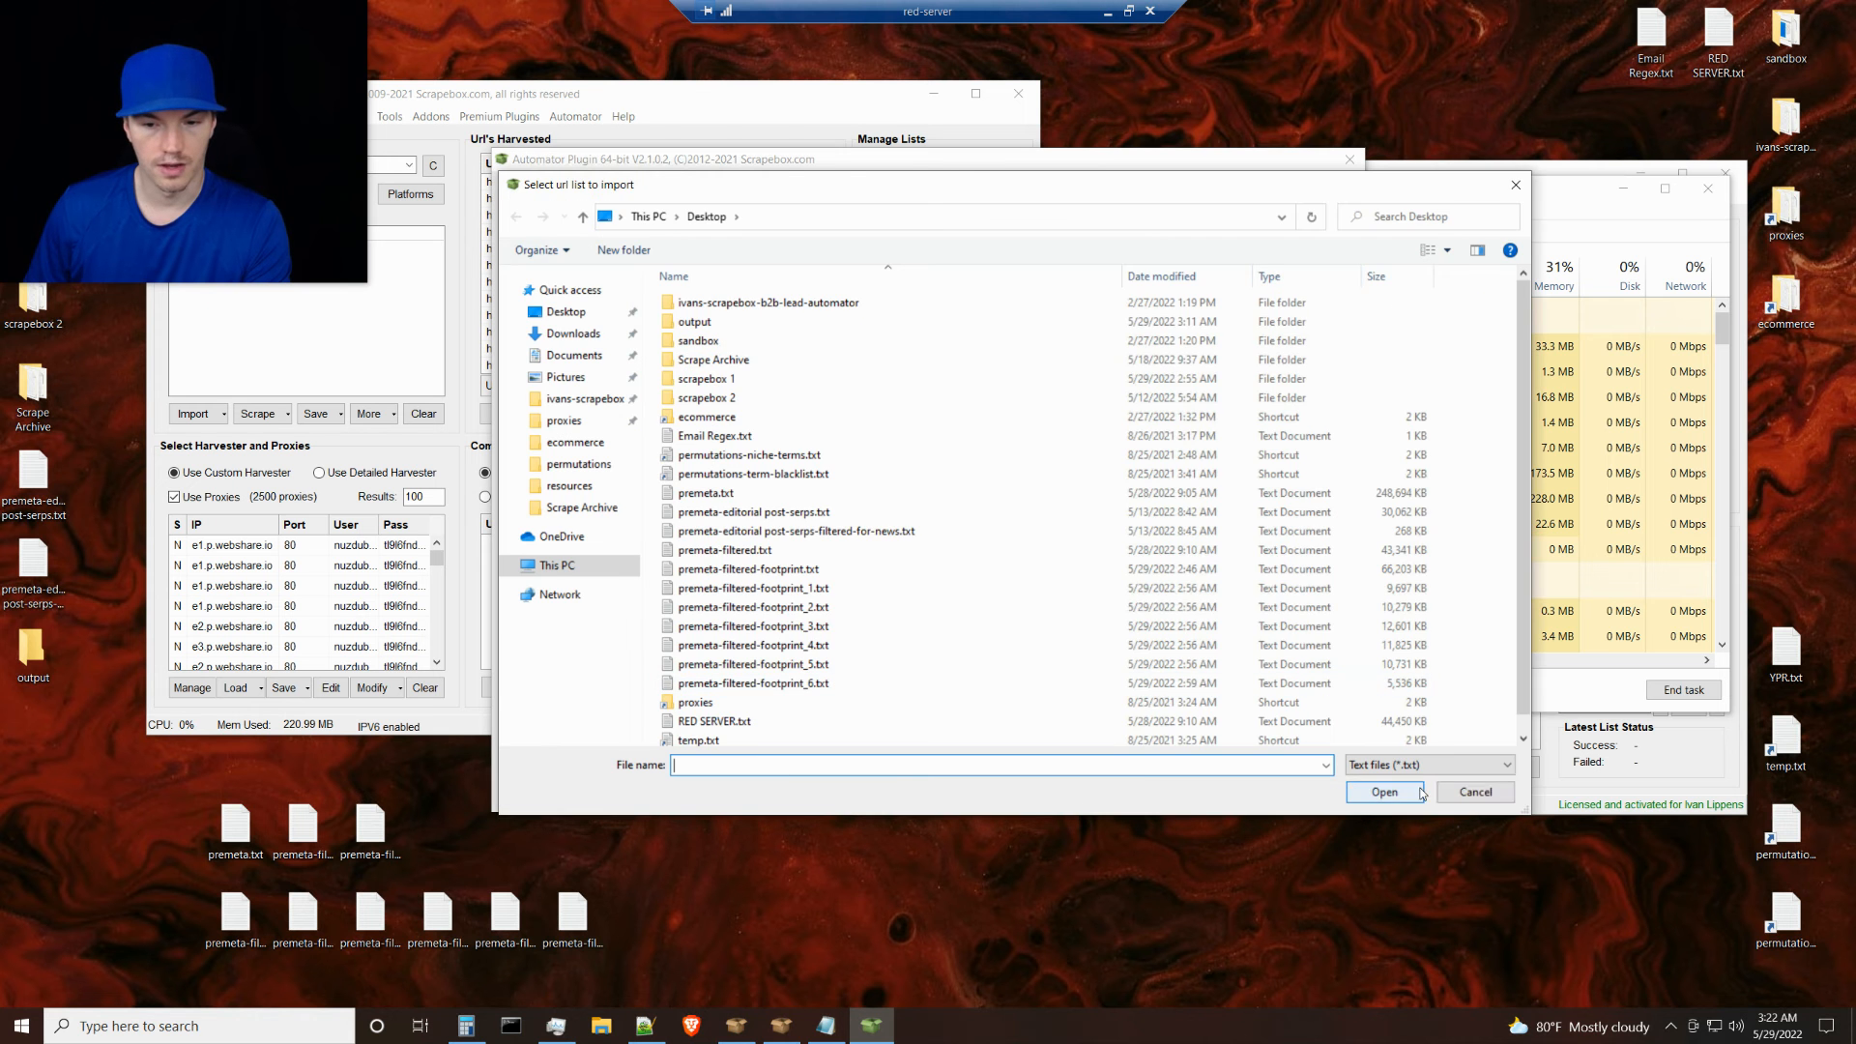
click(1476, 790)
click(1270, 274)
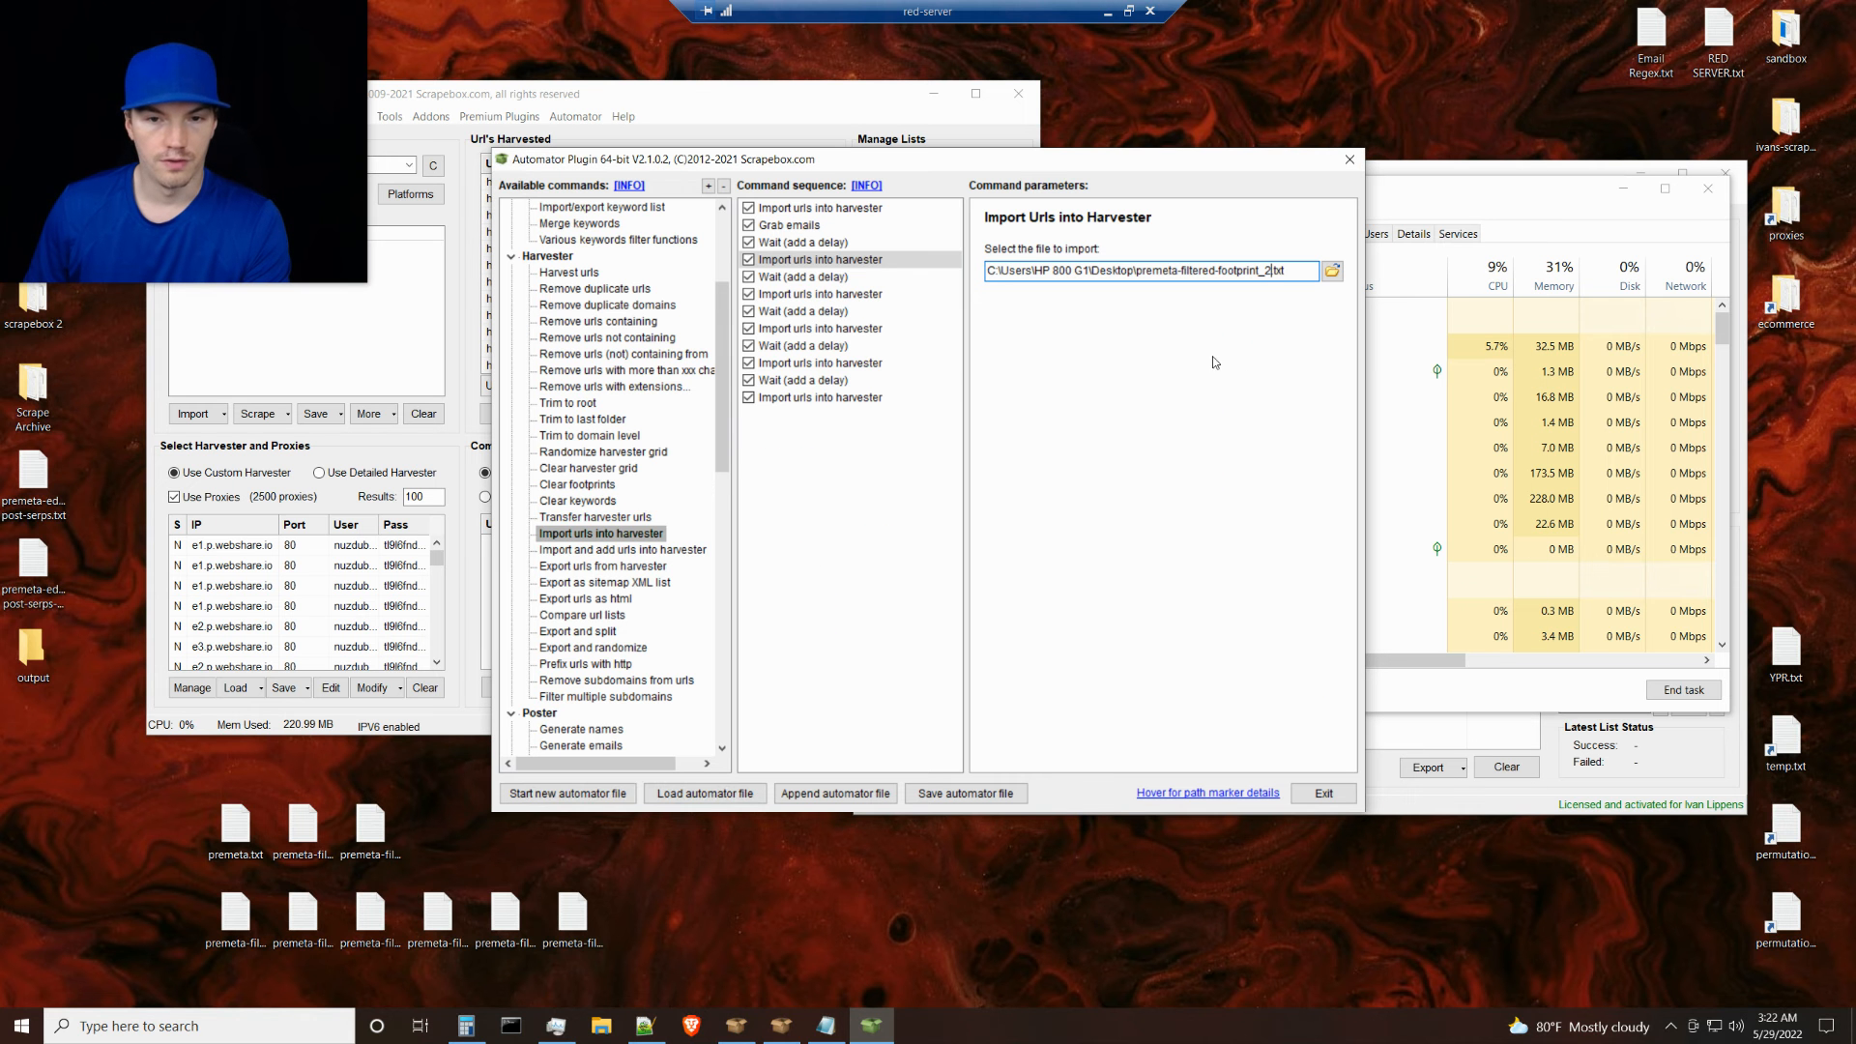
click(813, 293)
click(831, 261)
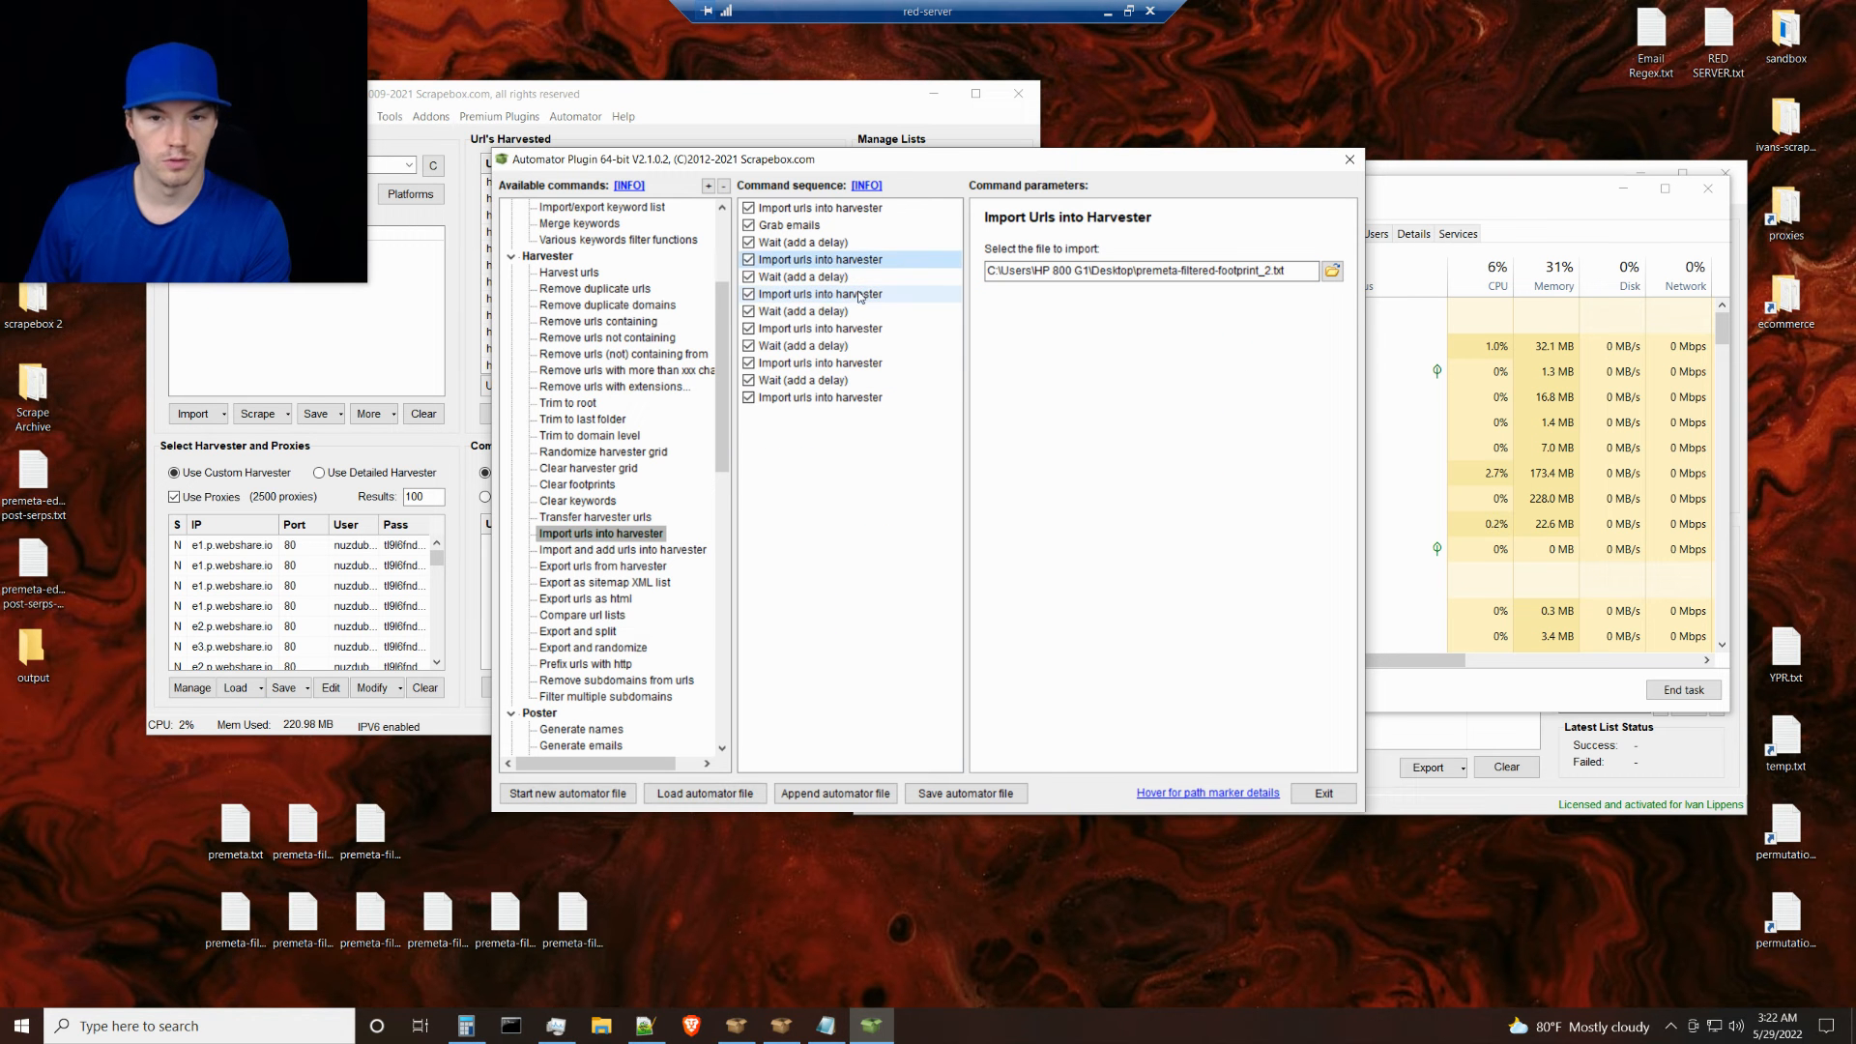
Point the third and fourth import commands to premeta-filtered-footprint_3.txt and premeta-filtered-footprint_4.txt
click(831, 294)
click(1270, 271)
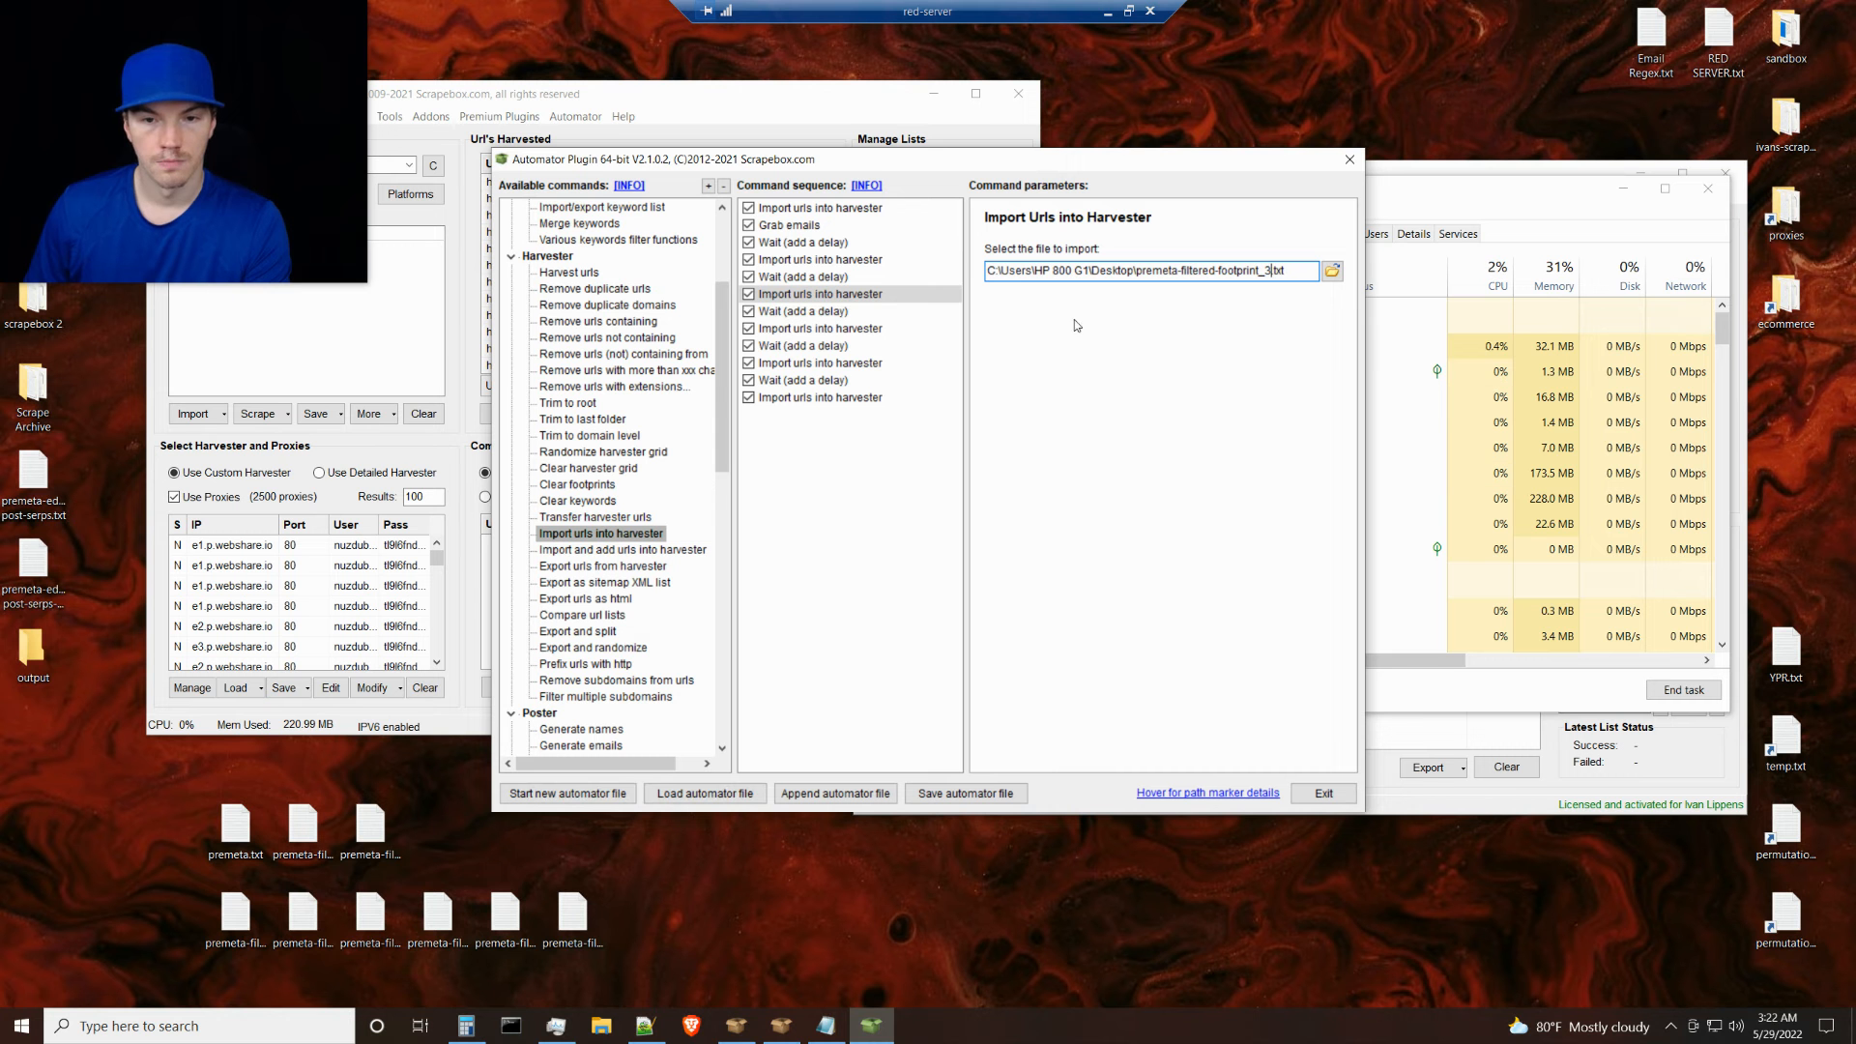
click(822, 329)
click(1268, 271)
key(BackSpace)
text(4)
Point the fifth and sixth import commands to premeta-filtered-footprint_5.txt and premeta-filtered-footprint_6.txt
click(850, 363)
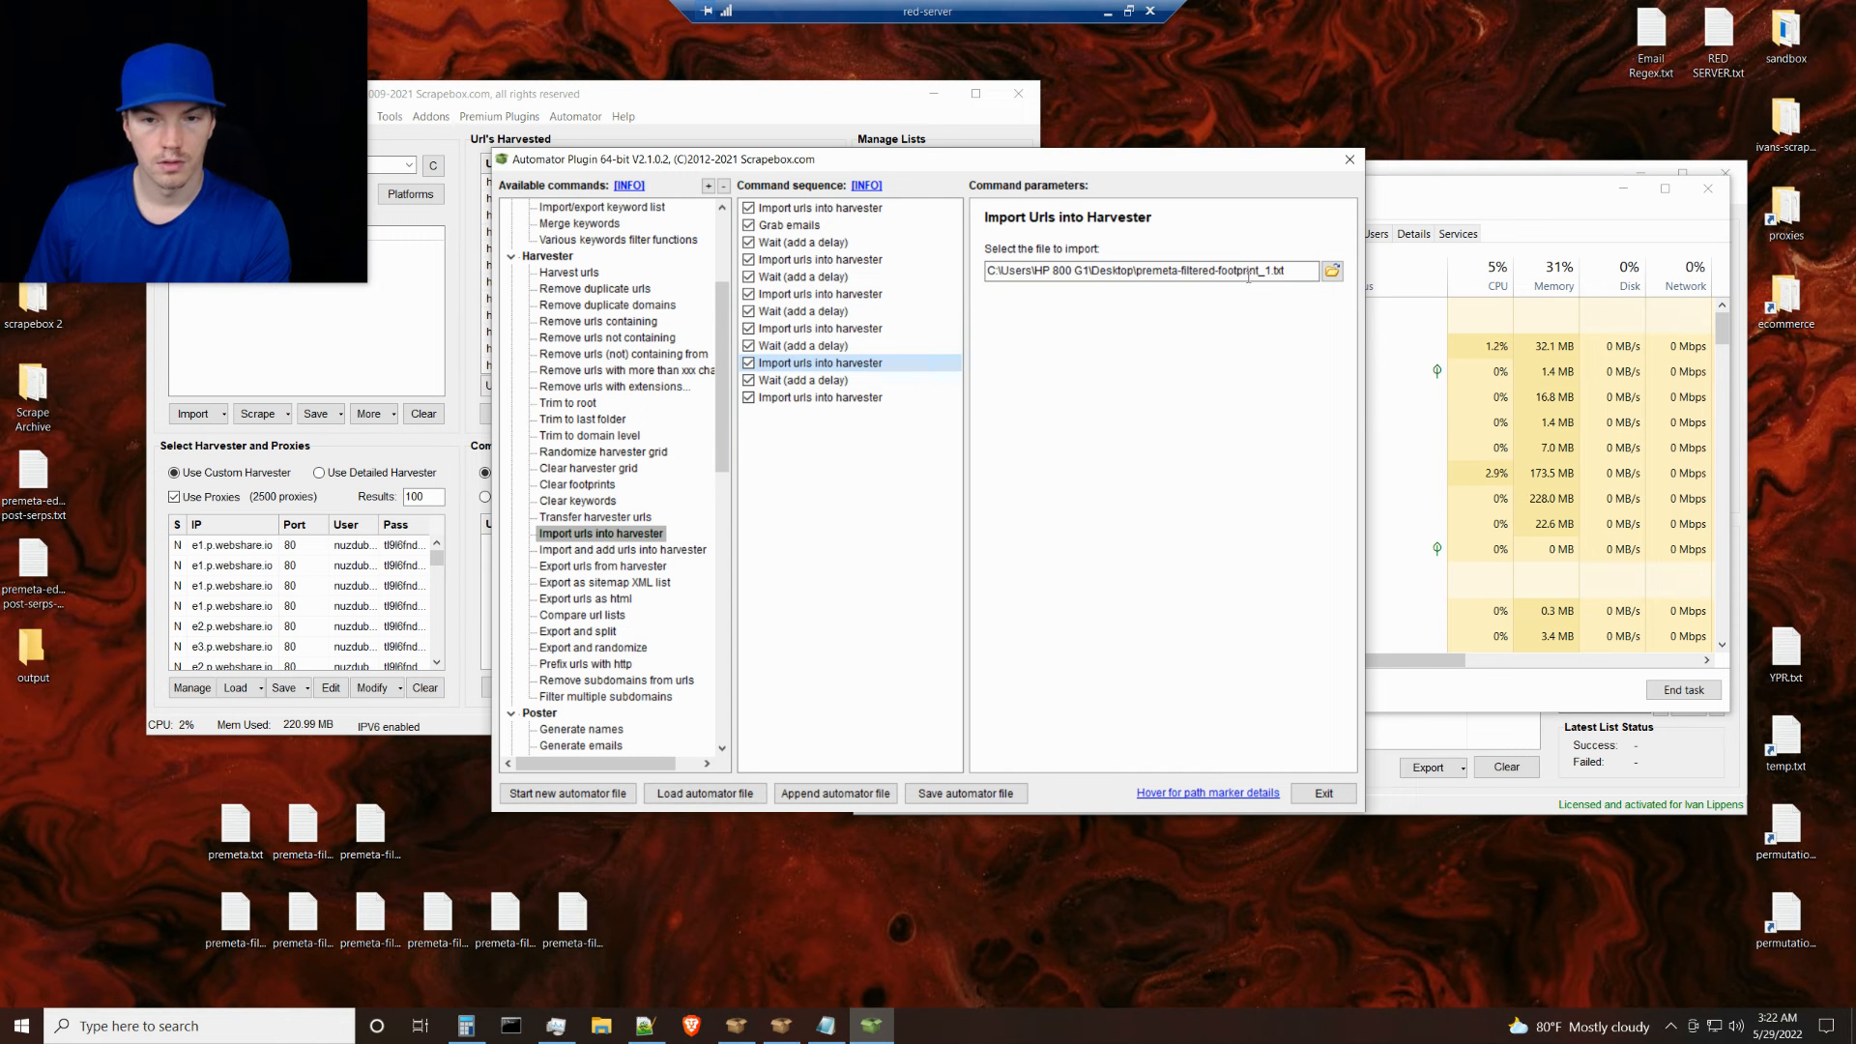
click(1269, 271)
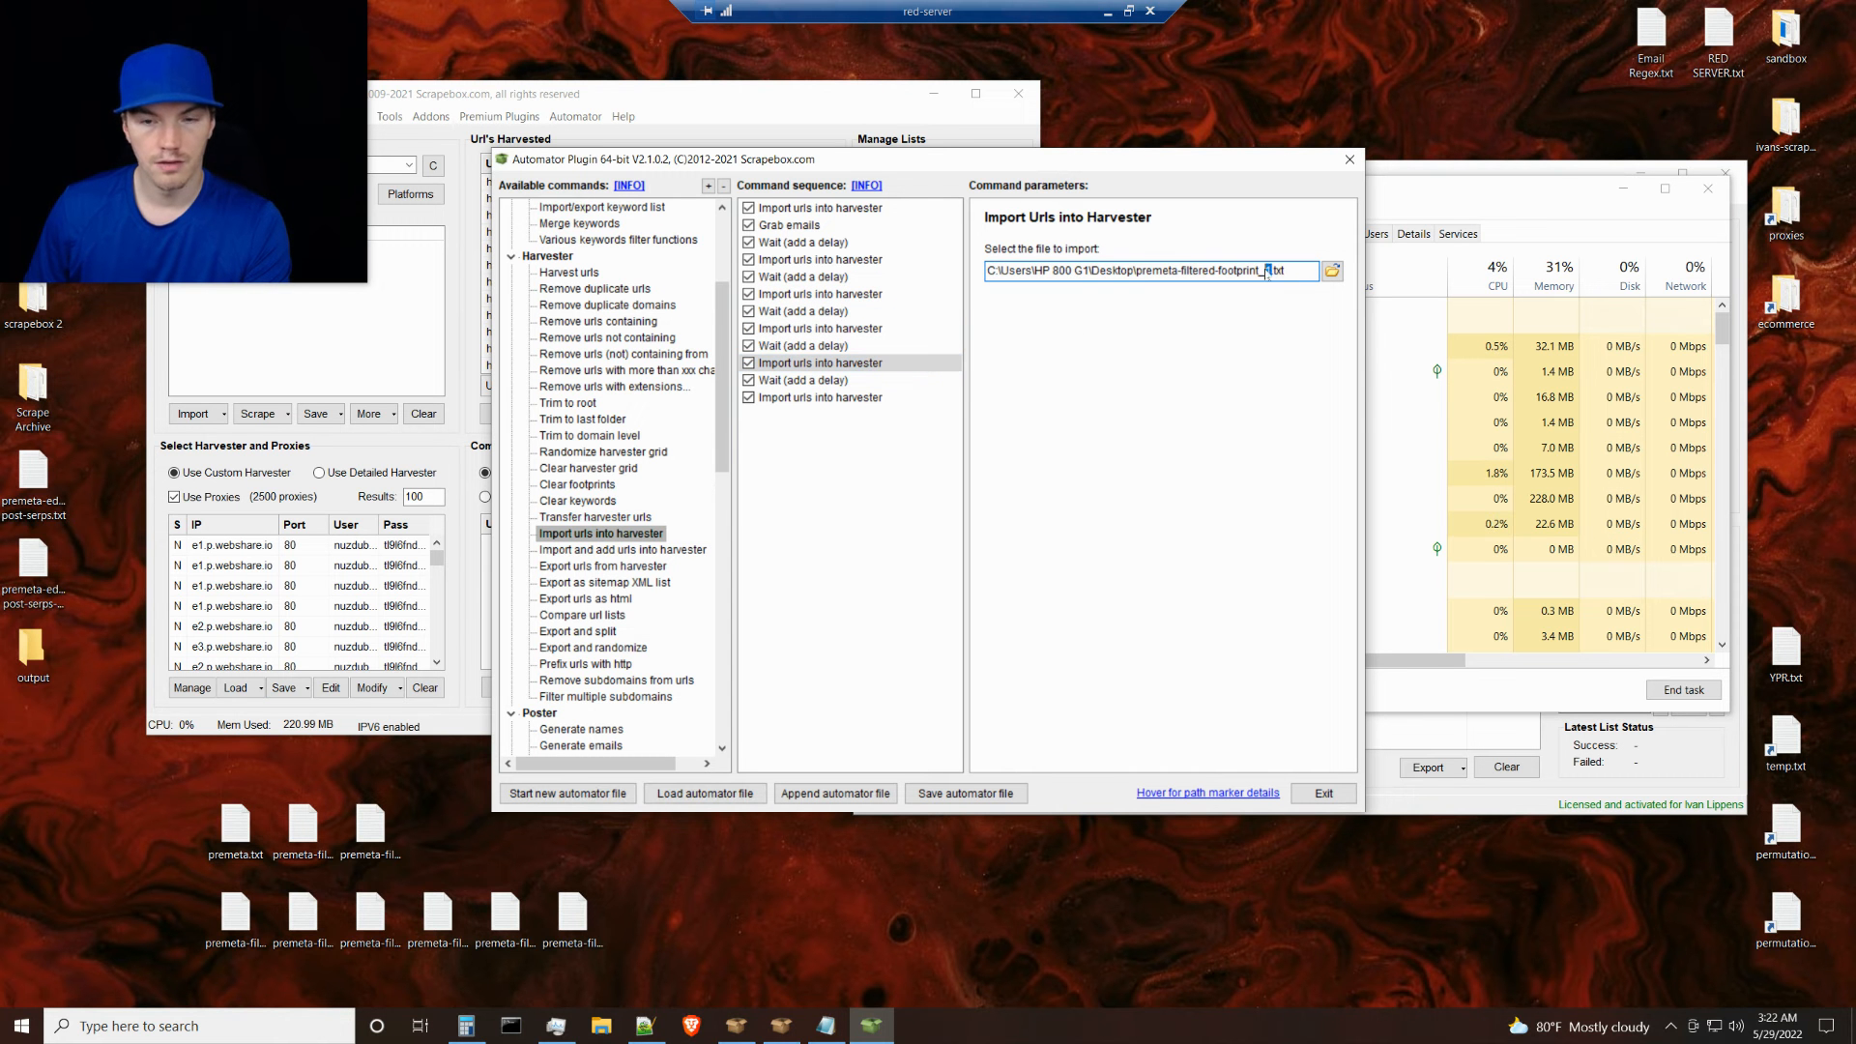
click(870, 398)
drag(1272, 270, 1265, 270)
text(6)
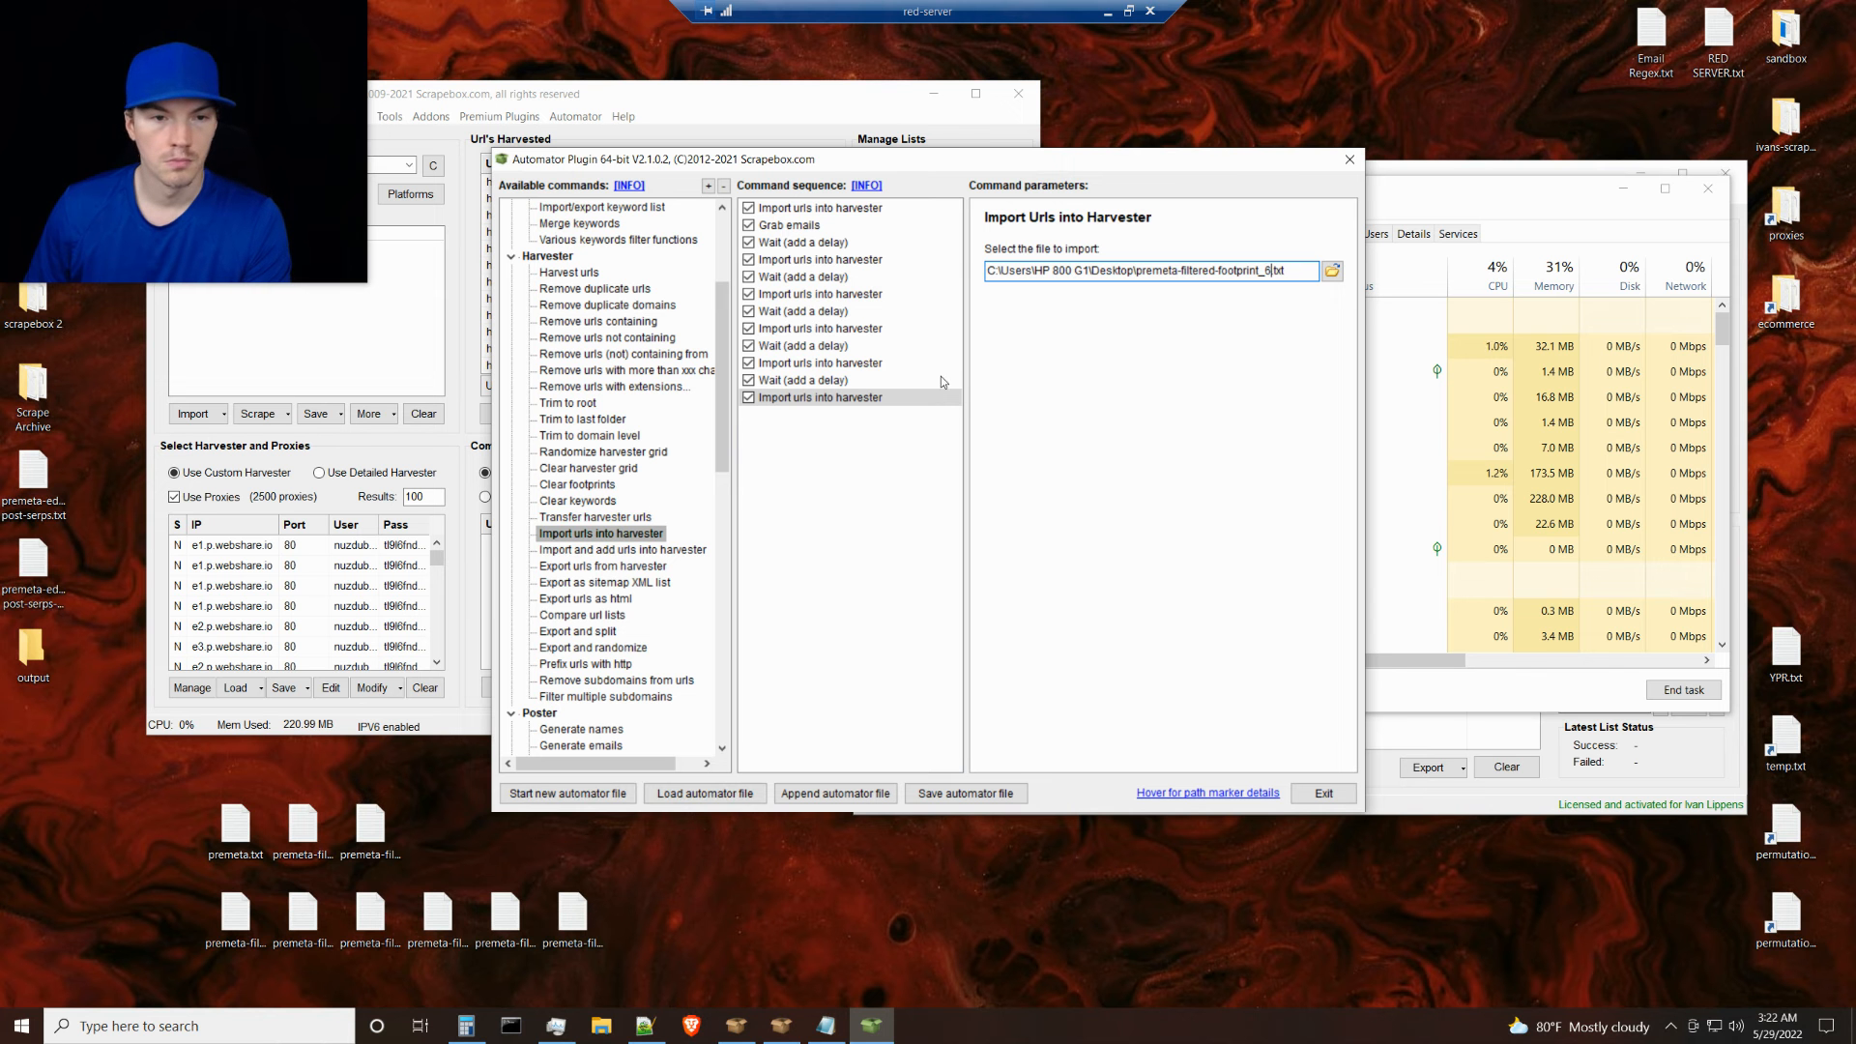
Review the source file of each import command and the Grab emails parameters in the sequence
click(815, 209)
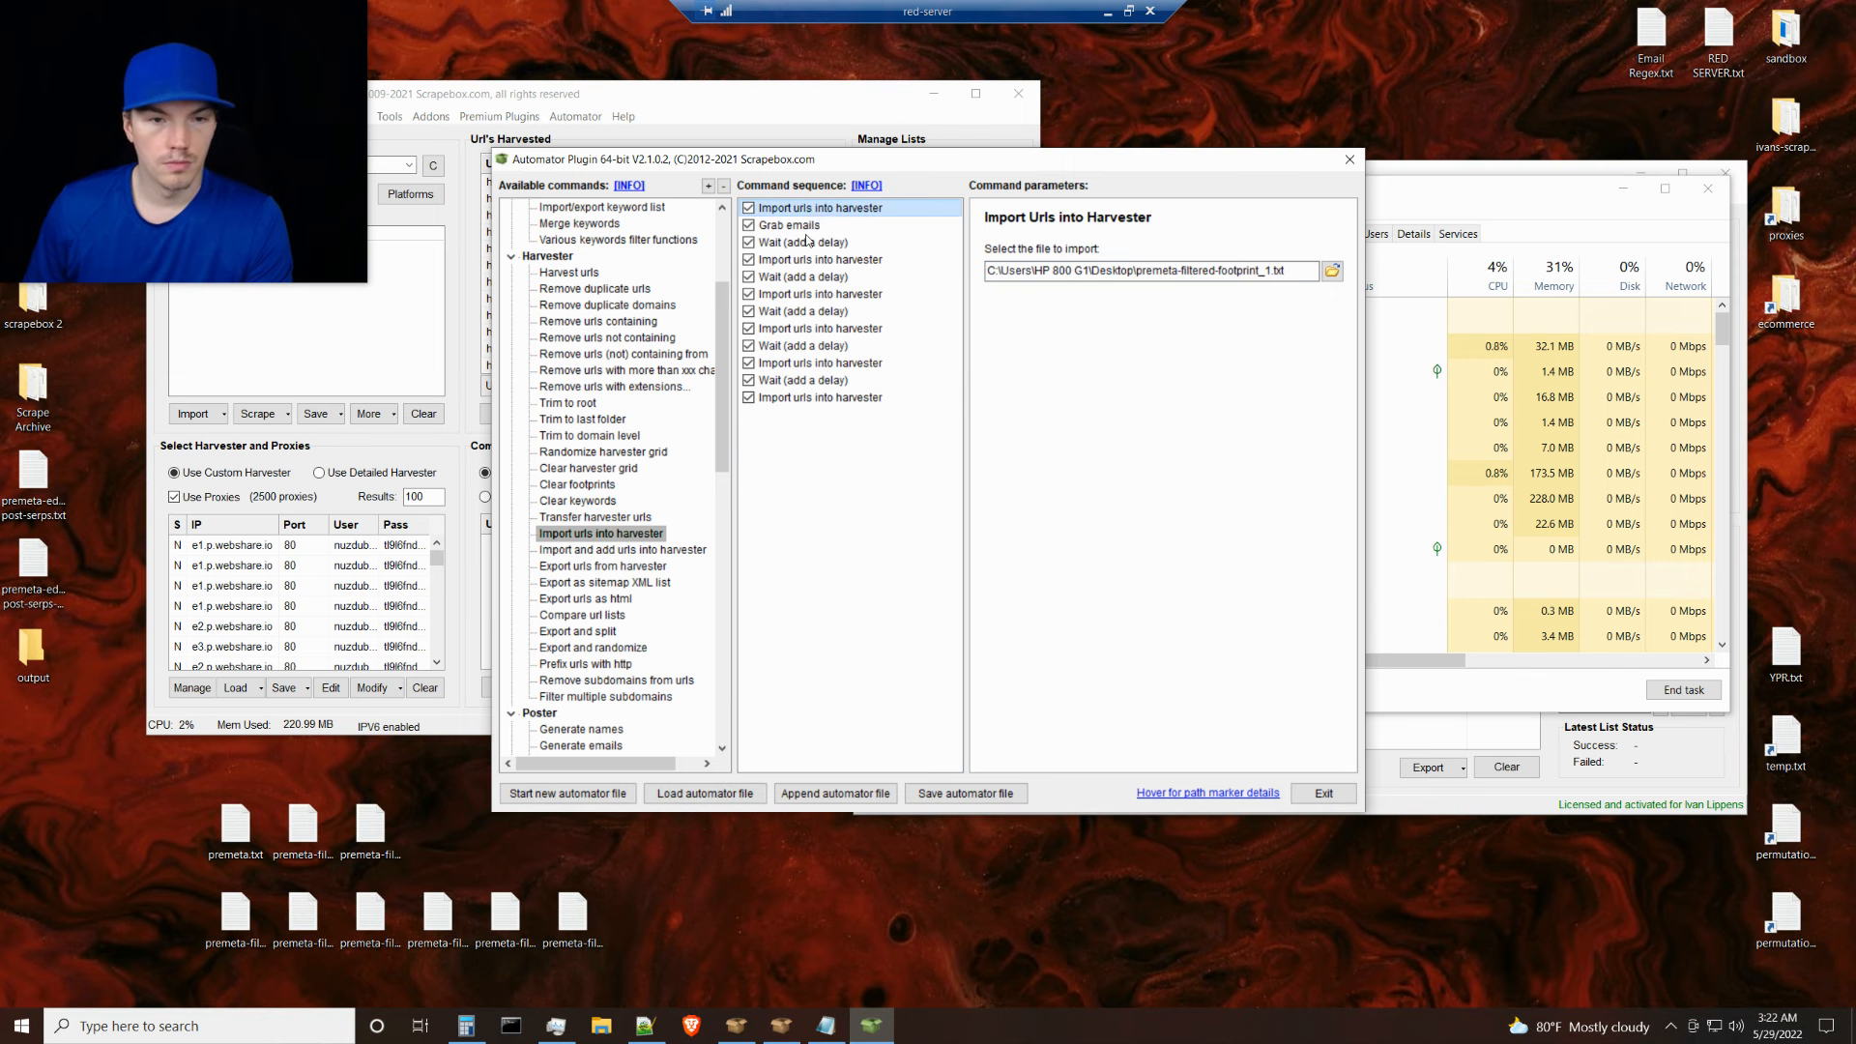
click(793, 226)
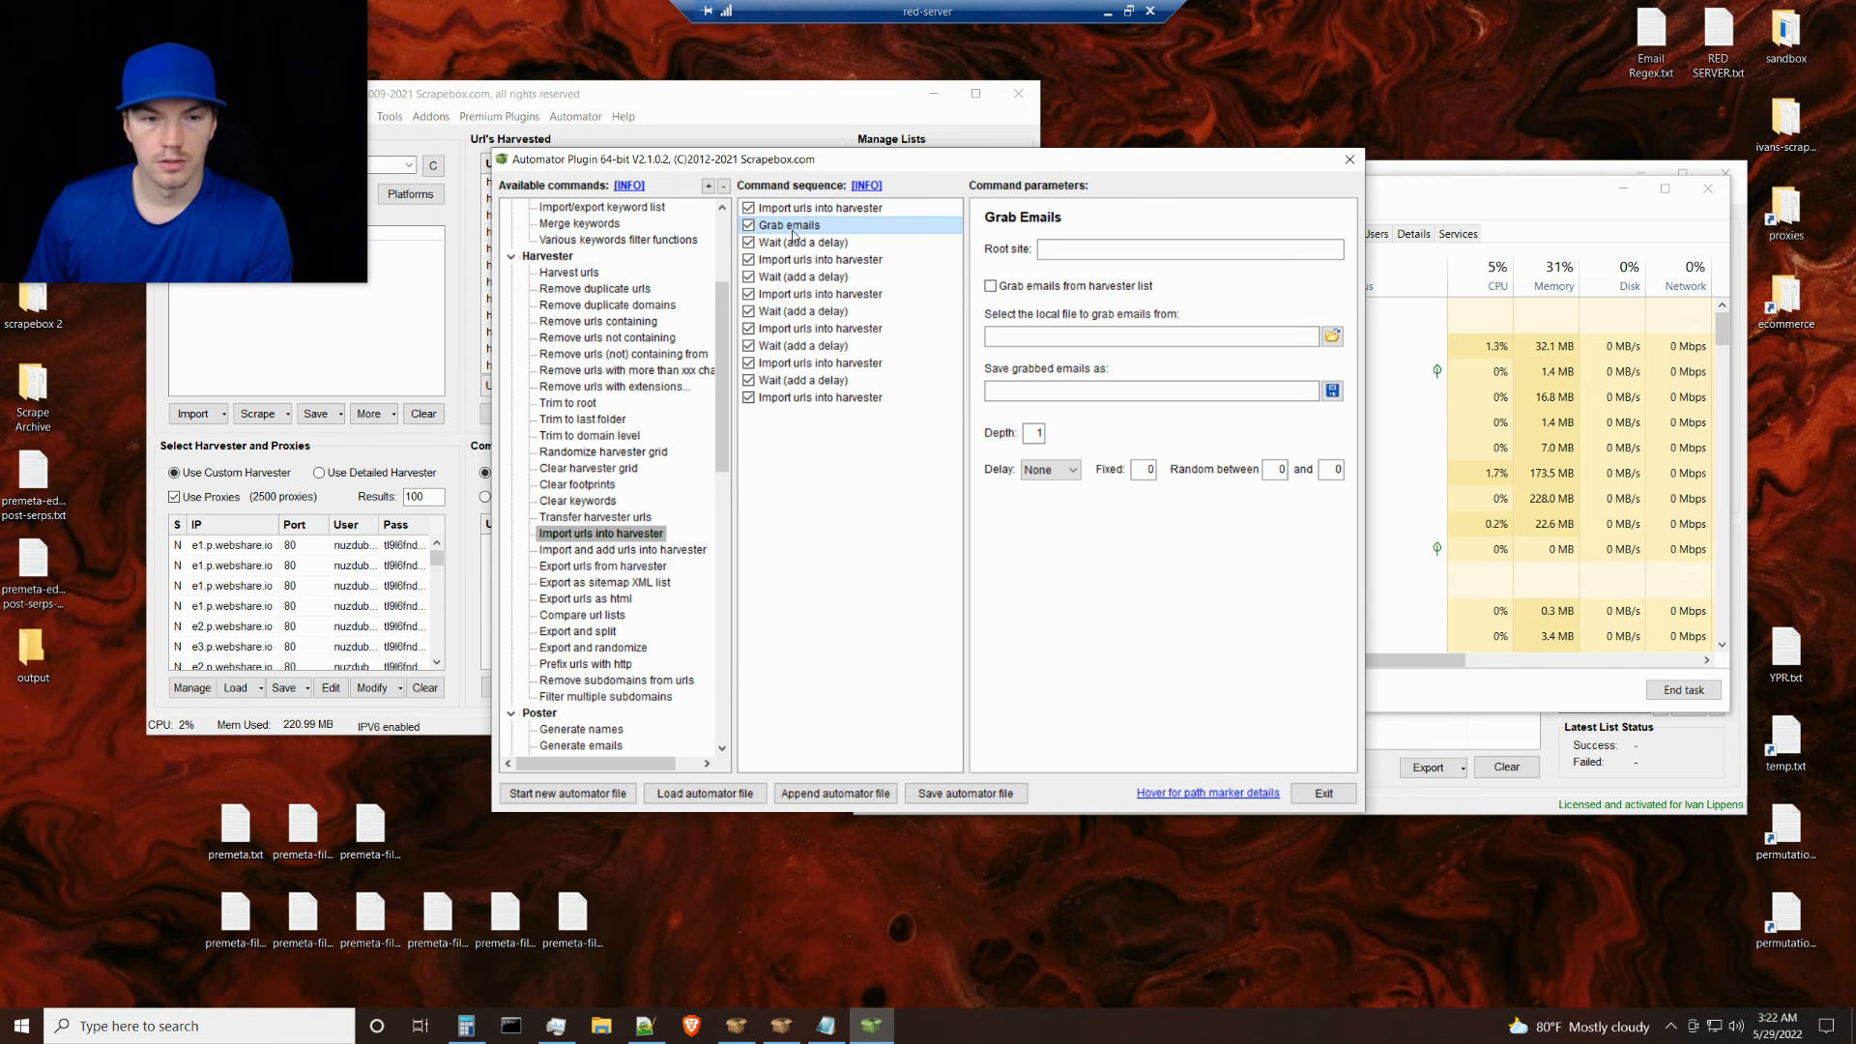
click(804, 260)
click(810, 293)
click(815, 331)
click(820, 365)
click(822, 410)
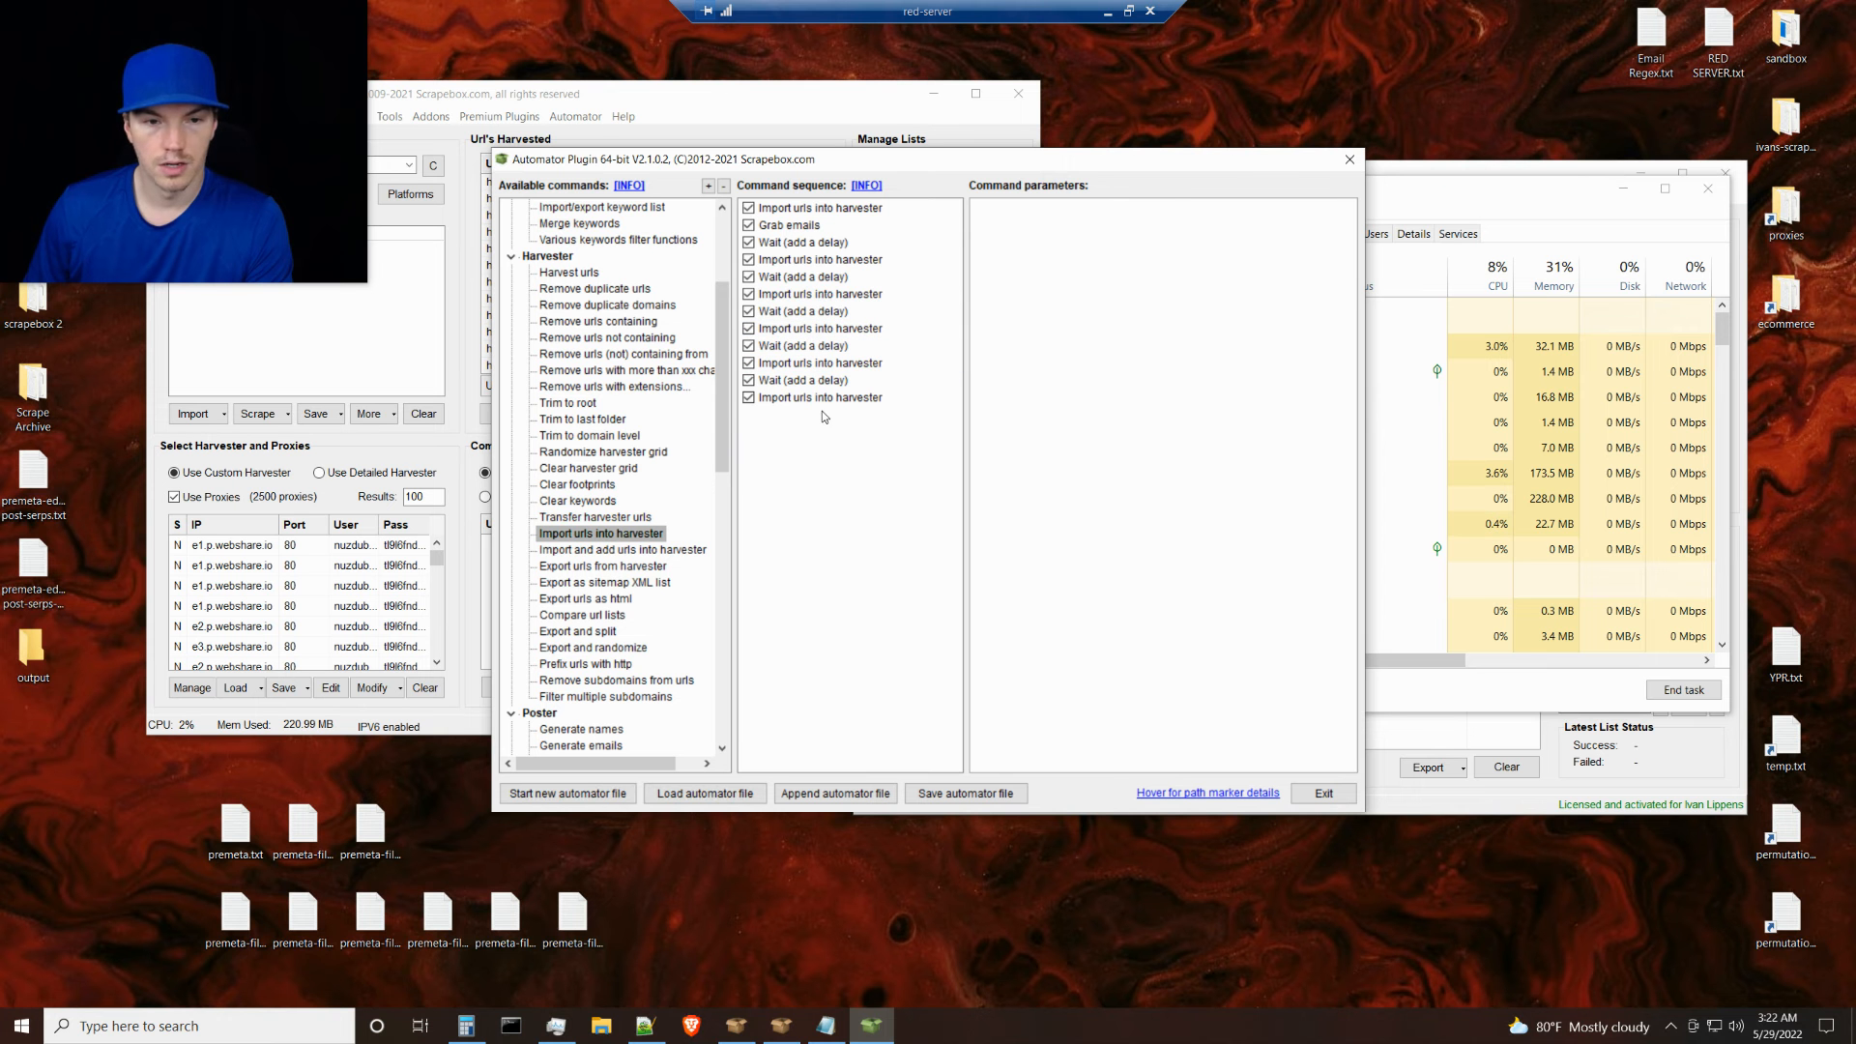
click(823, 398)
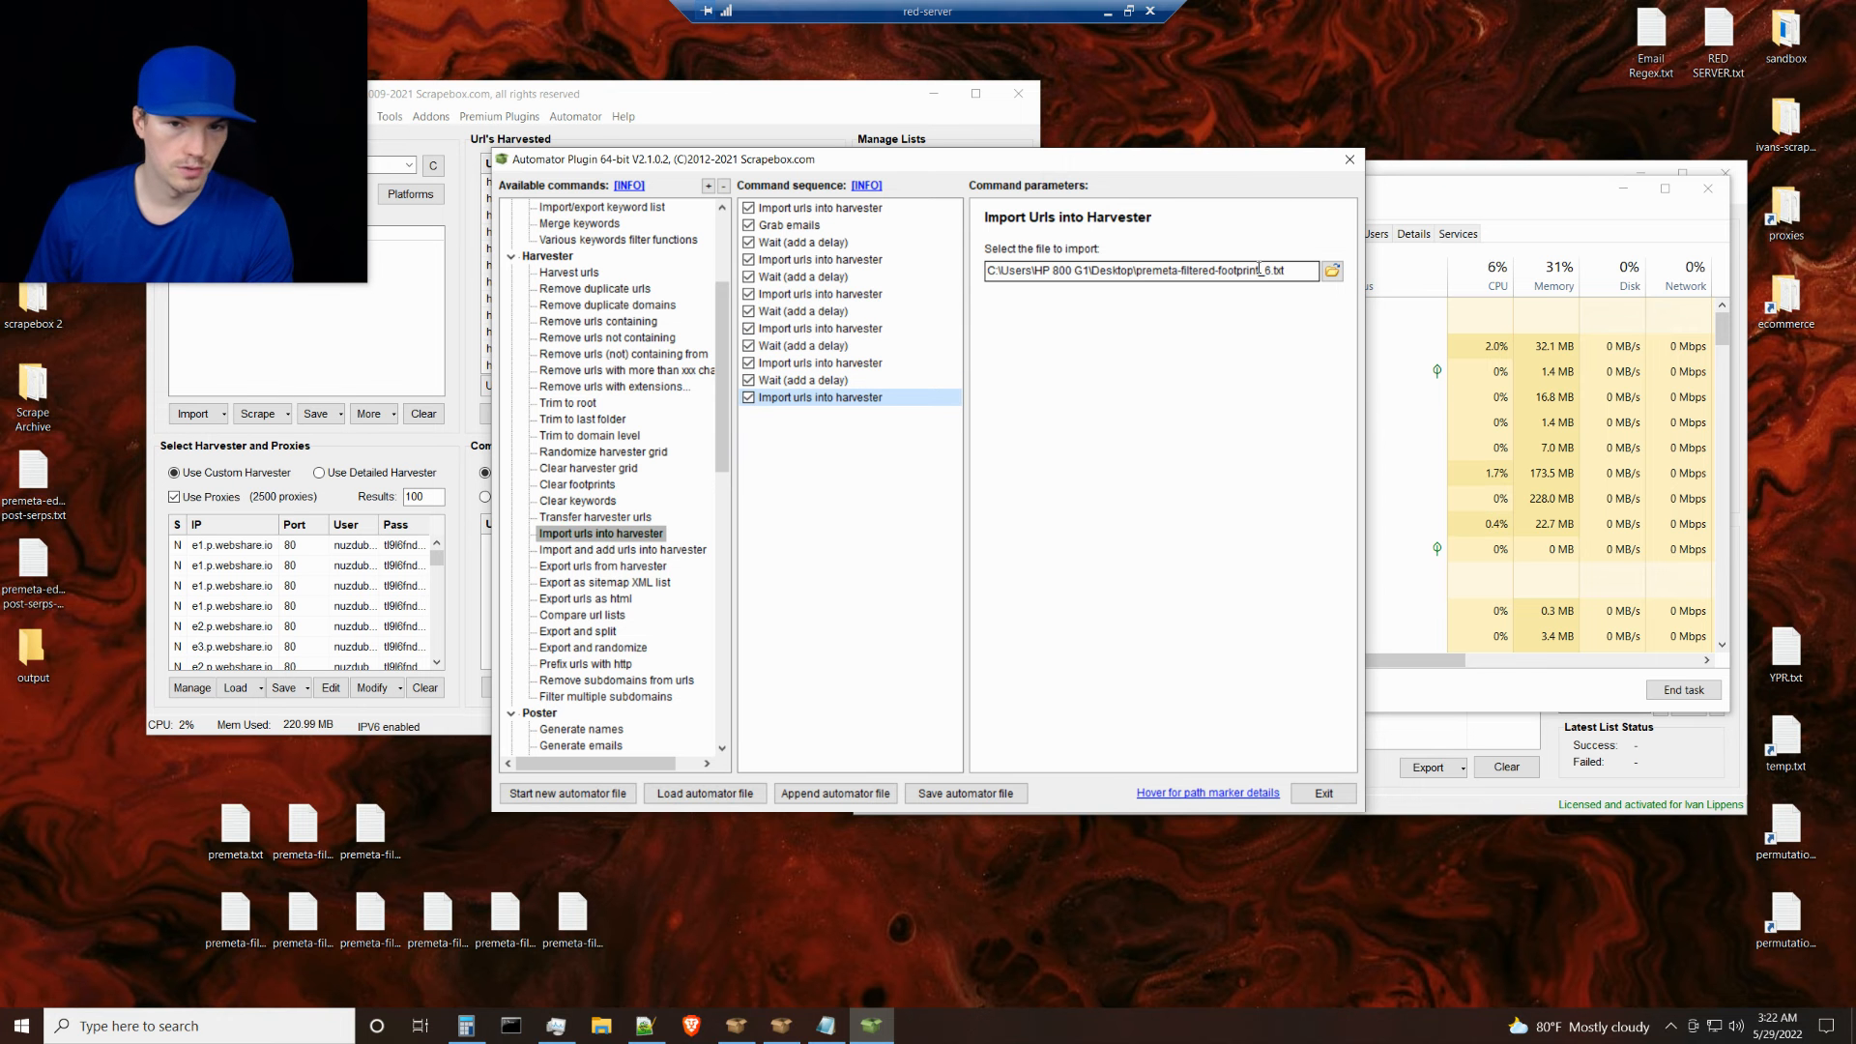
click(807, 365)
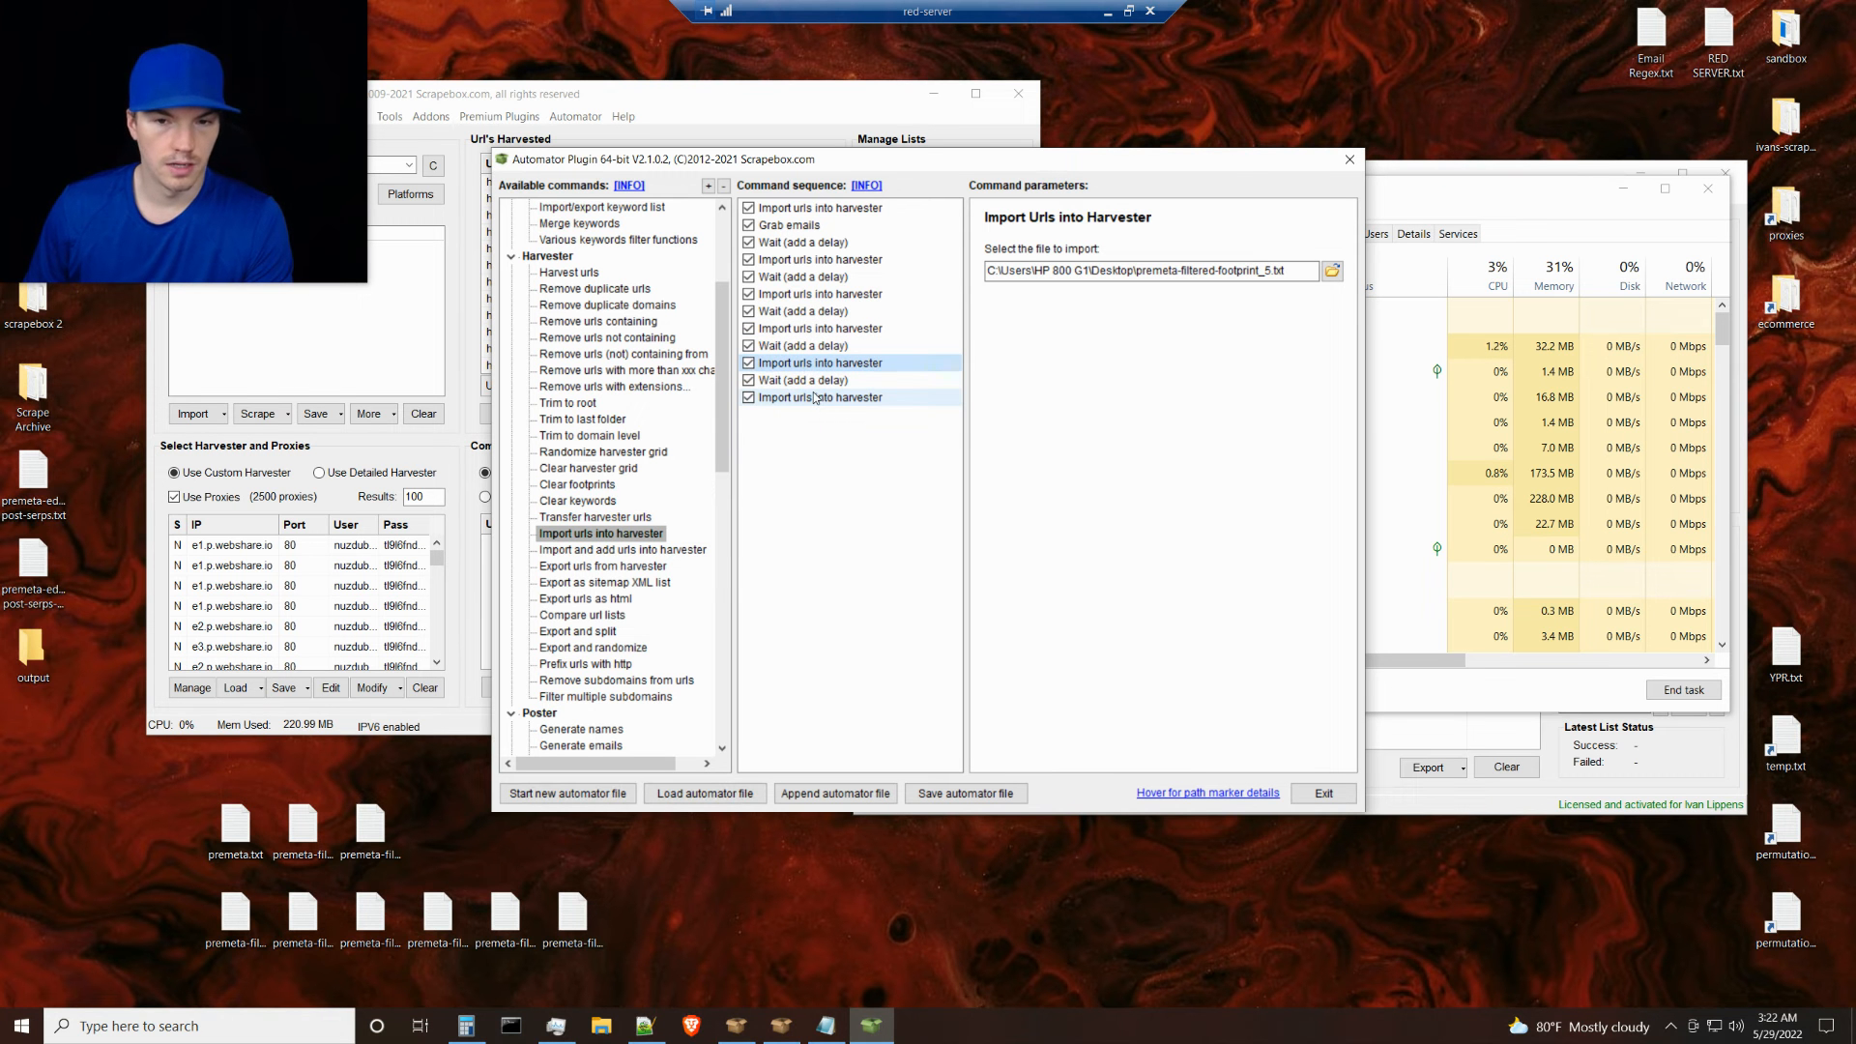
click(802, 400)
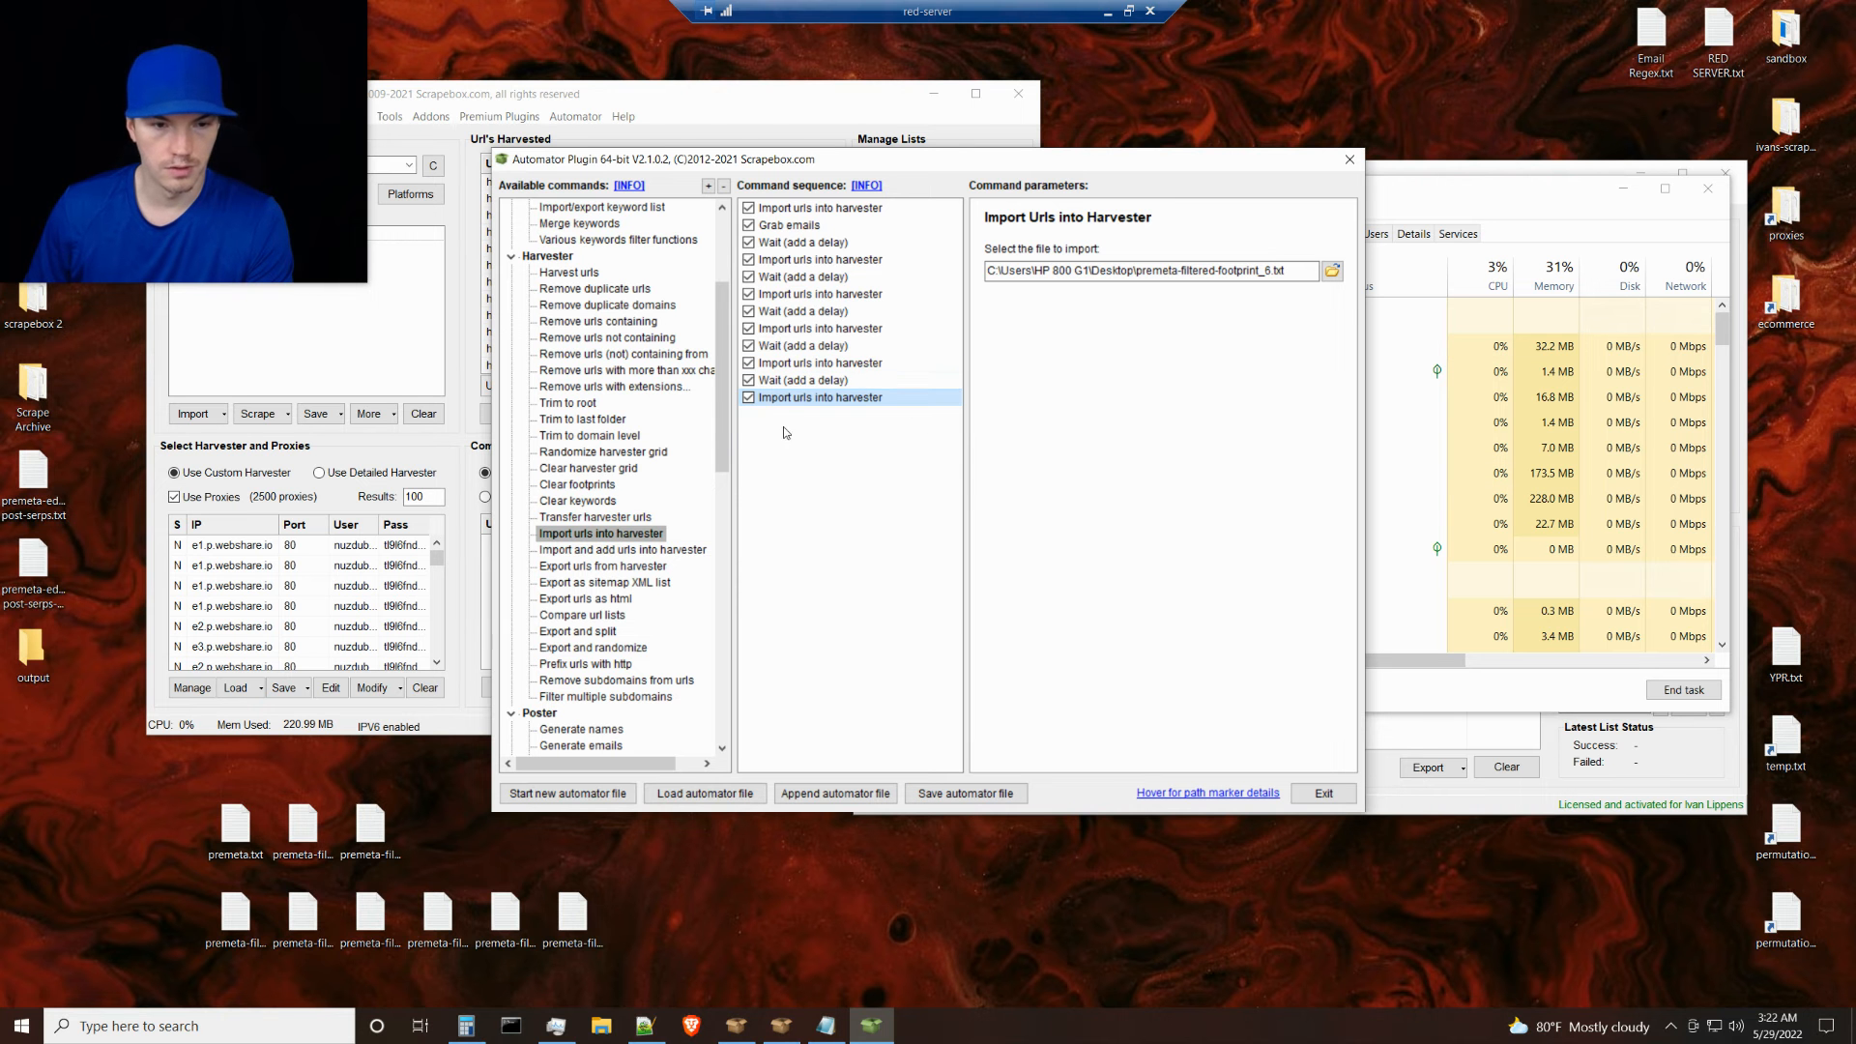
click(800, 367)
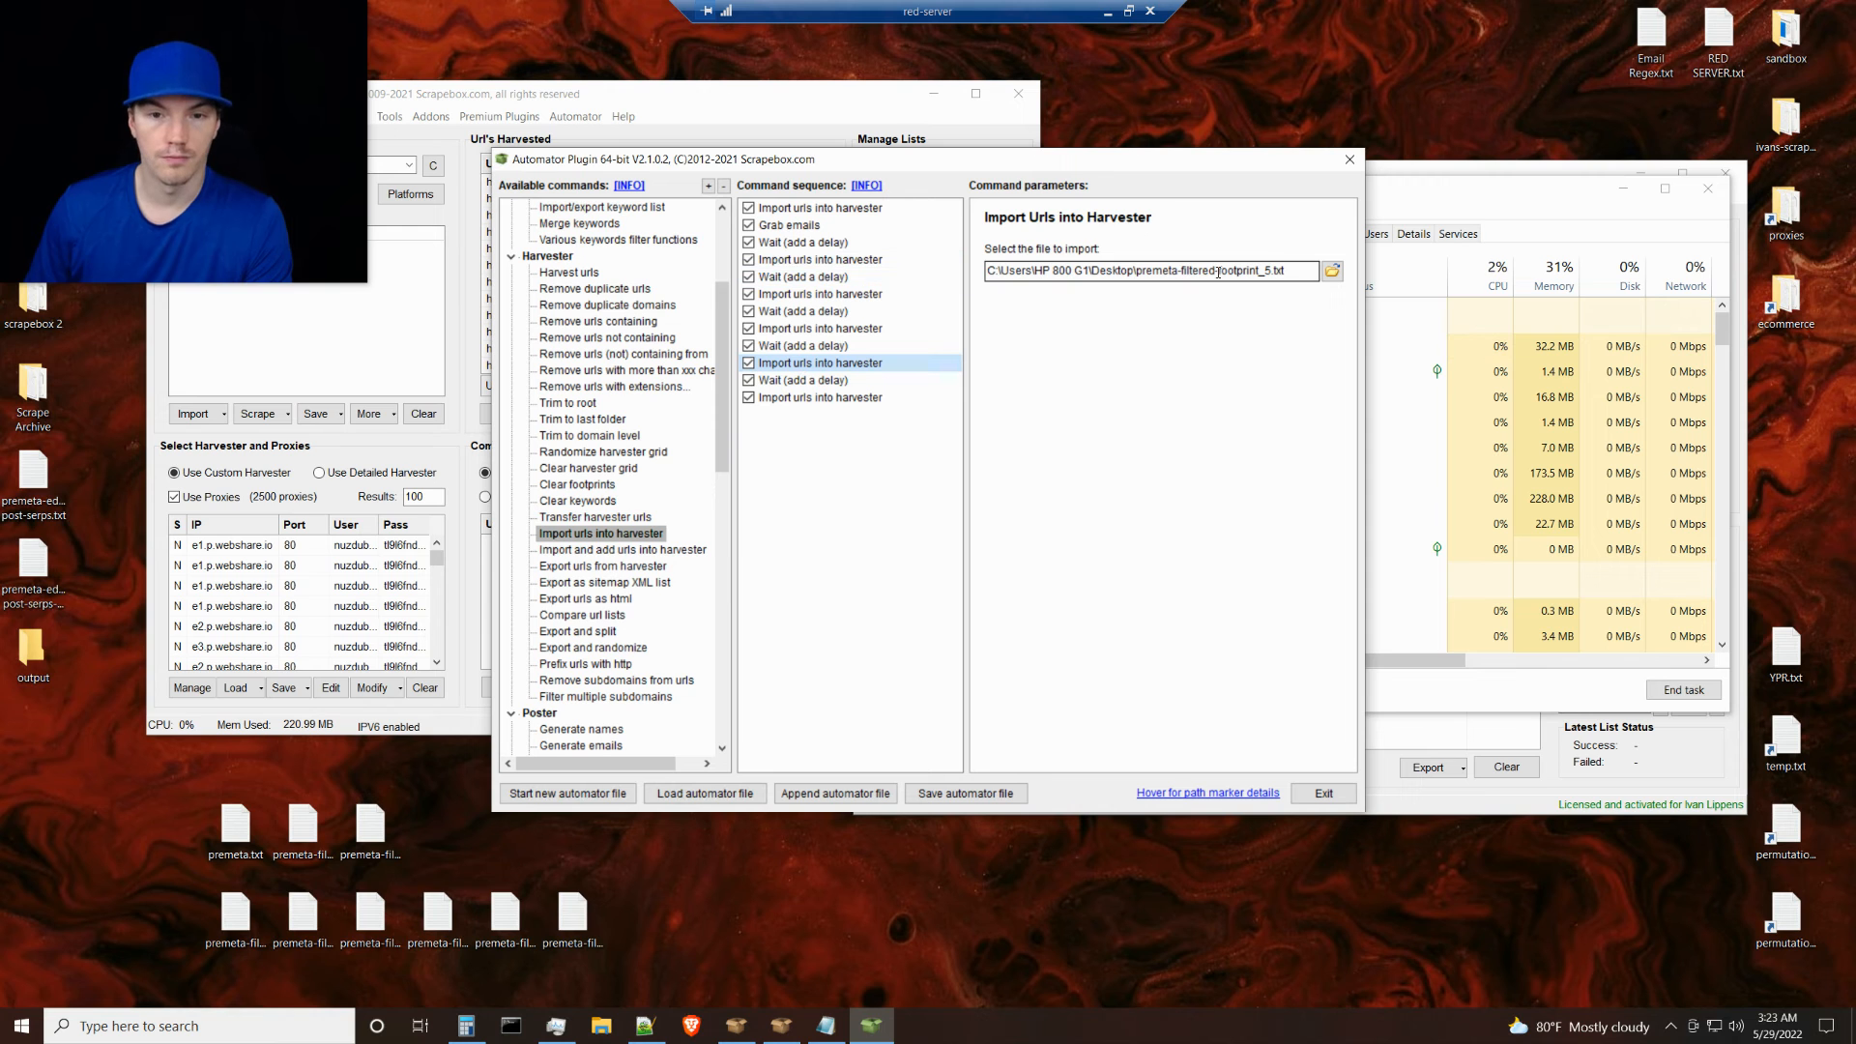
click(808, 263)
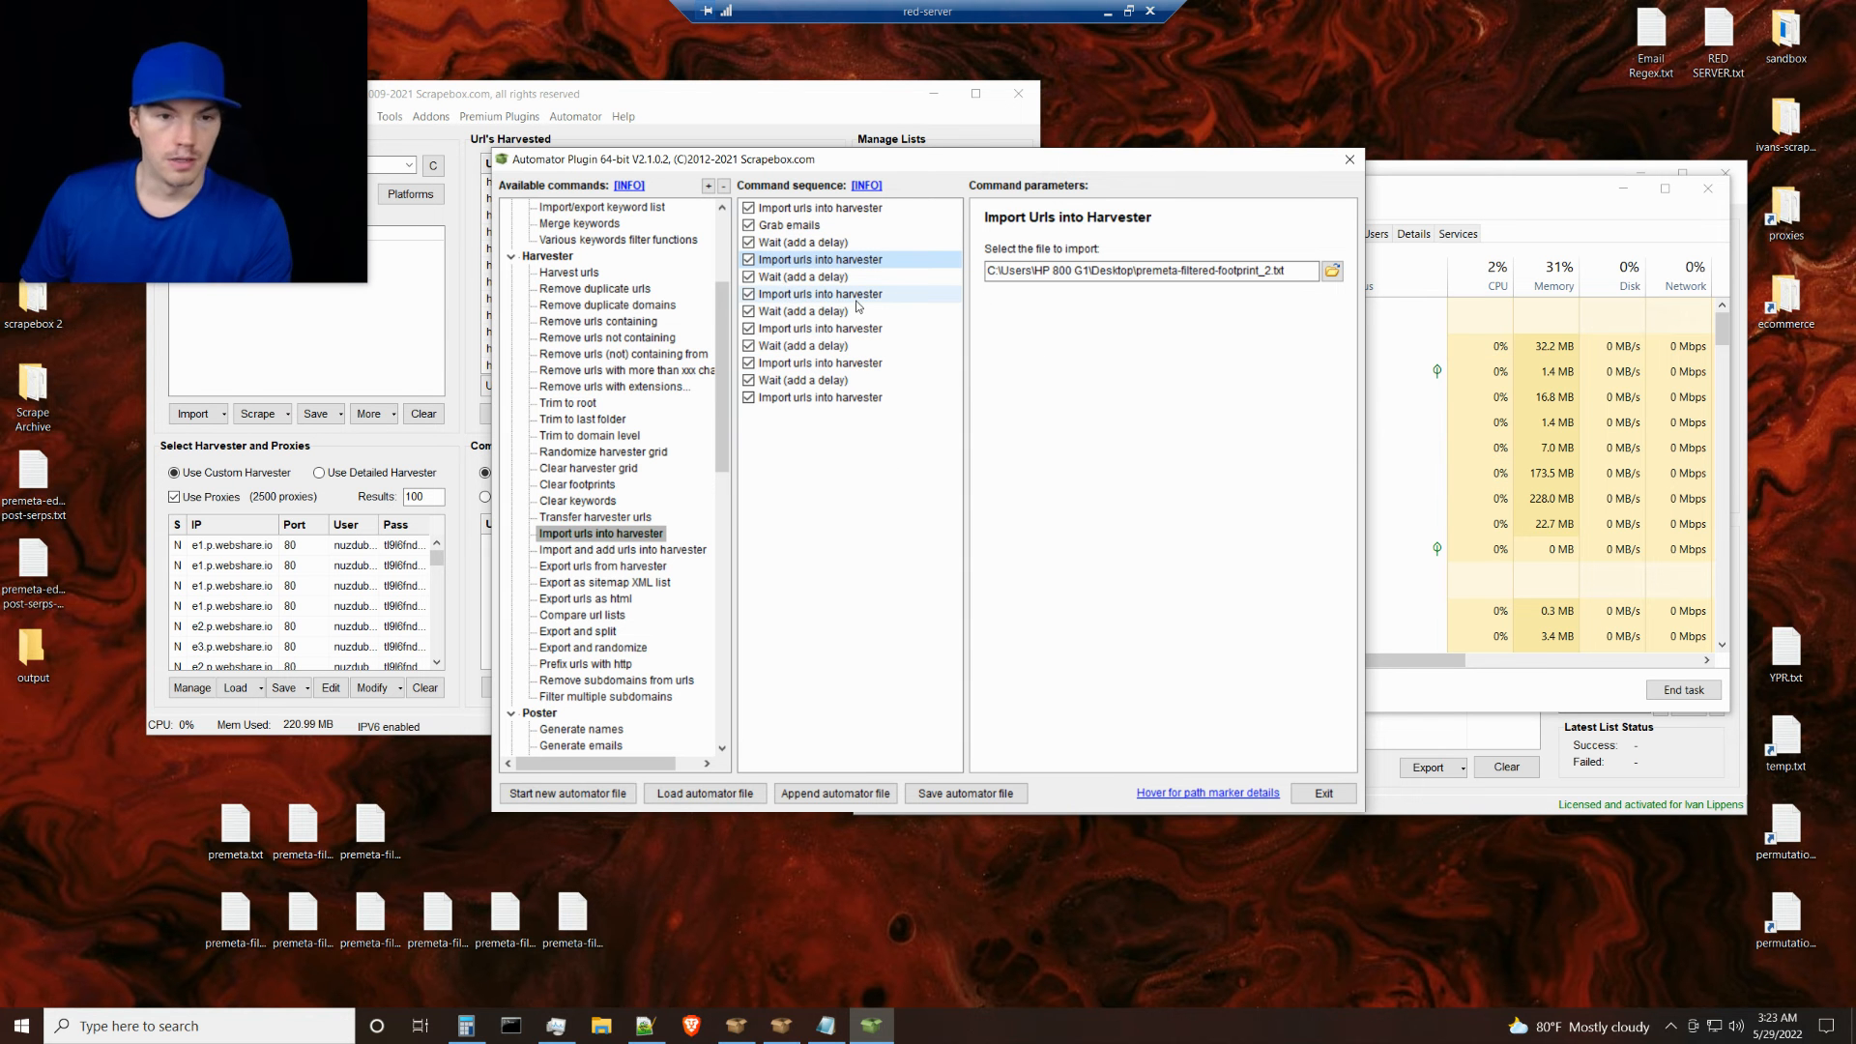
Enable grabbing emails from the harvester list for the Grab emails command
click(805, 228)
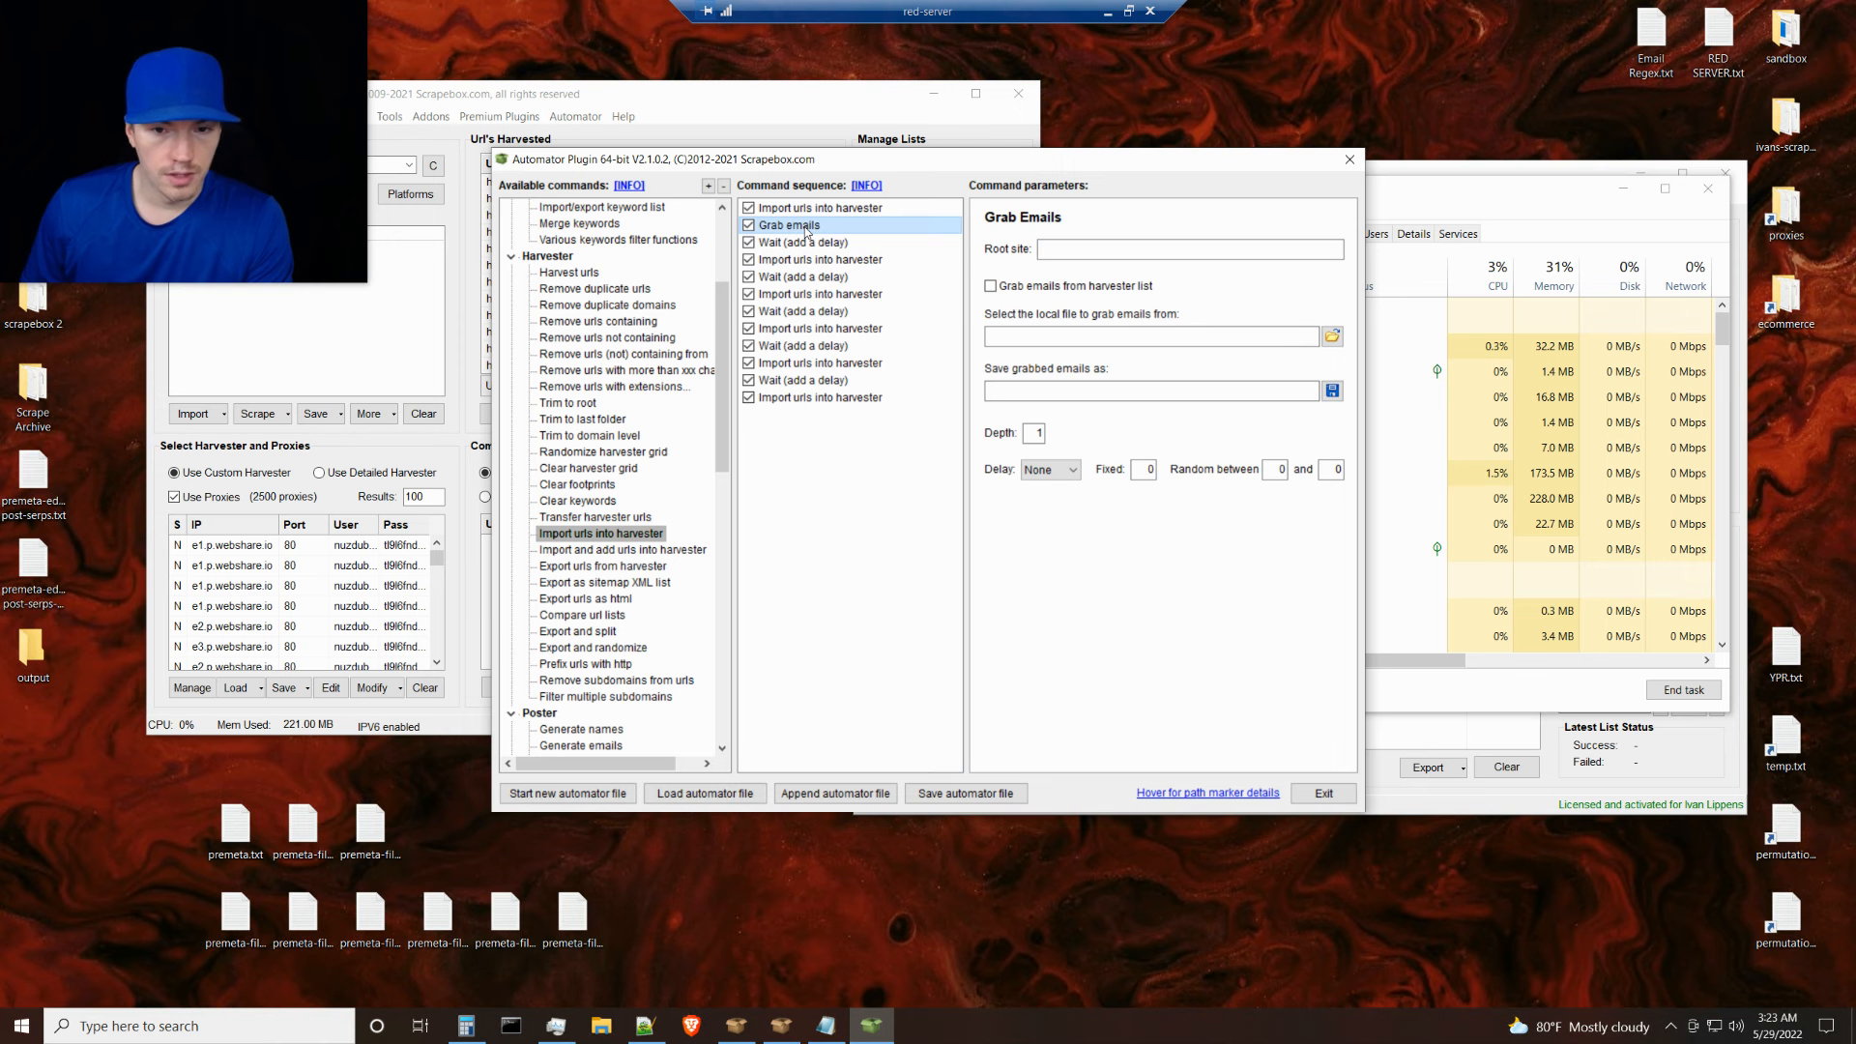
click(989, 286)
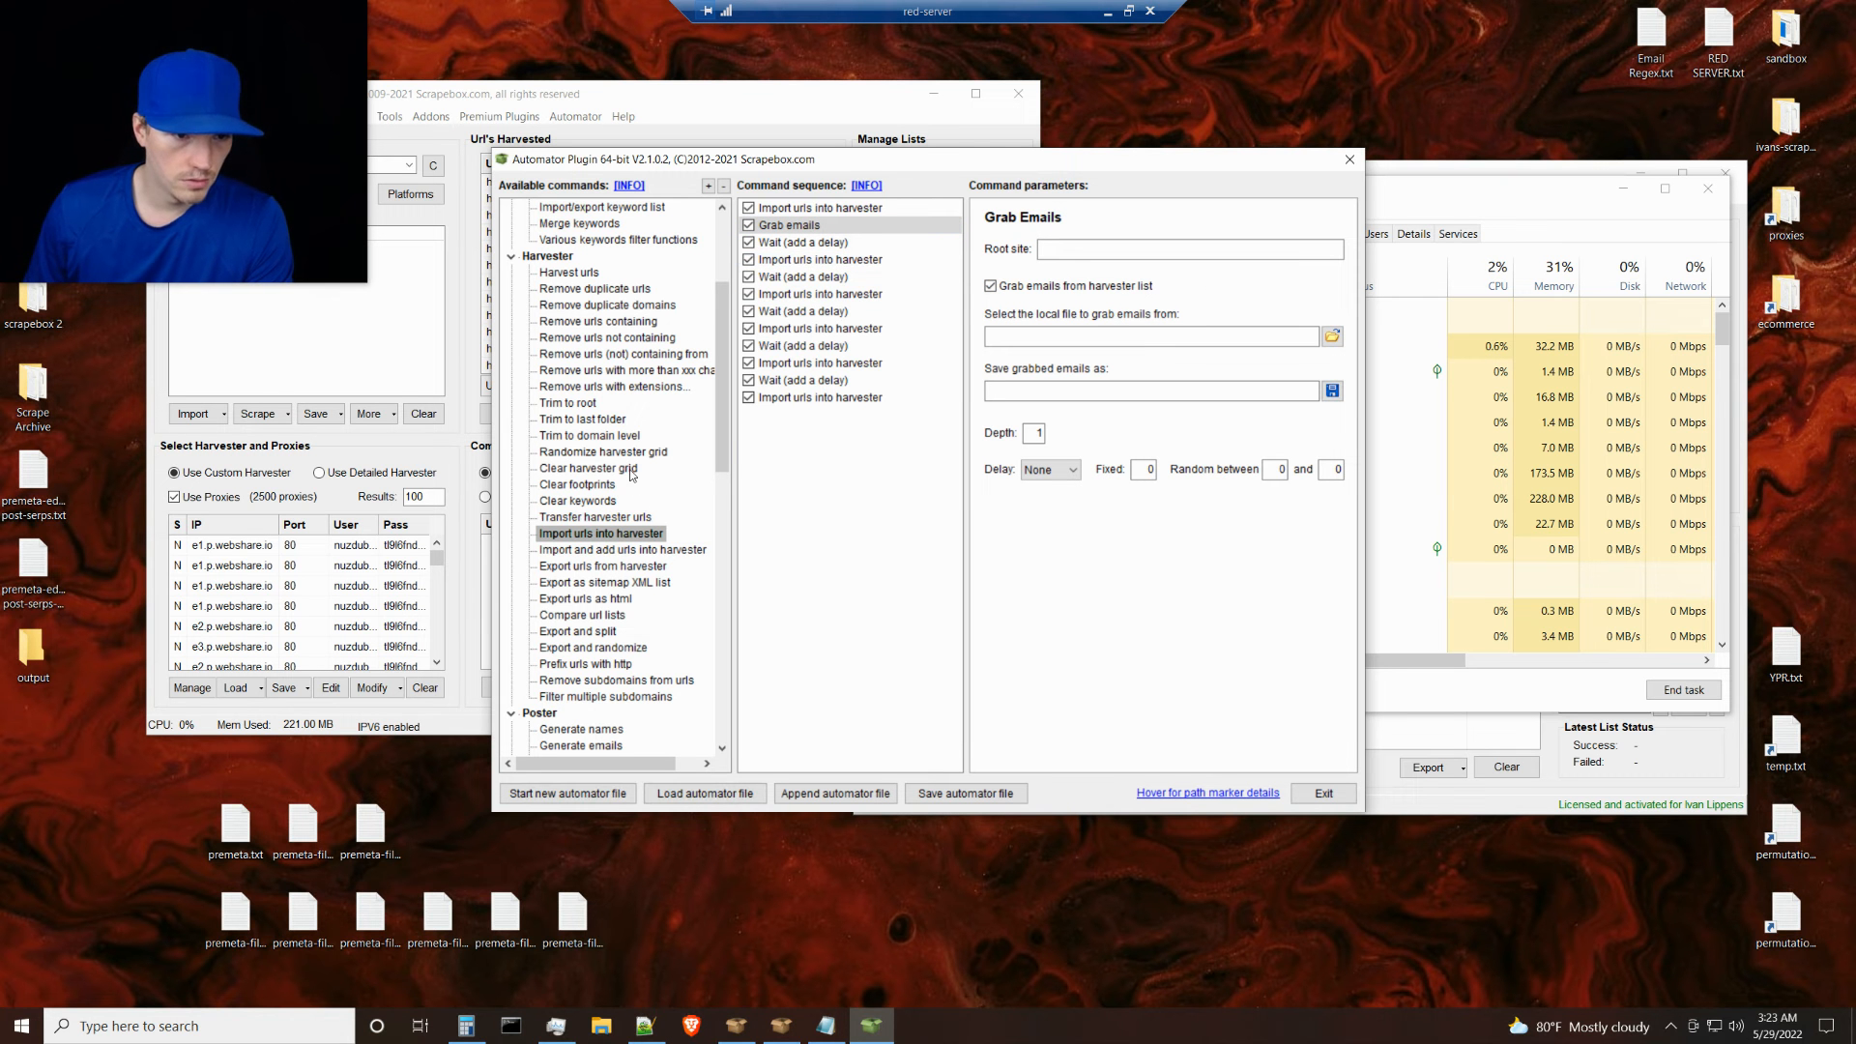
Add a Clear harvester grid command and place it between the first Wait and the second Import urls into harvester
click(600, 470)
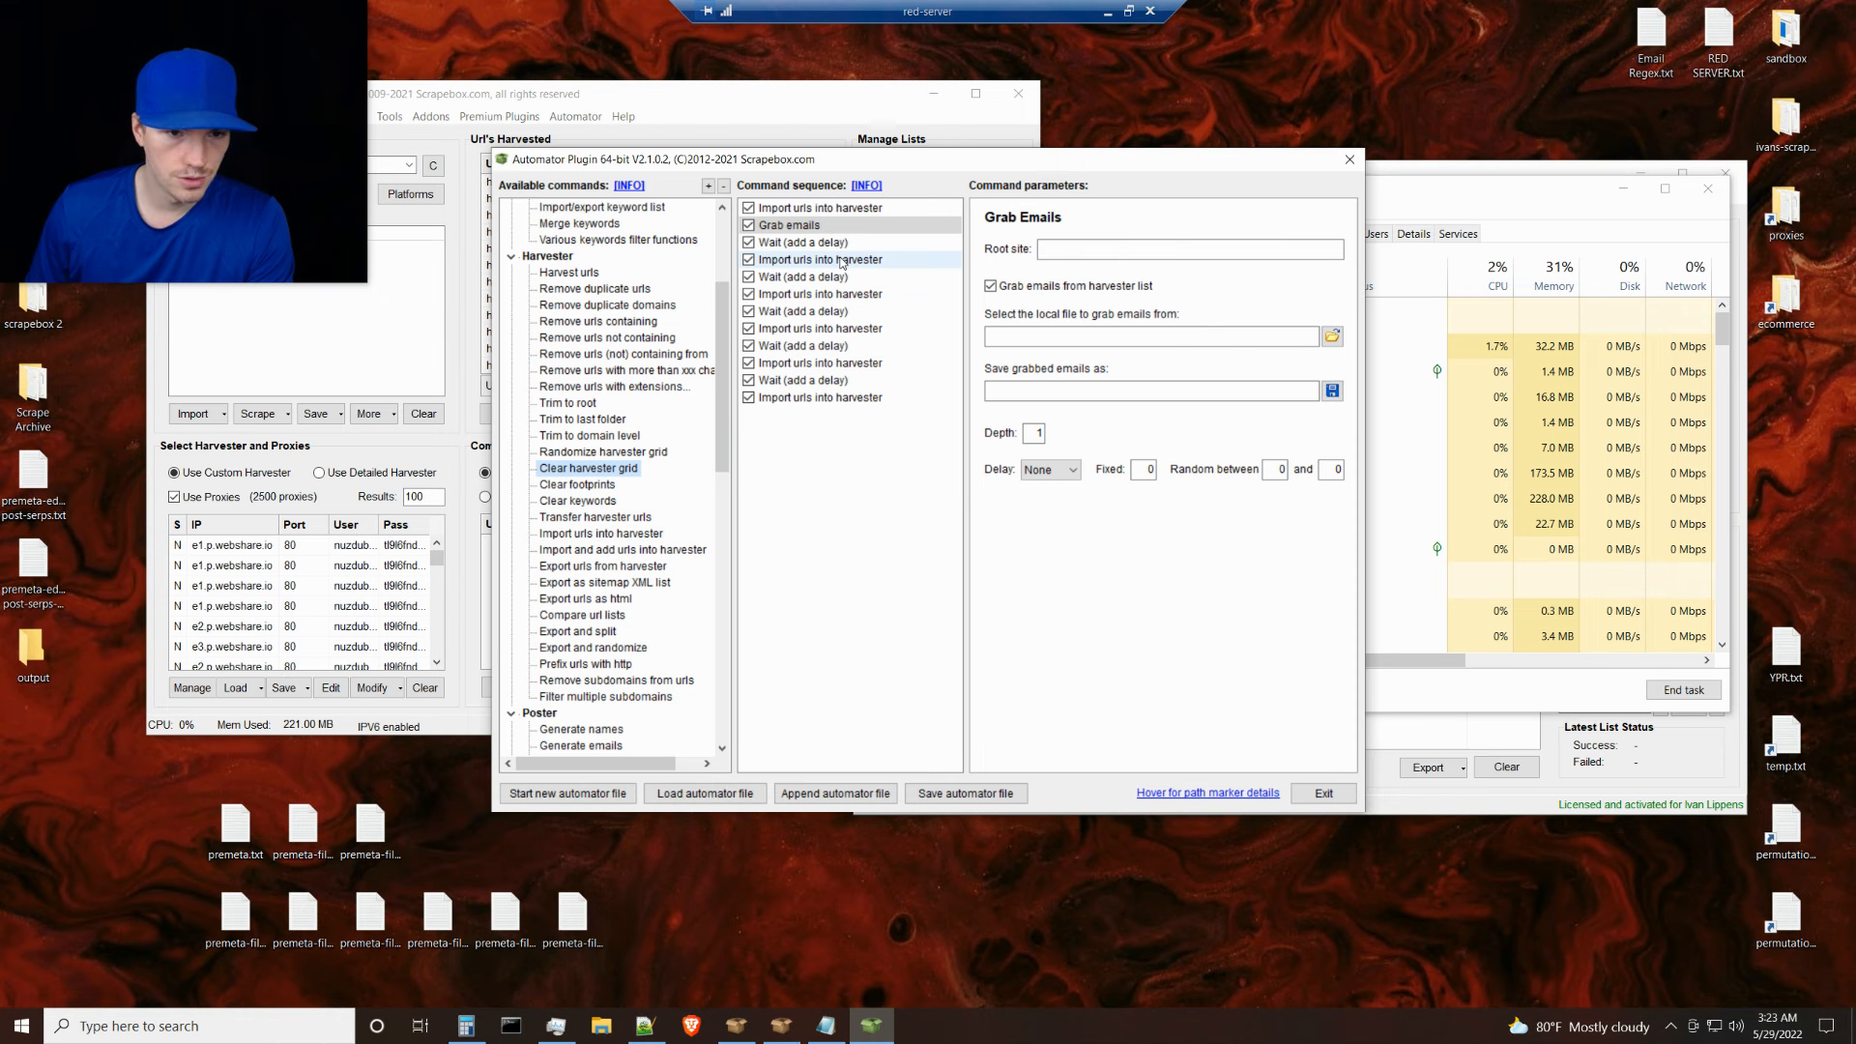
click(818, 264)
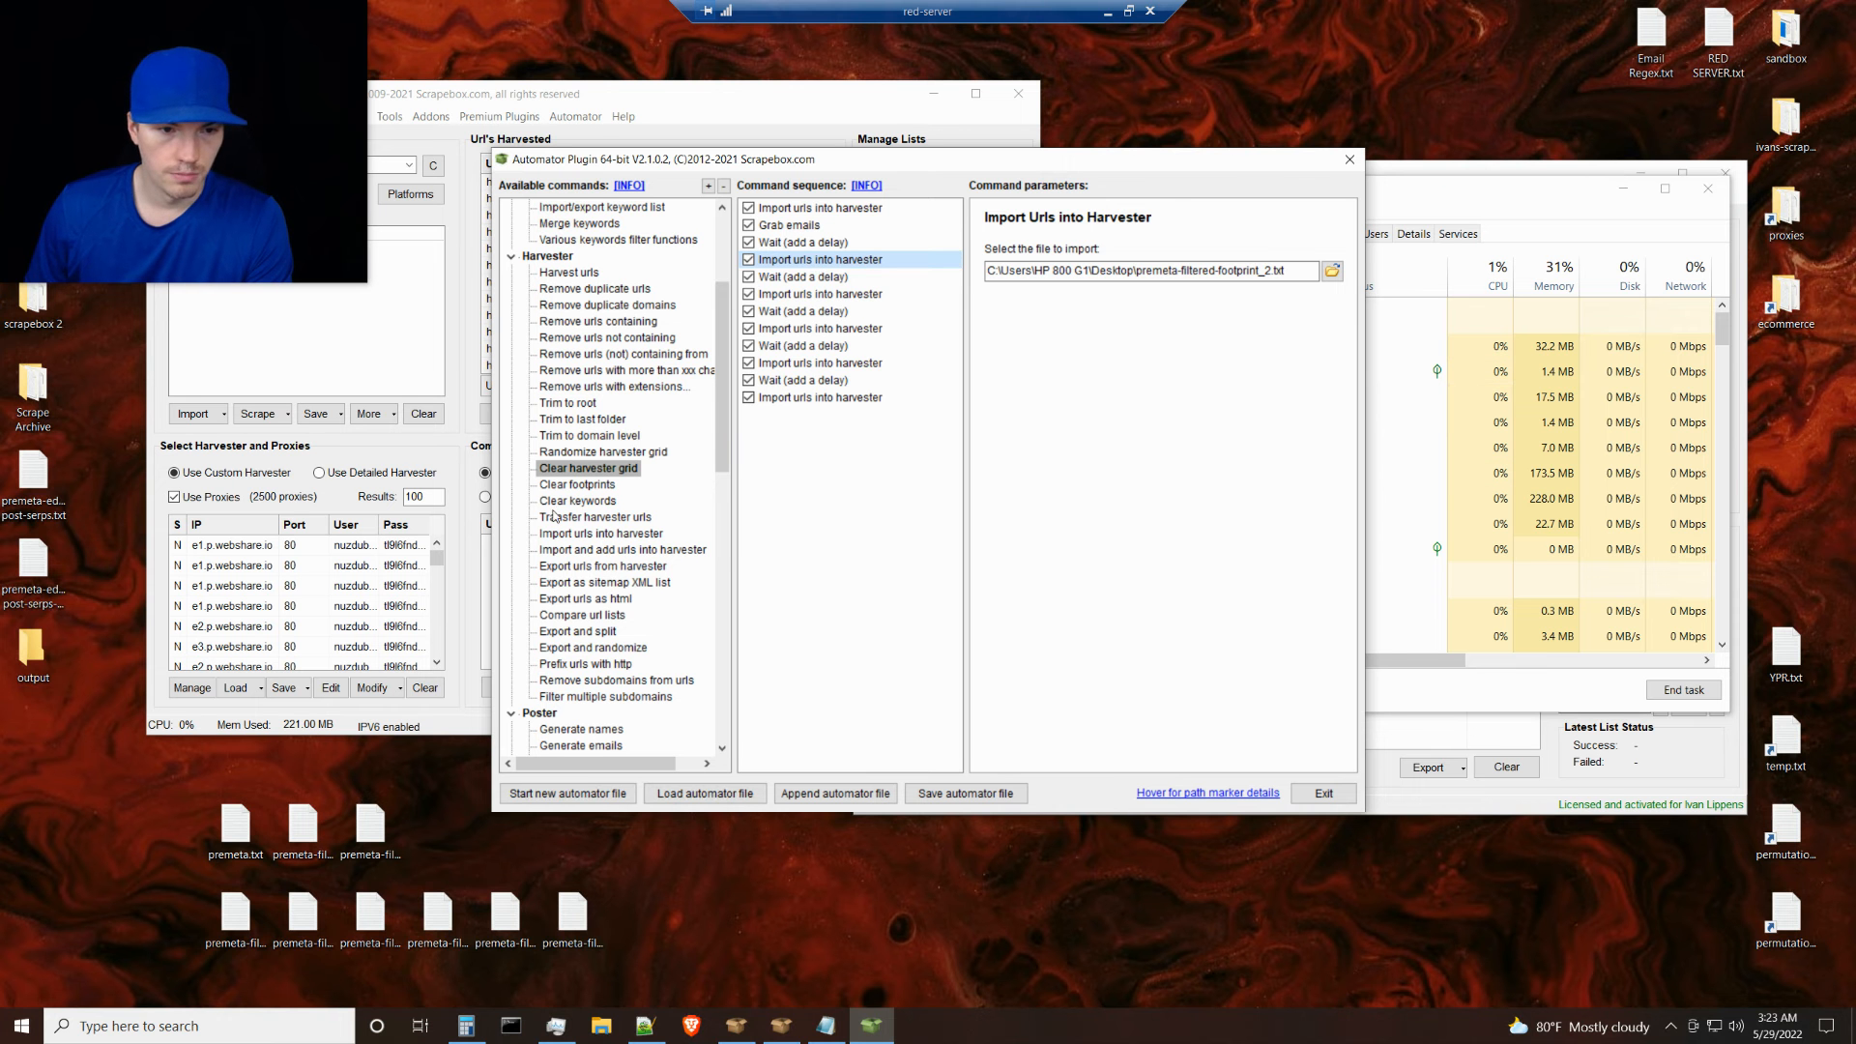
double_click(596, 471)
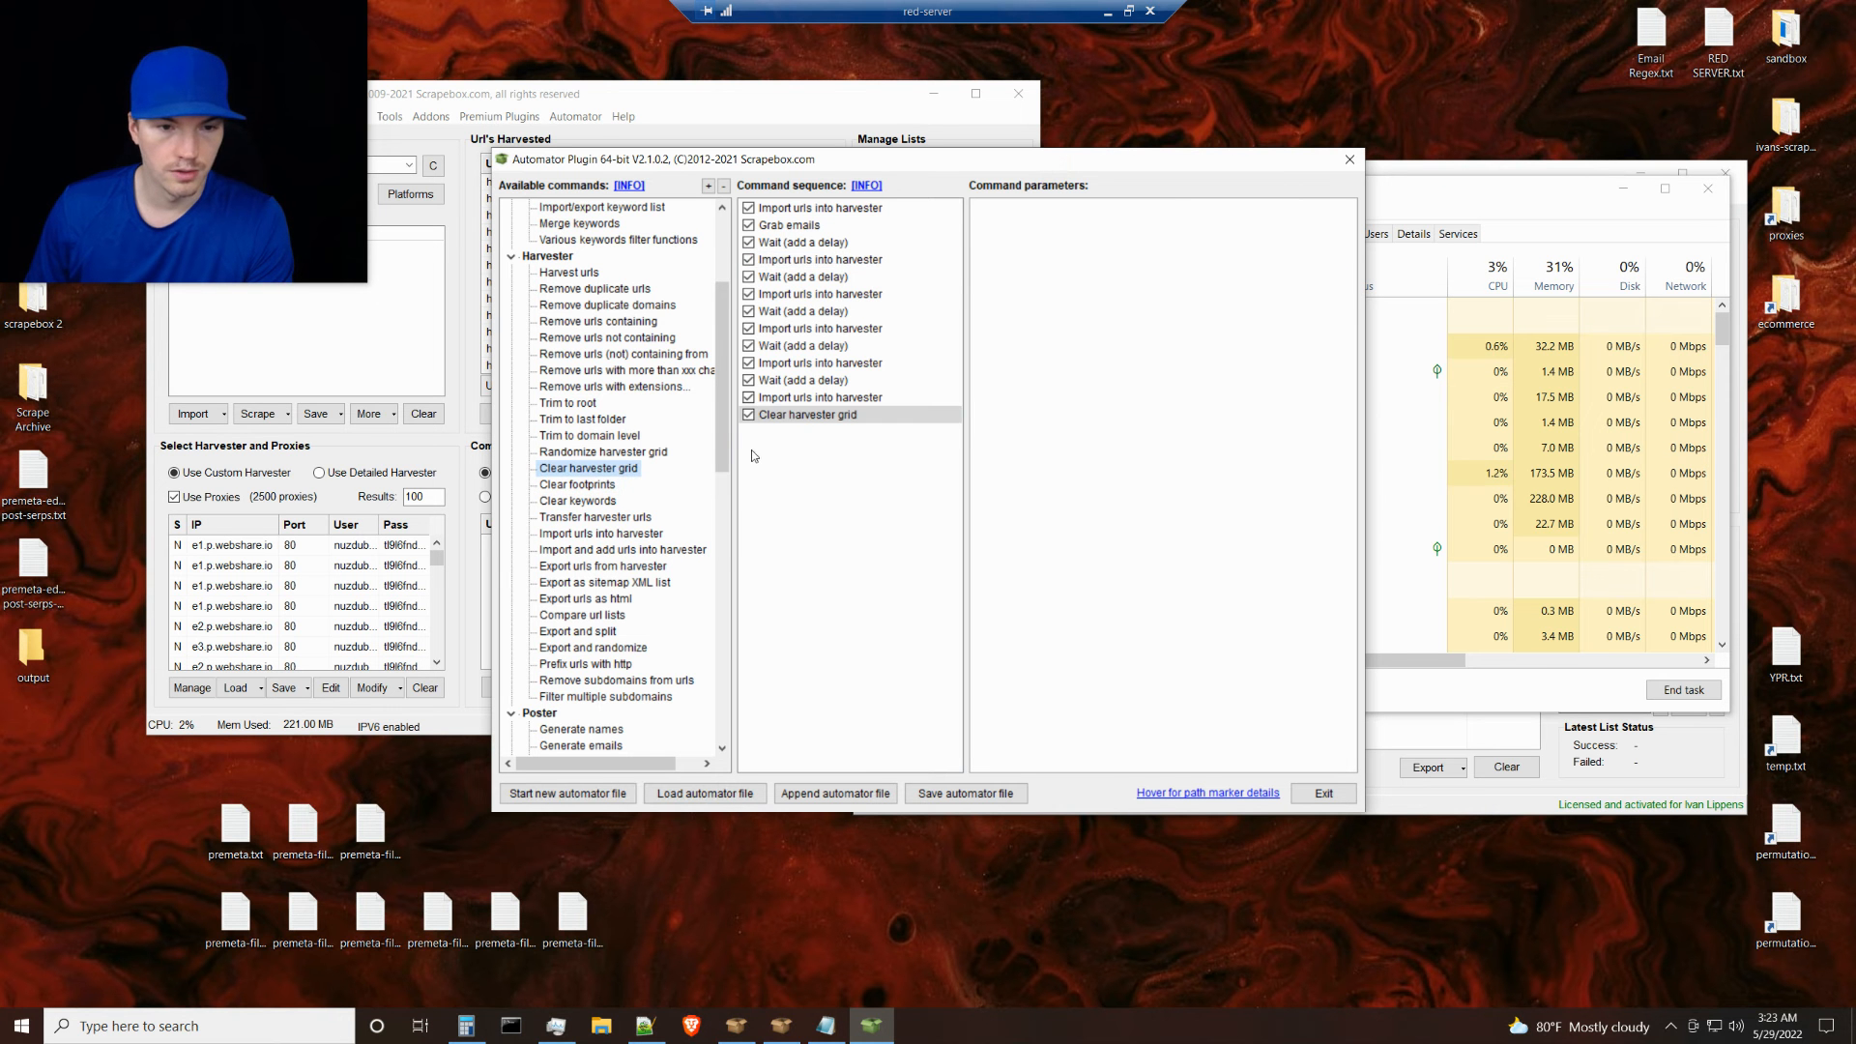
click(810, 419)
drag(799, 420, 789, 259)
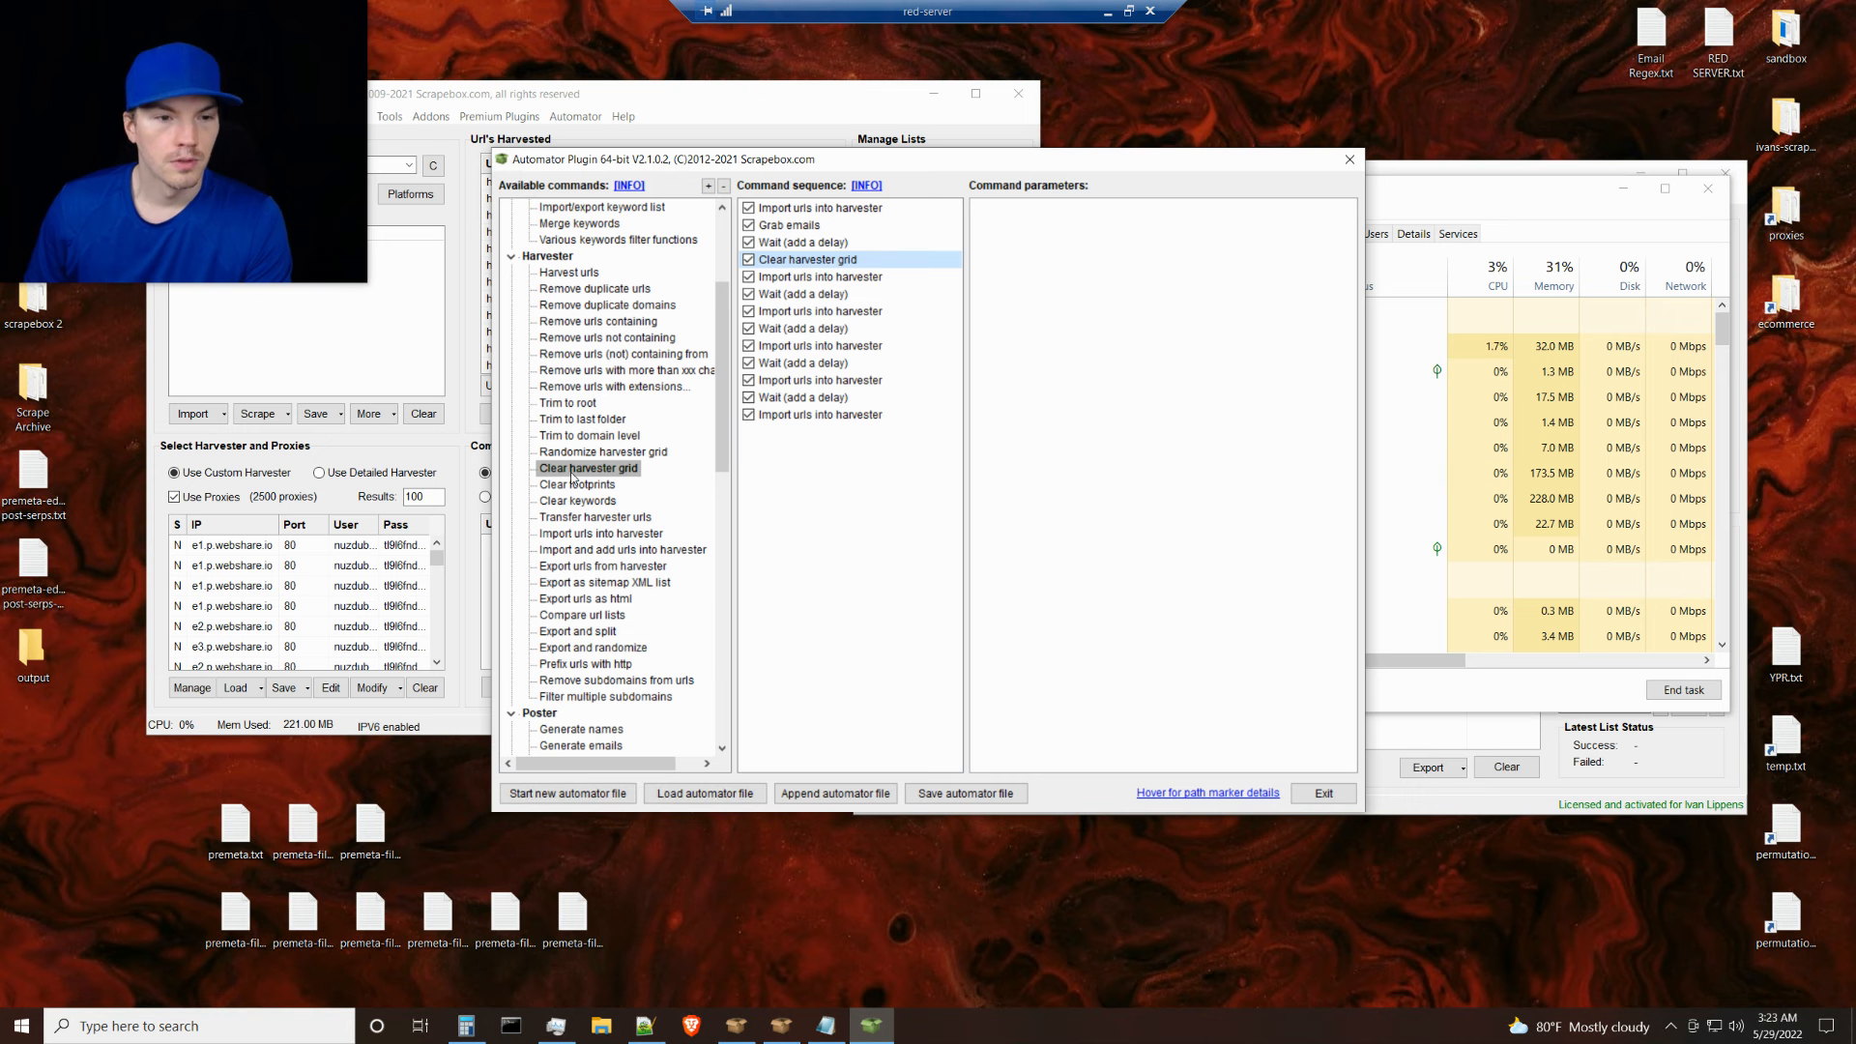
Duplicate the Clear harvester grid command four times
right_click(795, 261)
click(796, 275)
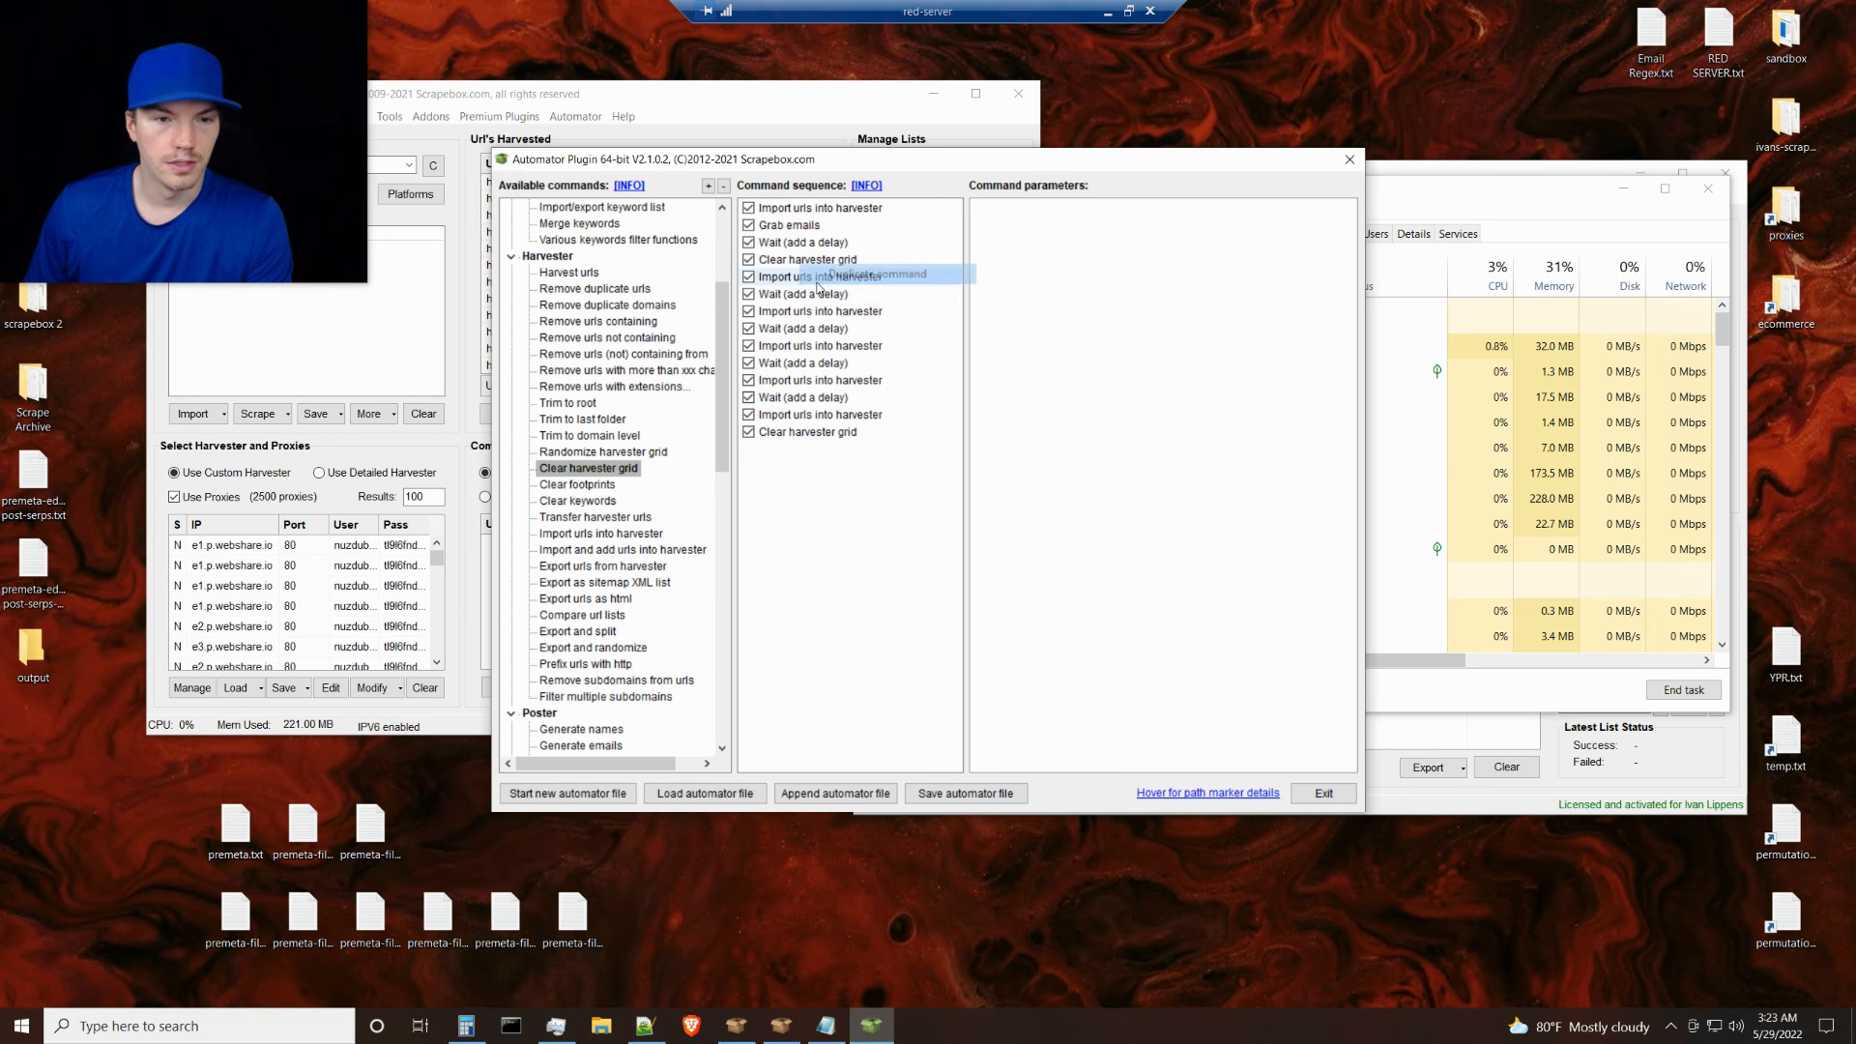
right_click(796, 263)
click(812, 275)
right_click(799, 261)
click(823, 276)
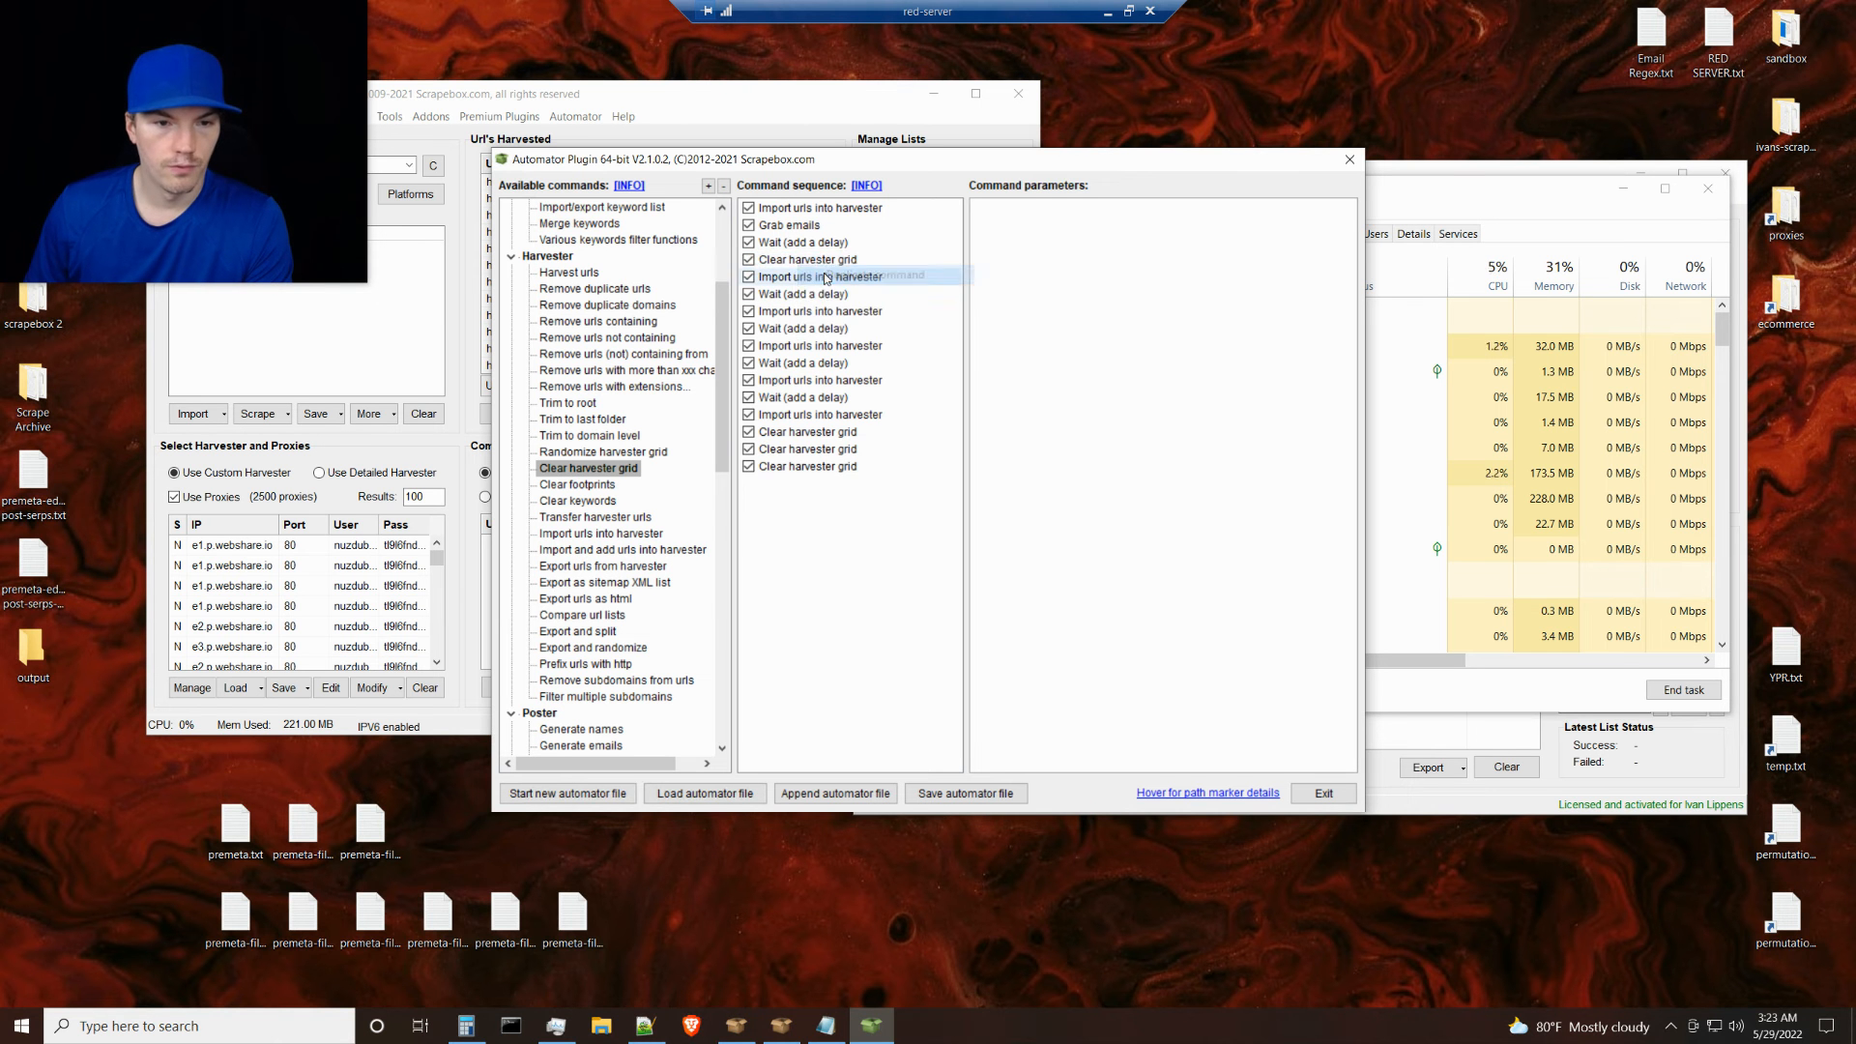
right_click(798, 261)
click(822, 276)
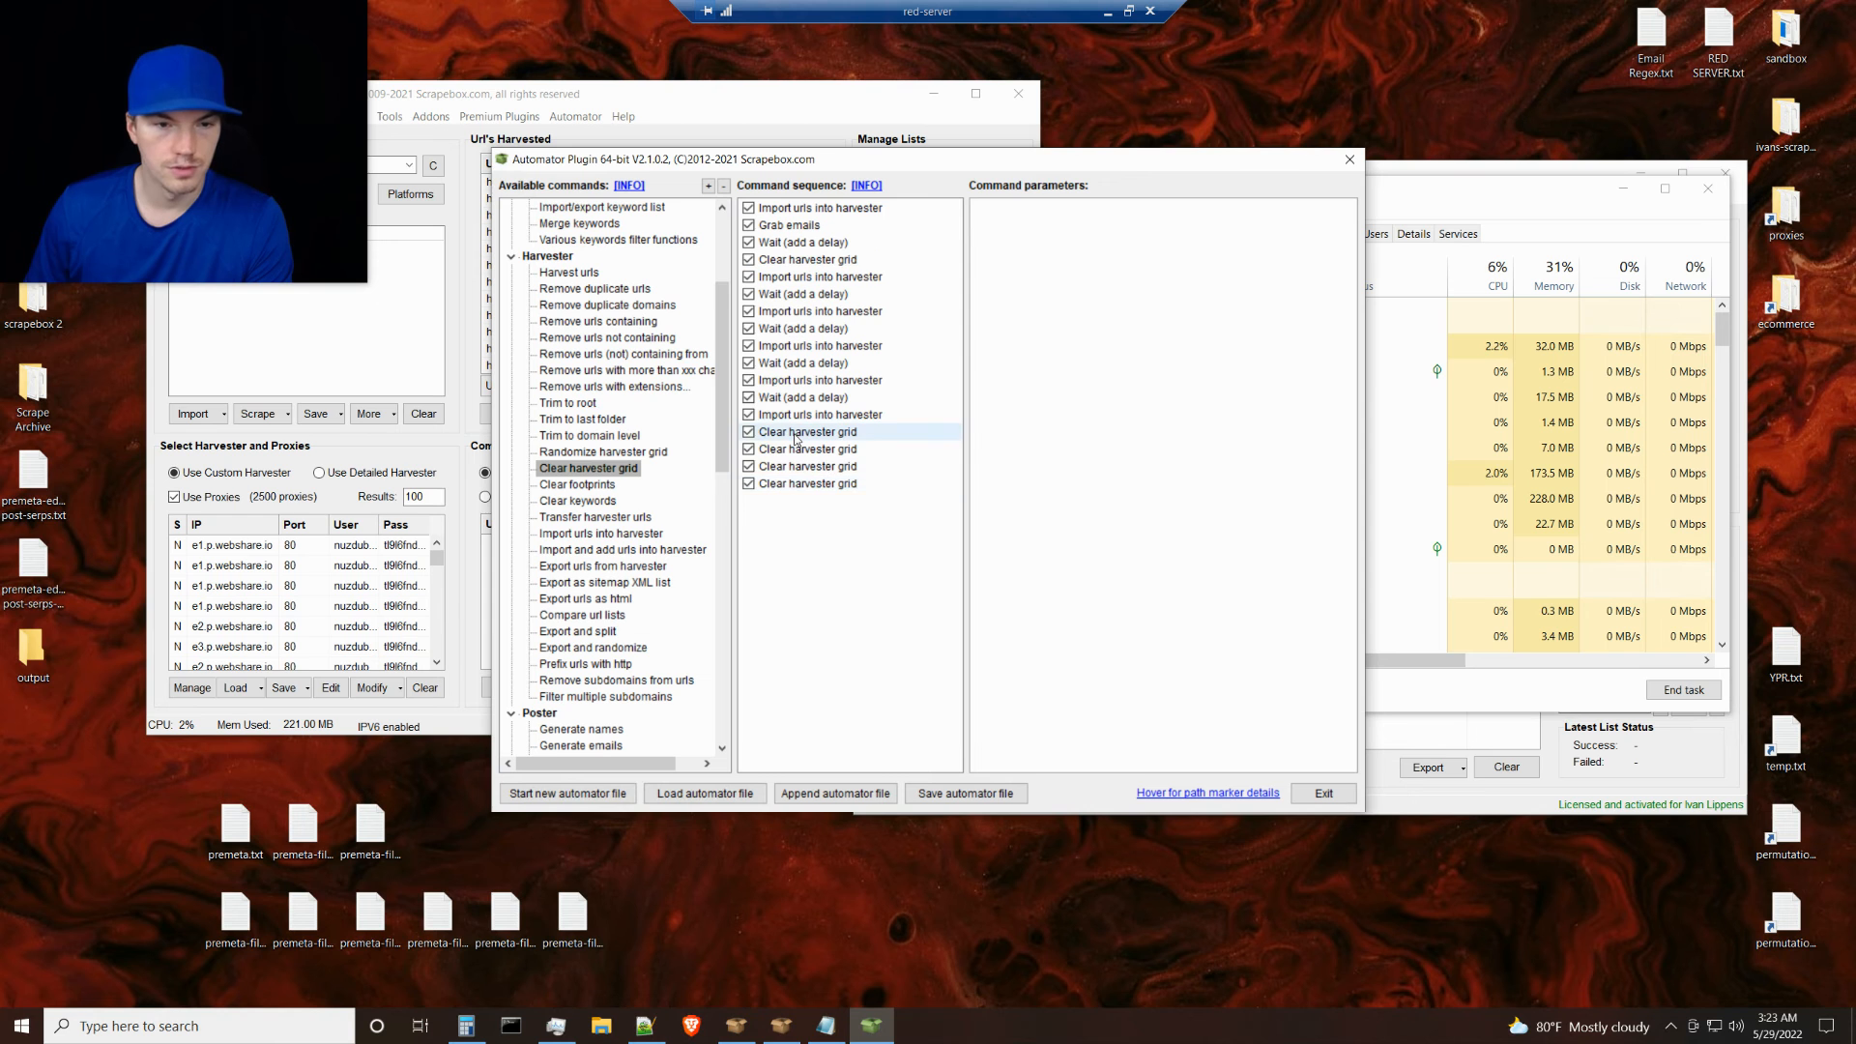
Move the duplicated Clear harvester grid commands so that one sits directly before each remaining Import urls into harvester command
drag(806, 433, 786, 315)
drag(796, 448, 791, 365)
mouse_move(801, 466)
mouse_down()
mouse_move(802, 418)
mouse_move(797, 483)
mouse_move(795, 467)
mouse_up()
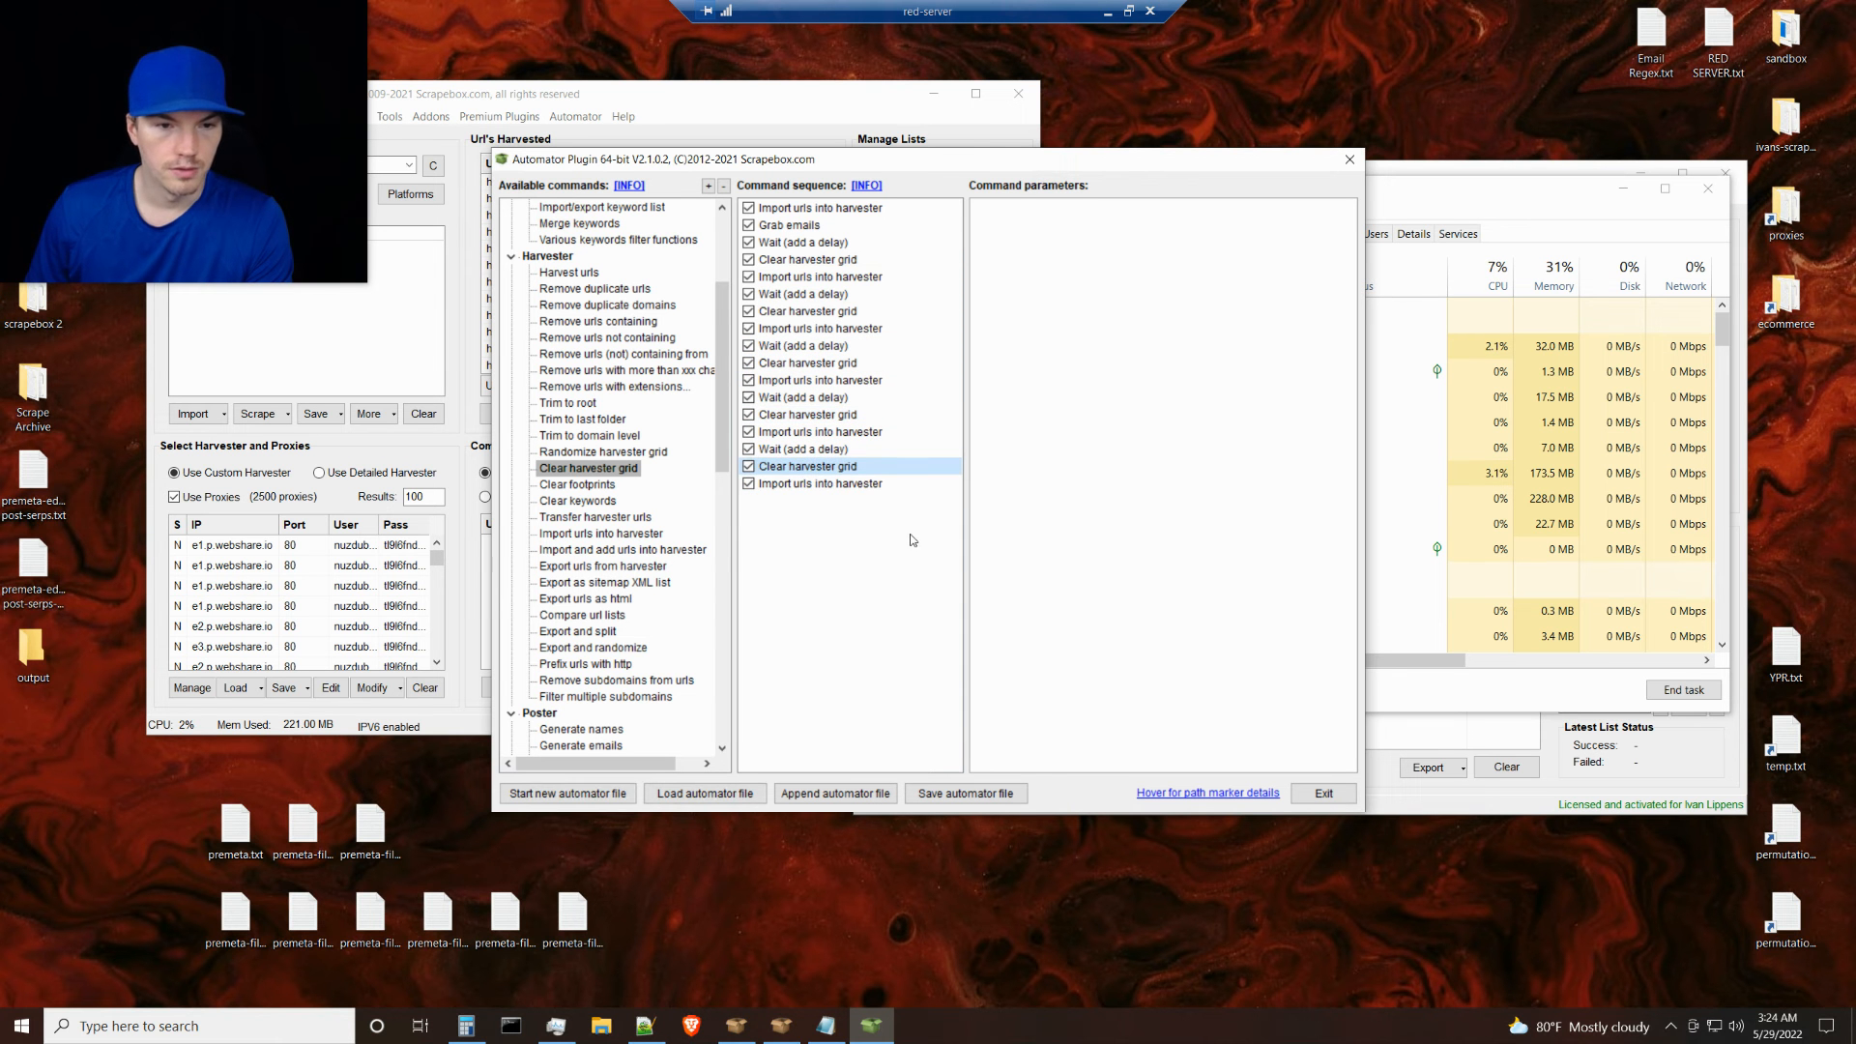
click(892, 539)
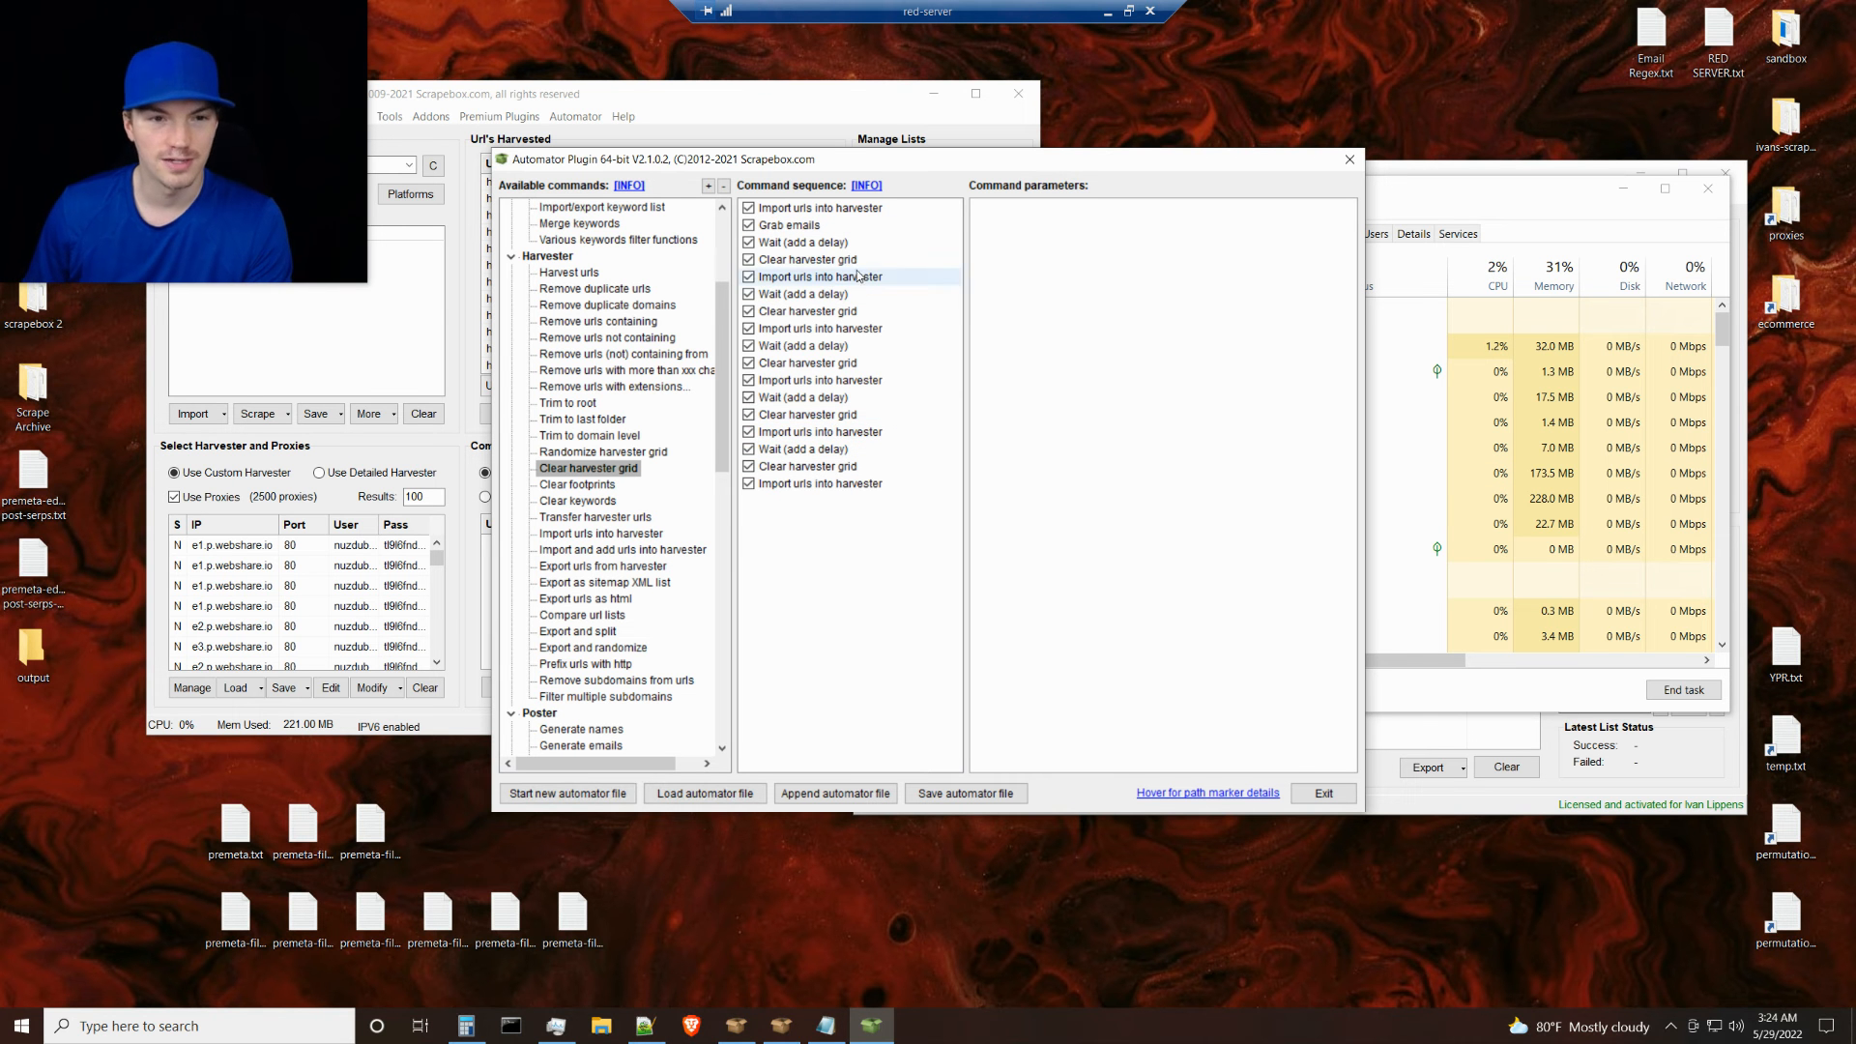
click(810, 209)
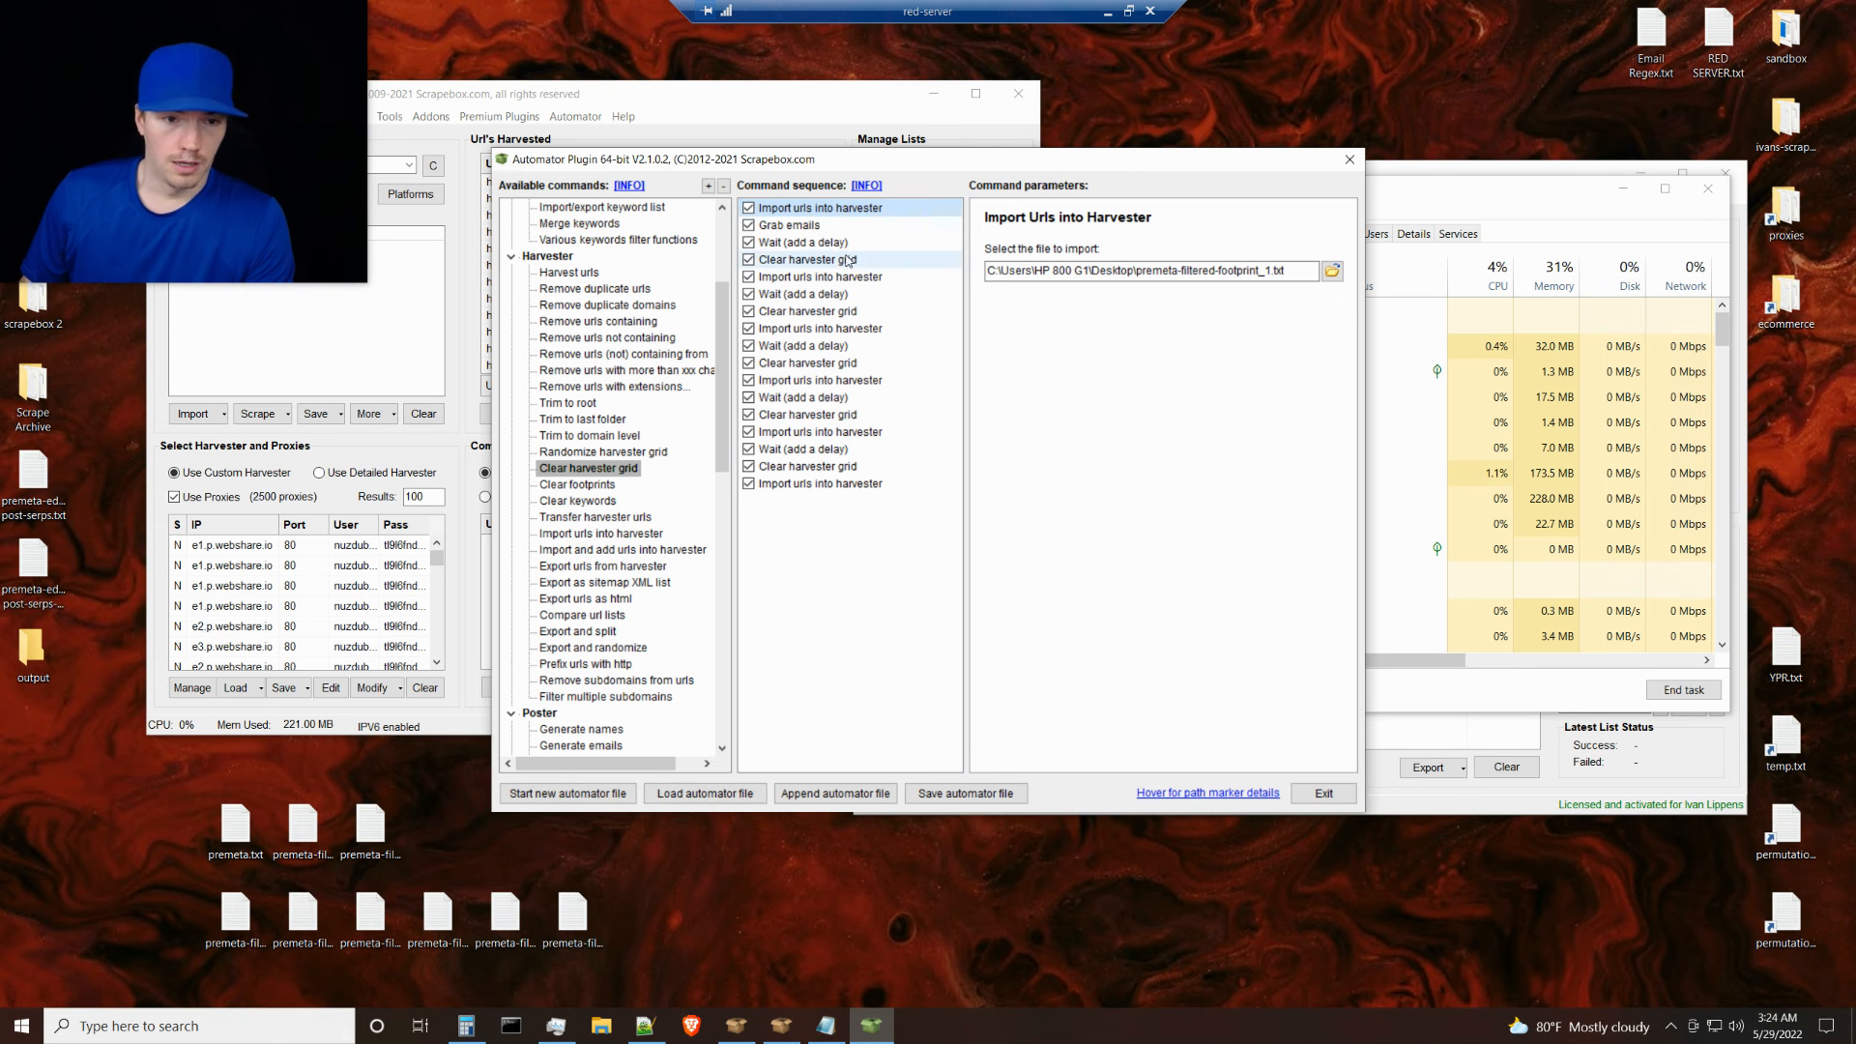
Set the Grab emails command to save grabbed emails as 1.txt in the output folder on the Desktop
click(819, 227)
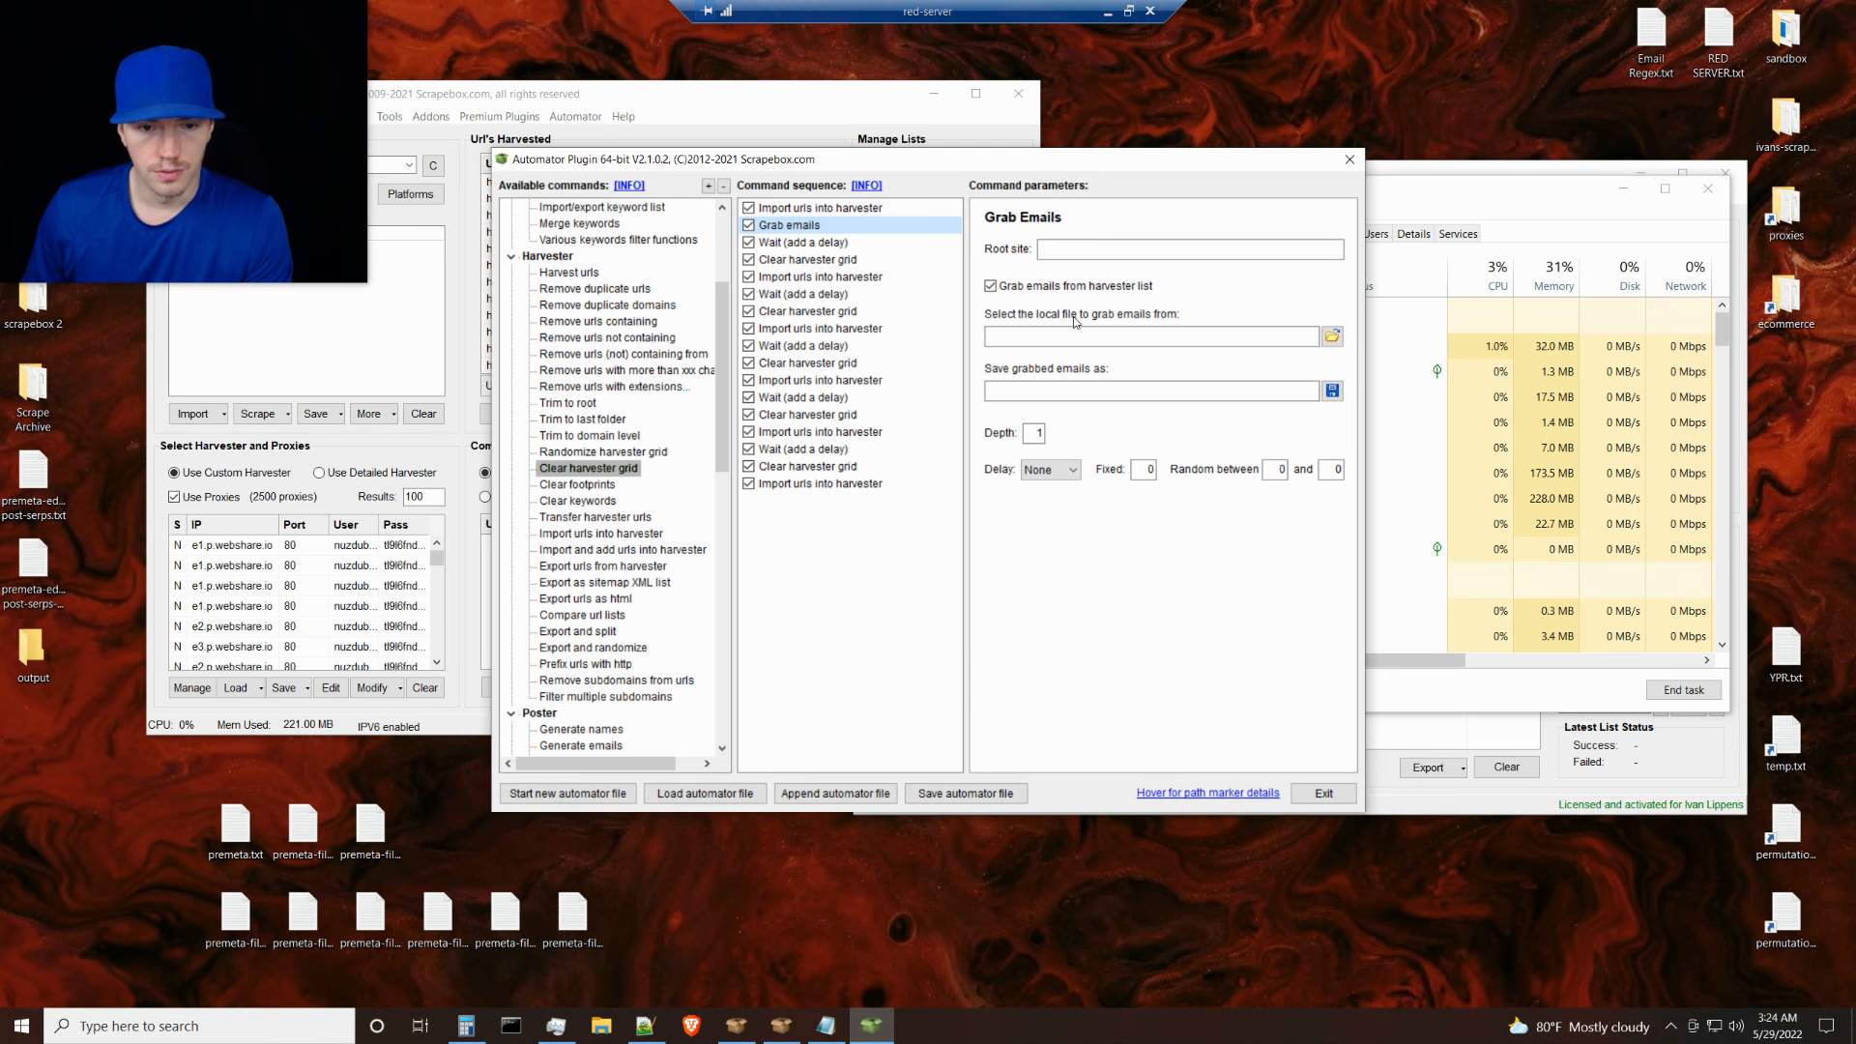
click(1332, 390)
click(695, 323)
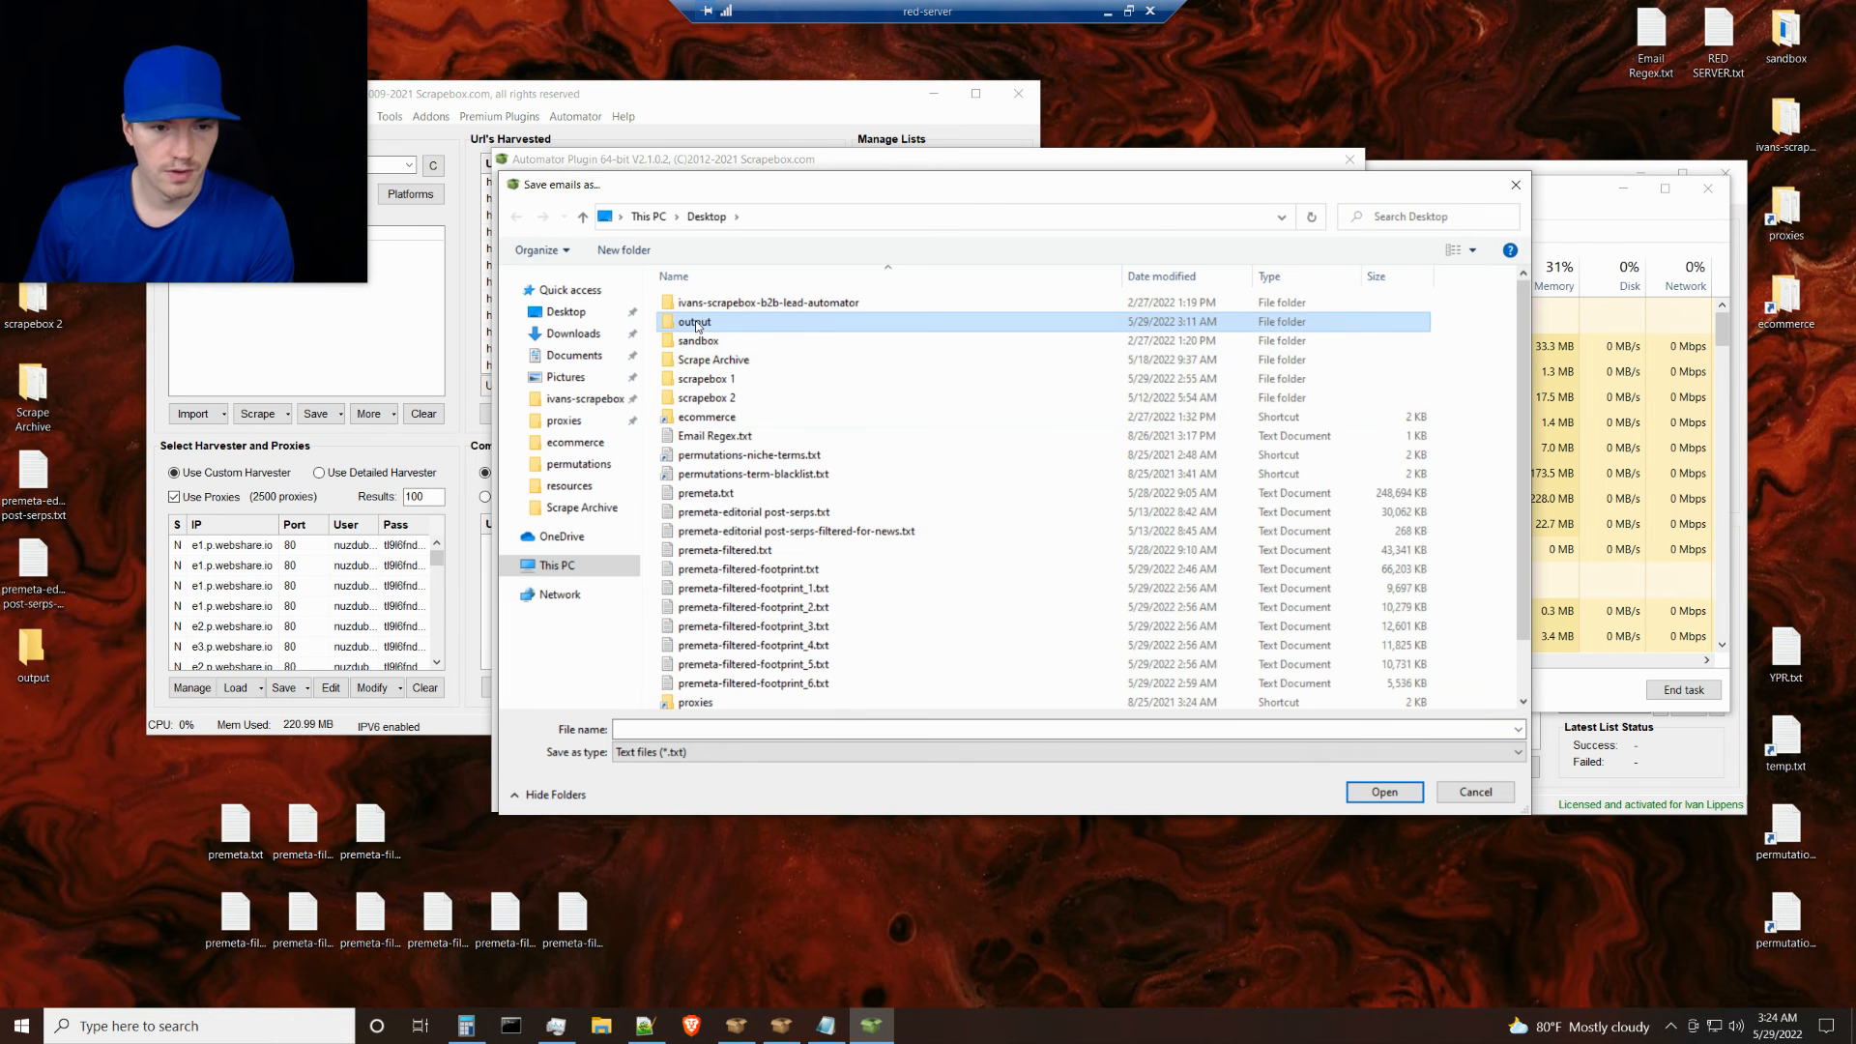
double_click(696, 324)
click(683, 728)
text(1)
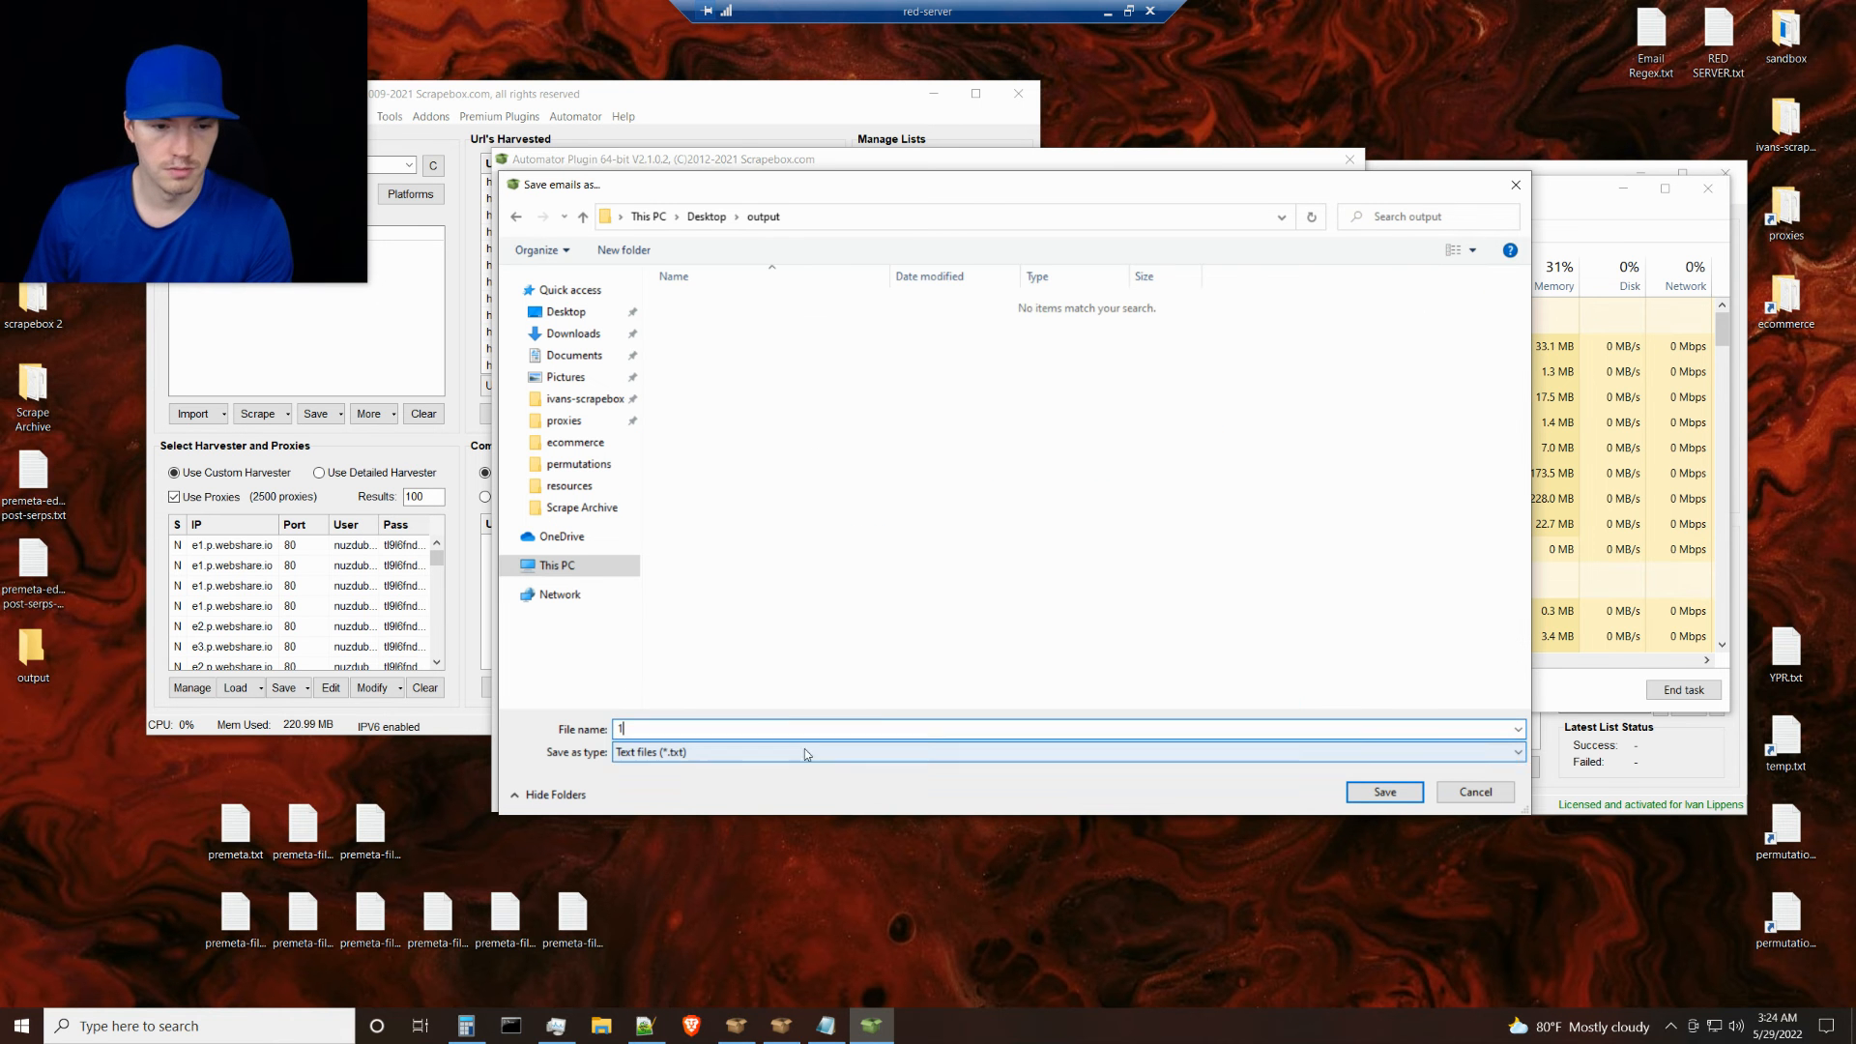
click(1385, 793)
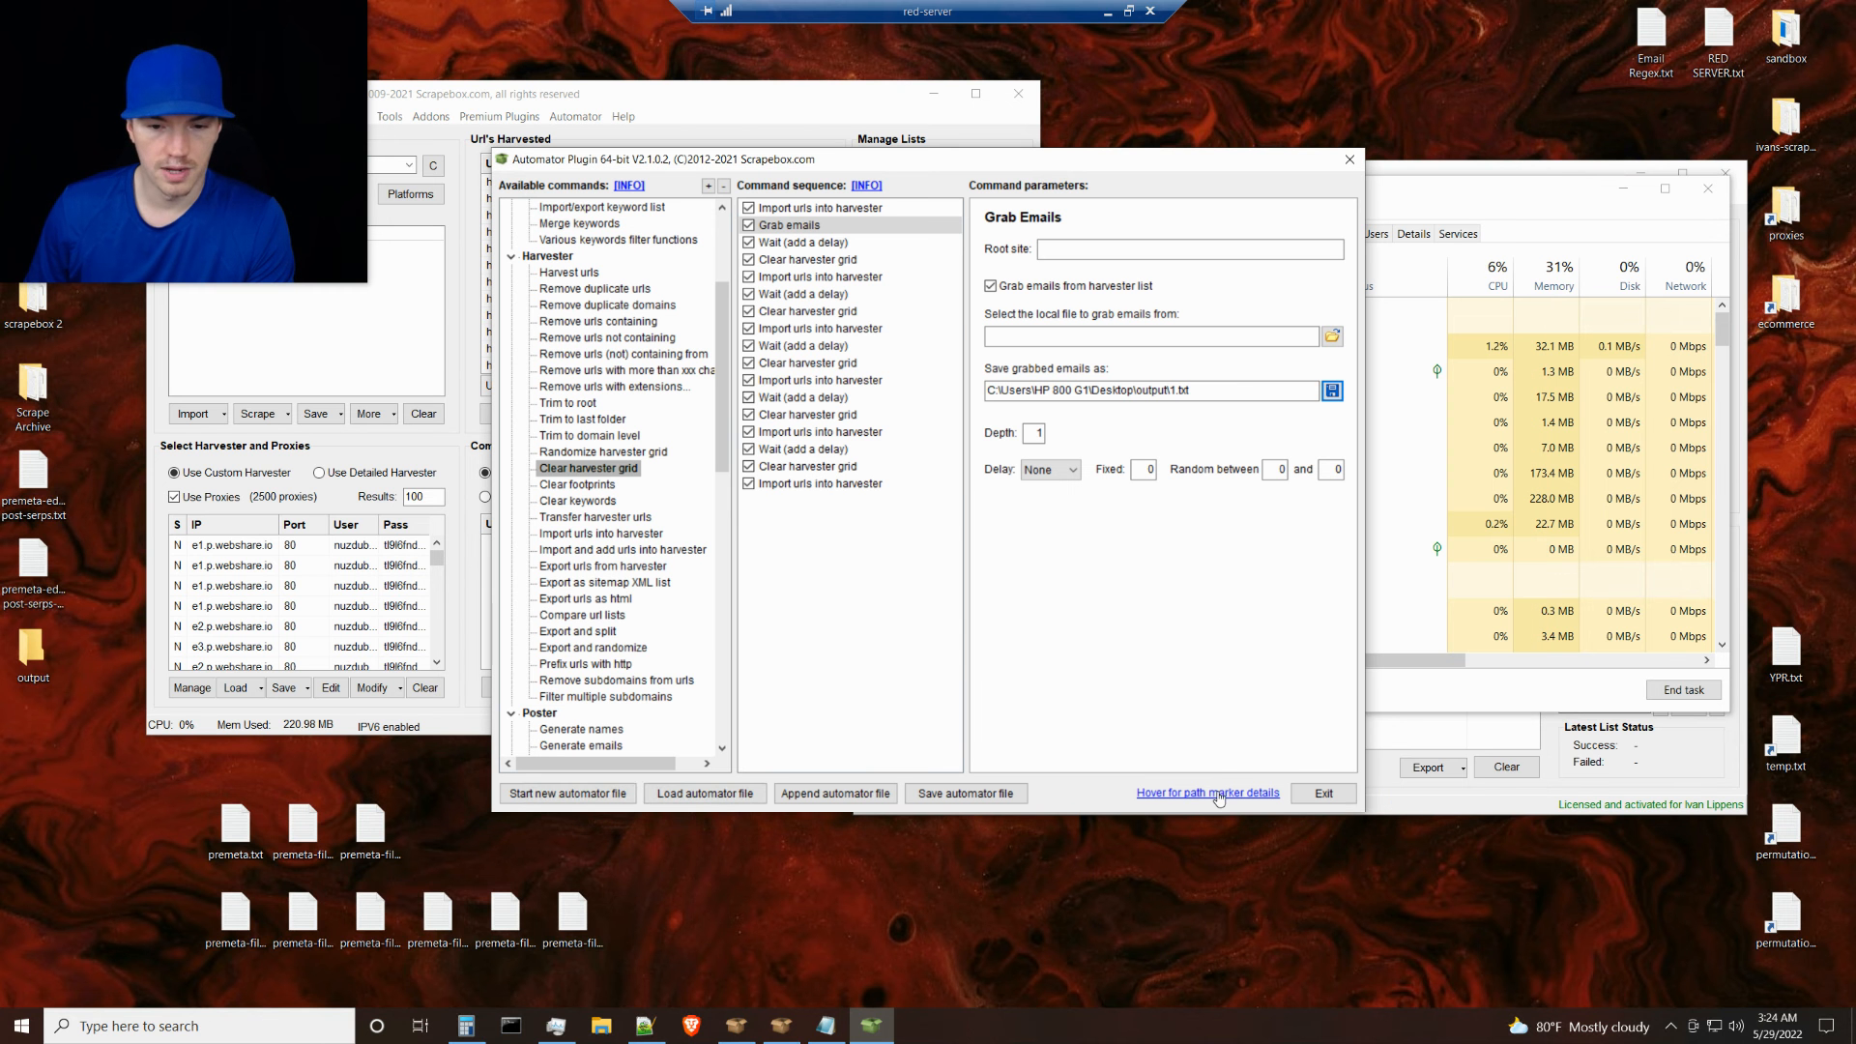
Replace the file name in the grabbed emails save path with the %datetime% marker, keeping the .txt extension
mouse_move(1220, 799)
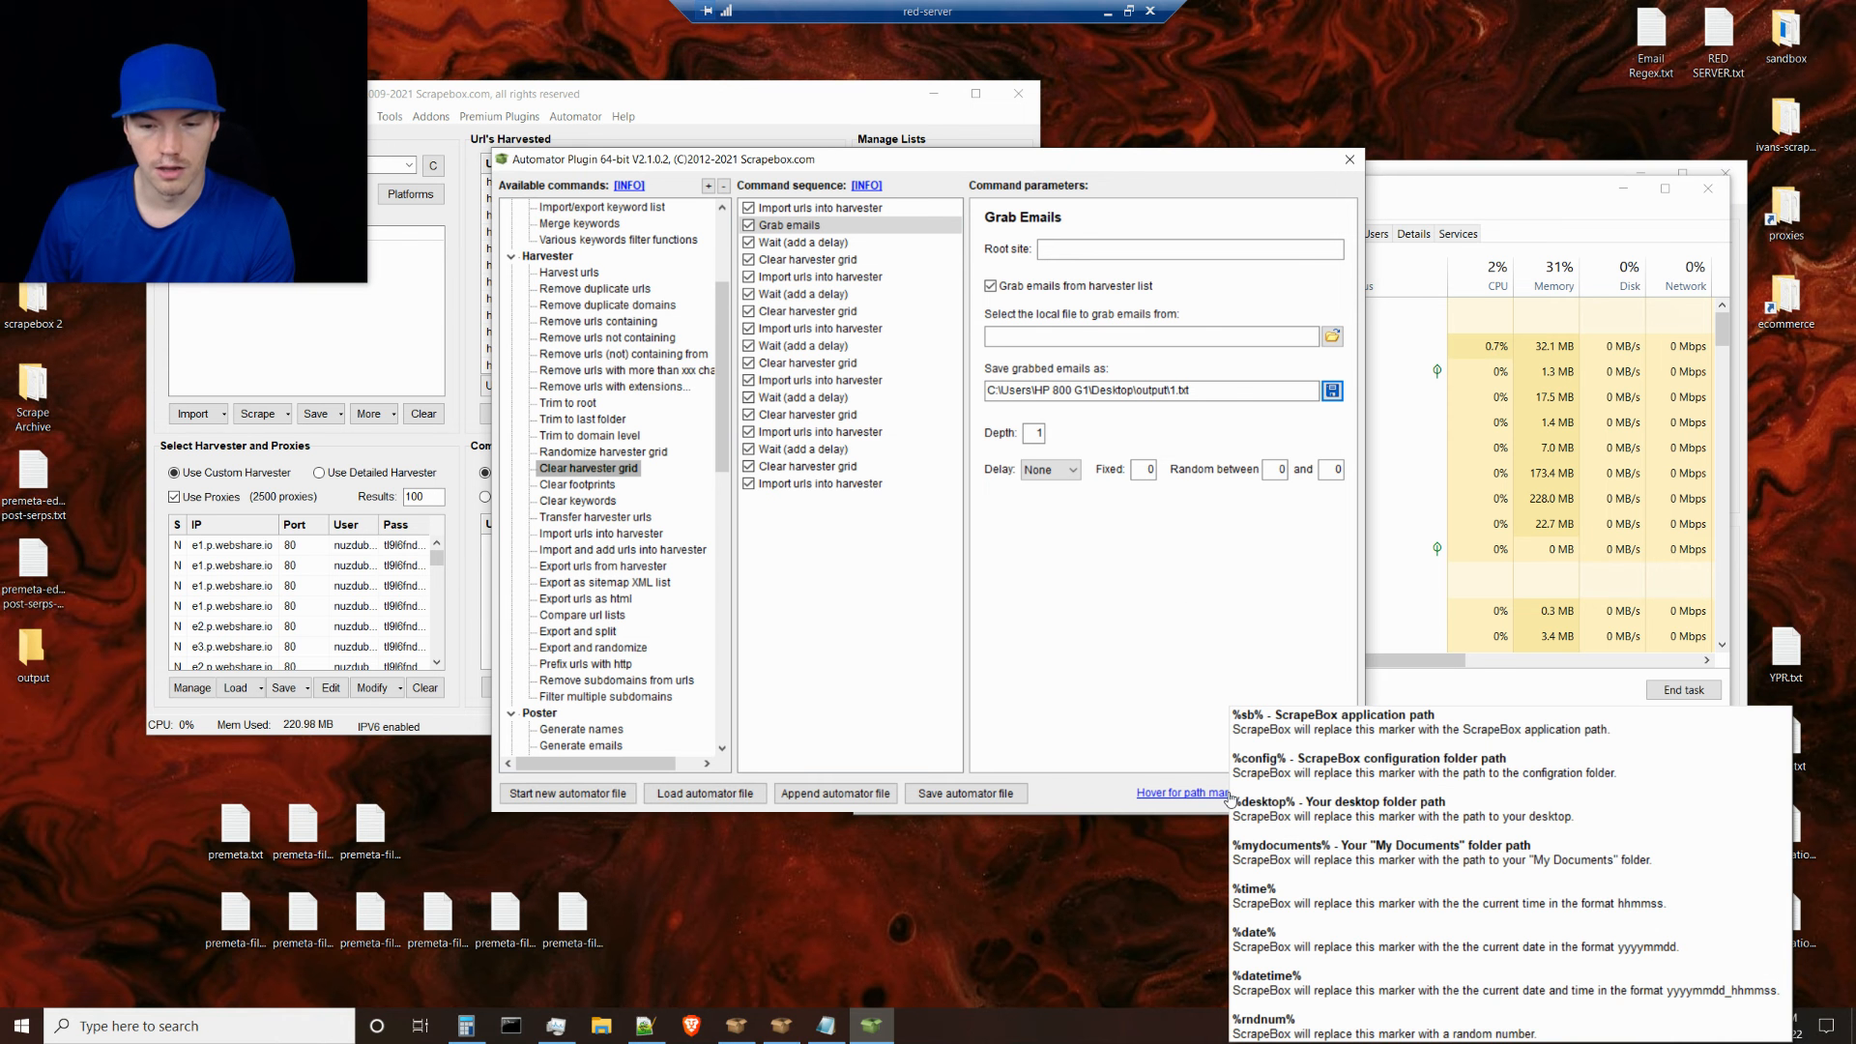
double_click(1173, 389)
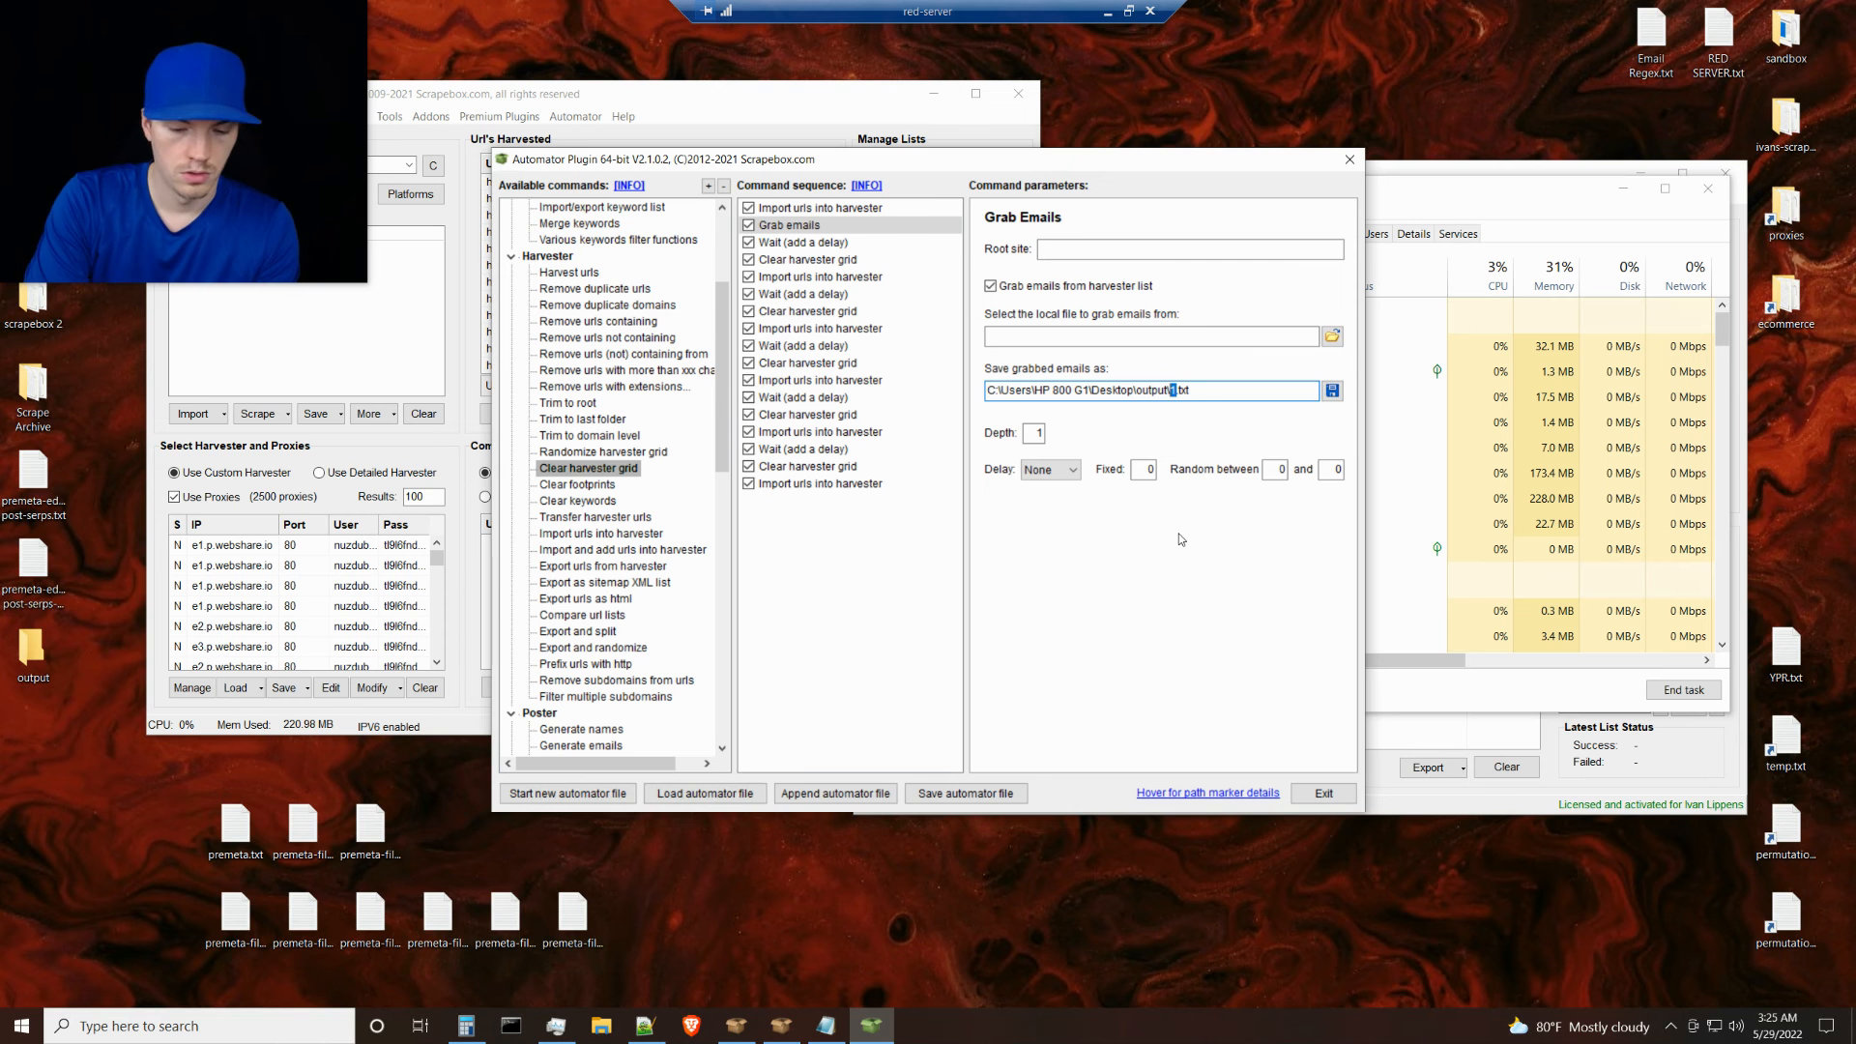
text(%datetime%)
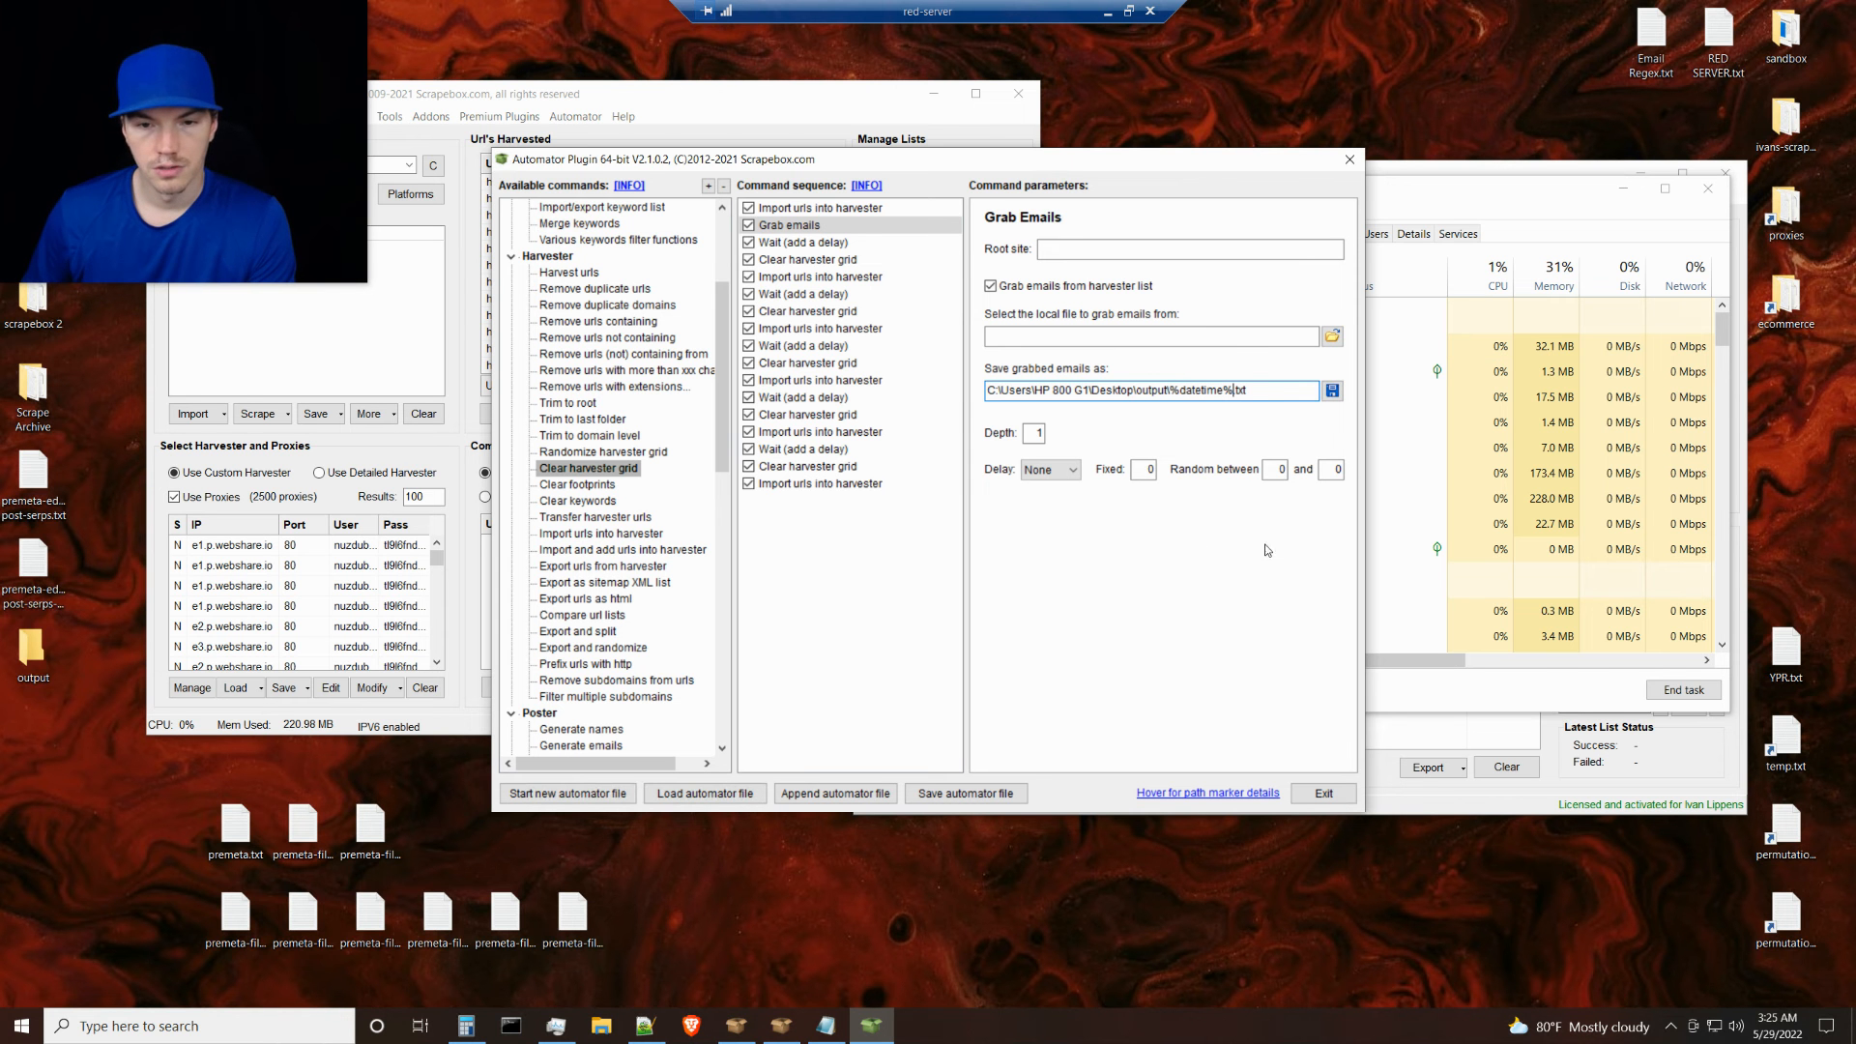
click(1235, 249)
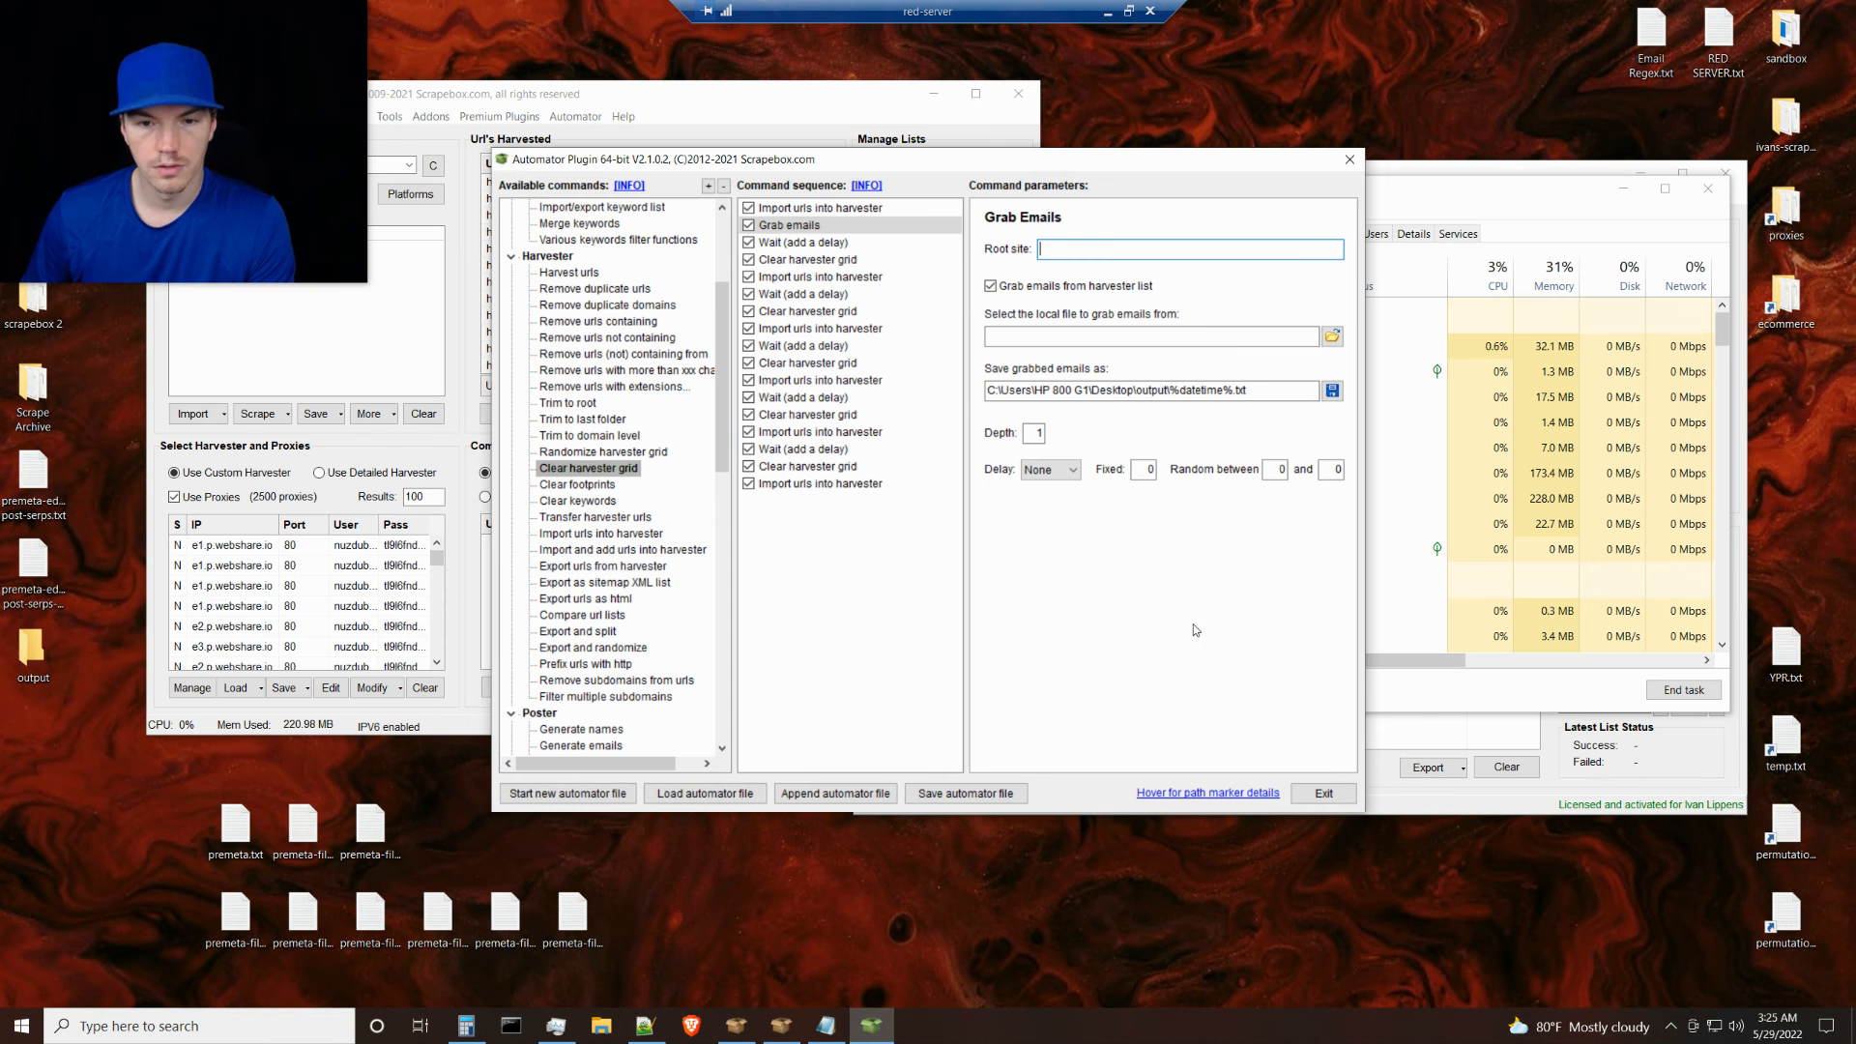
mouse_move(1202, 796)
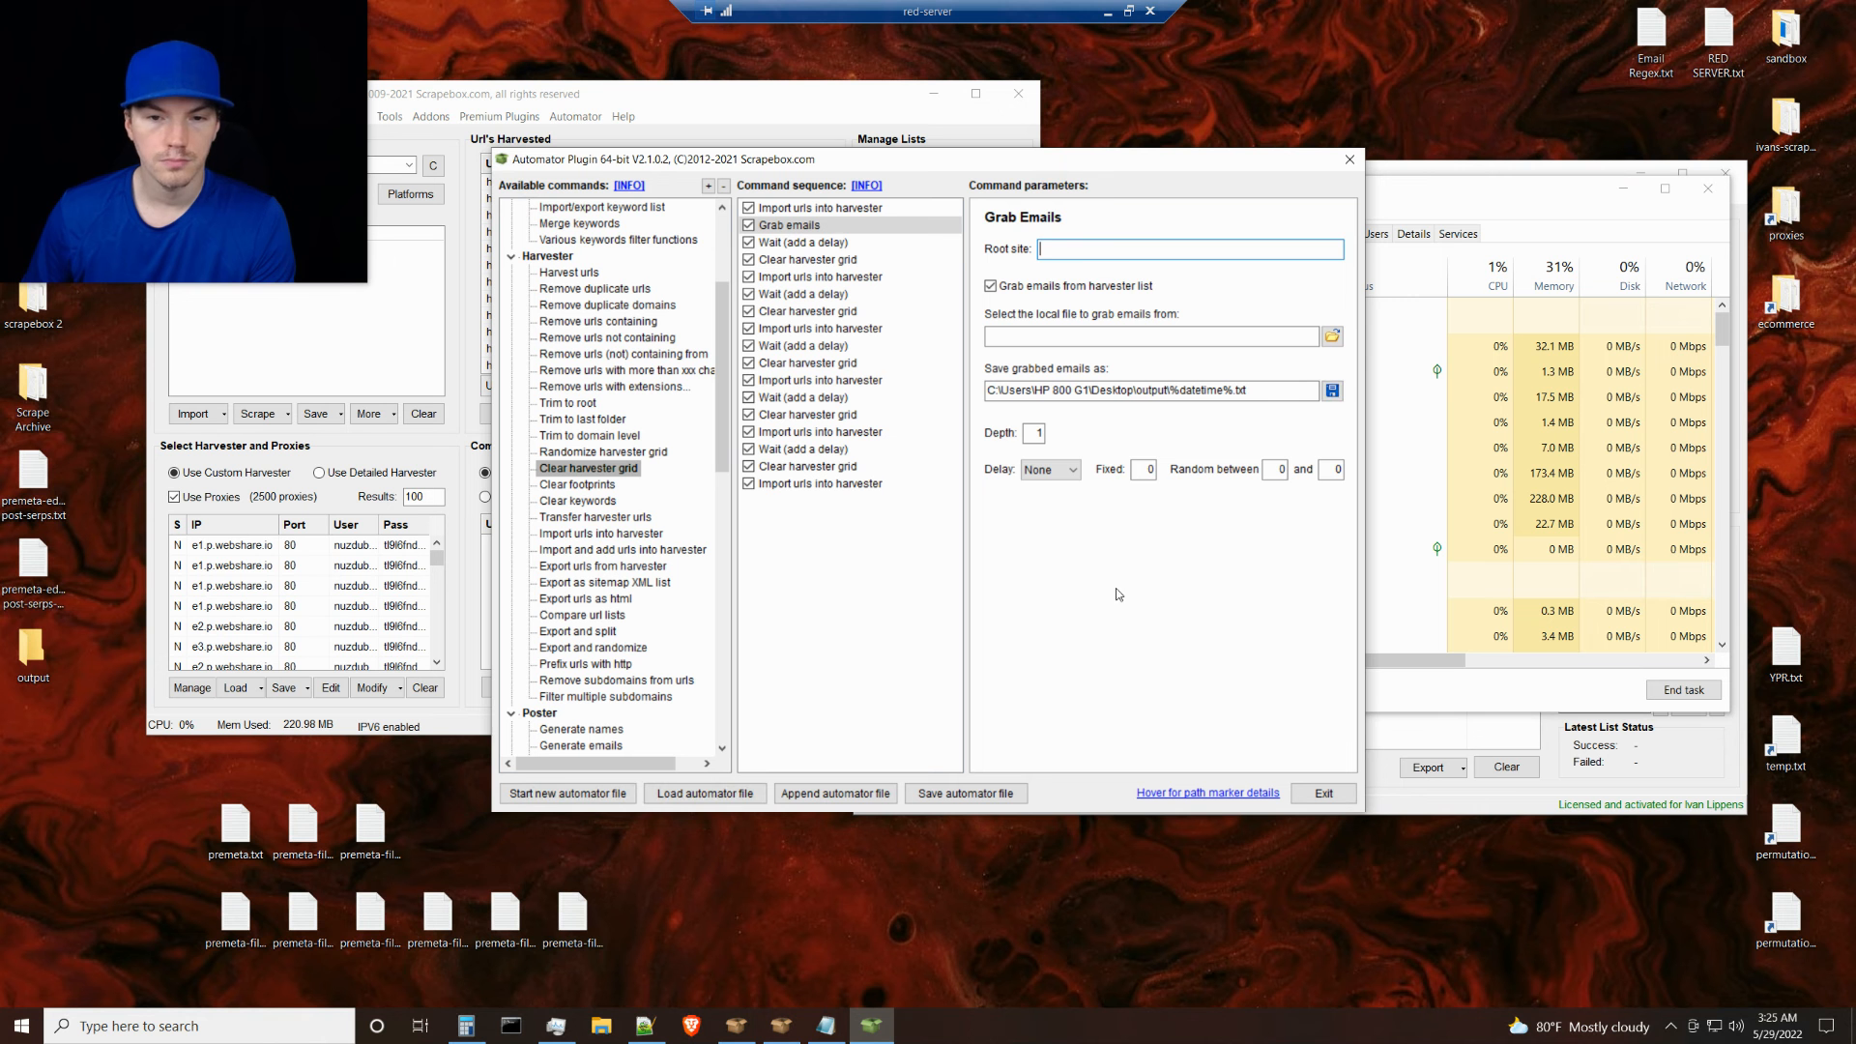
click(837, 243)
click(784, 226)
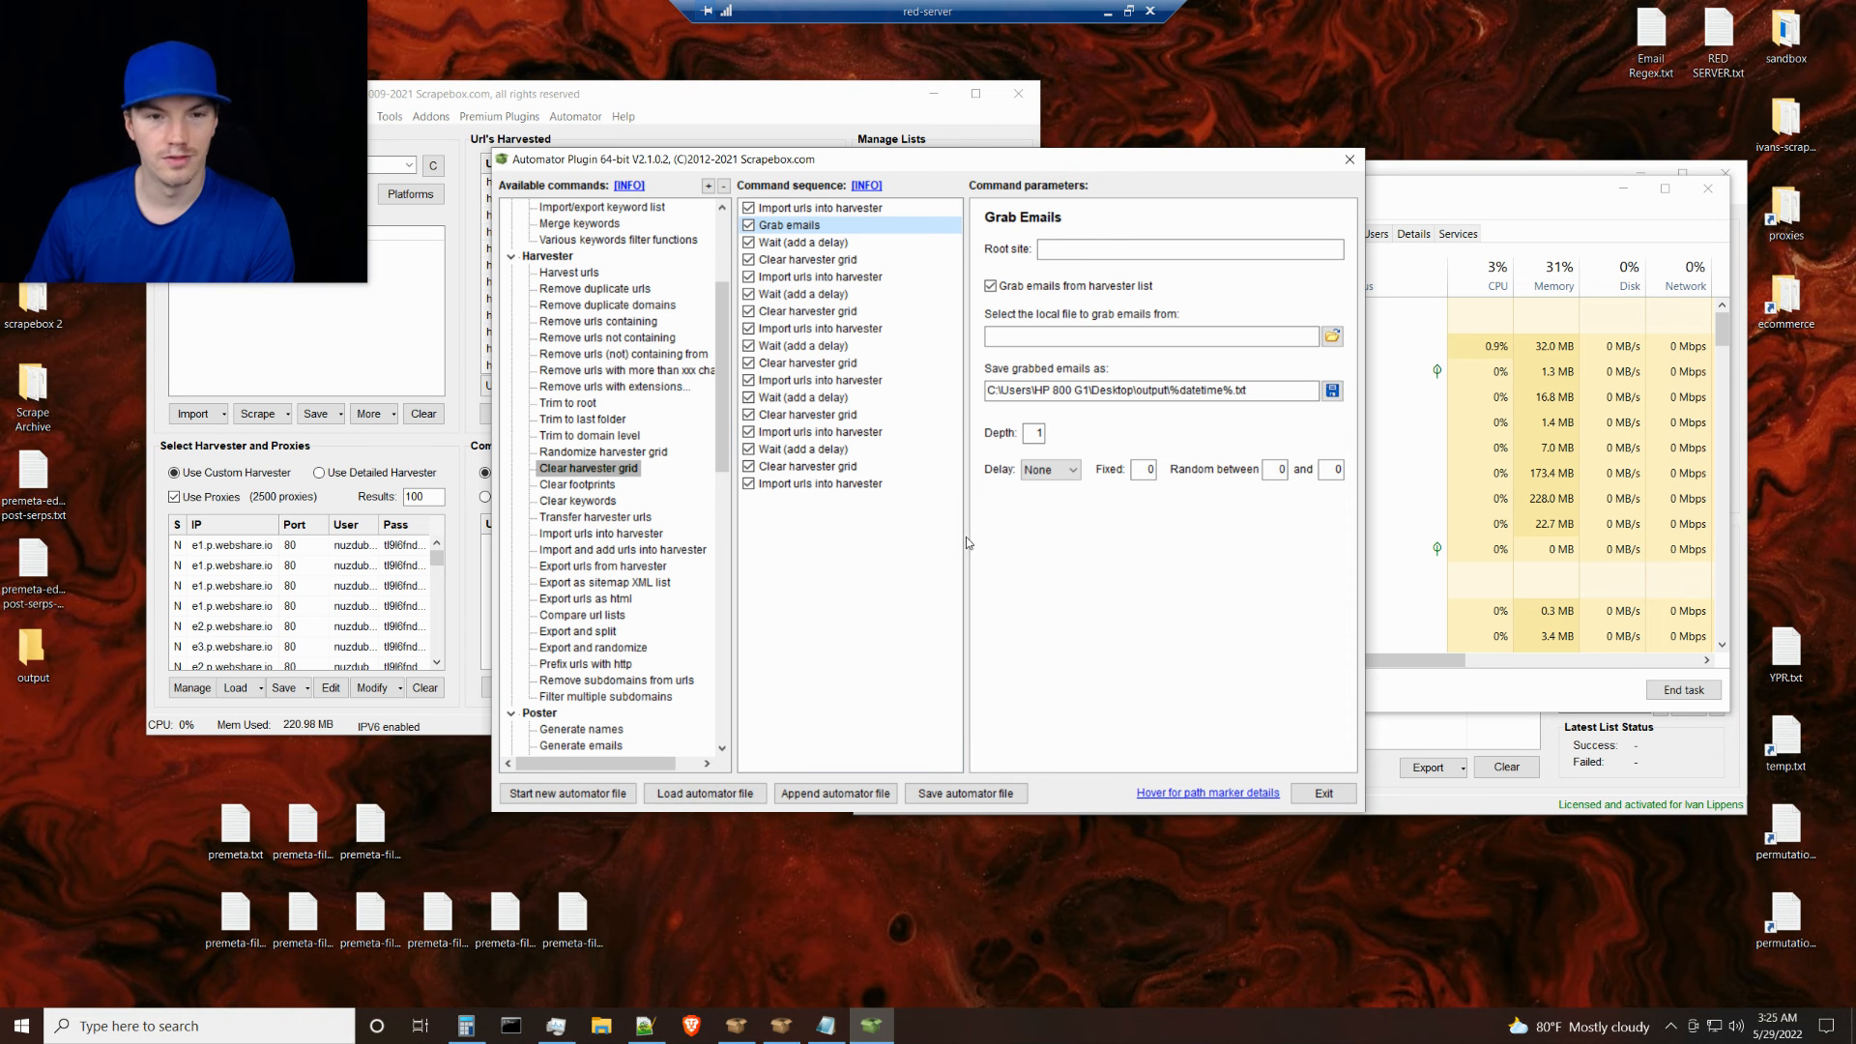
click(810, 242)
click(804, 228)
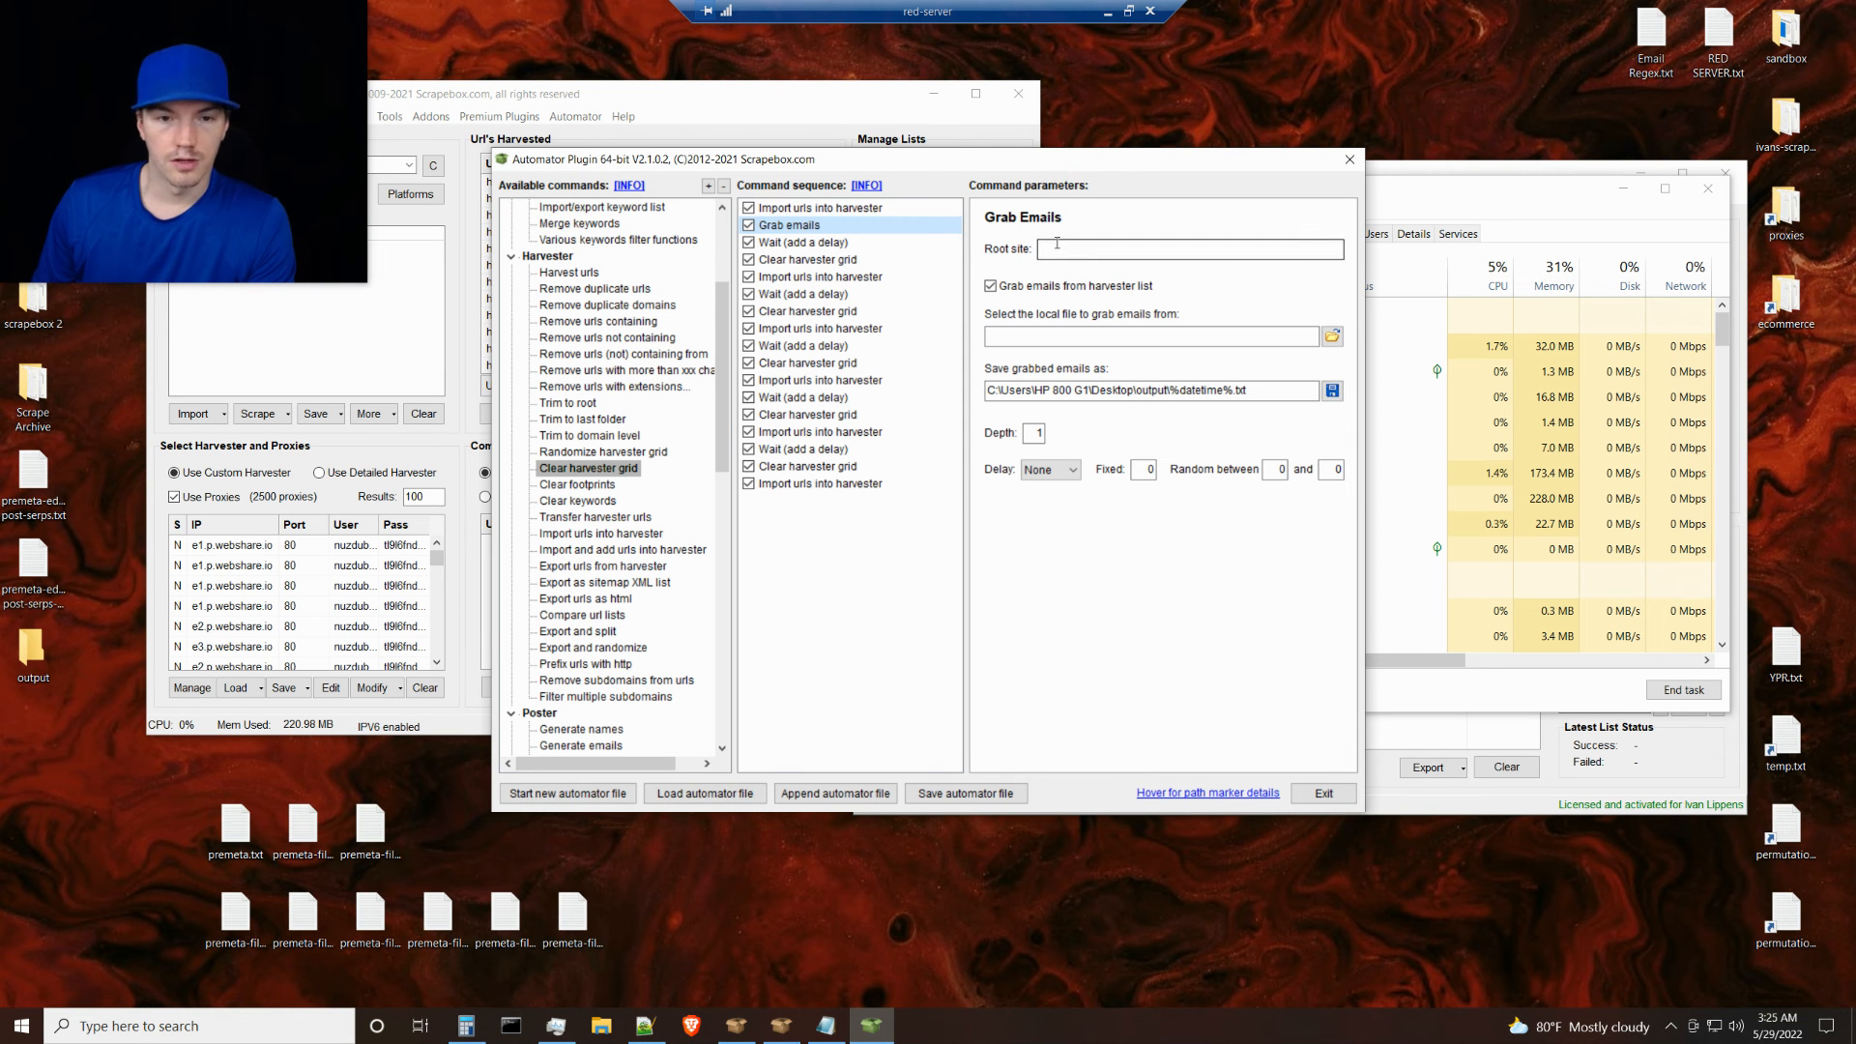
Duplicate the configured Grab emails command five times
right_click(790, 229)
click(798, 236)
right_click(789, 229)
click(798, 236)
right_click(789, 229)
click(799, 236)
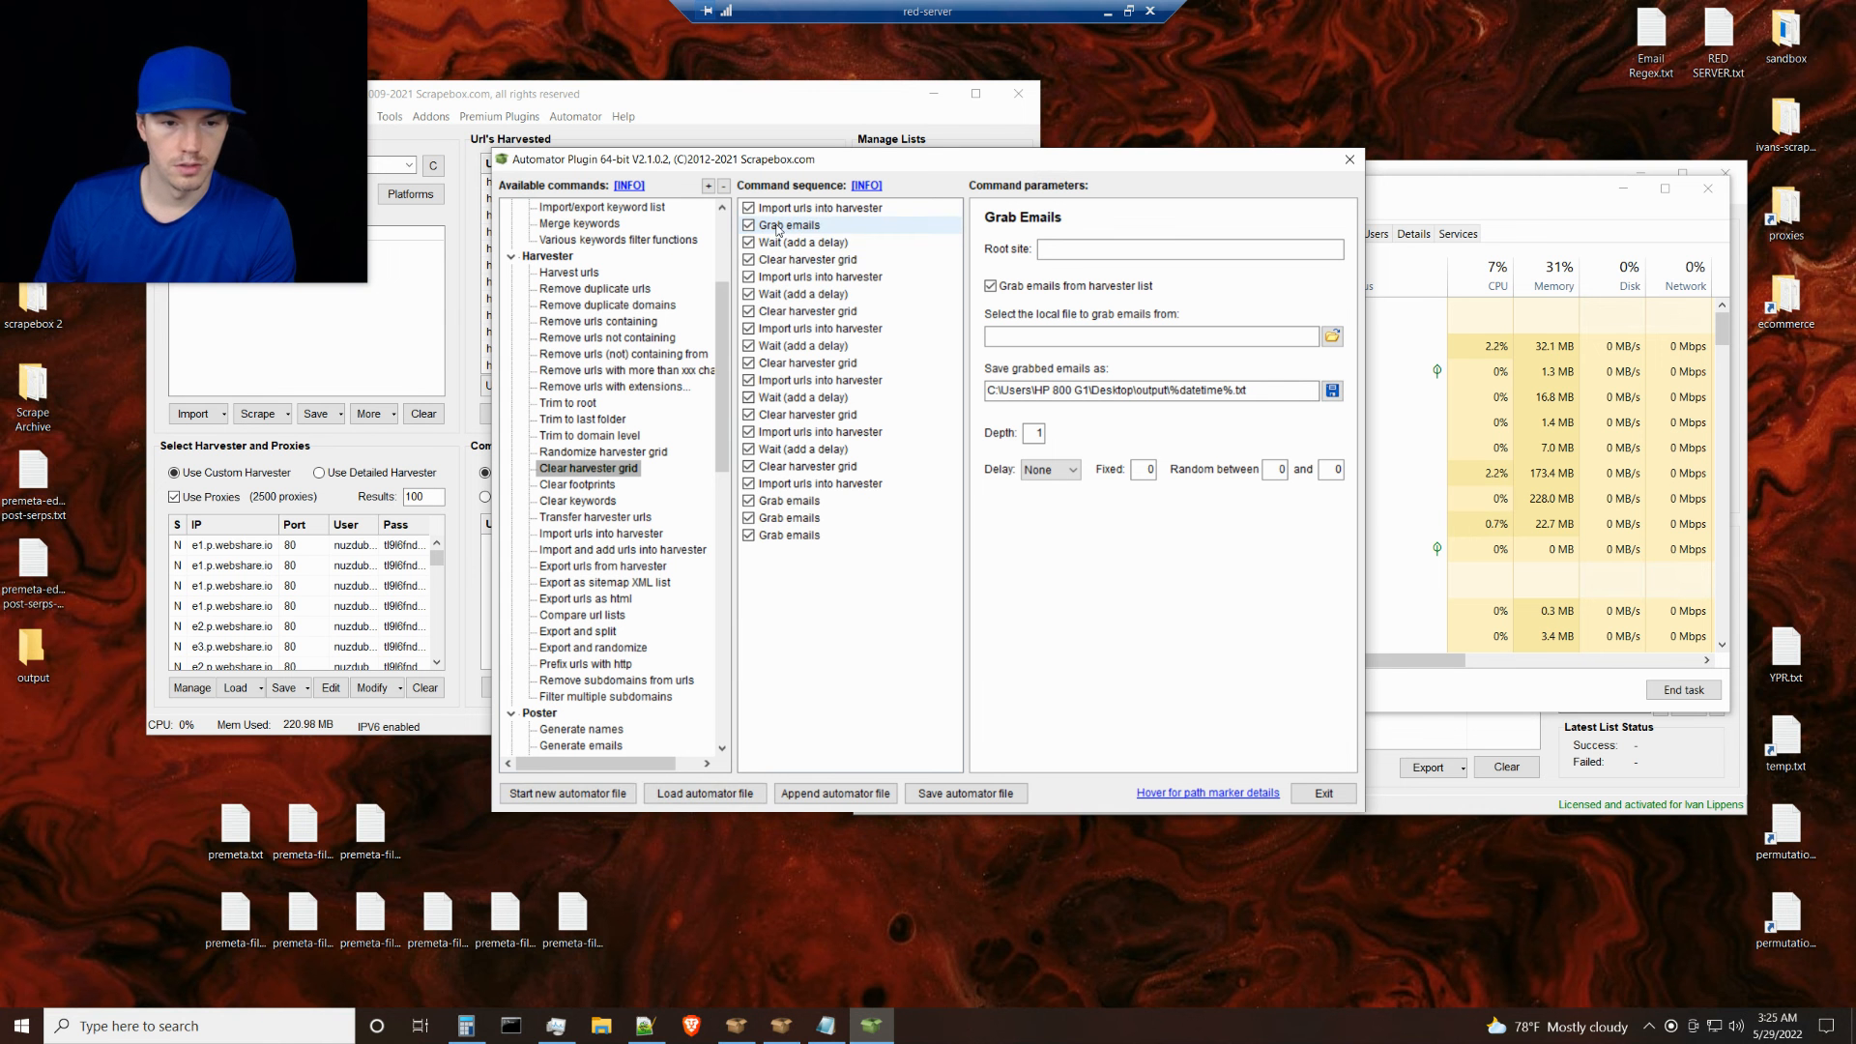
right_click(778, 230)
click(817, 244)
right_click(778, 230)
click(817, 244)
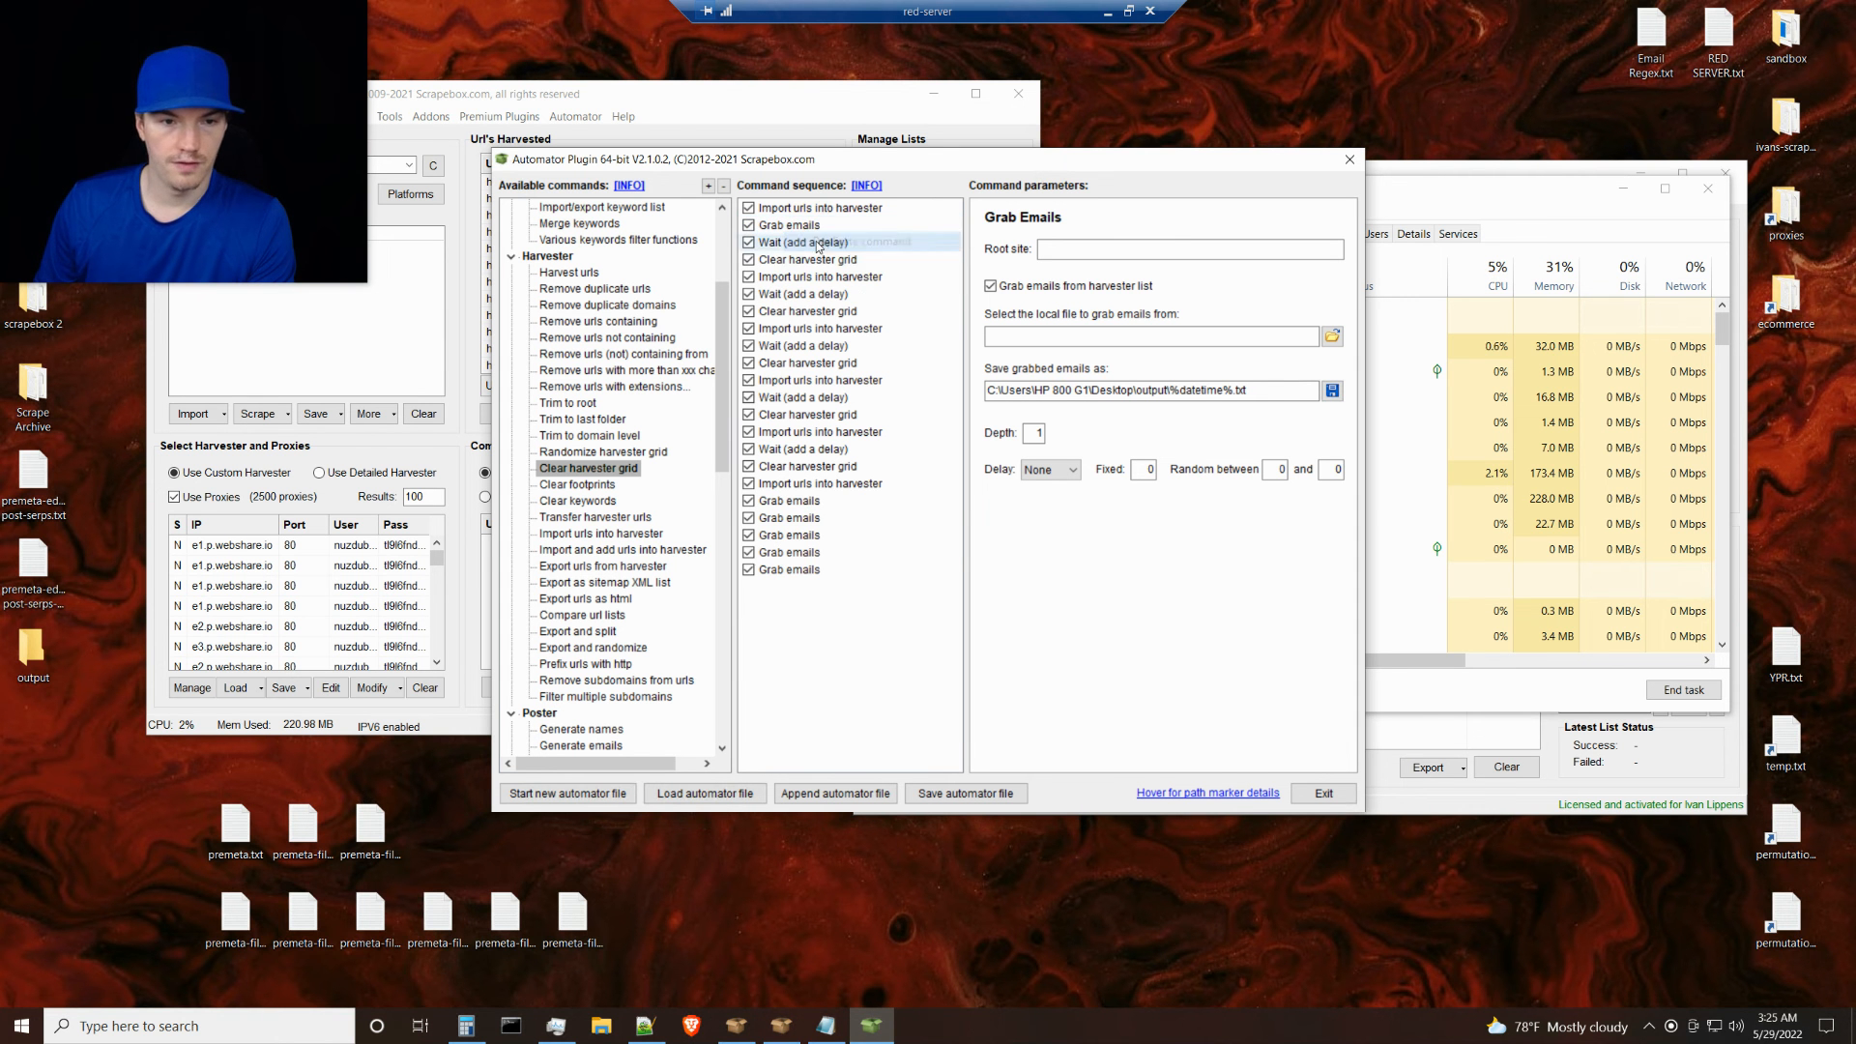
Move the duplicated Grab emails commands so that one directly follows each remaining Import urls into harvester command
drag(803, 499, 829, 294)
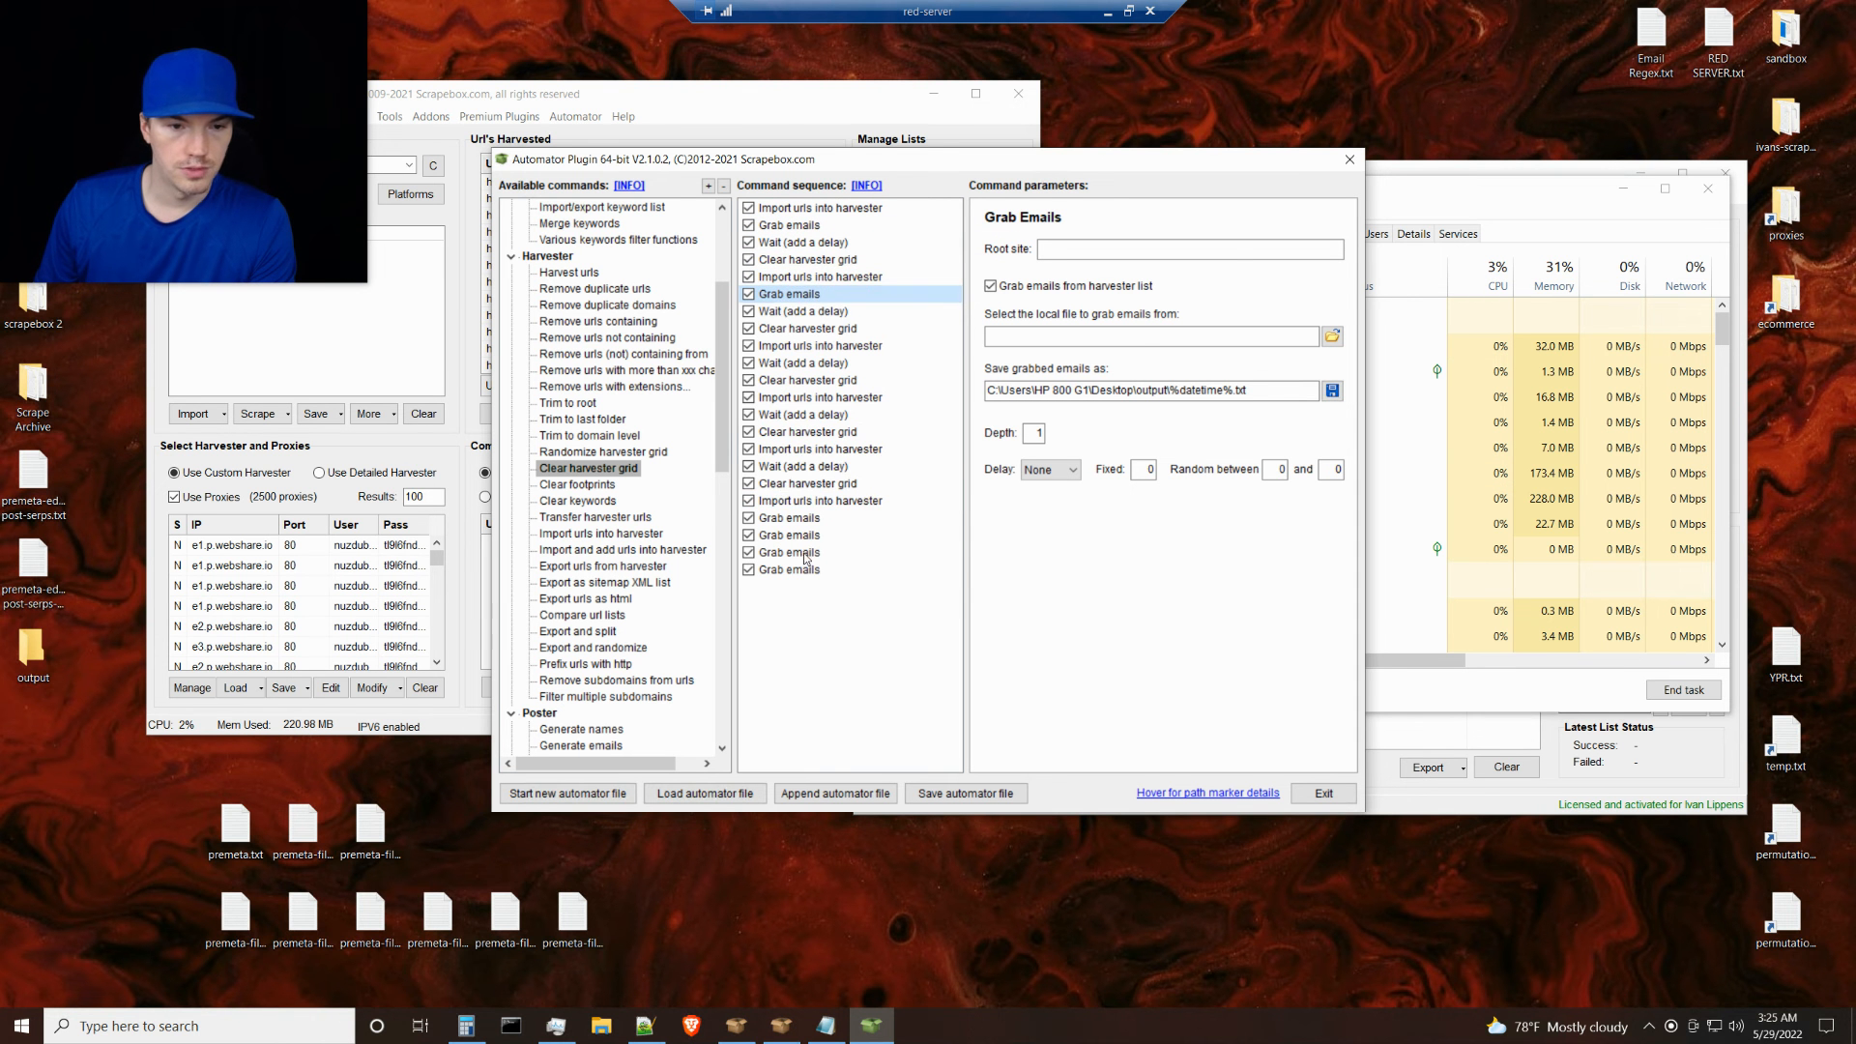
drag(807, 518, 810, 364)
drag(799, 537, 806, 431)
click(789, 551)
drag(789, 551, 795, 505)
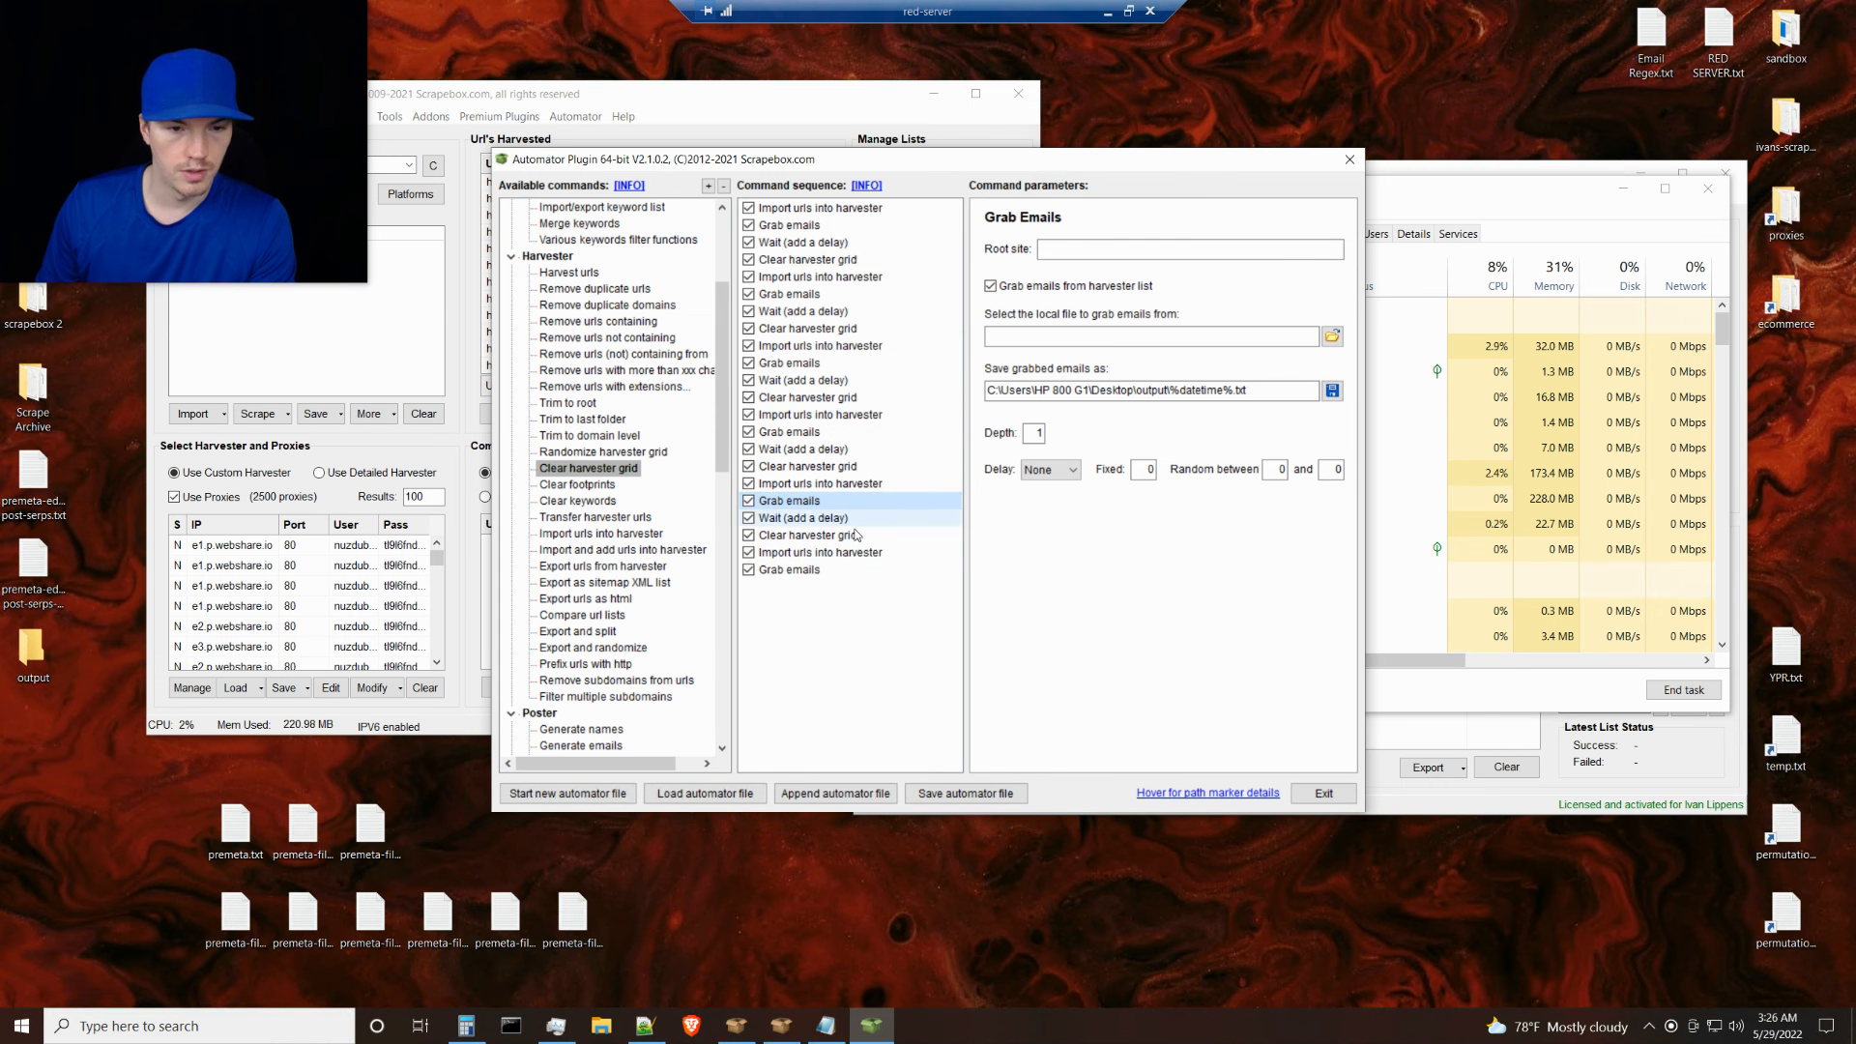
click(821, 665)
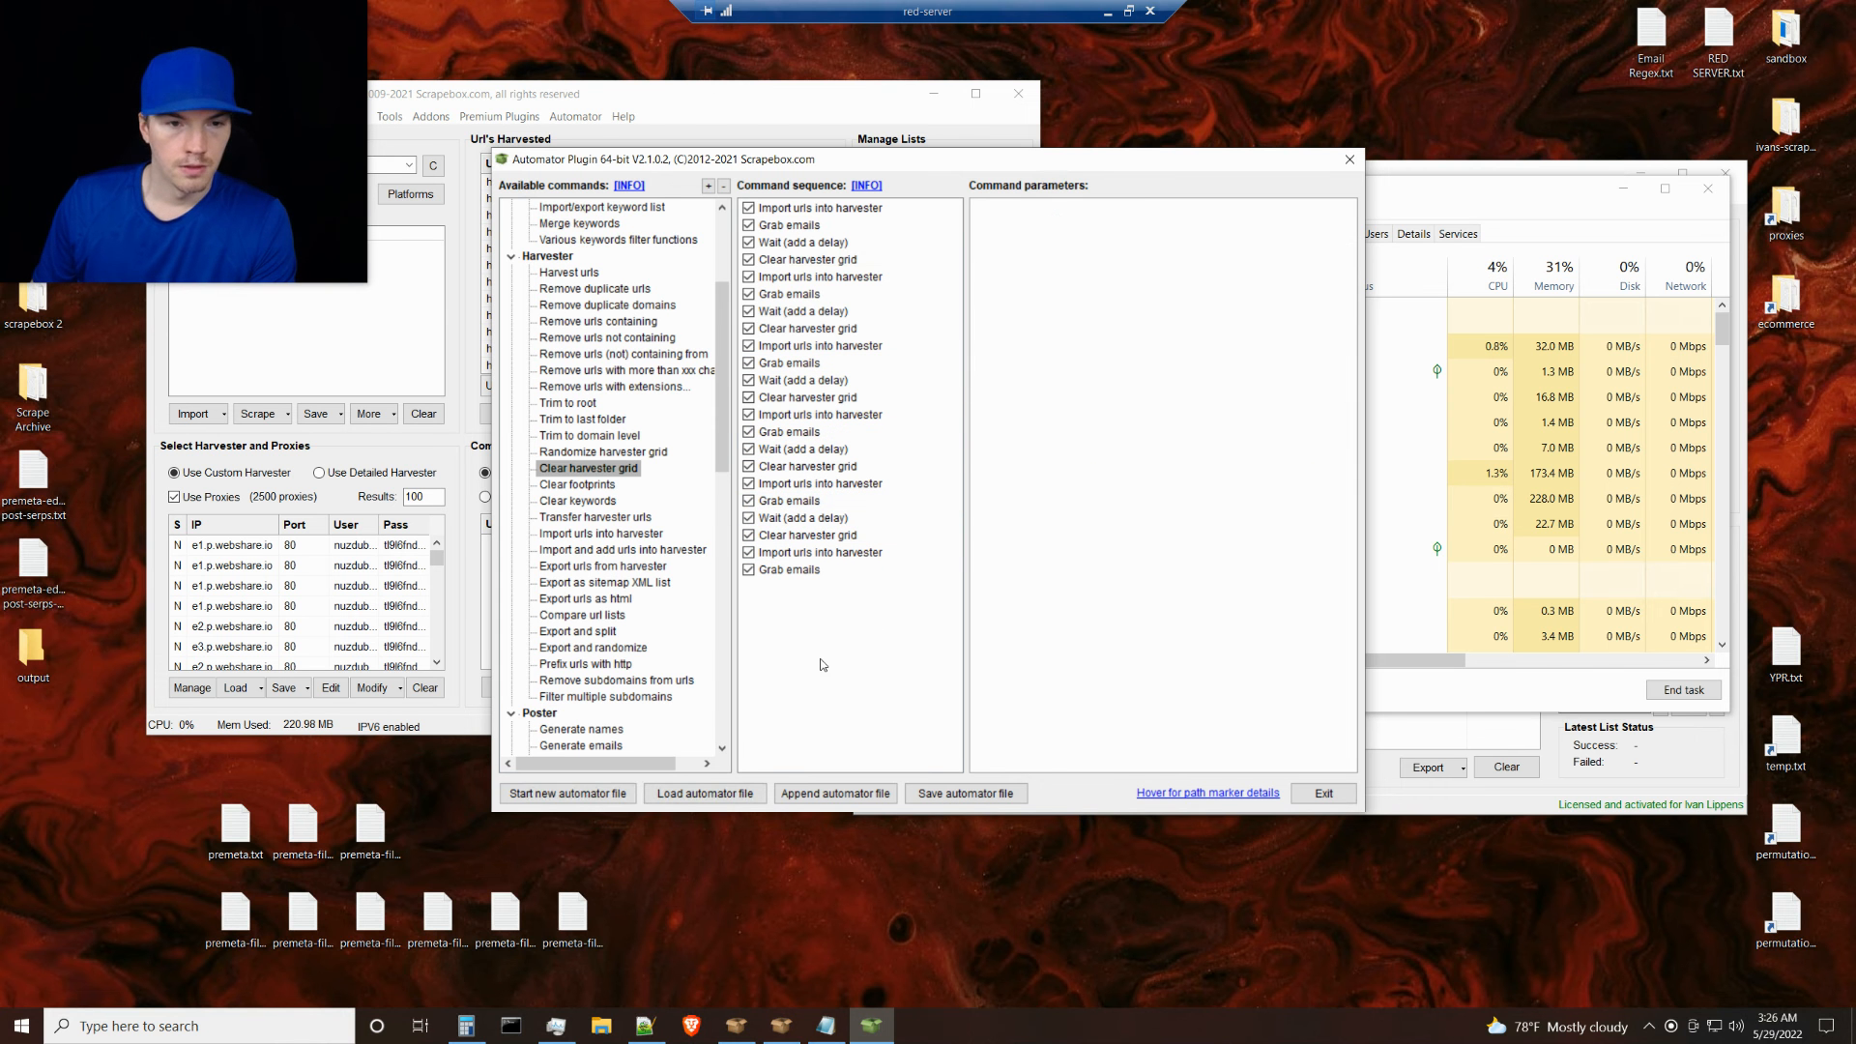
Check which footprint file each of the six Import urls into harvester commands imports
click(805, 211)
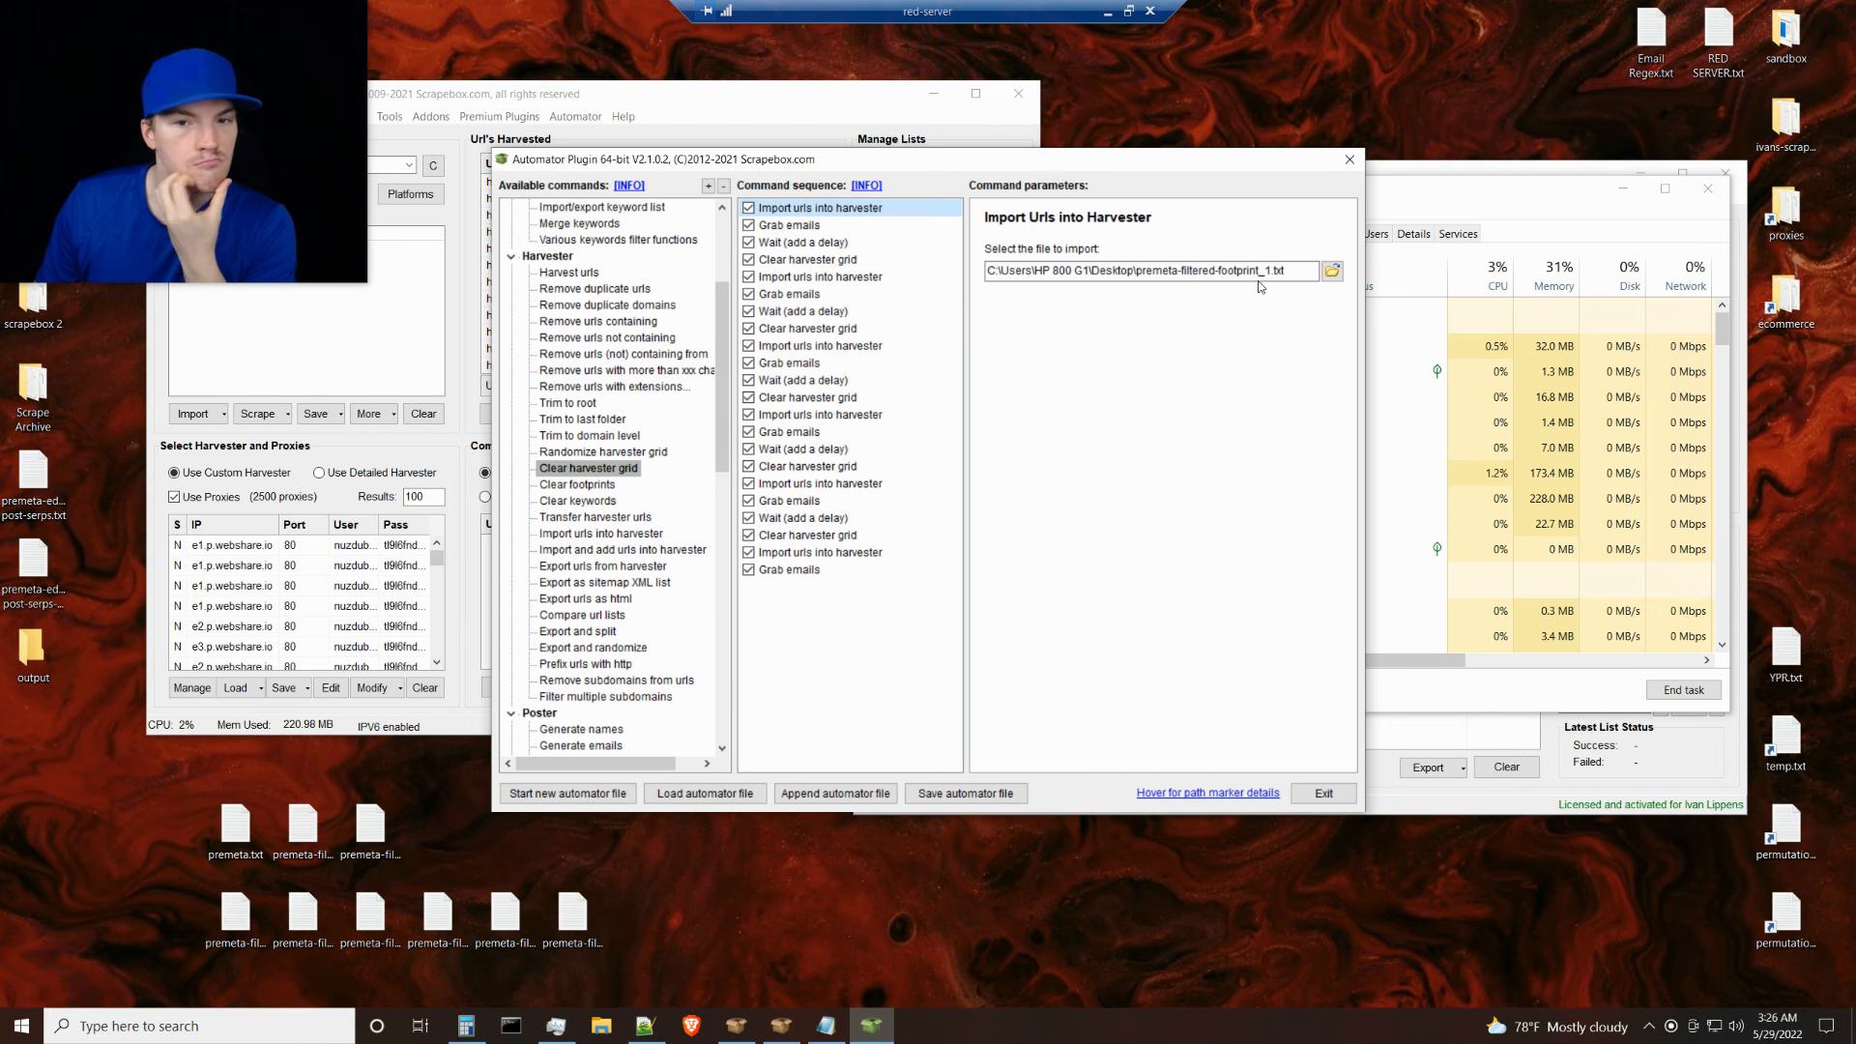
click(848, 278)
click(850, 347)
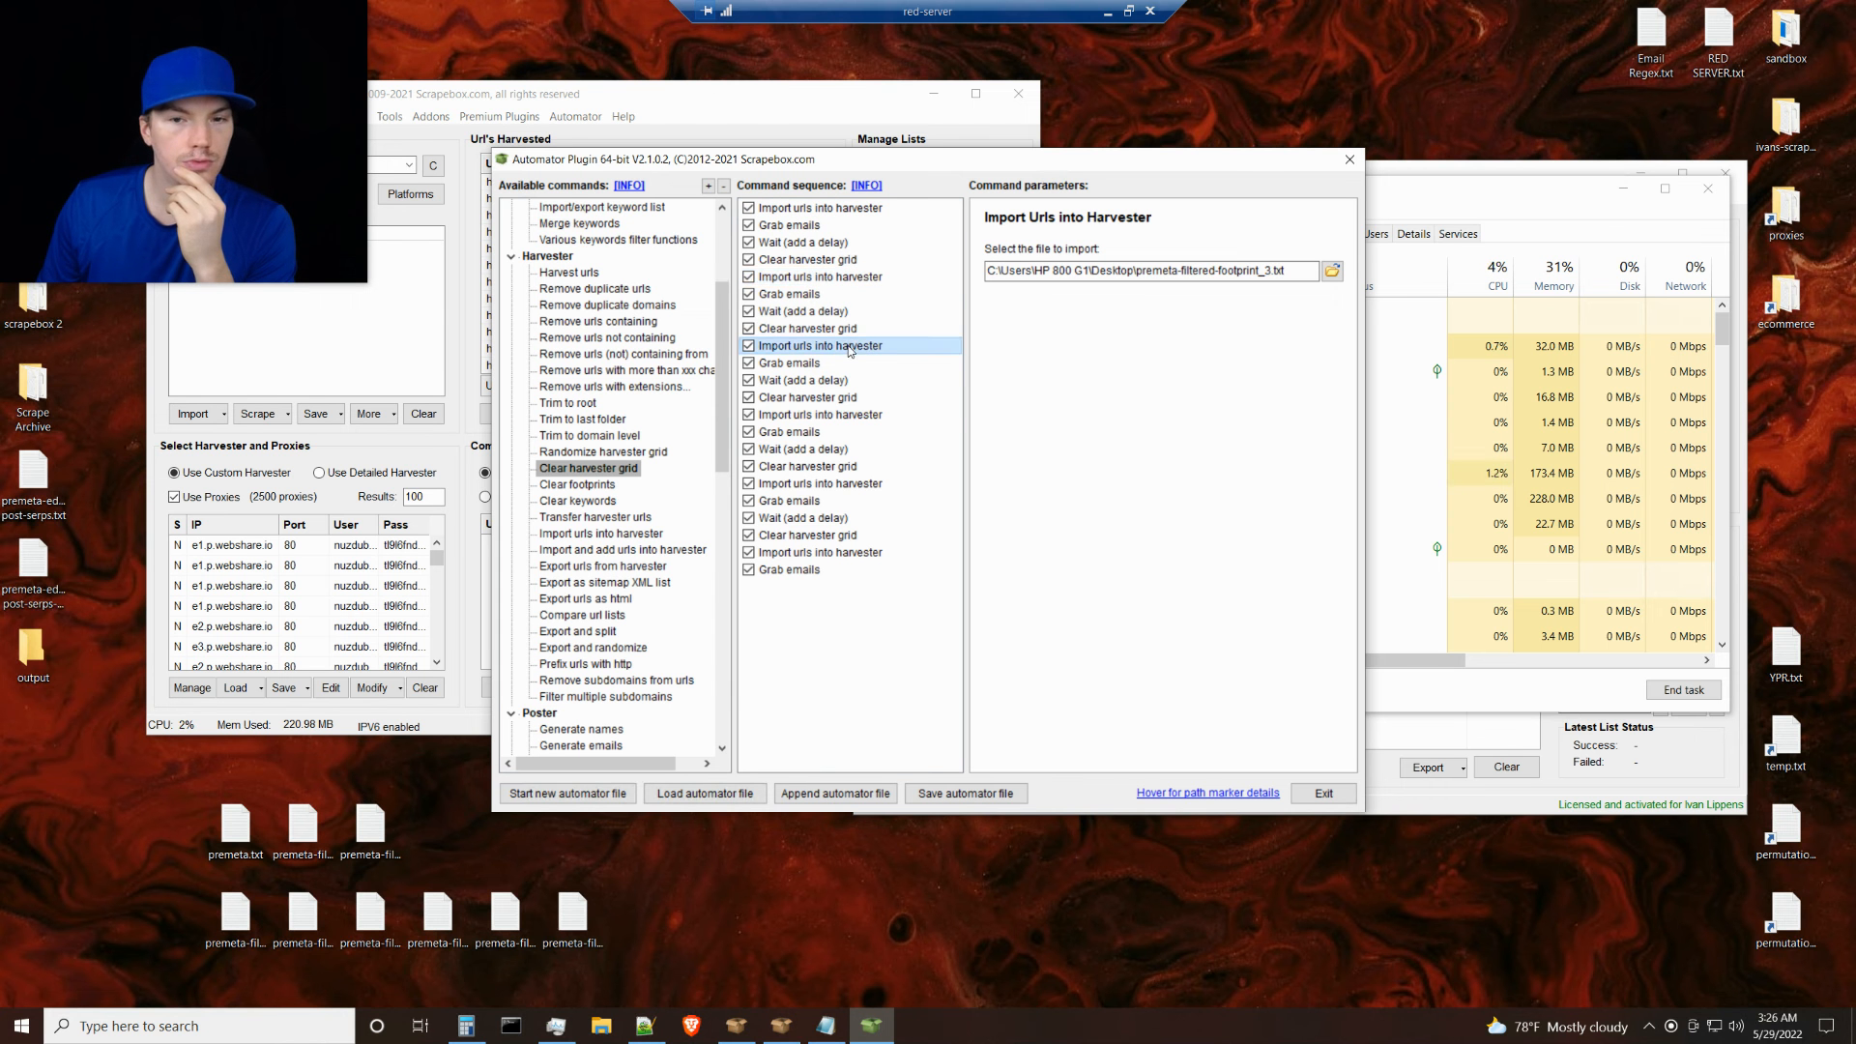
click(856, 416)
click(856, 484)
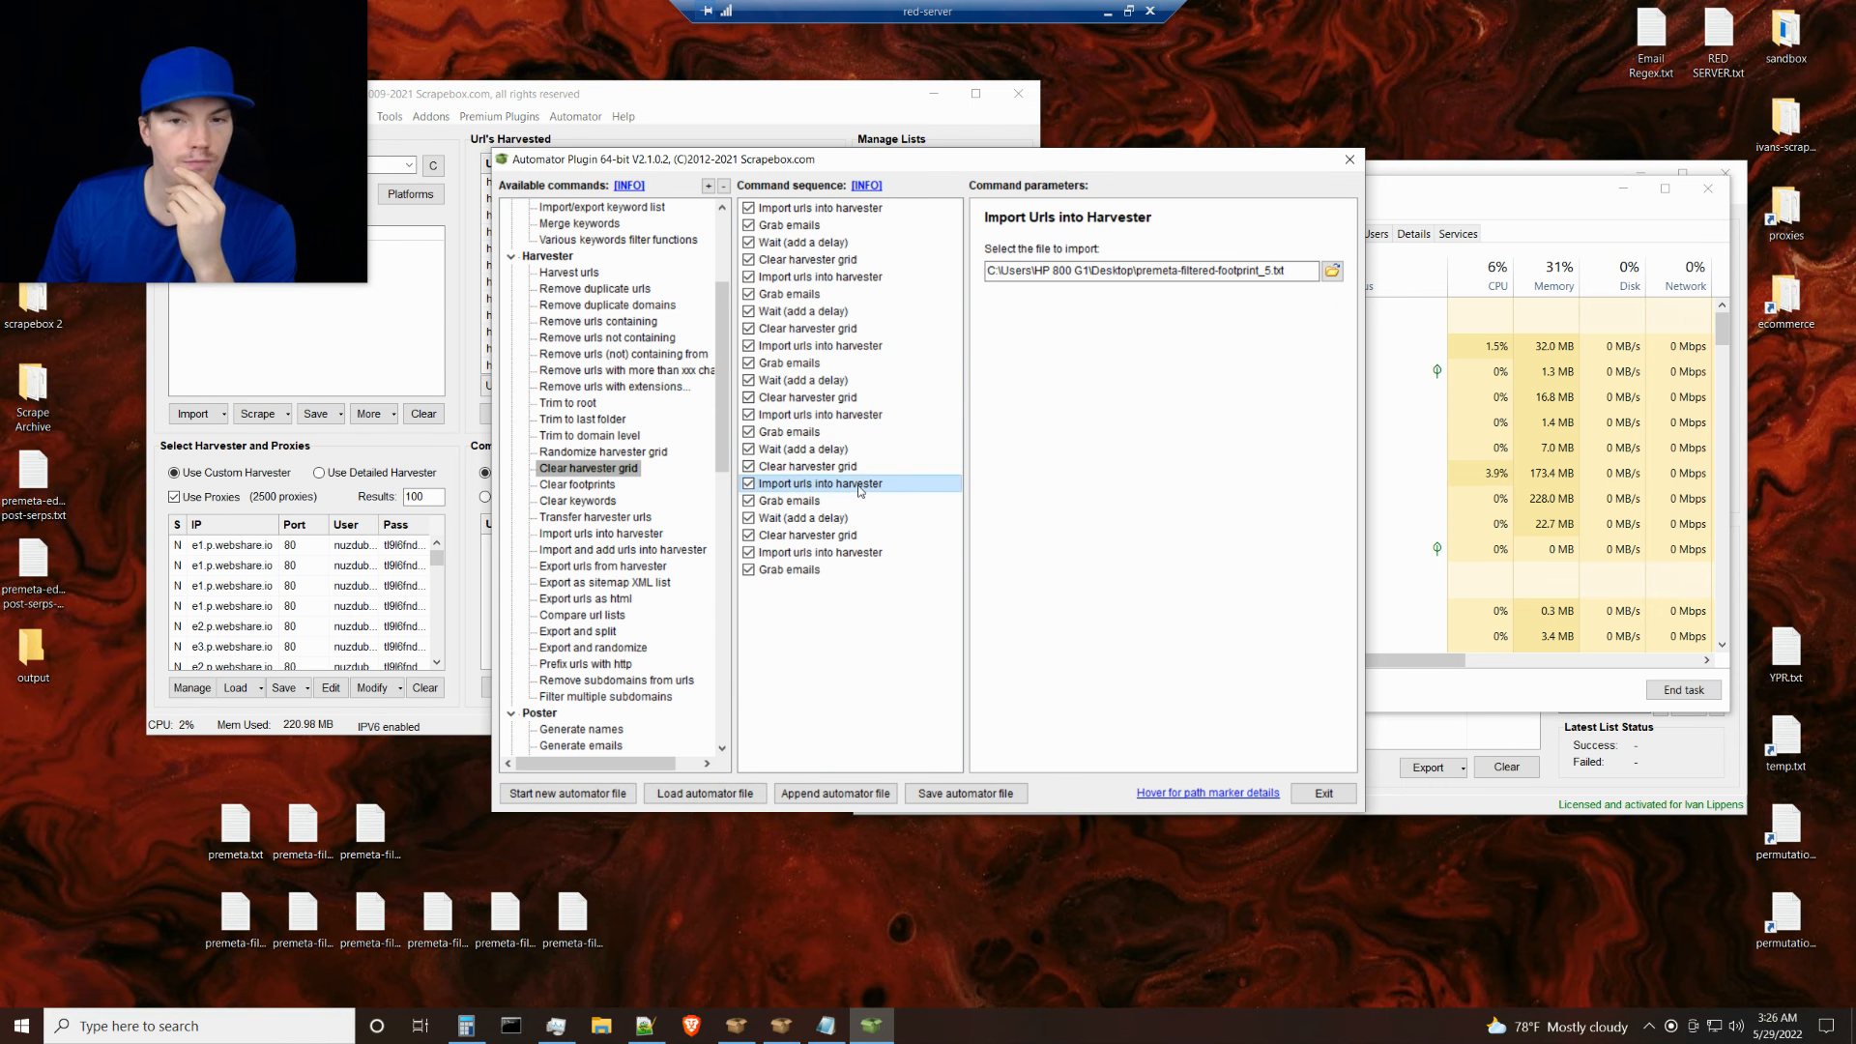
click(859, 554)
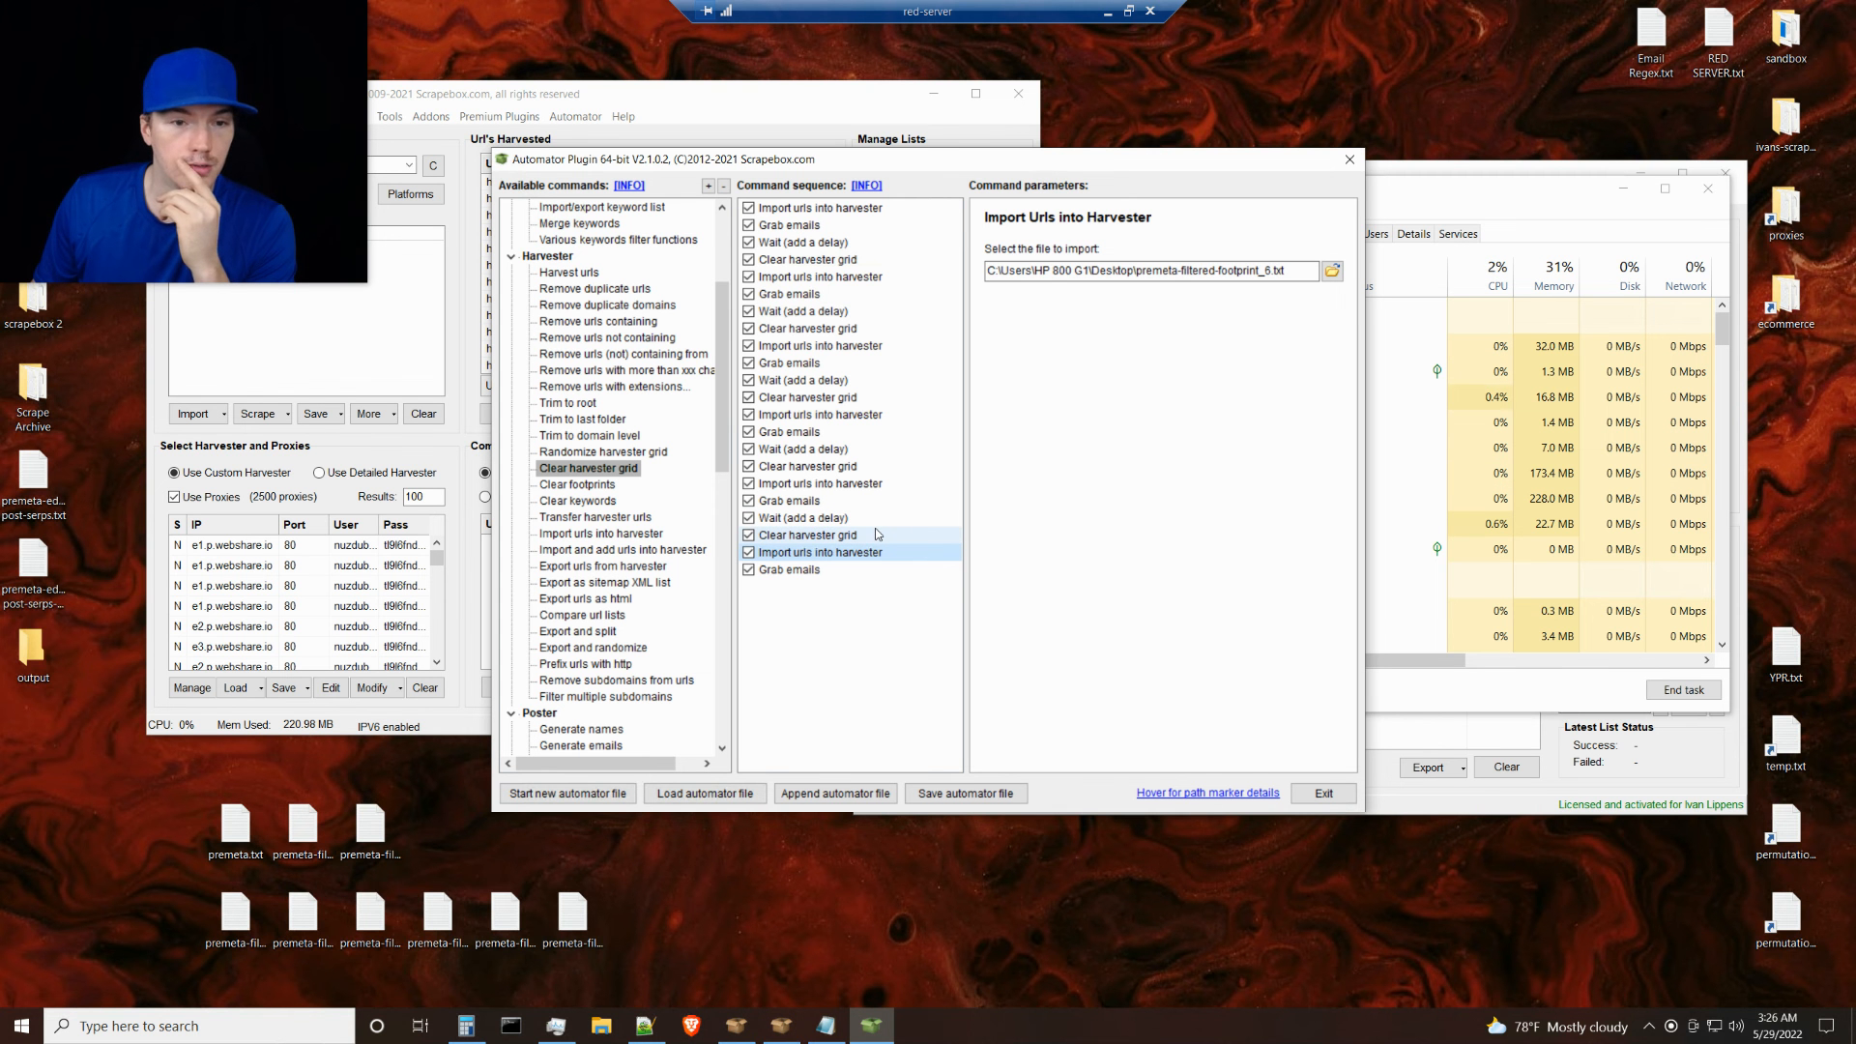
Duplicate the first Wait command so that a delay follows the last Grab emails command
right_click(800, 249)
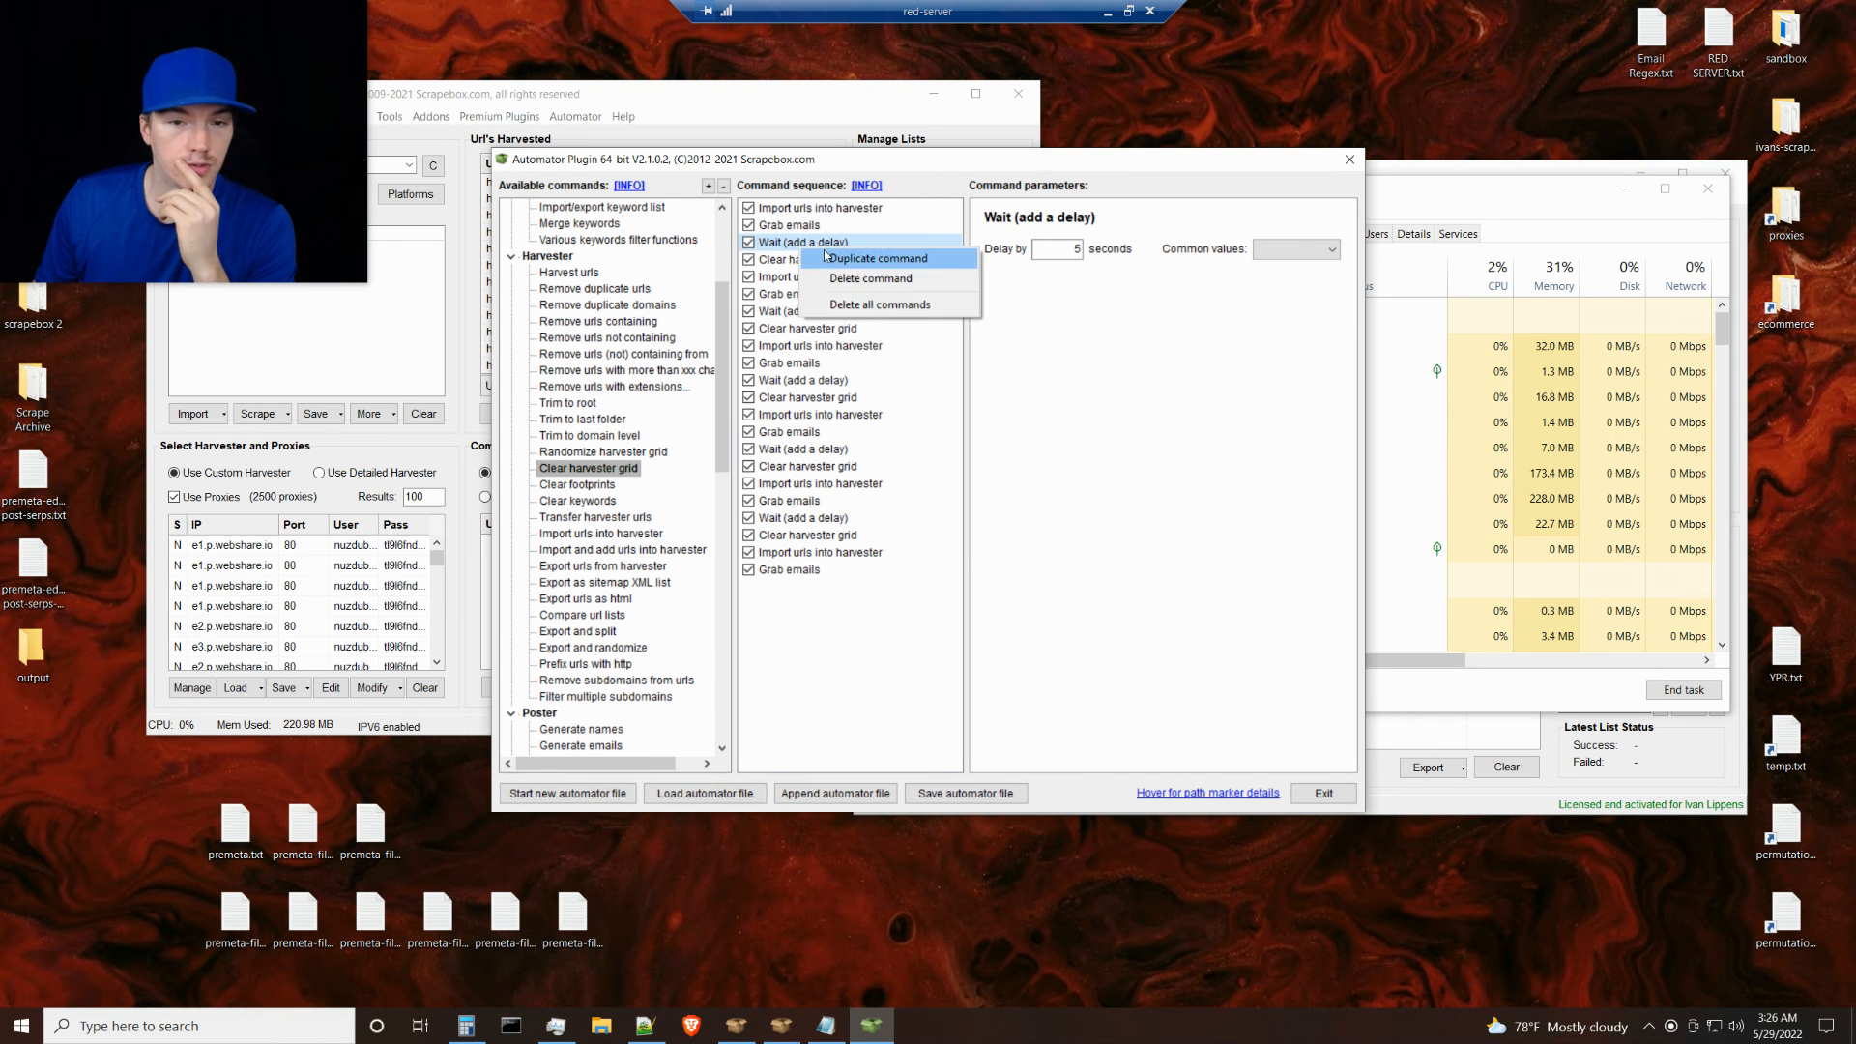
click(881, 259)
click(788, 587)
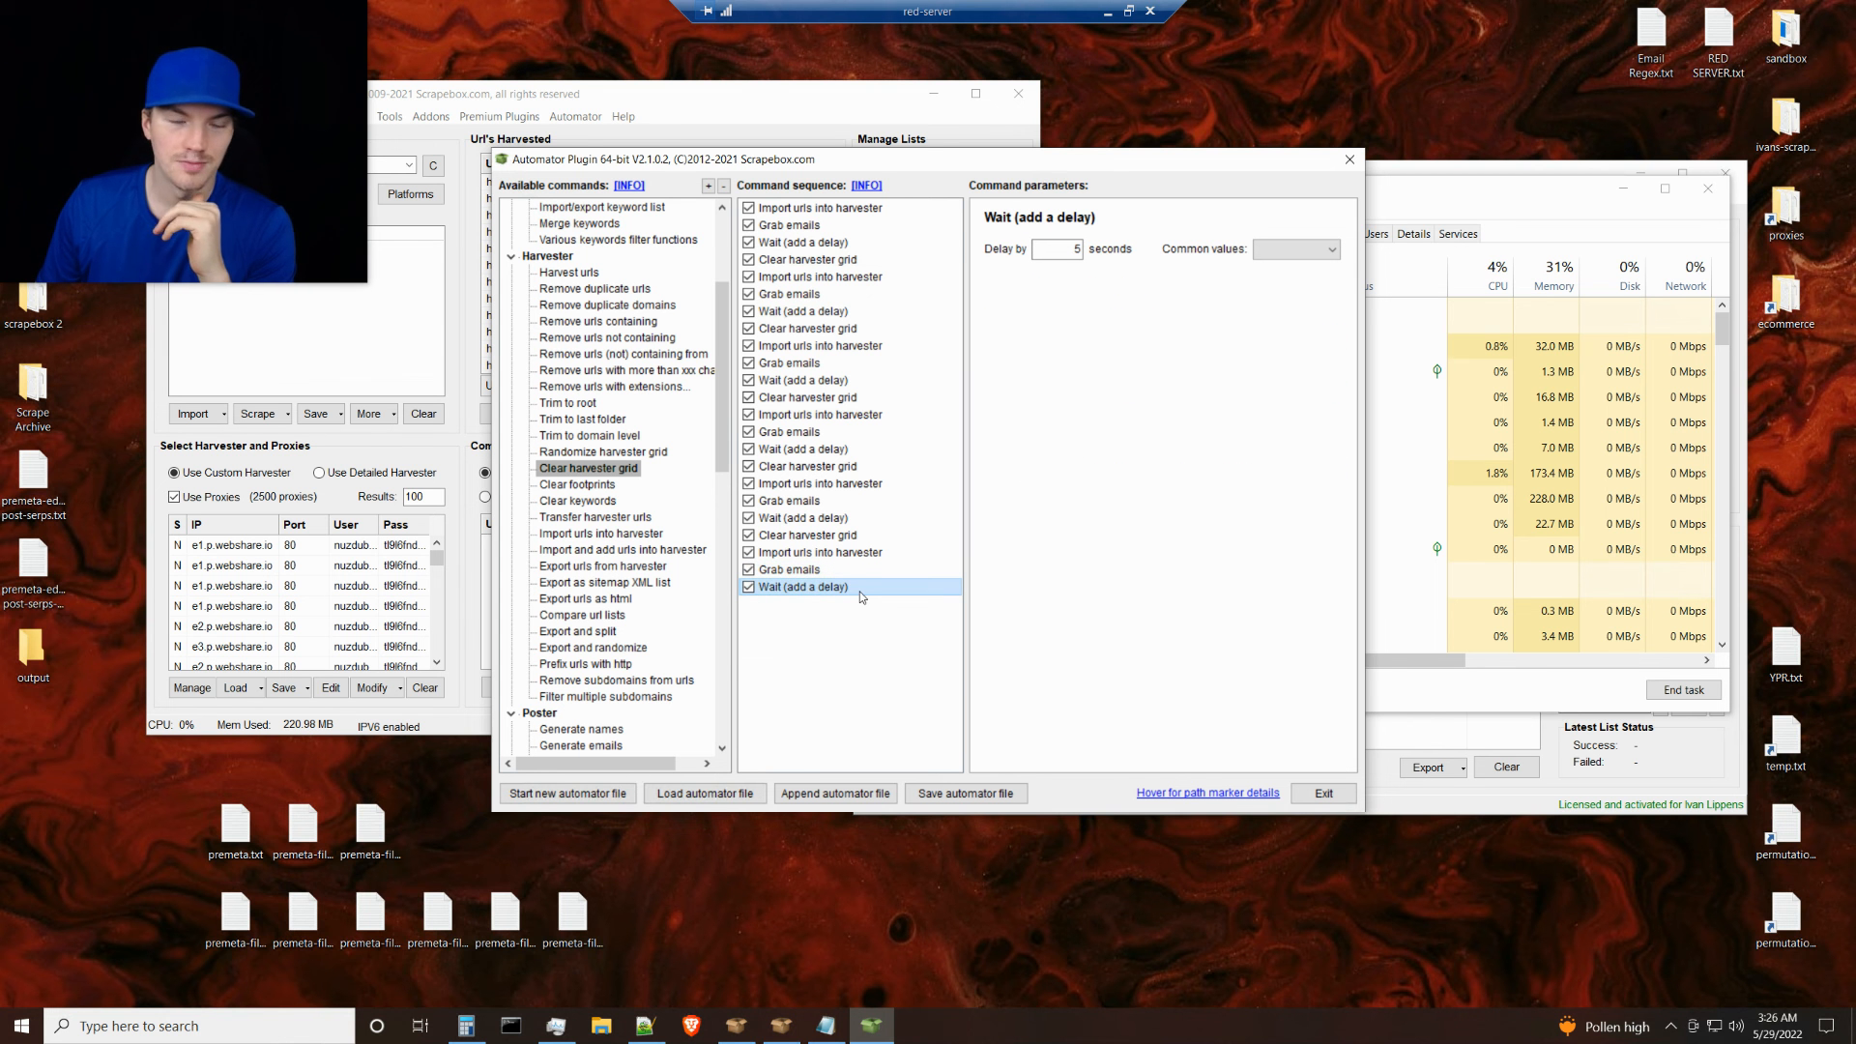
Review the first group of commands and duplicate a Clear harvester grid command to the end of the sequence
click(793, 243)
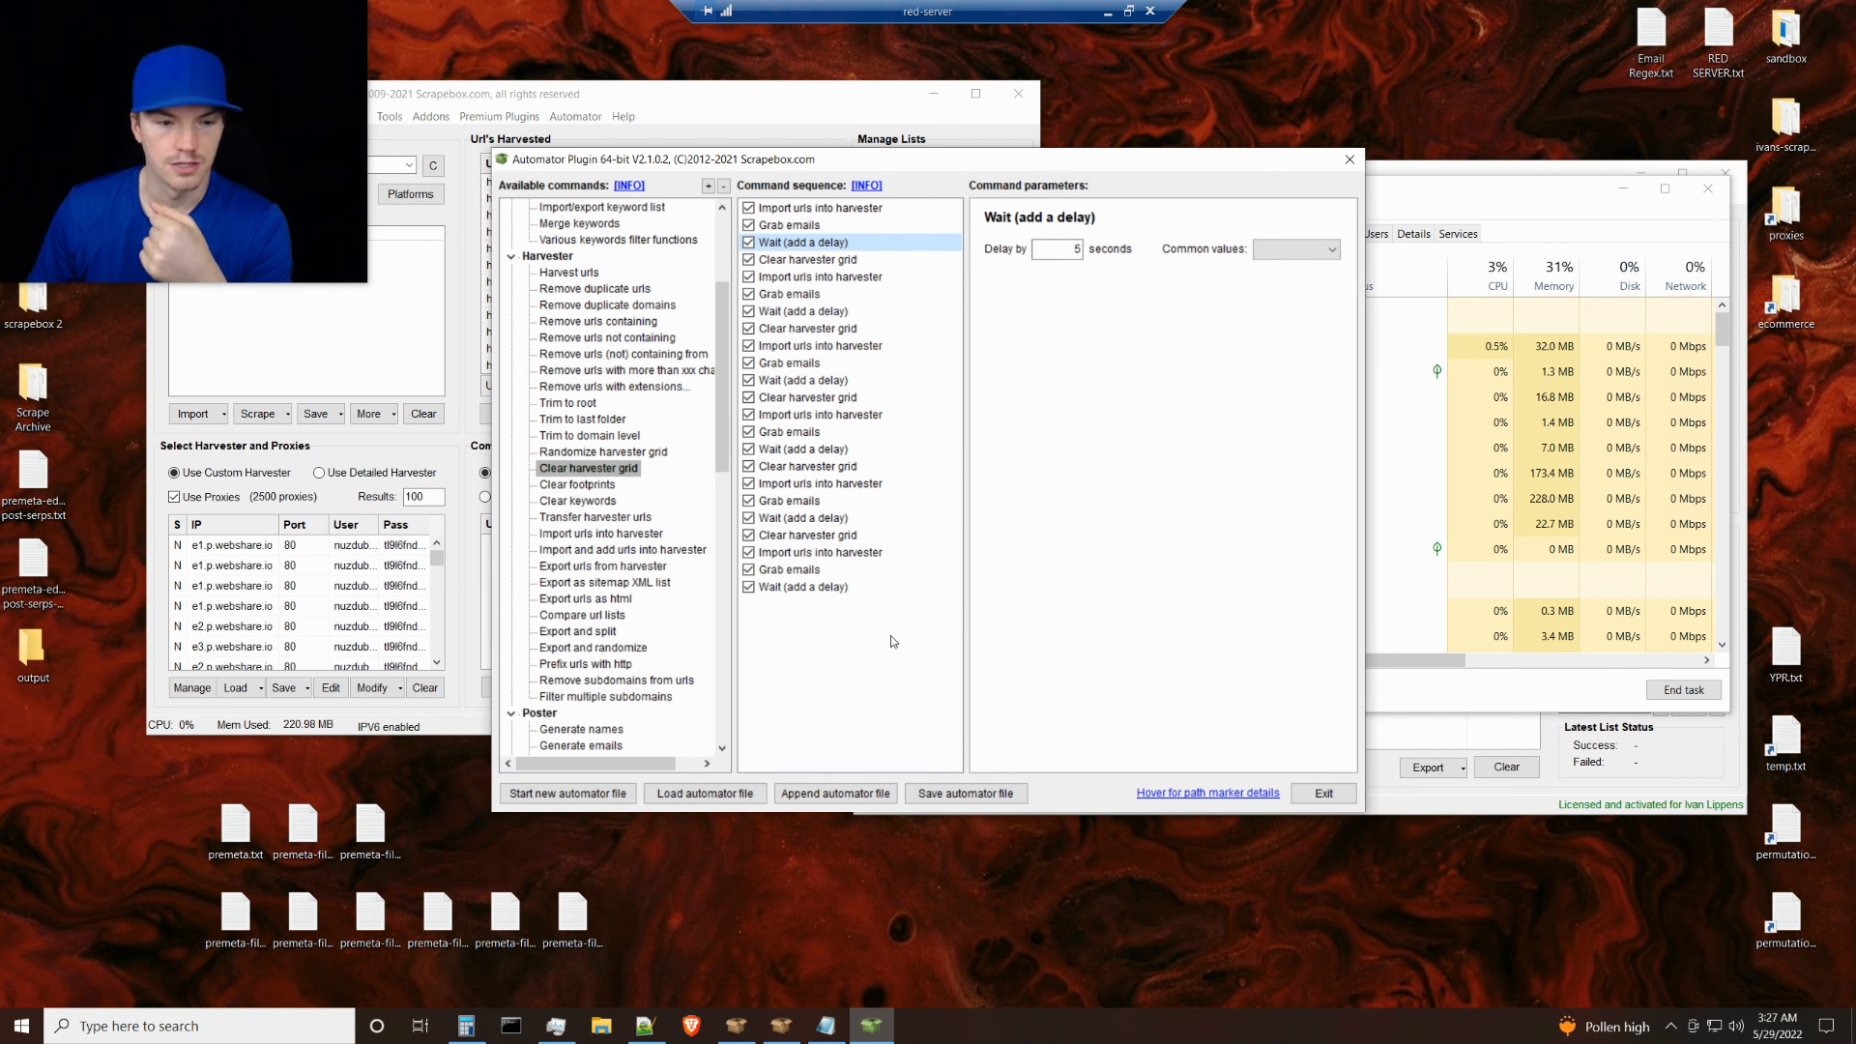
click(845, 263)
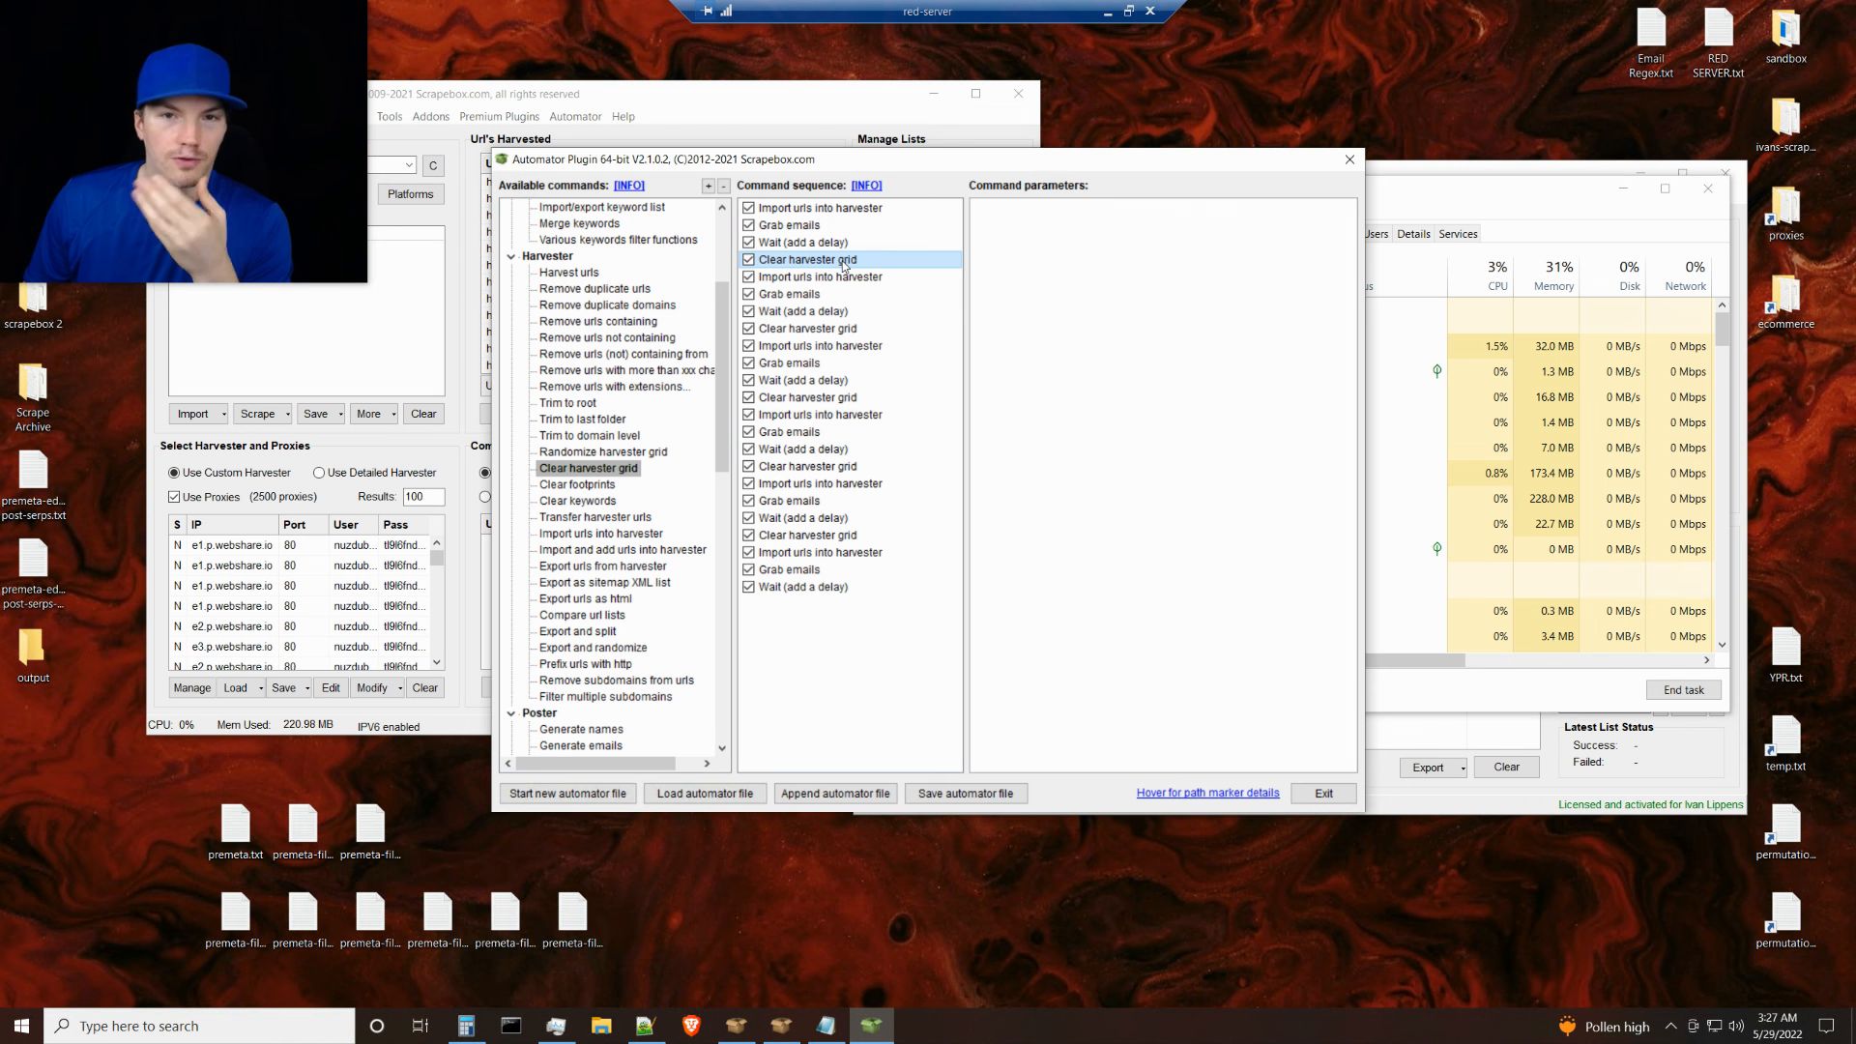
click(819, 225)
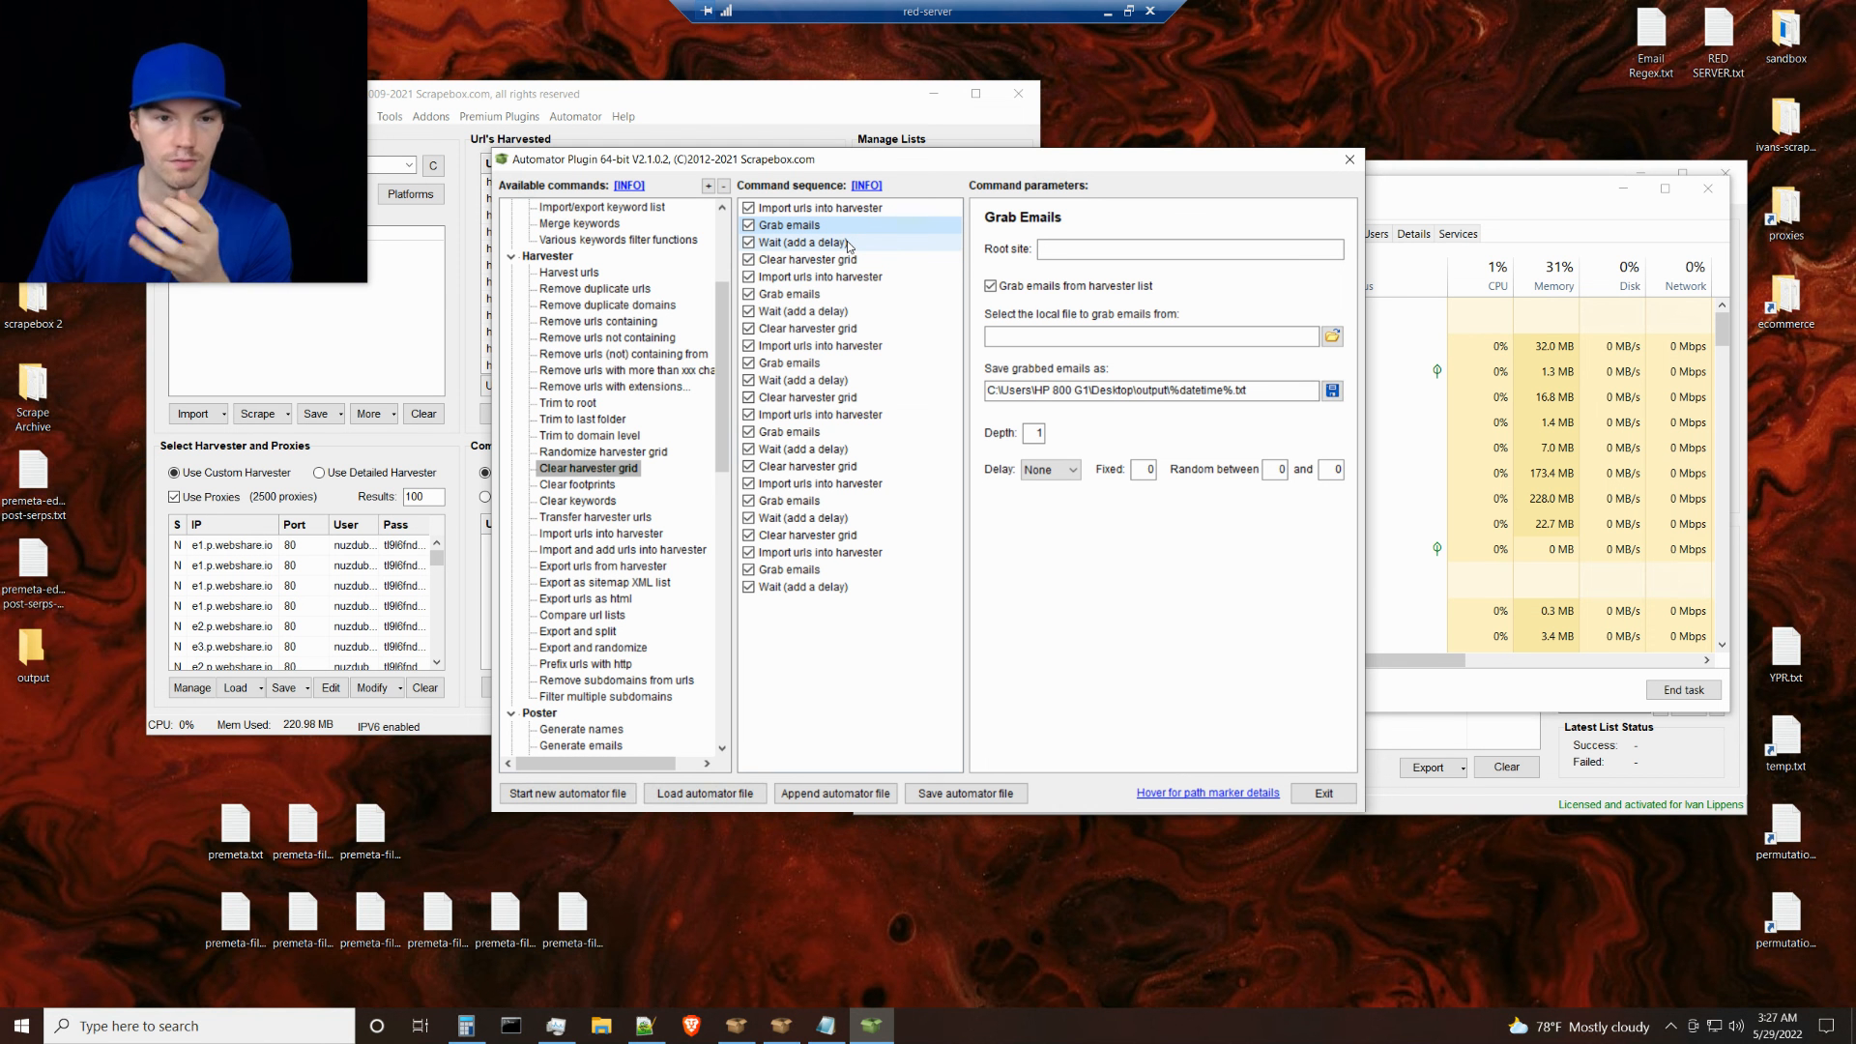
key(Up)
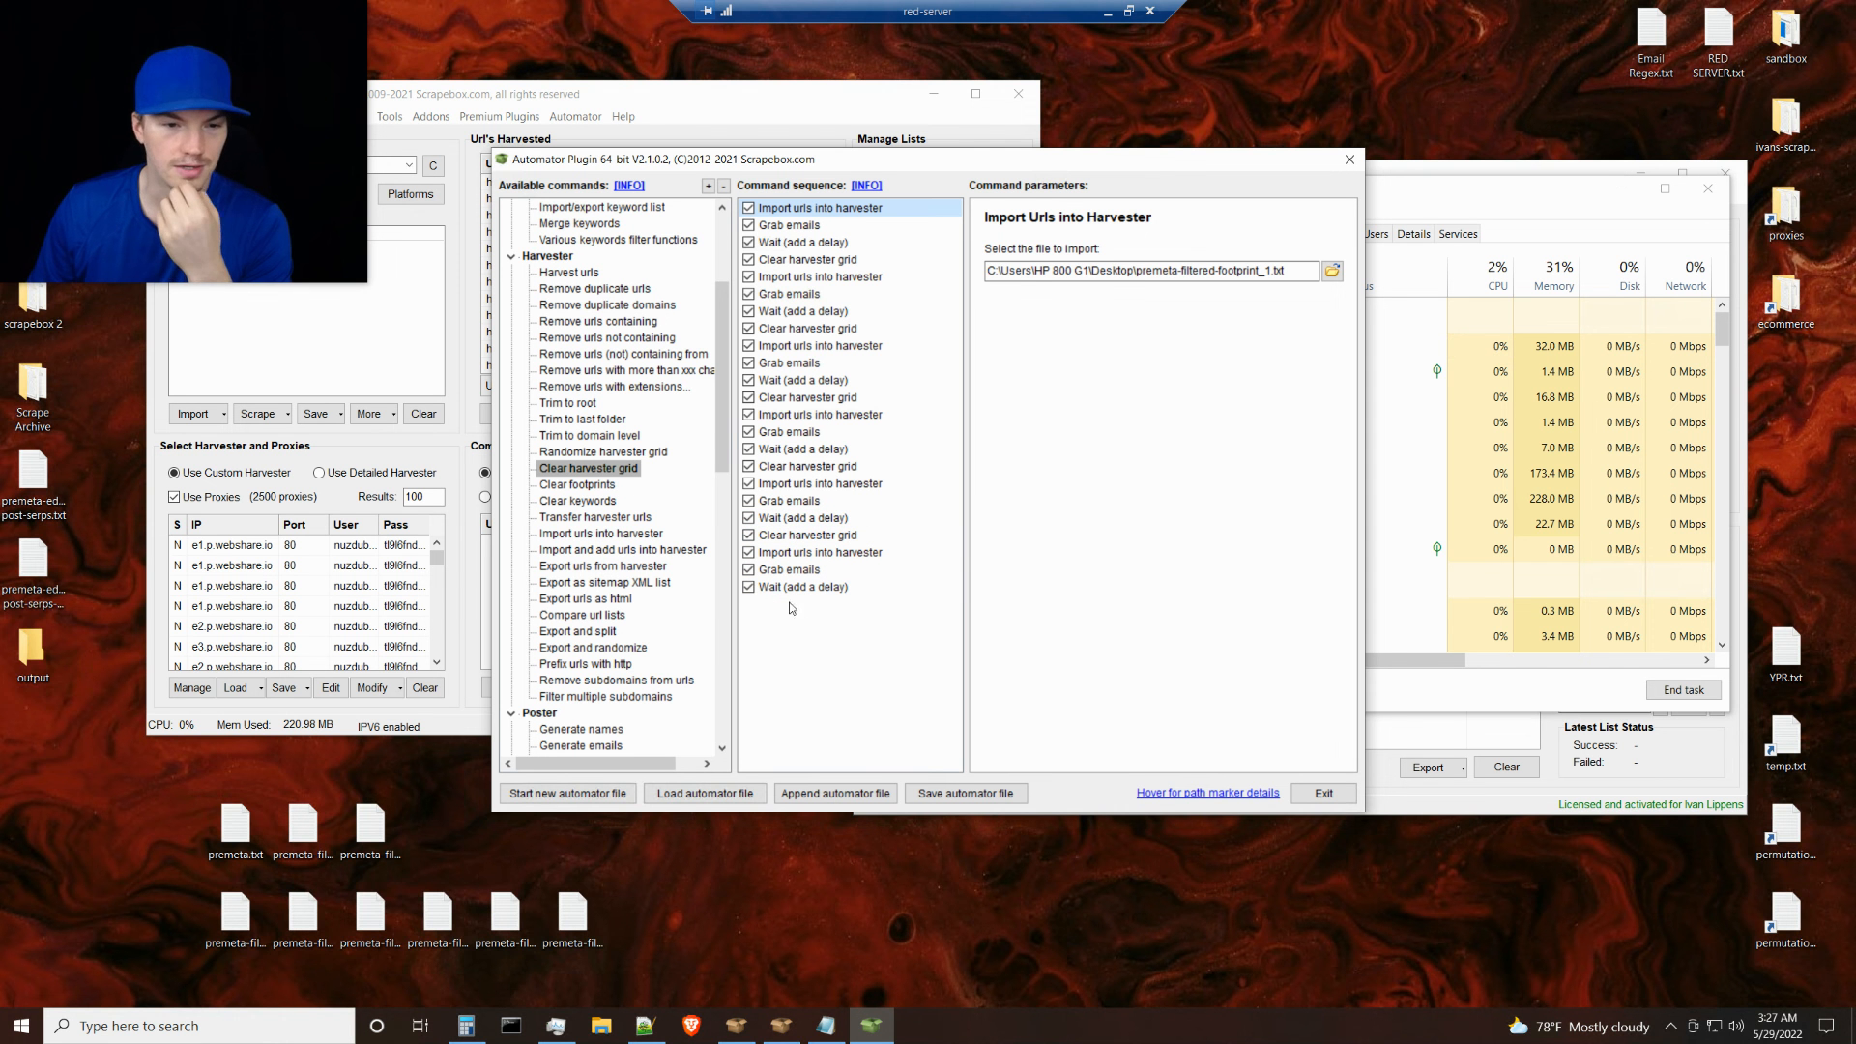
right_click(834, 537)
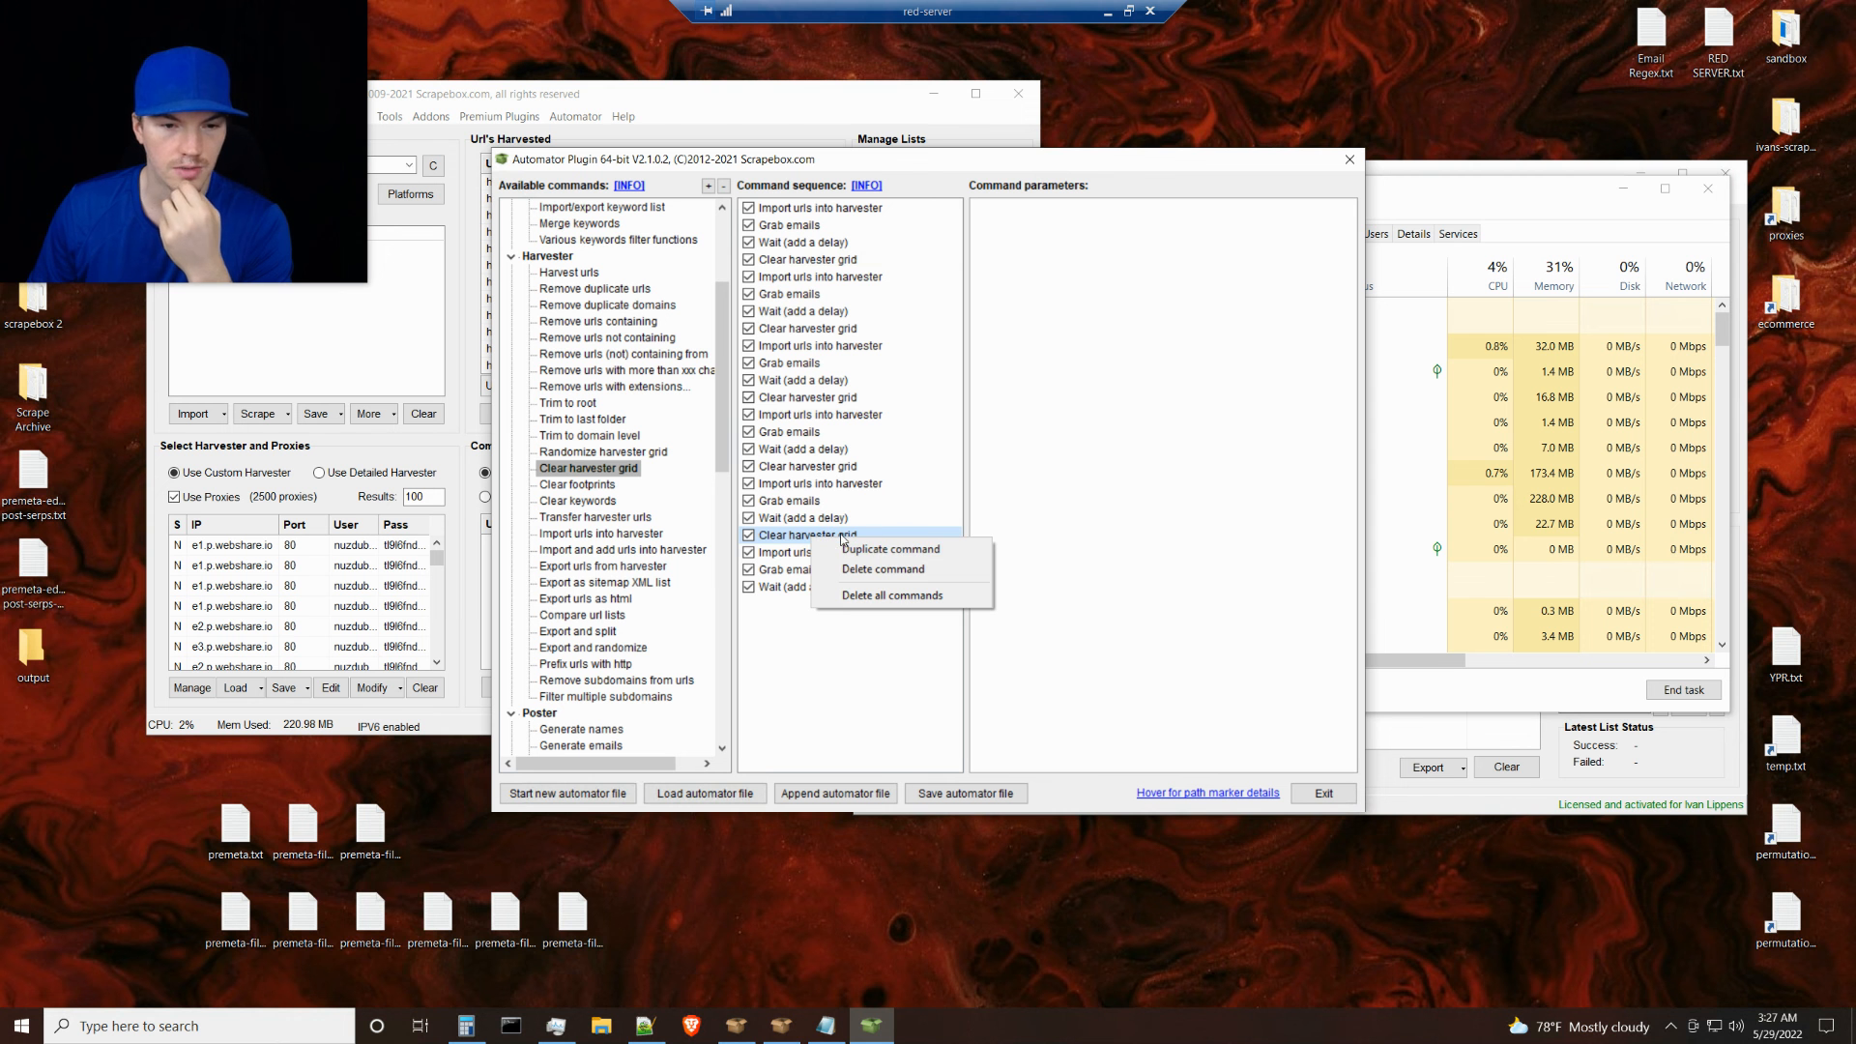
click(885, 549)
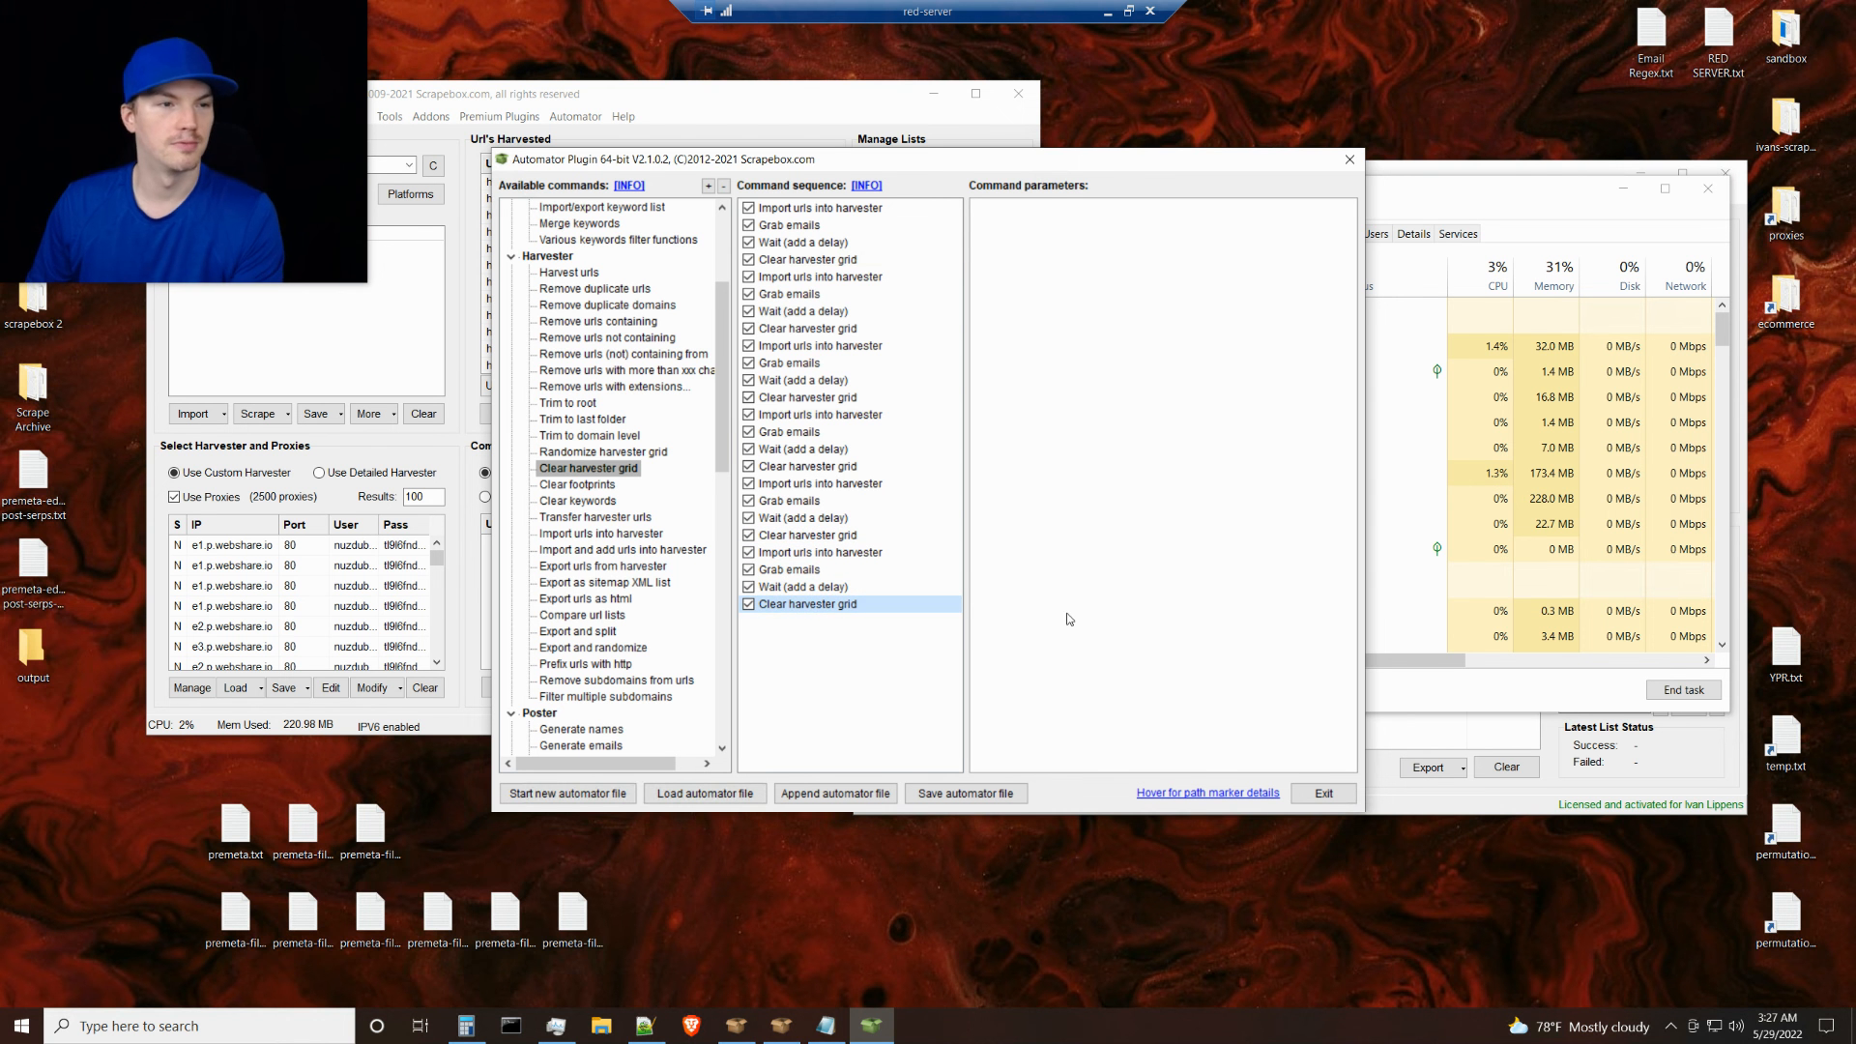
Save the automator file as email-grab-sequence-template in the ivans-scrapebox-b2b-lead-automator folder on the Desktop
click(962, 794)
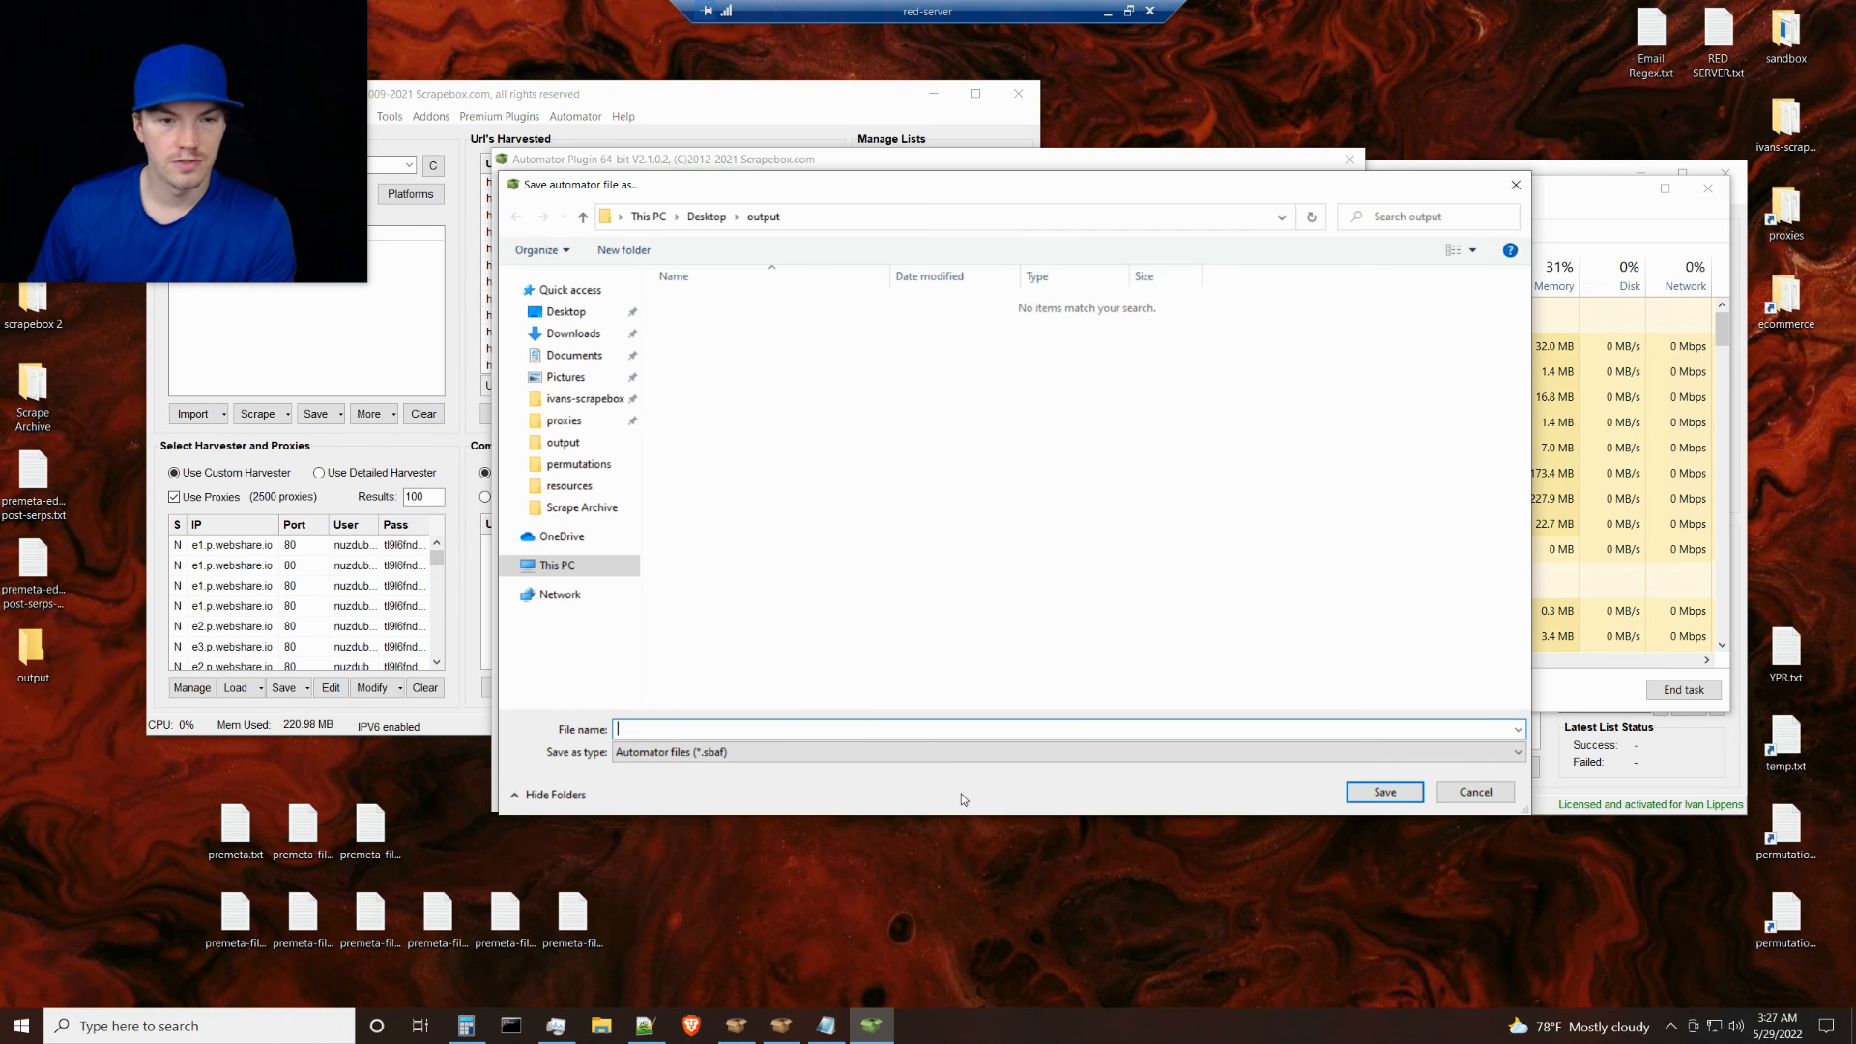
click(720, 218)
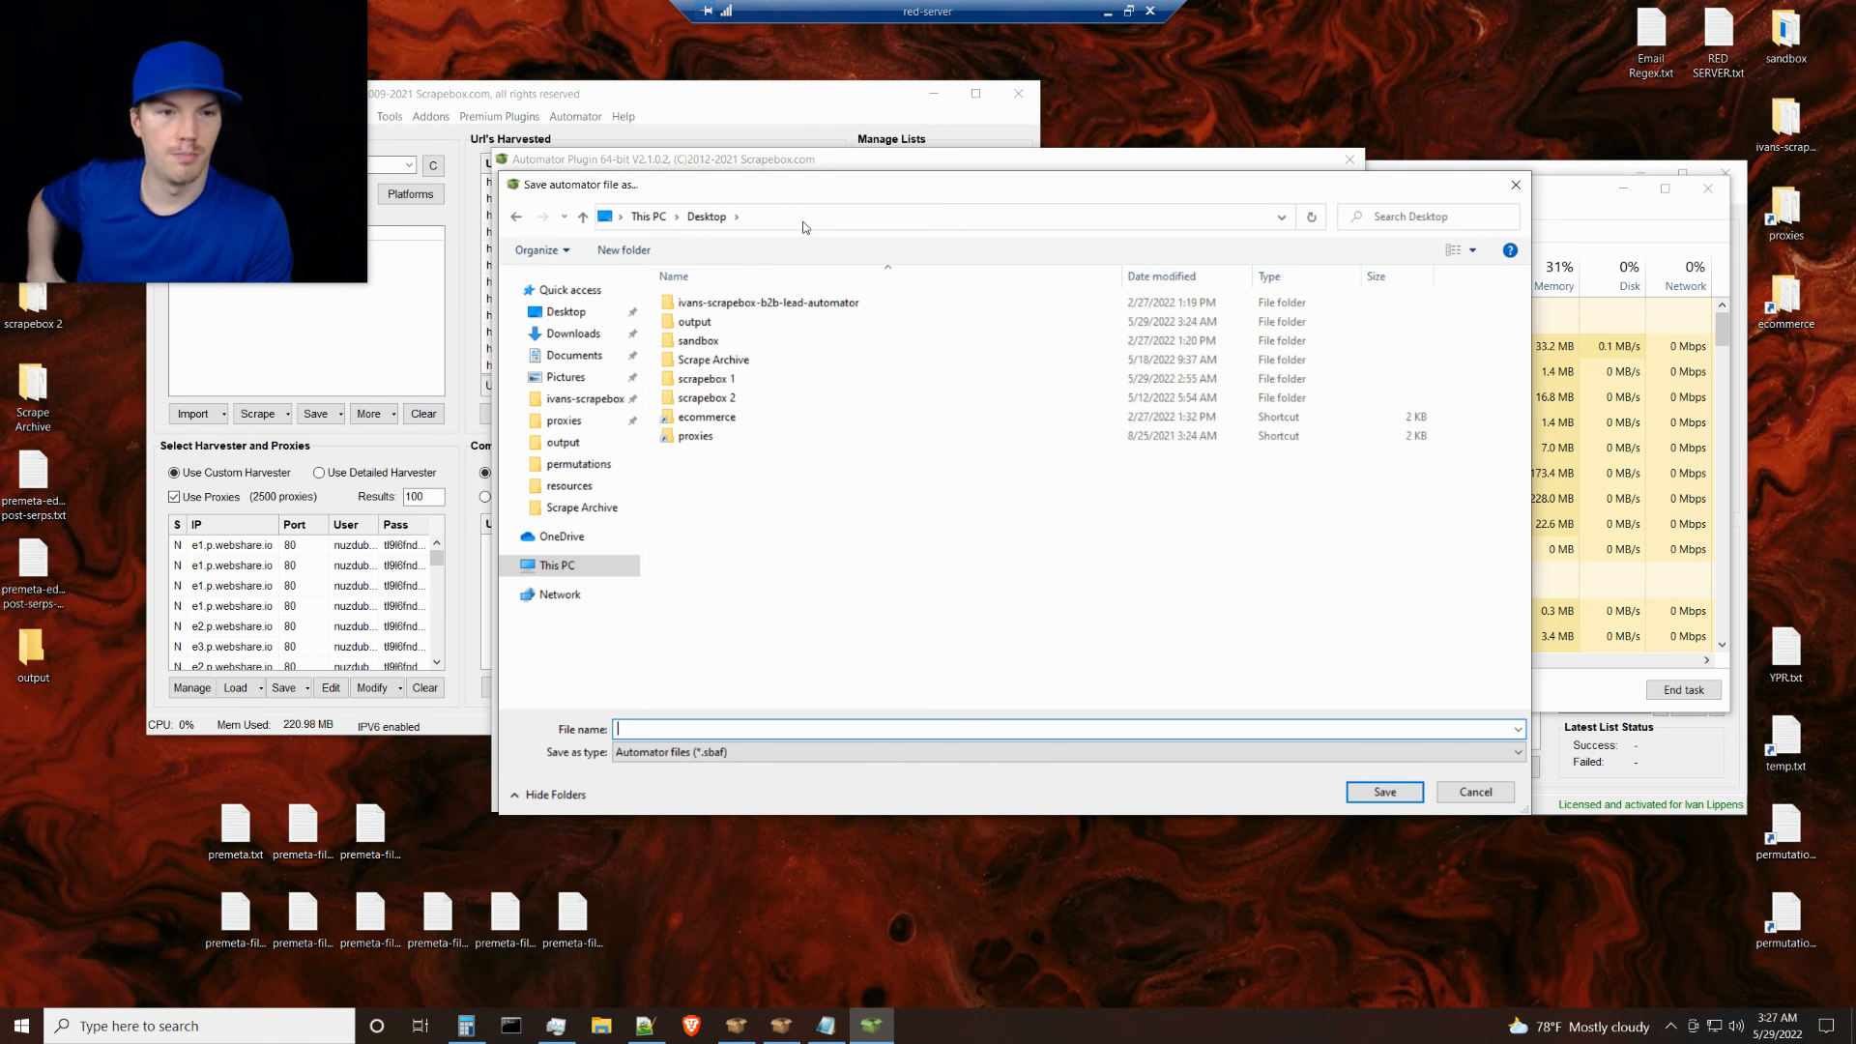
click(304, 925)
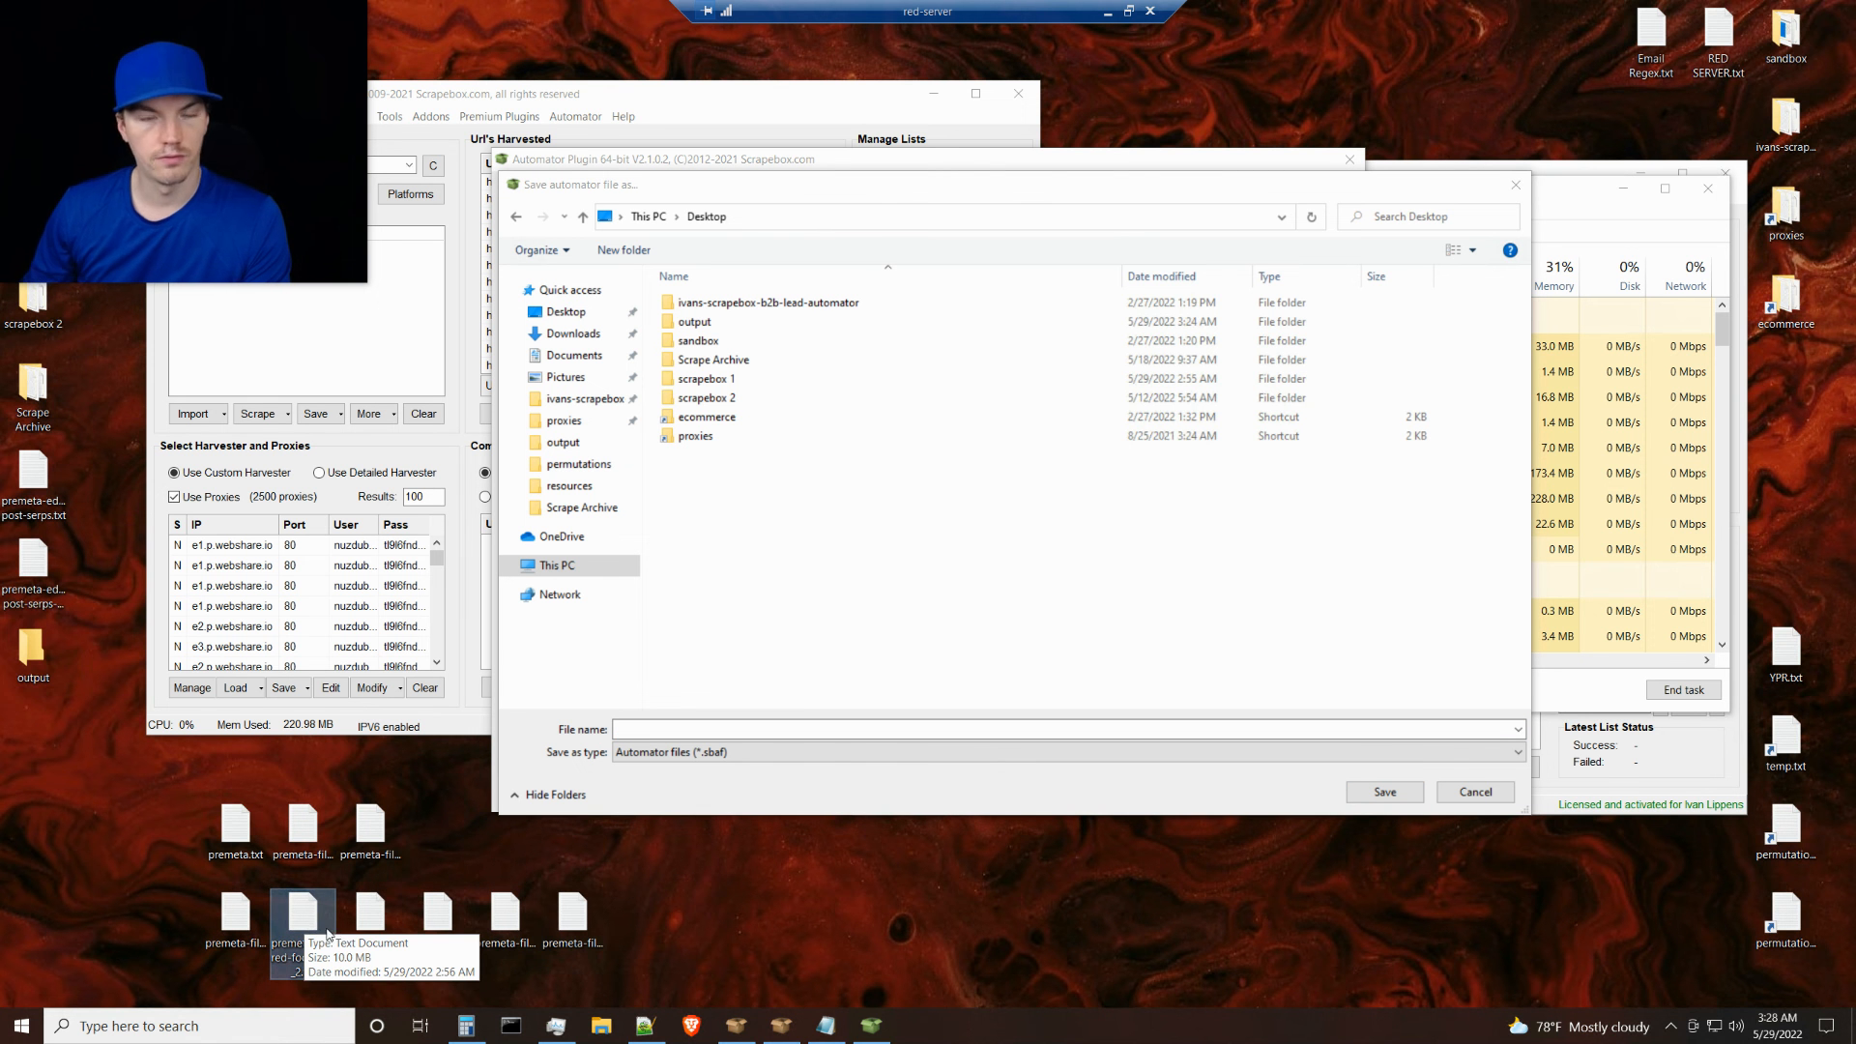
click(790, 786)
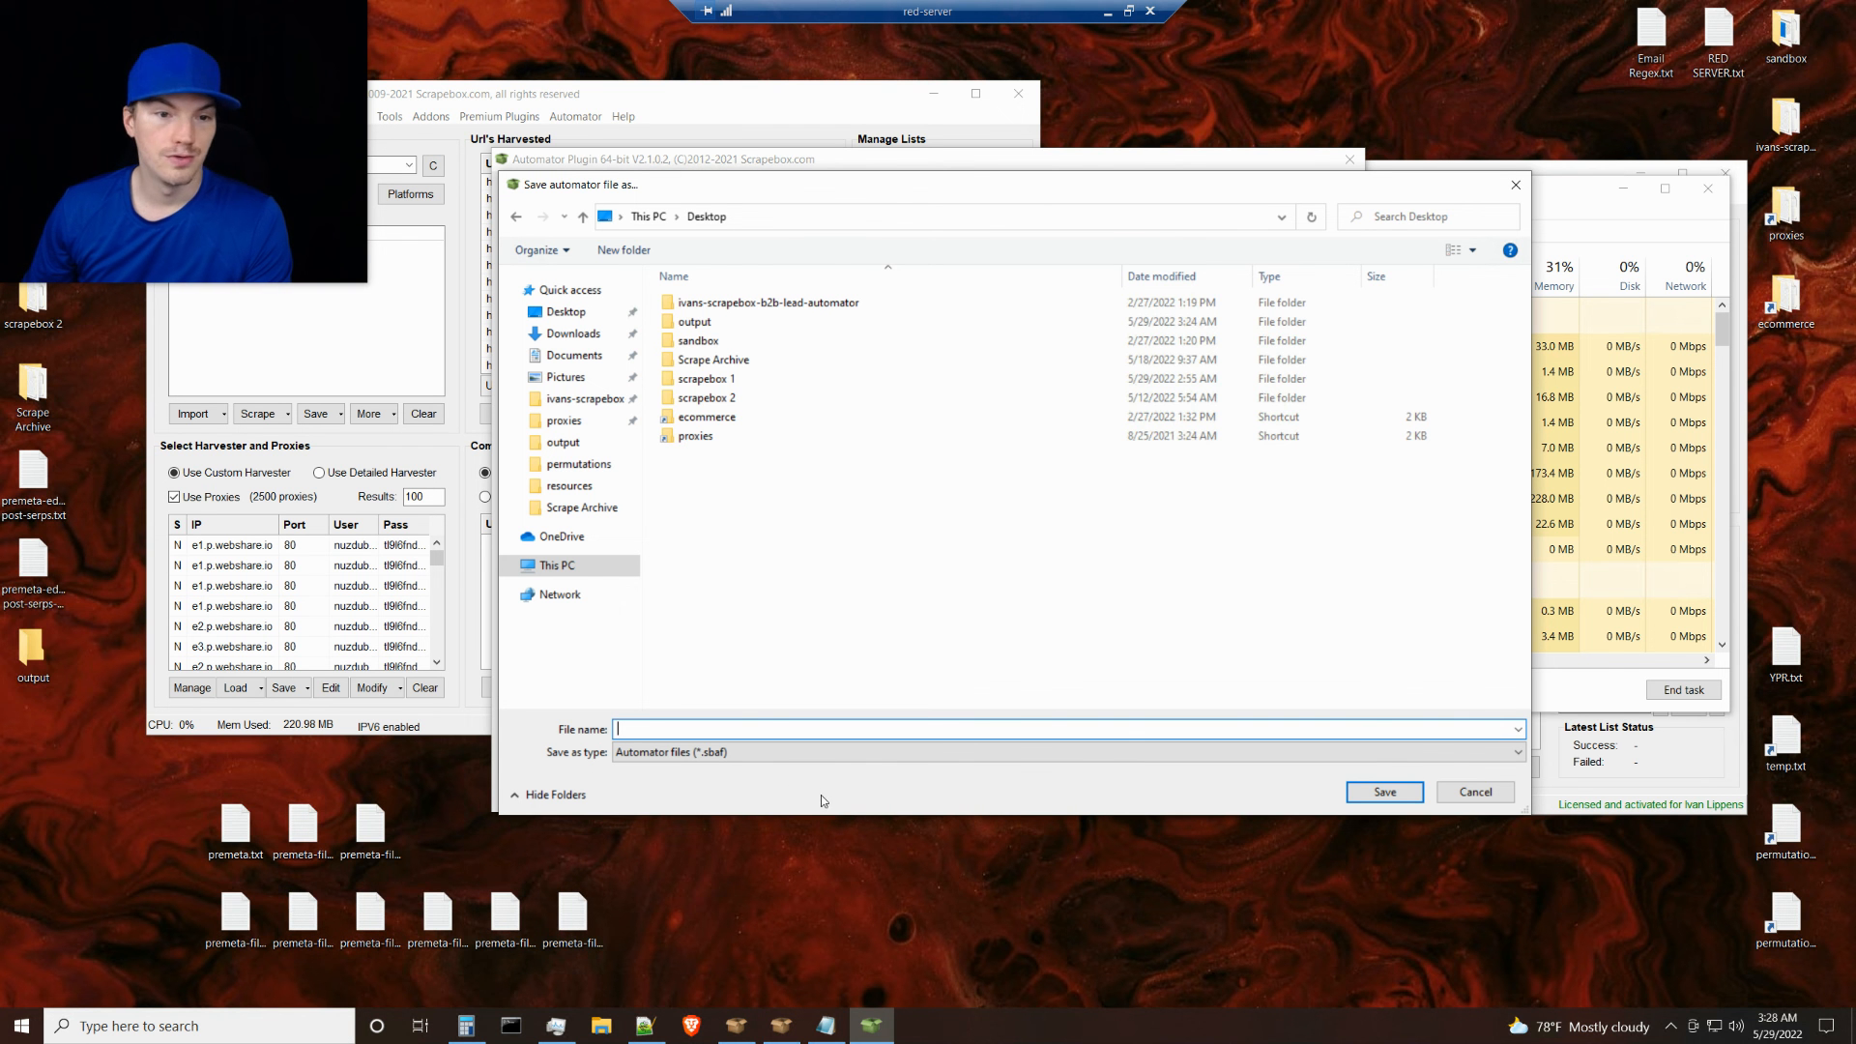
double_click(762, 302)
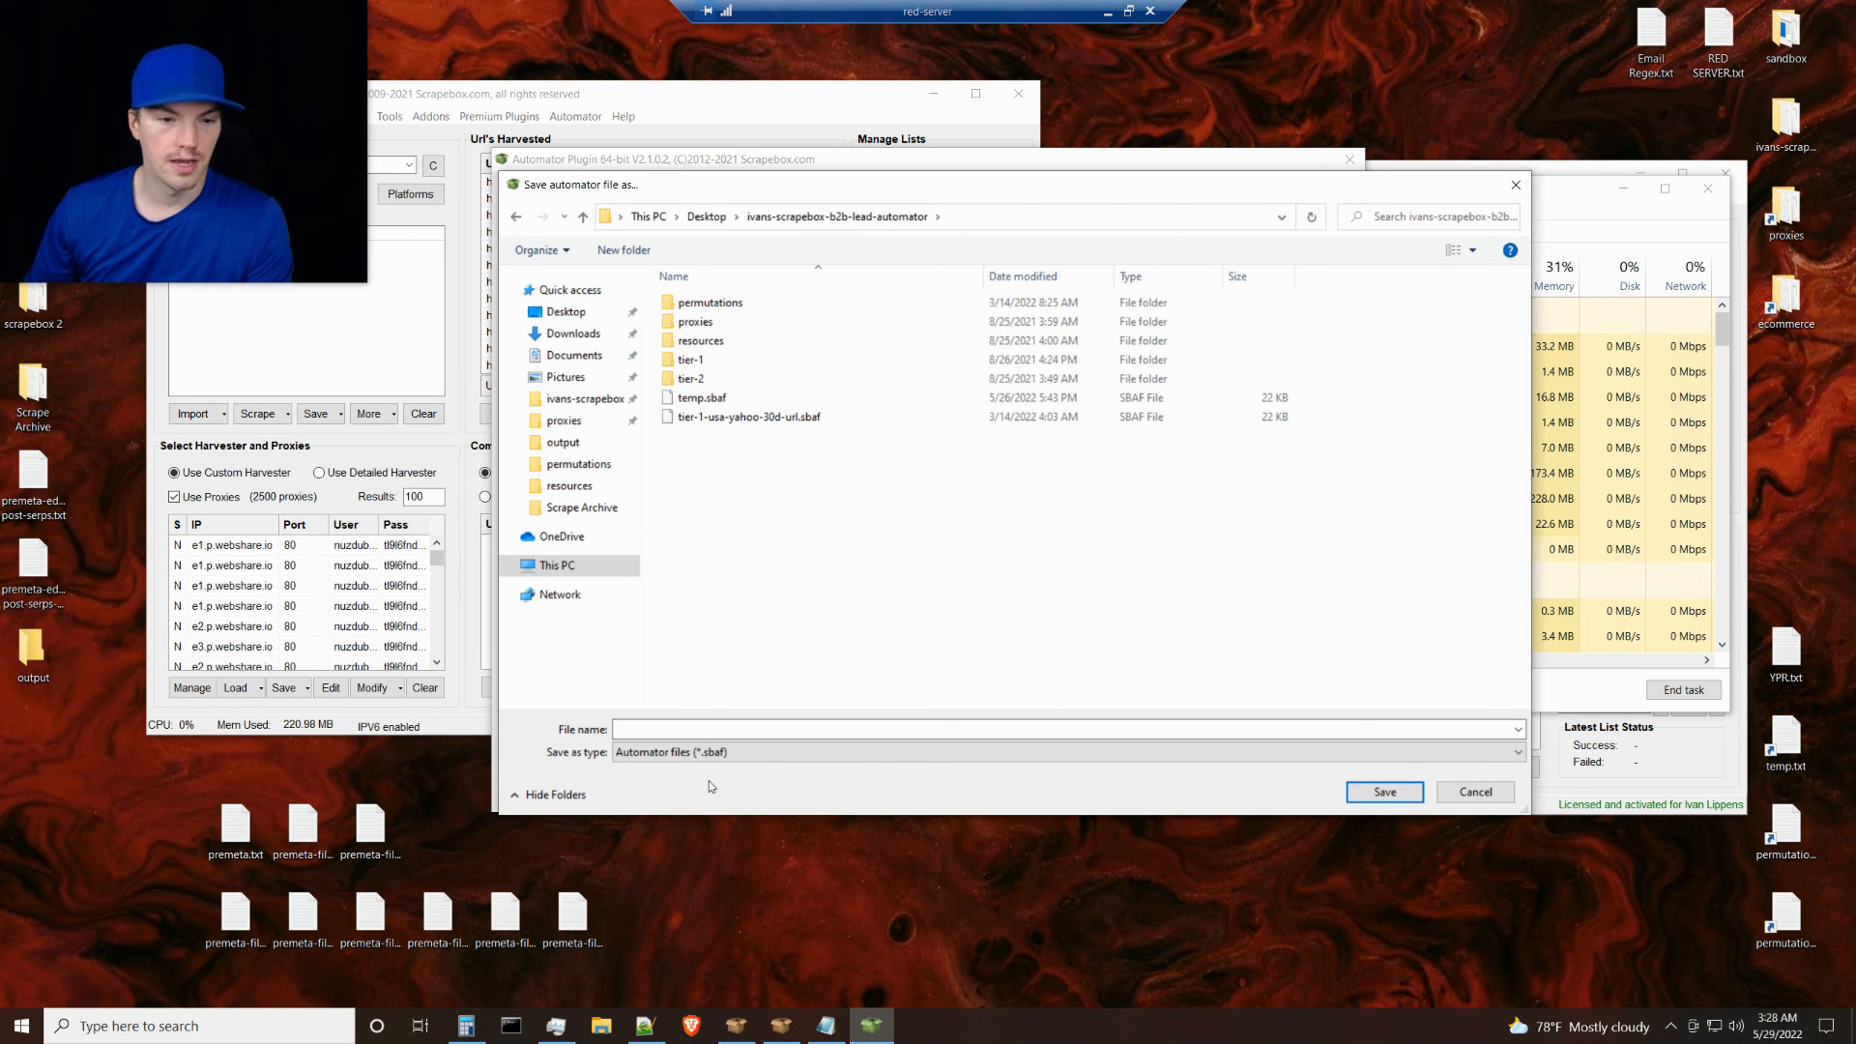
click(706, 727)
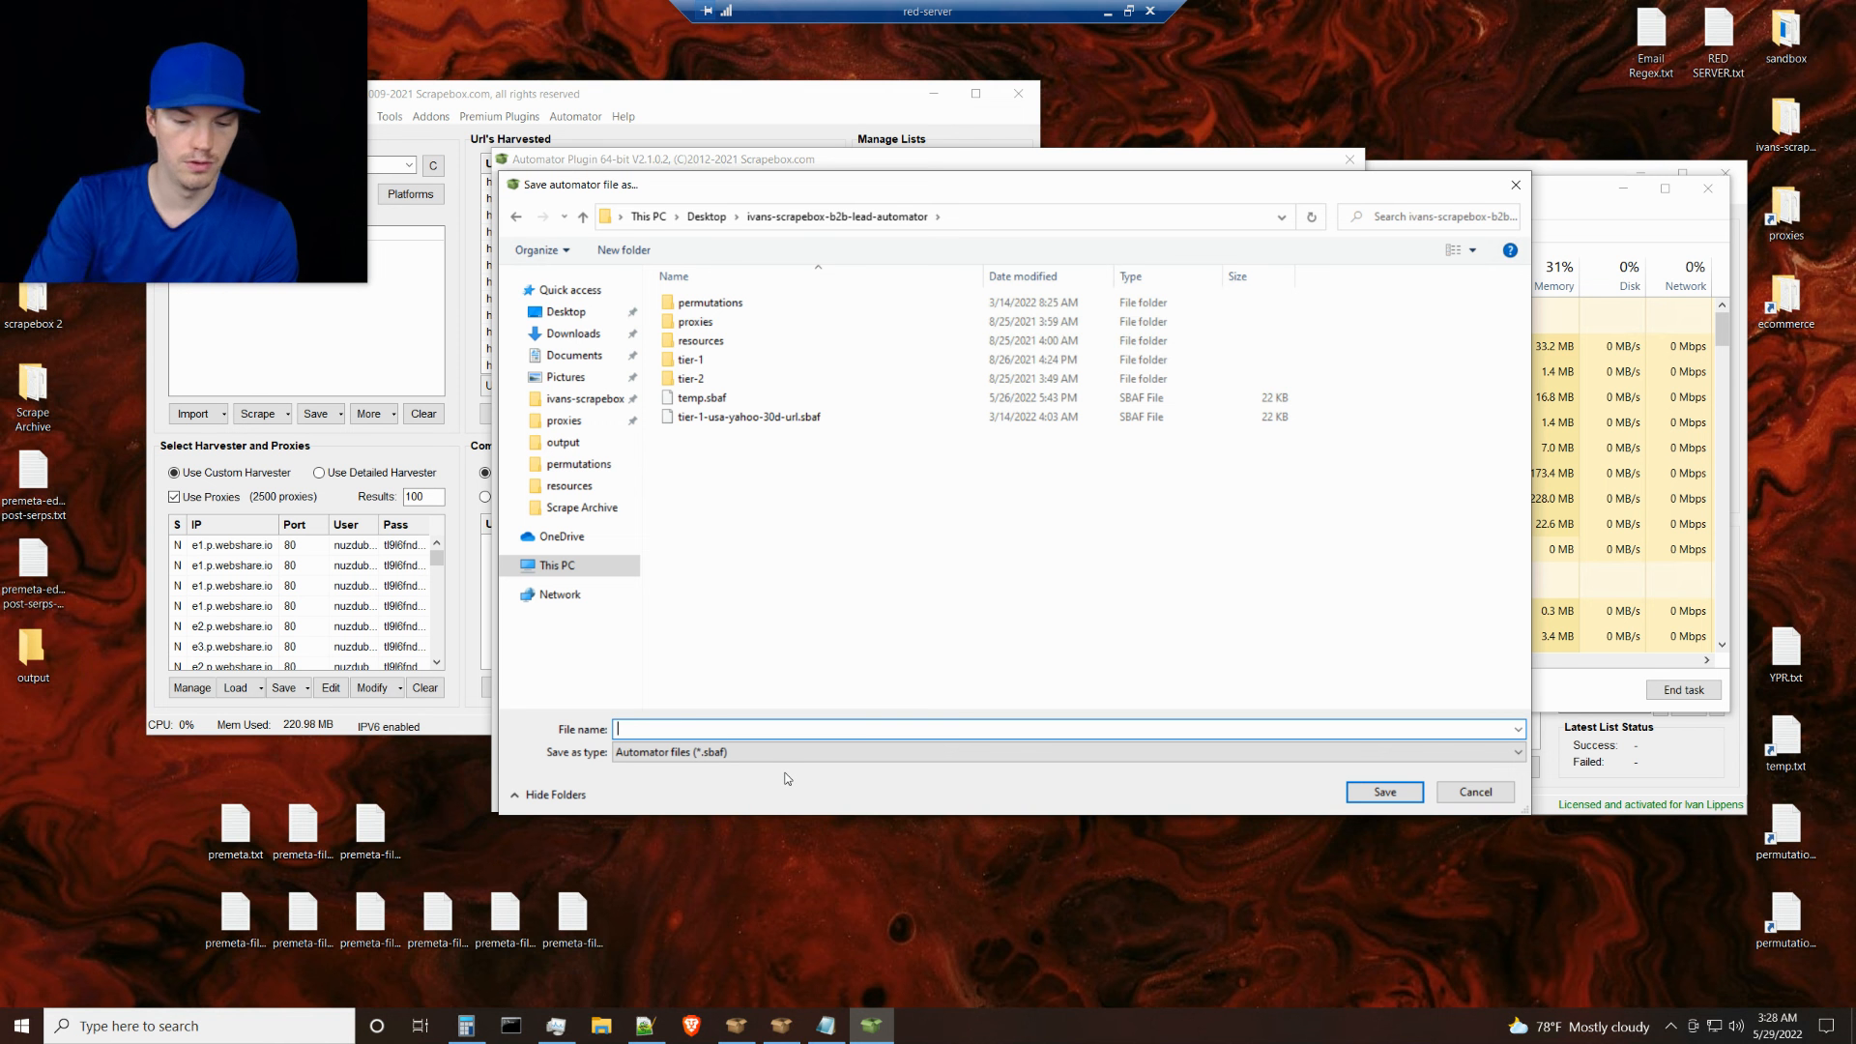
text(email-grab-seque)
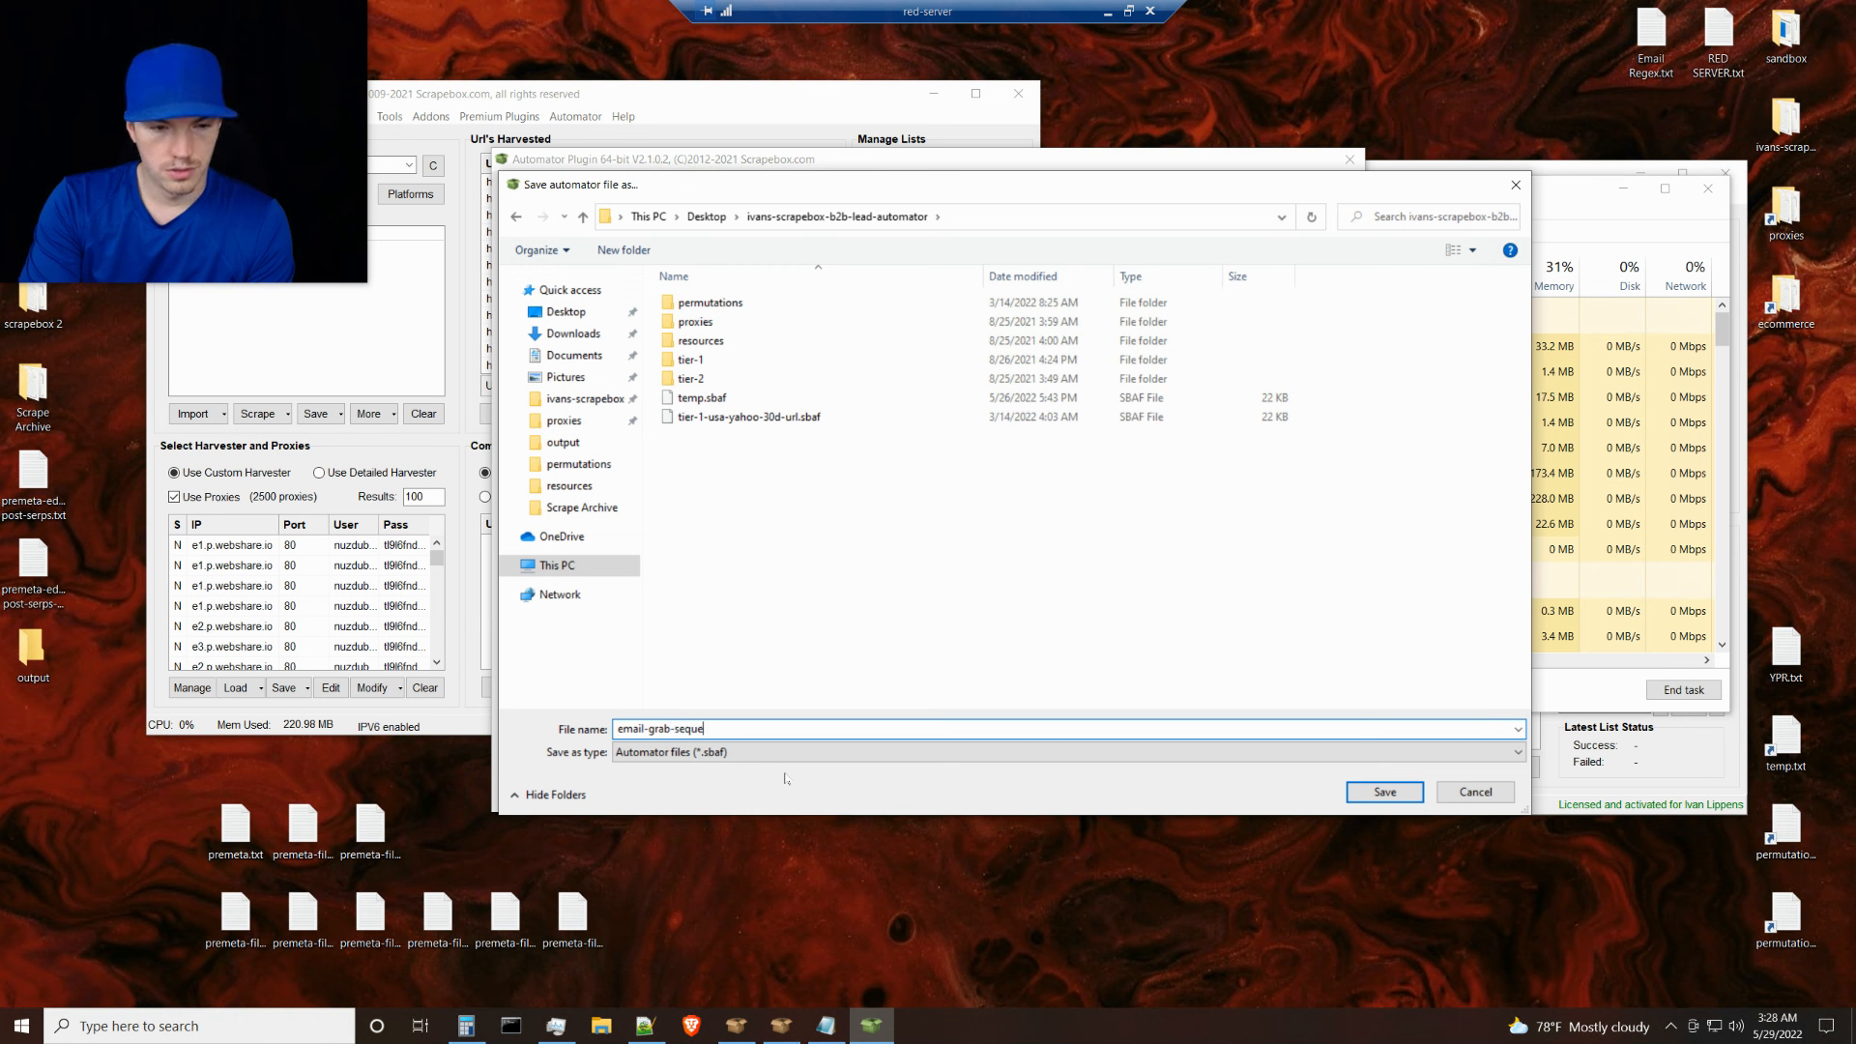
text(template)
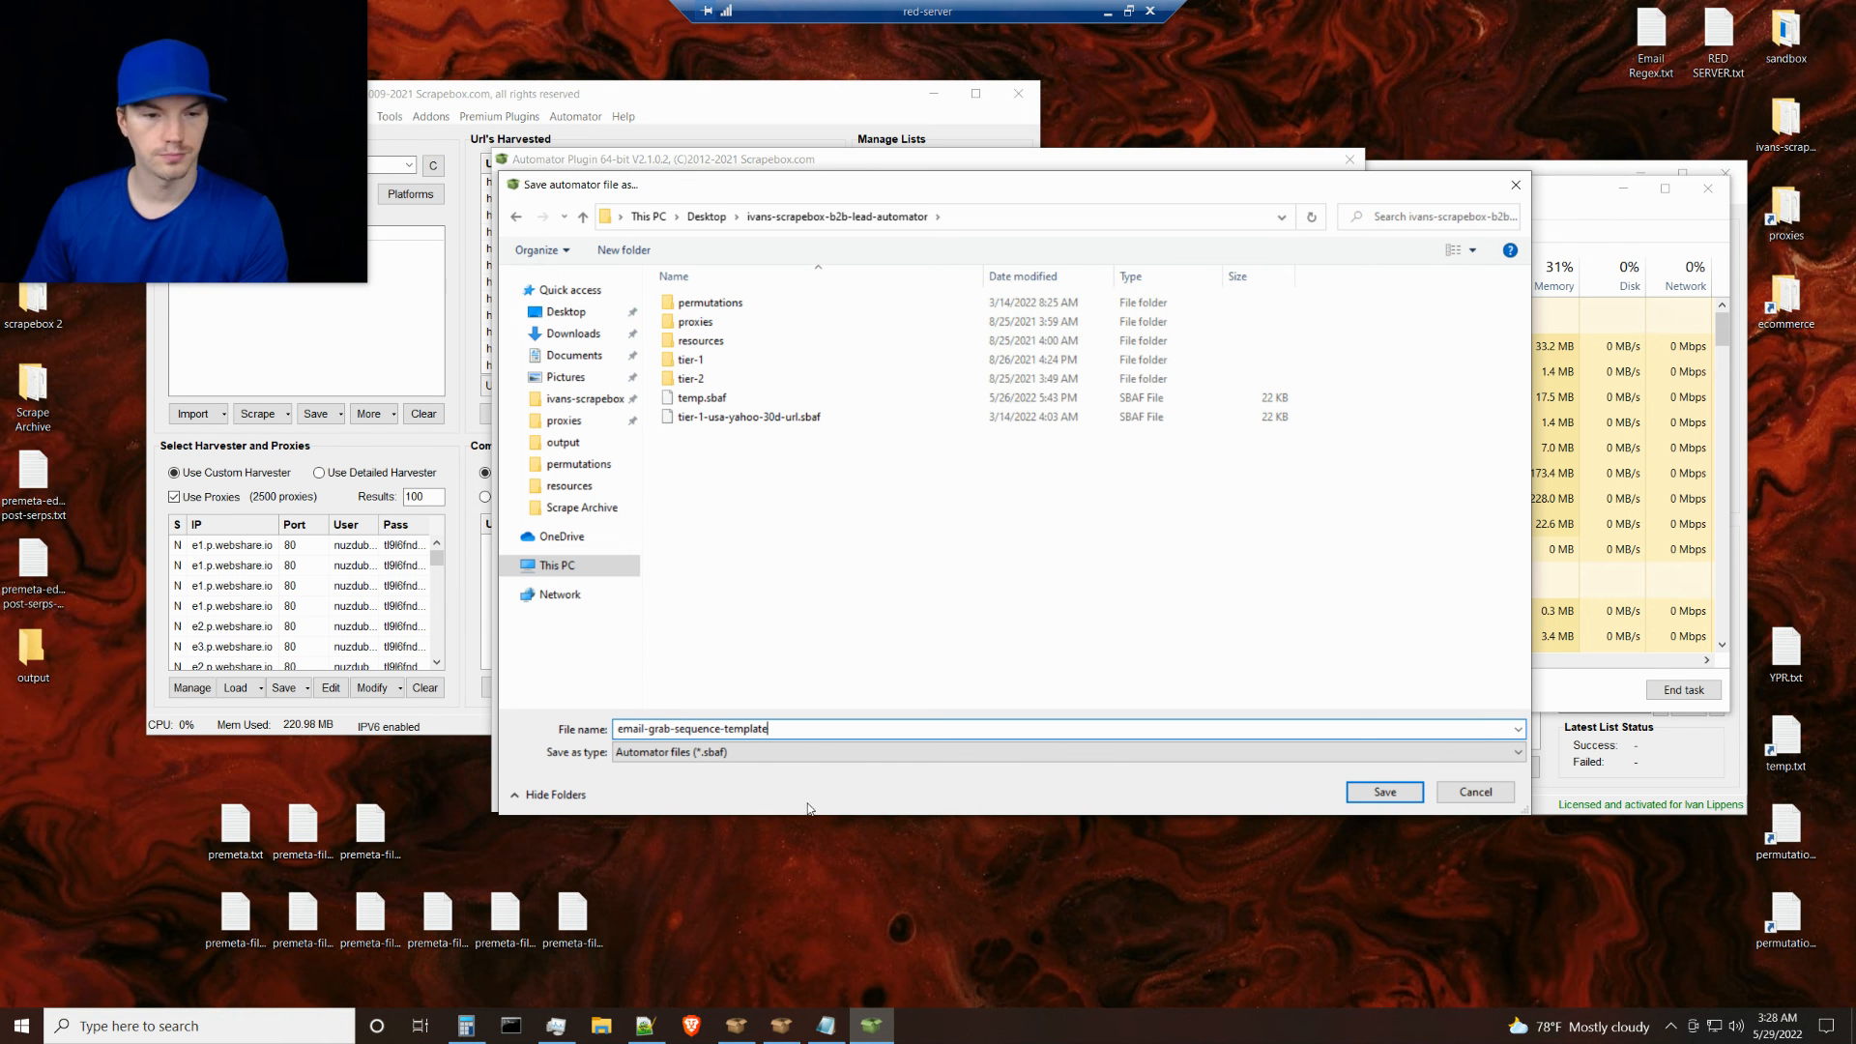
click(1384, 791)
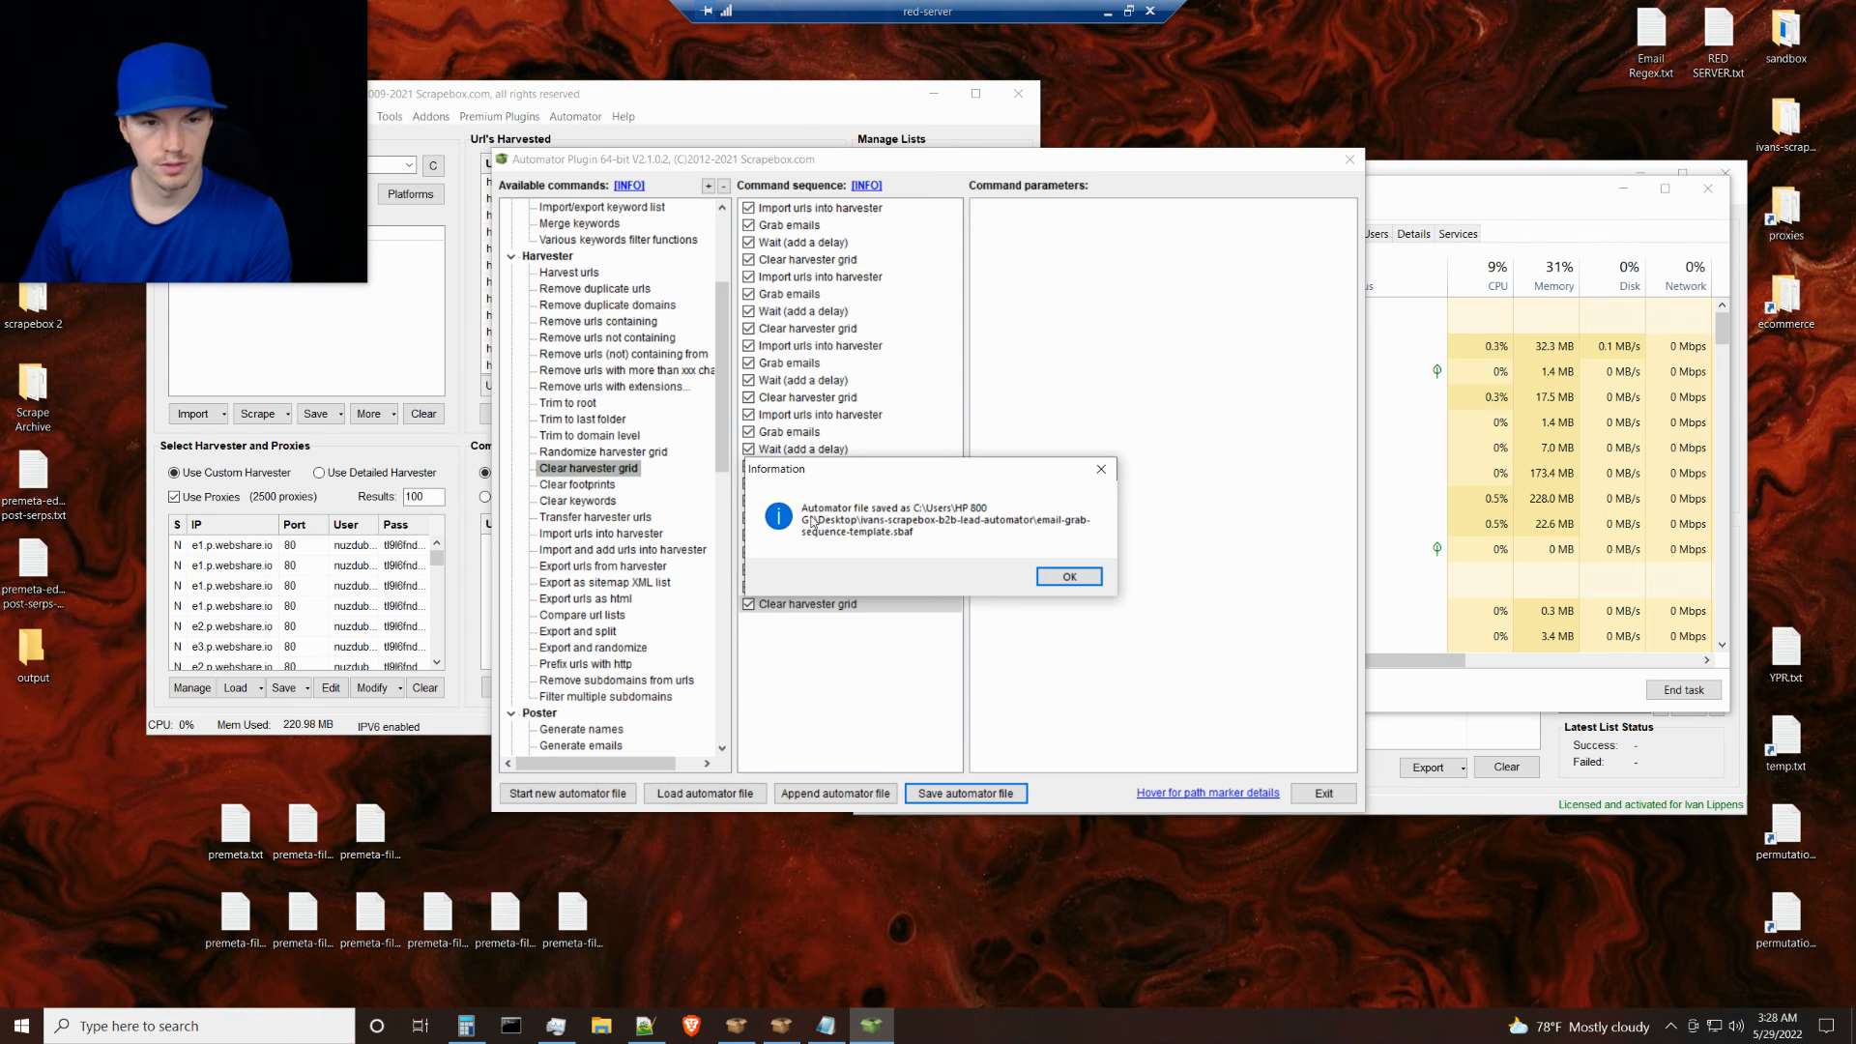
click(1076, 577)
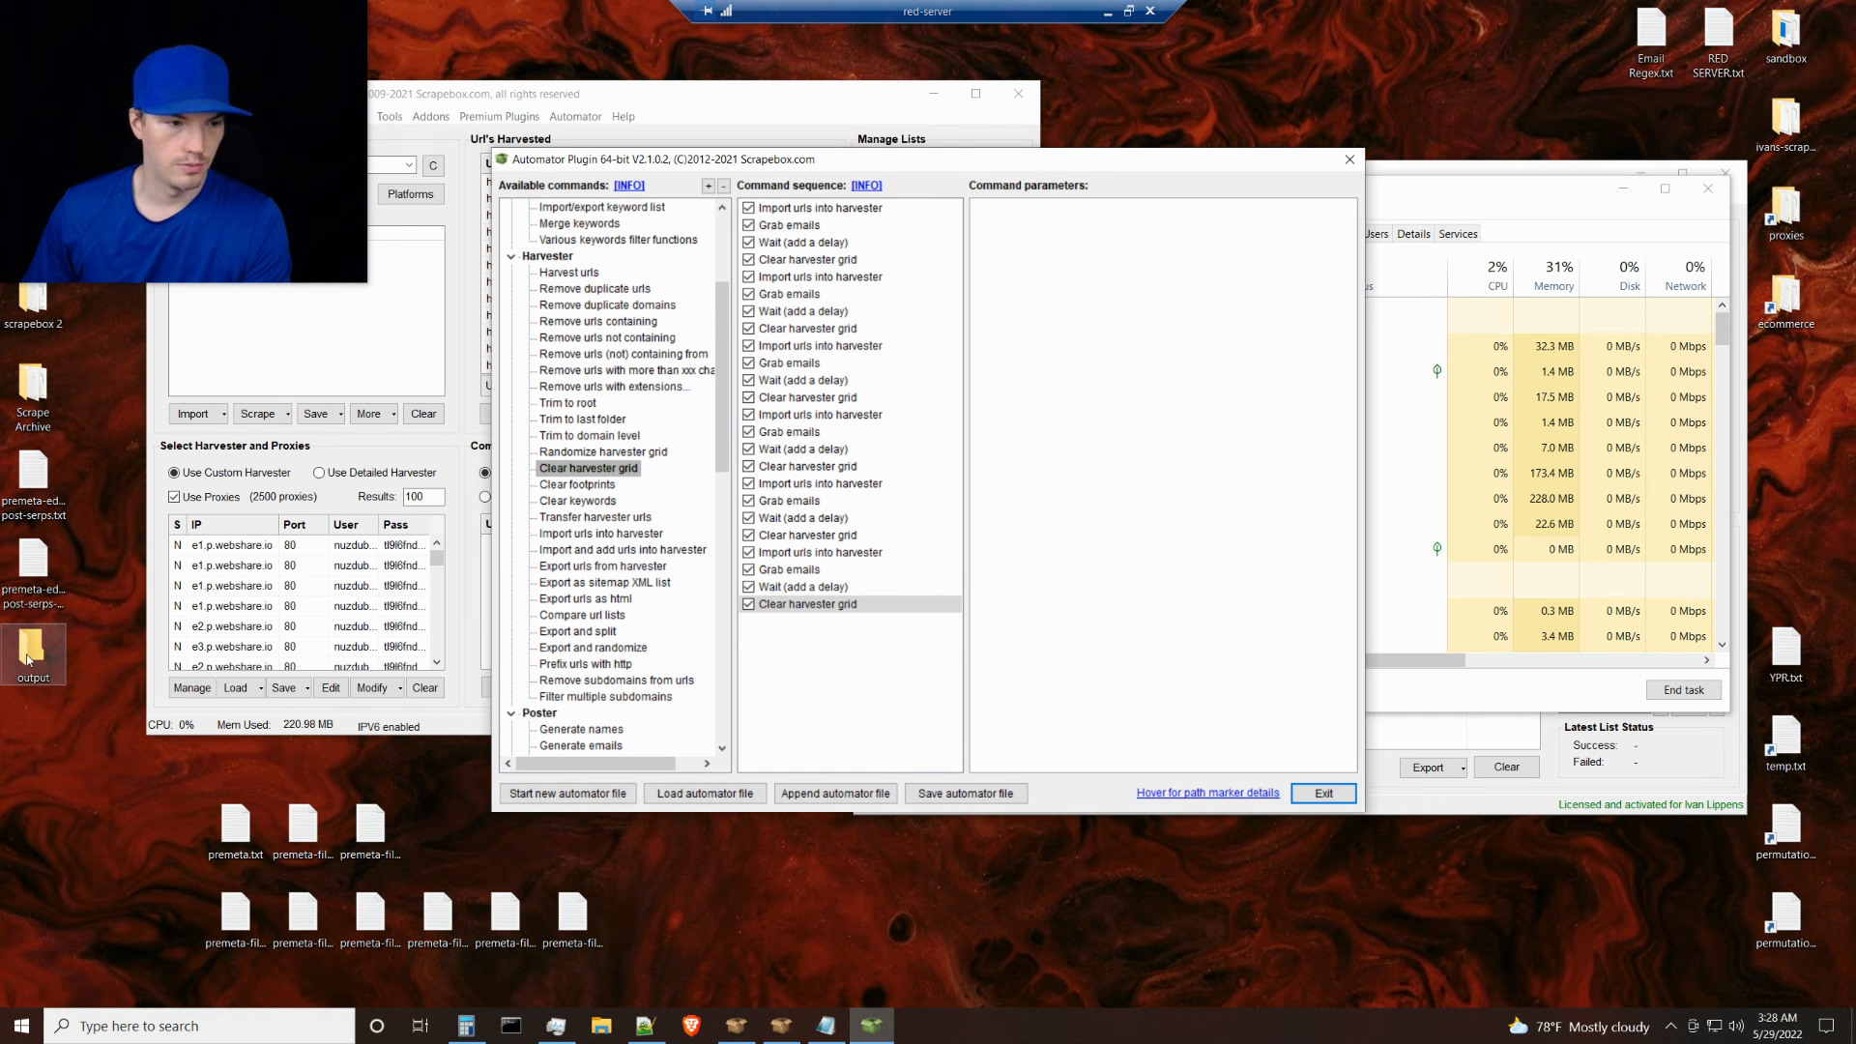
Move the output folder on the desktop below the ecommerce shortcut and close the Automator plugin
drag(32, 660, 1788, 392)
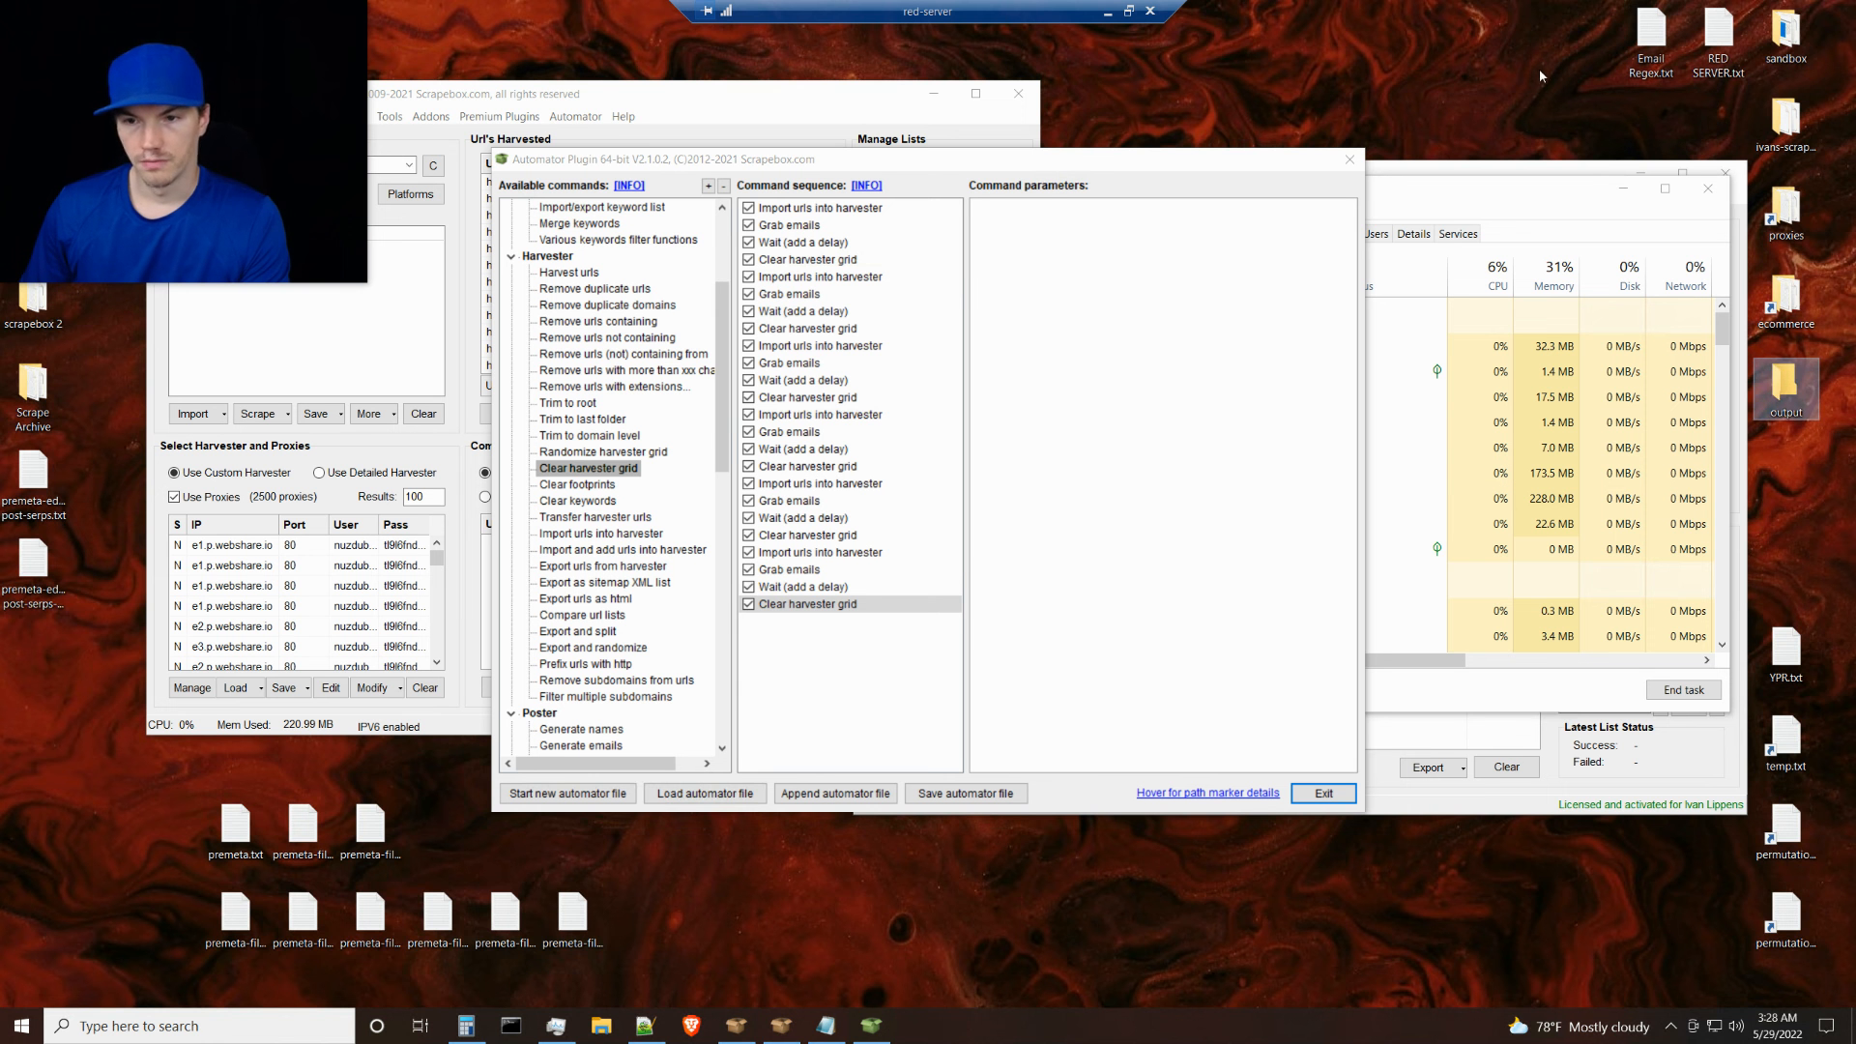
click(1089, 785)
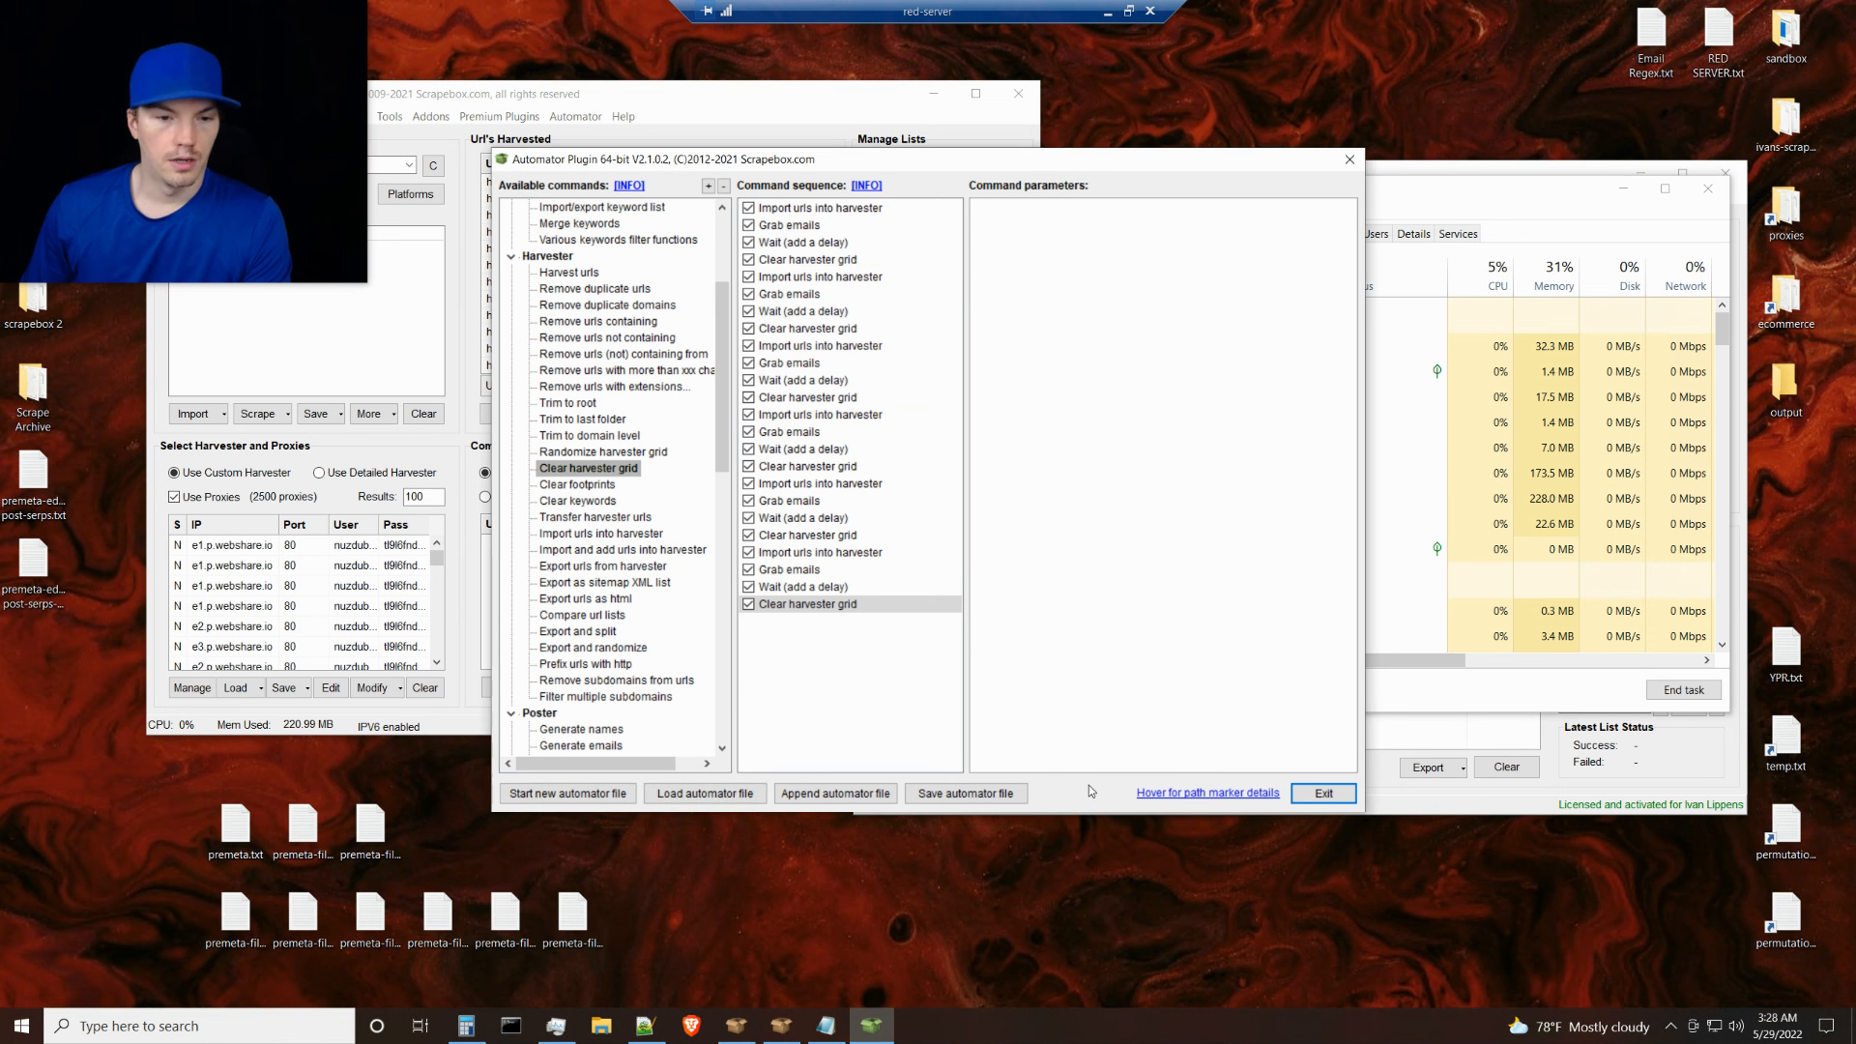
click(1306, 797)
Clear the harvested URL list and run the automator job email-grab-sequence-template.sbaf from the ivans-scrapebox-b2b-lead-automator folder
click(799, 413)
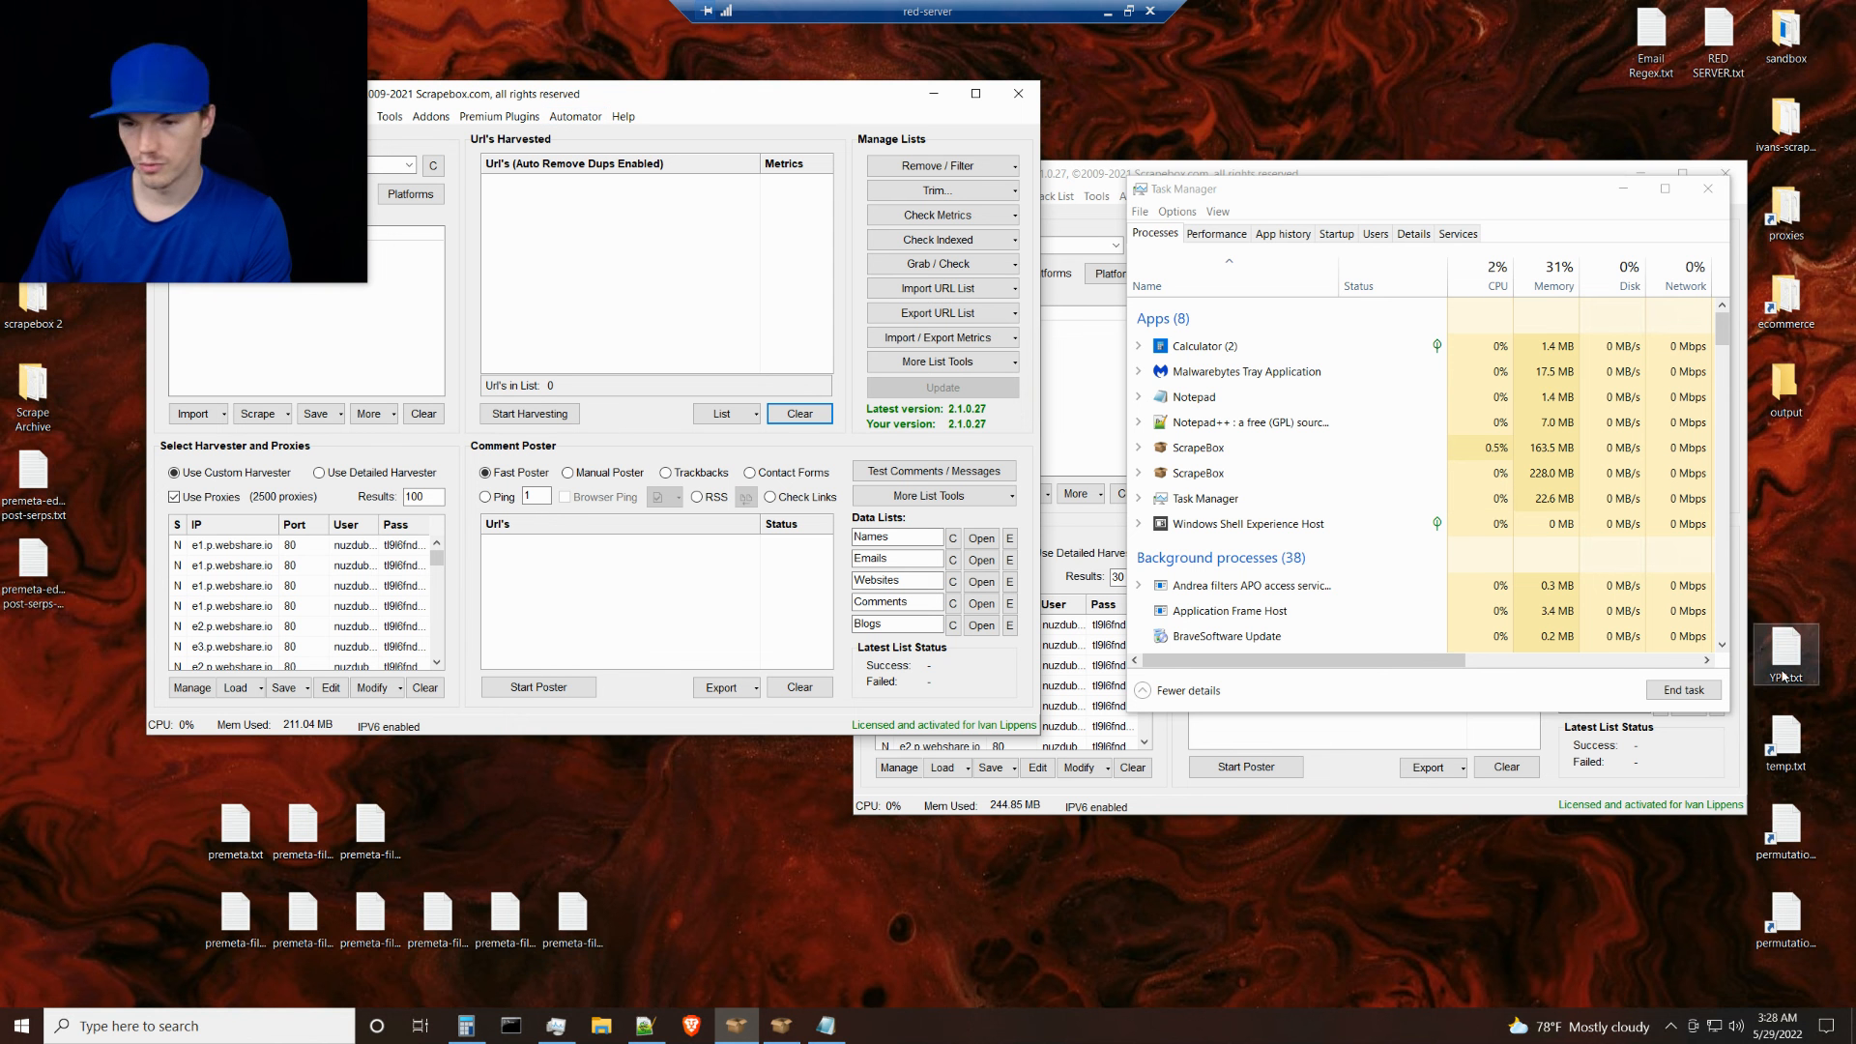
click(560, 119)
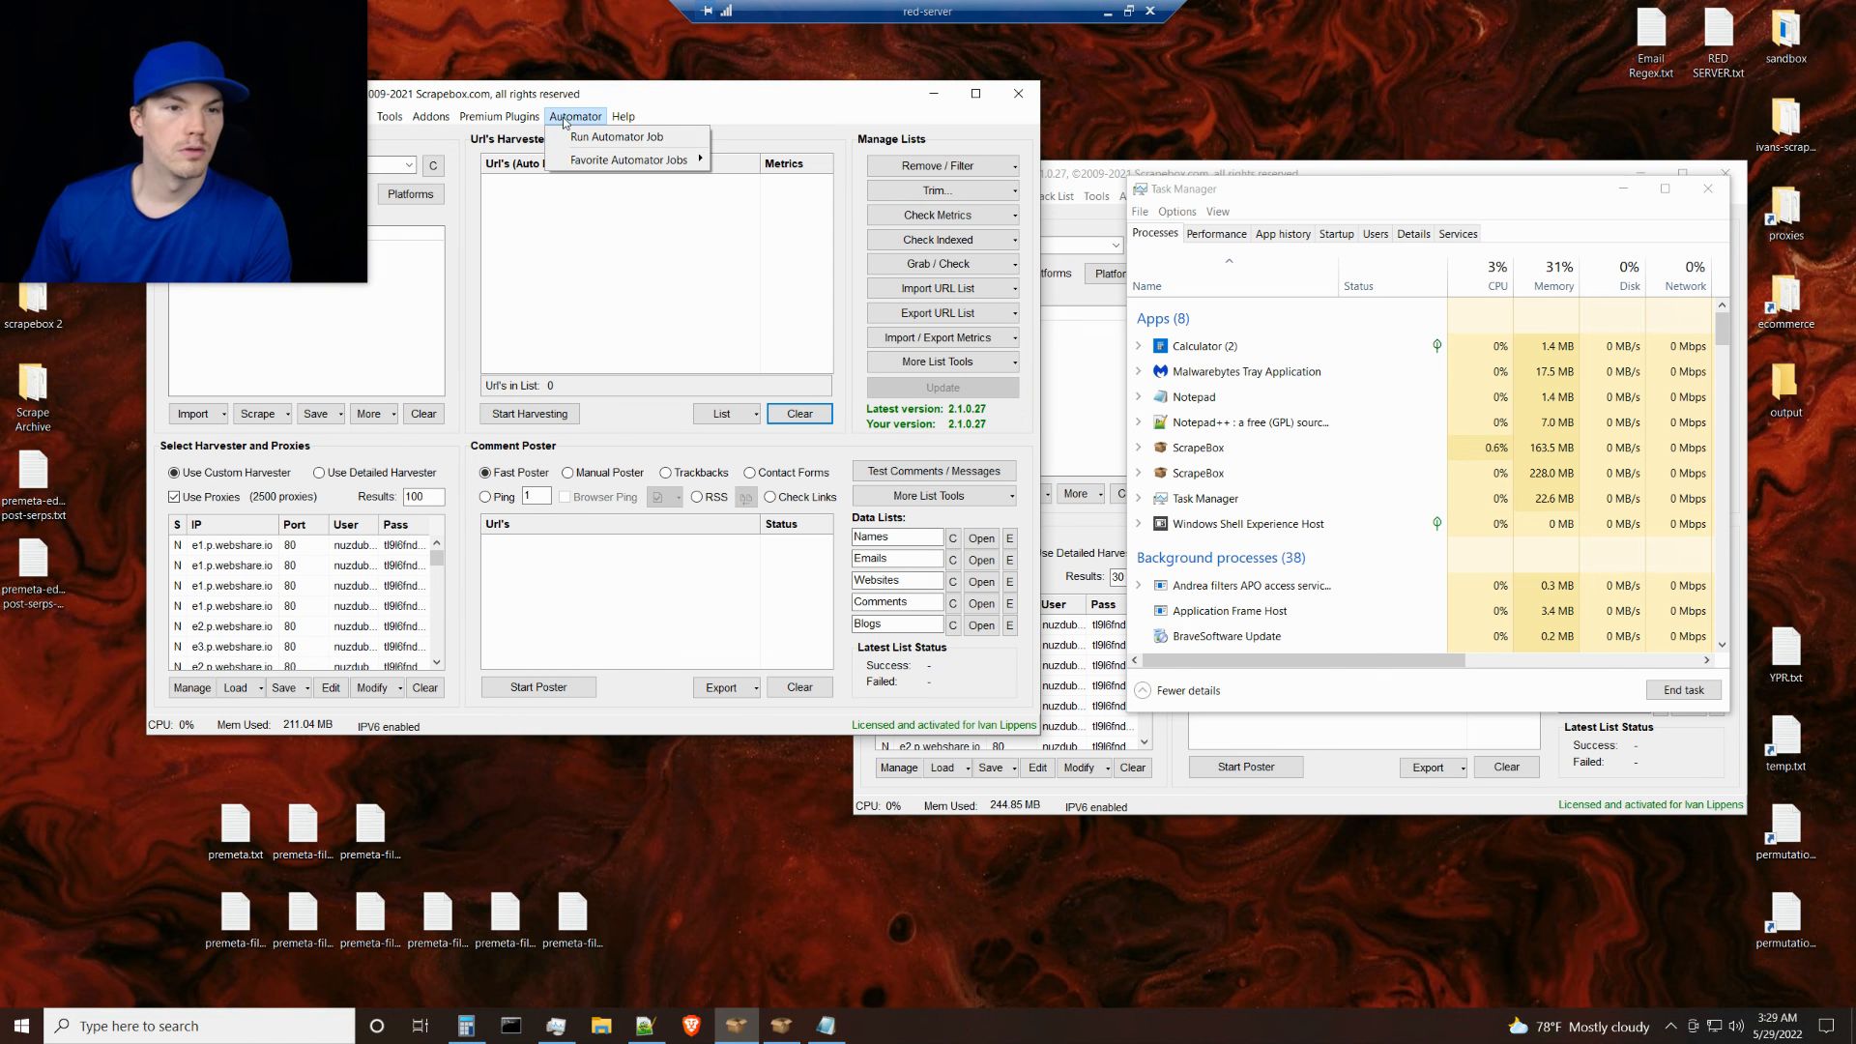
click(595, 143)
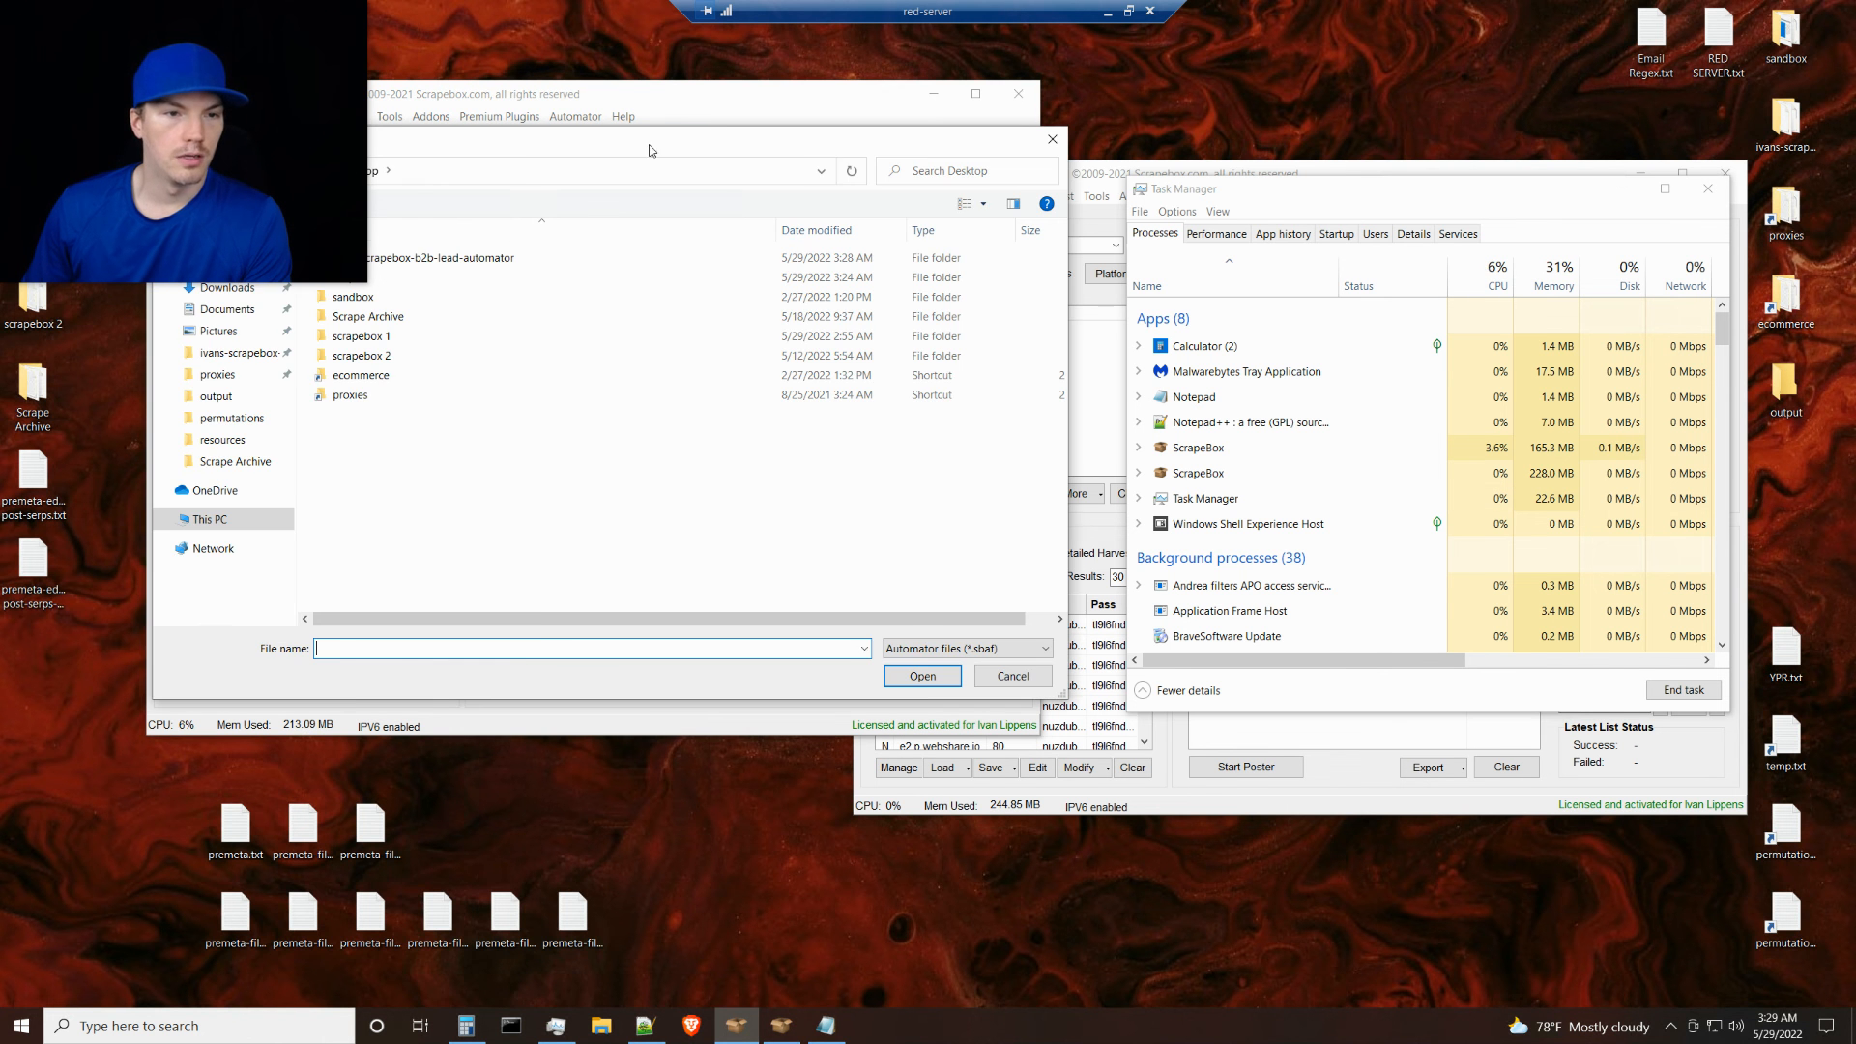
double_click(704, 257)
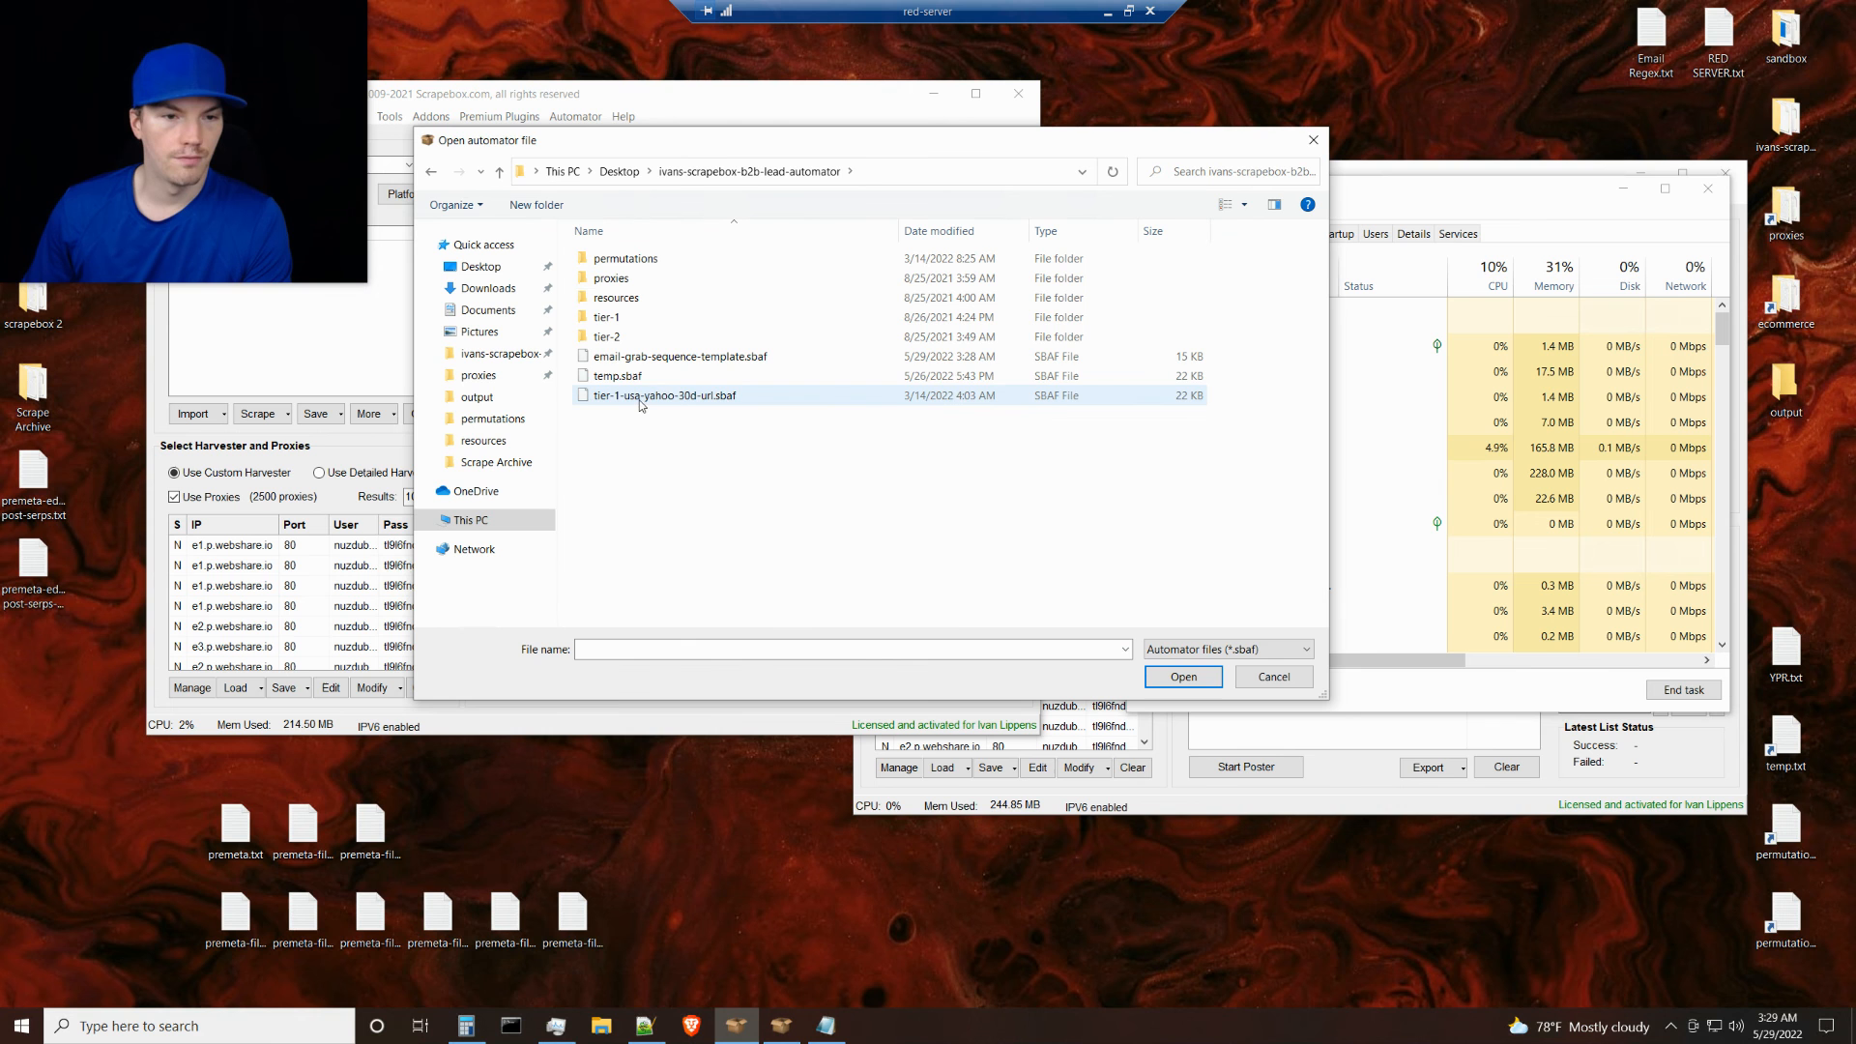
click(690, 359)
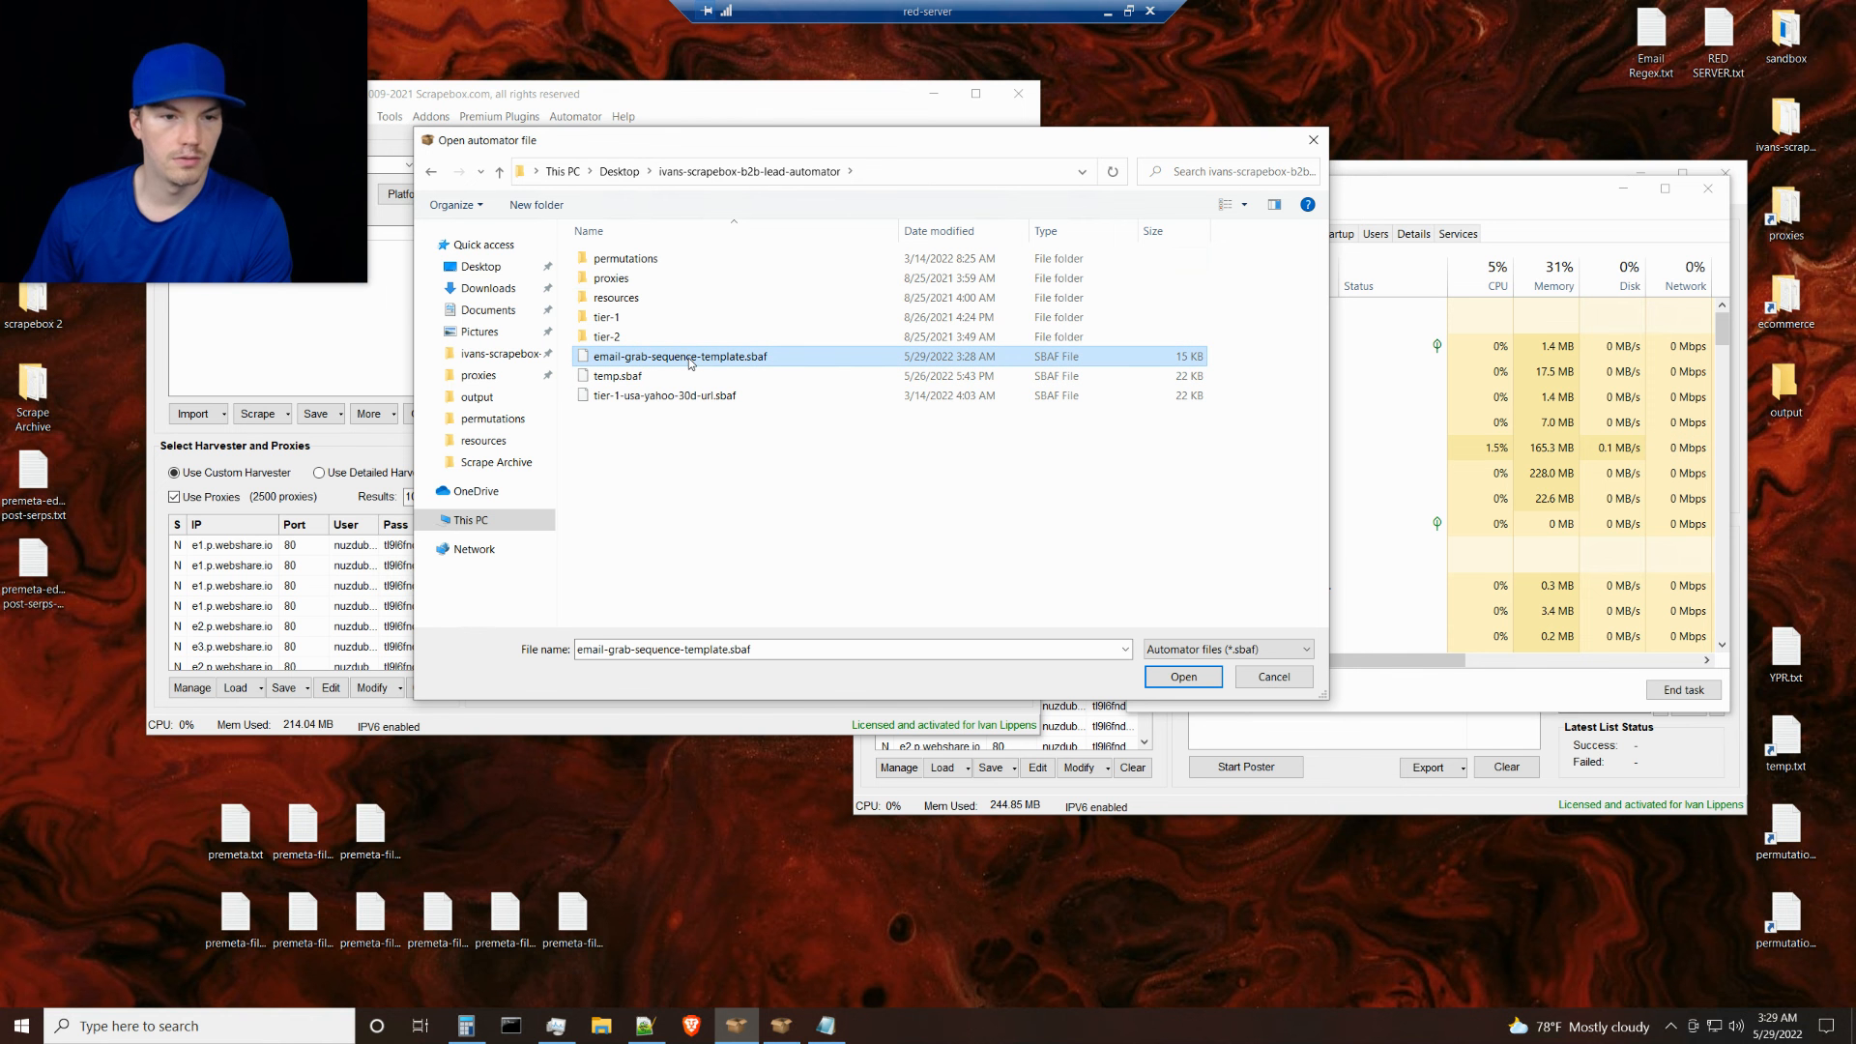
click(1189, 681)
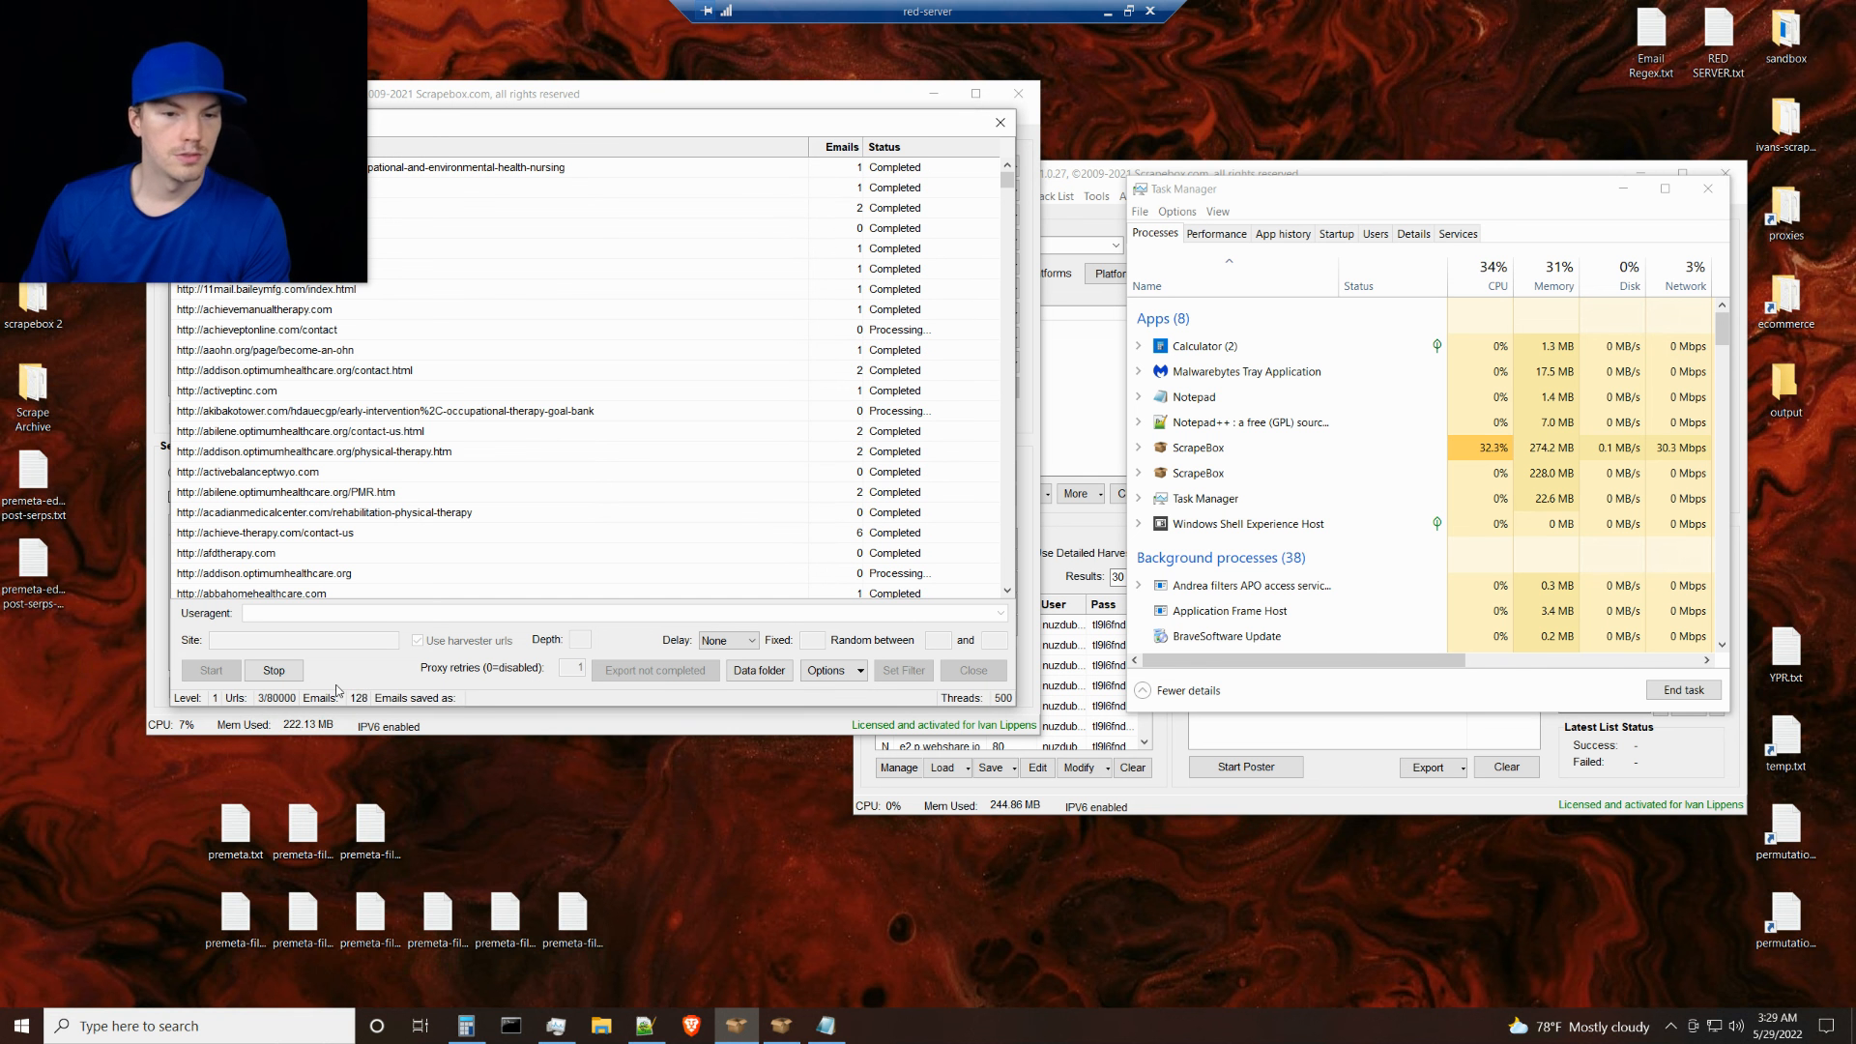
click(1129, 13)
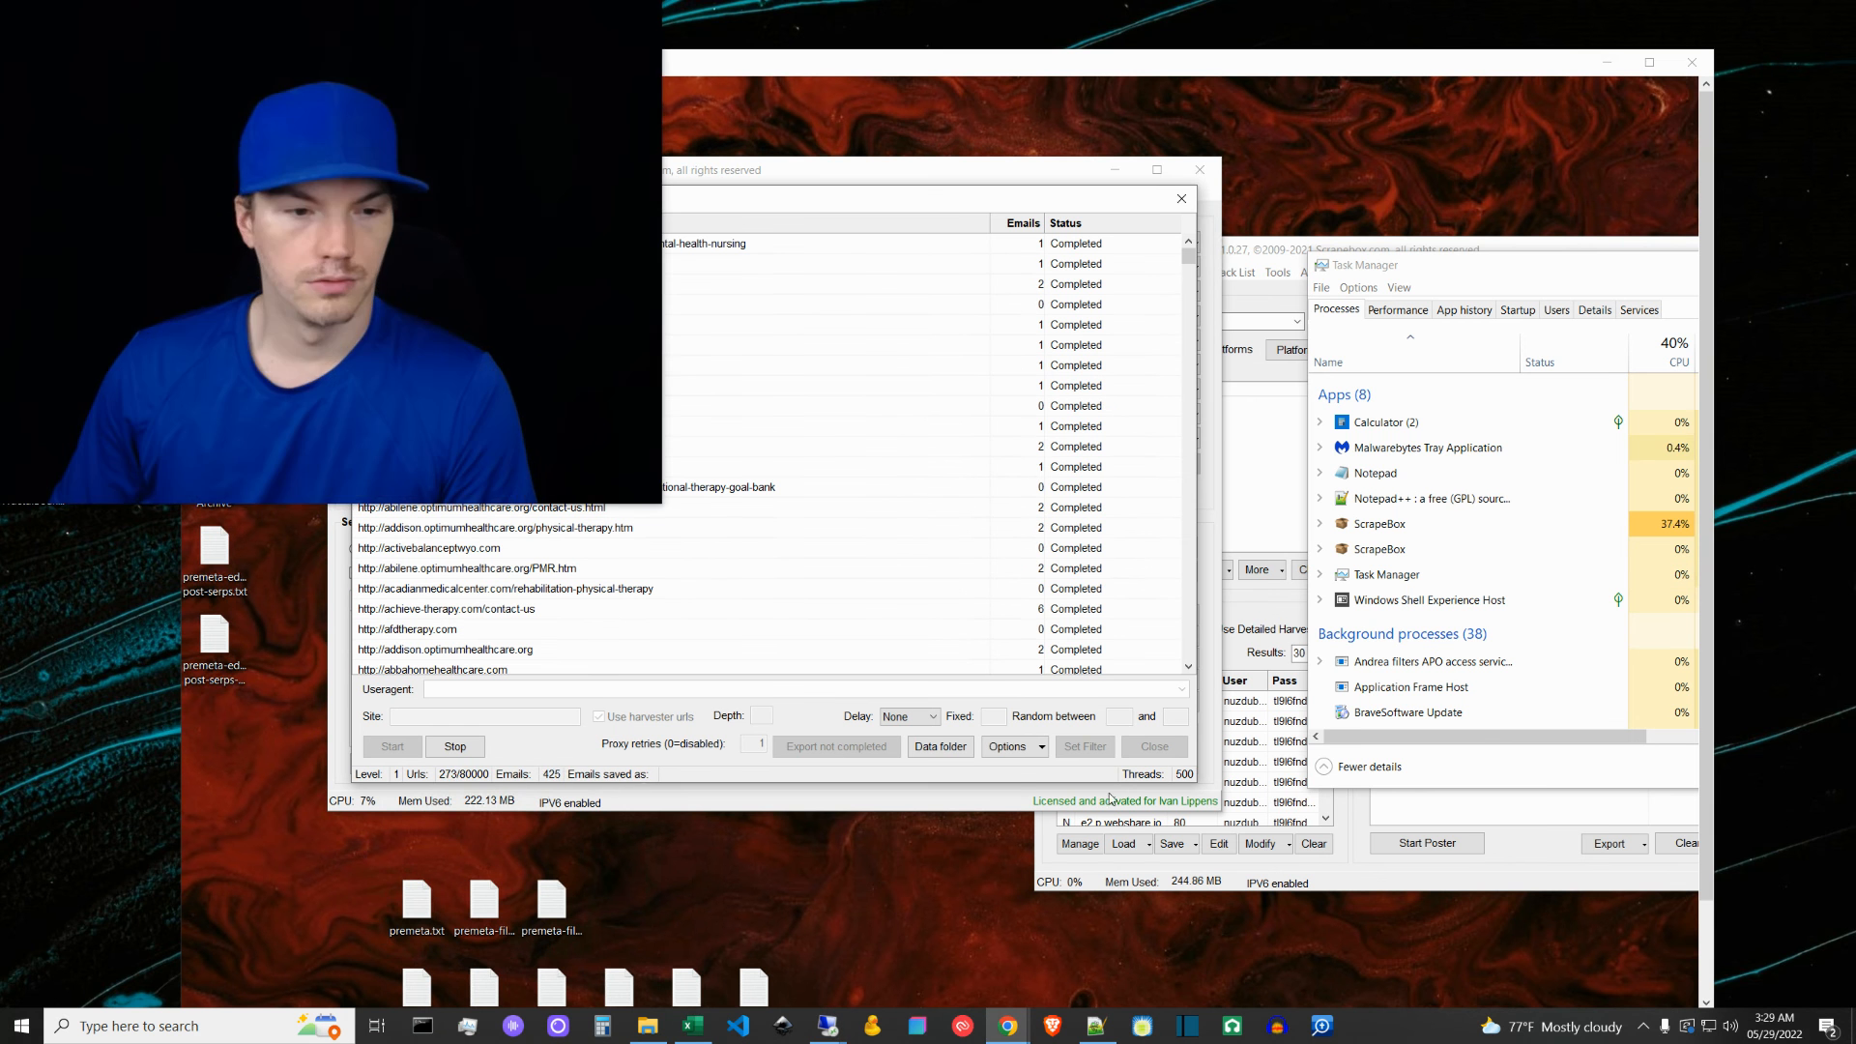
click(803, 721)
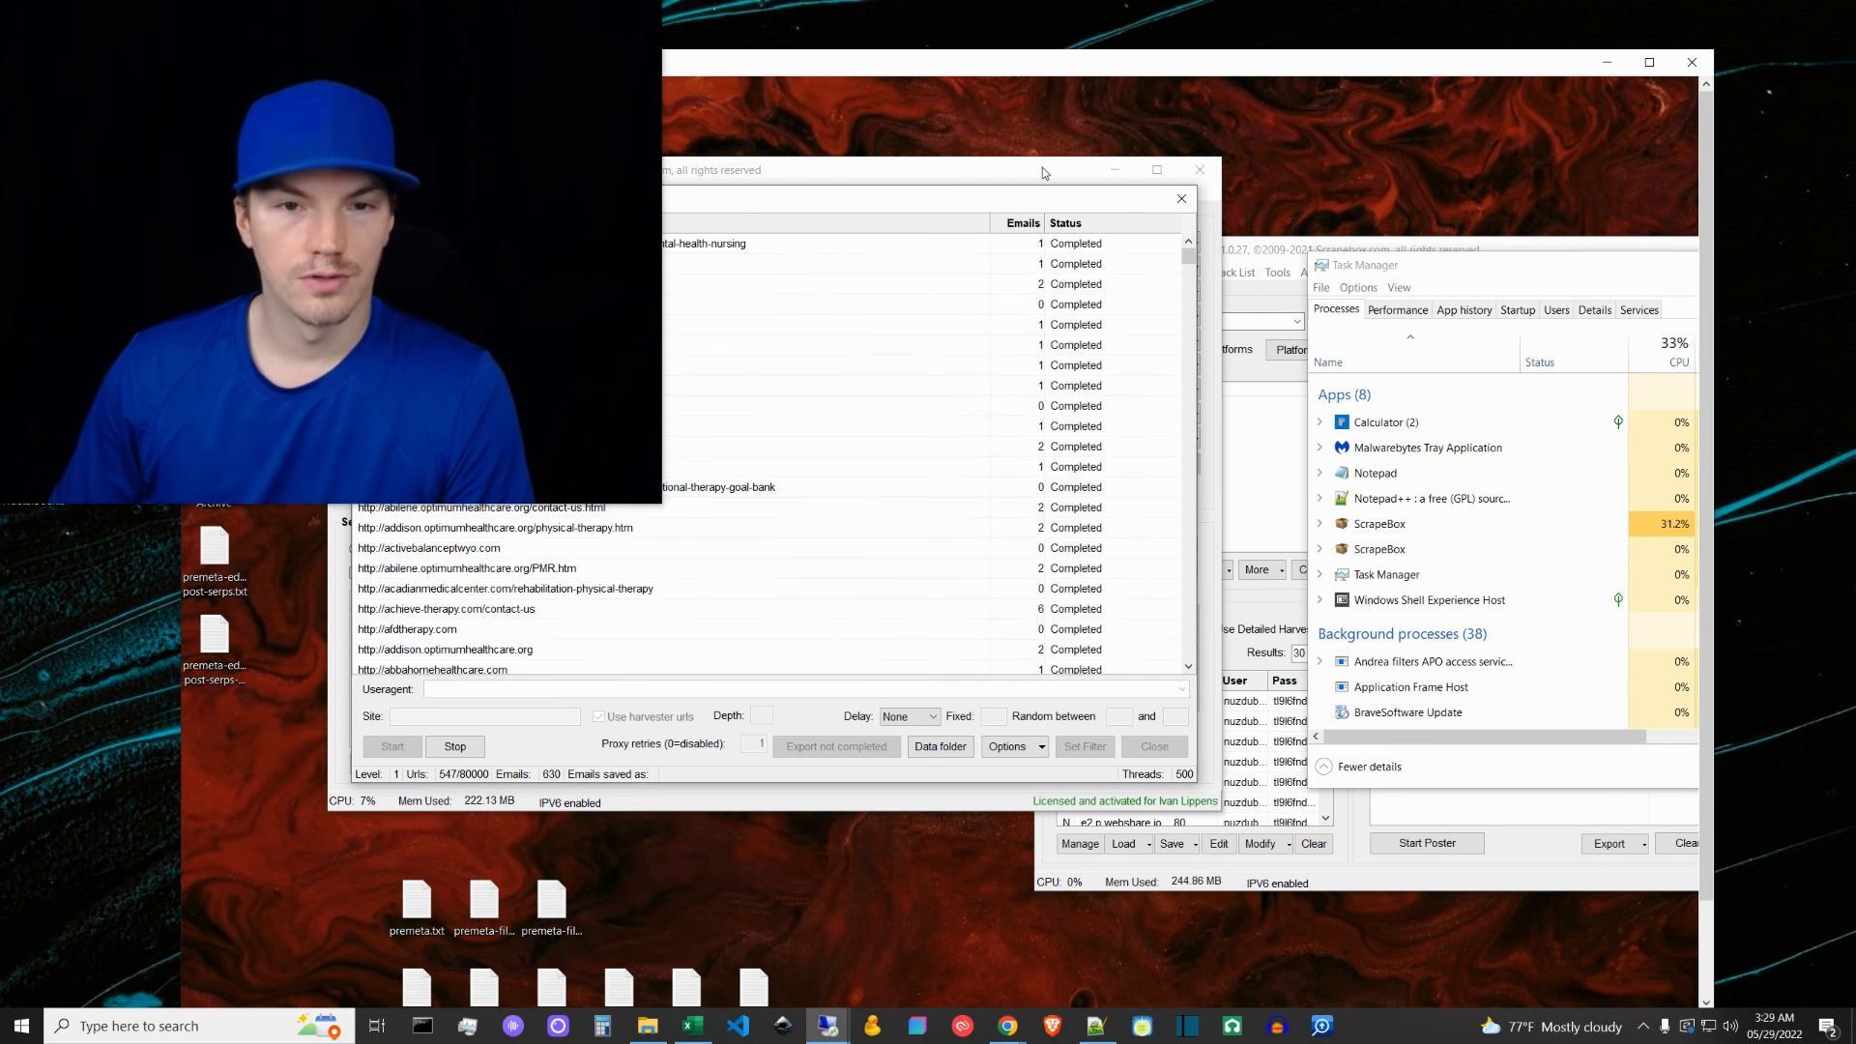
click(1624, 64)
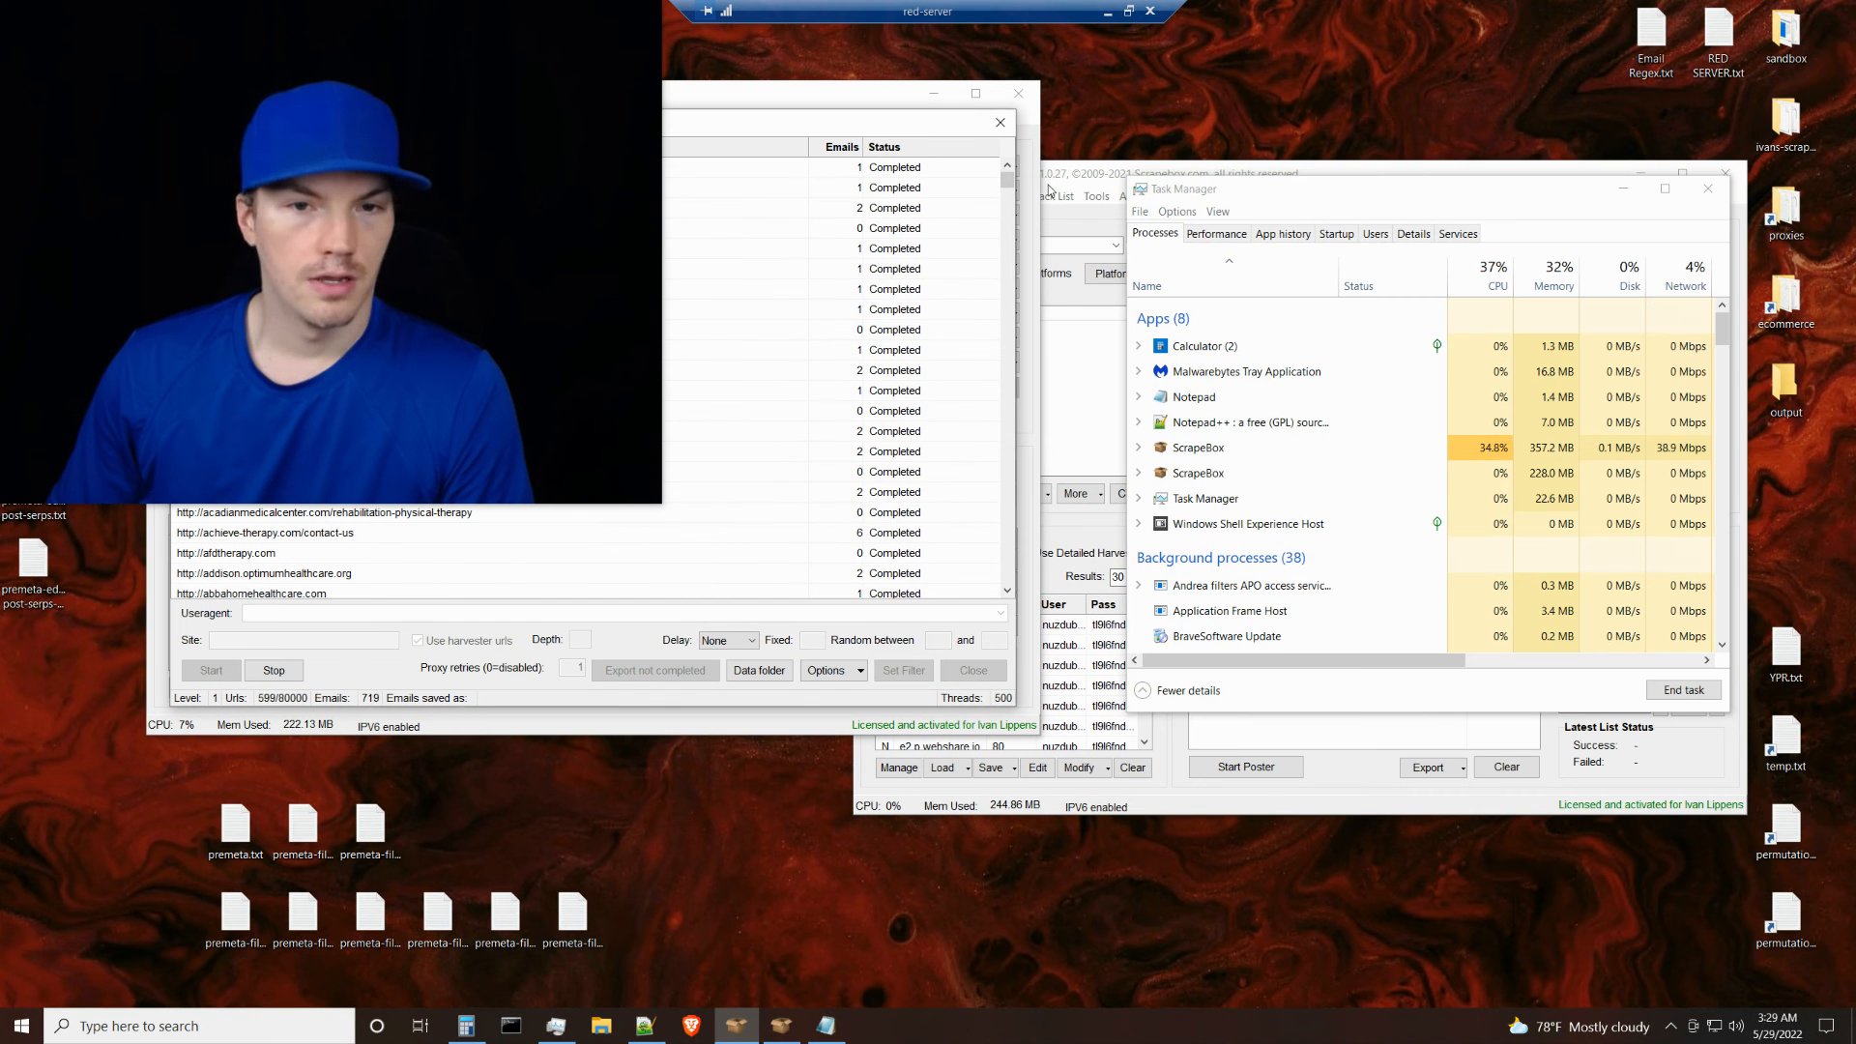
Examine the notification email setup in the ALTERNATE ScrapeBox instance, close it, and return to the email grabber window
click(1105, 182)
click(1000, 196)
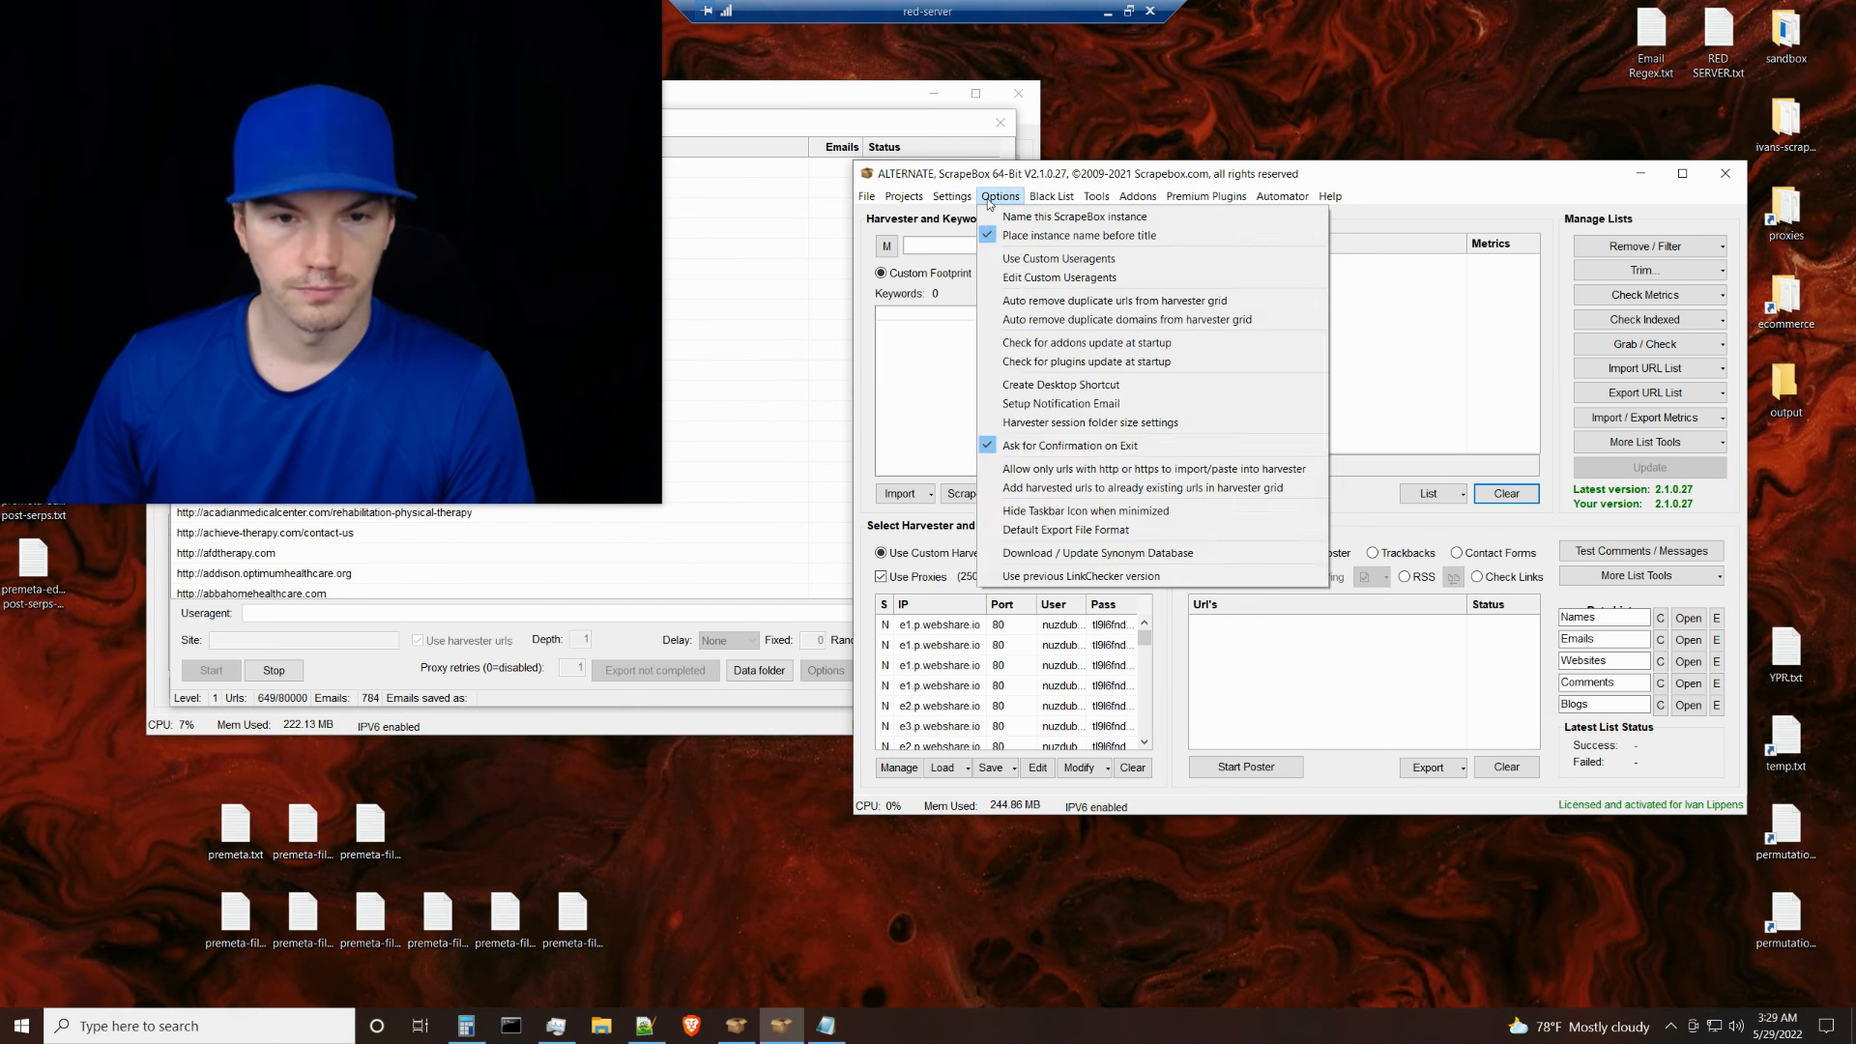
mouse_move(945, 200)
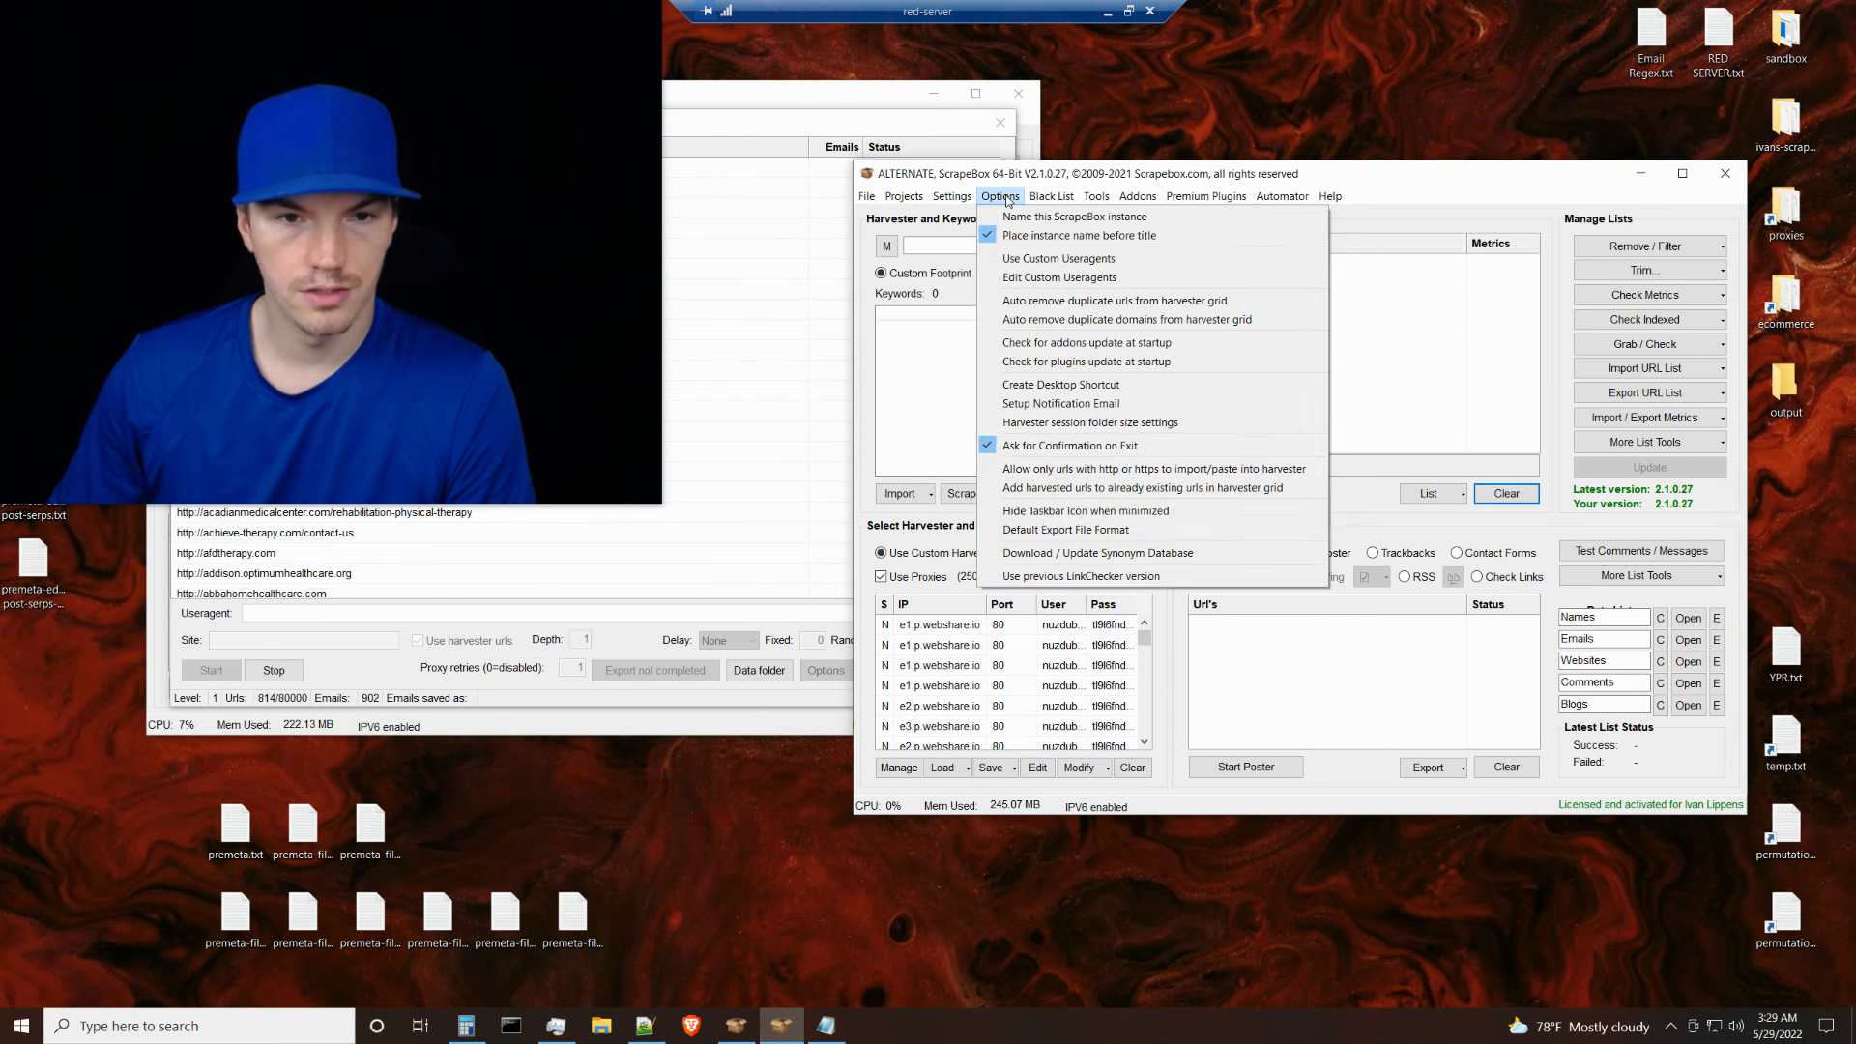
mouse_move(1022, 198)
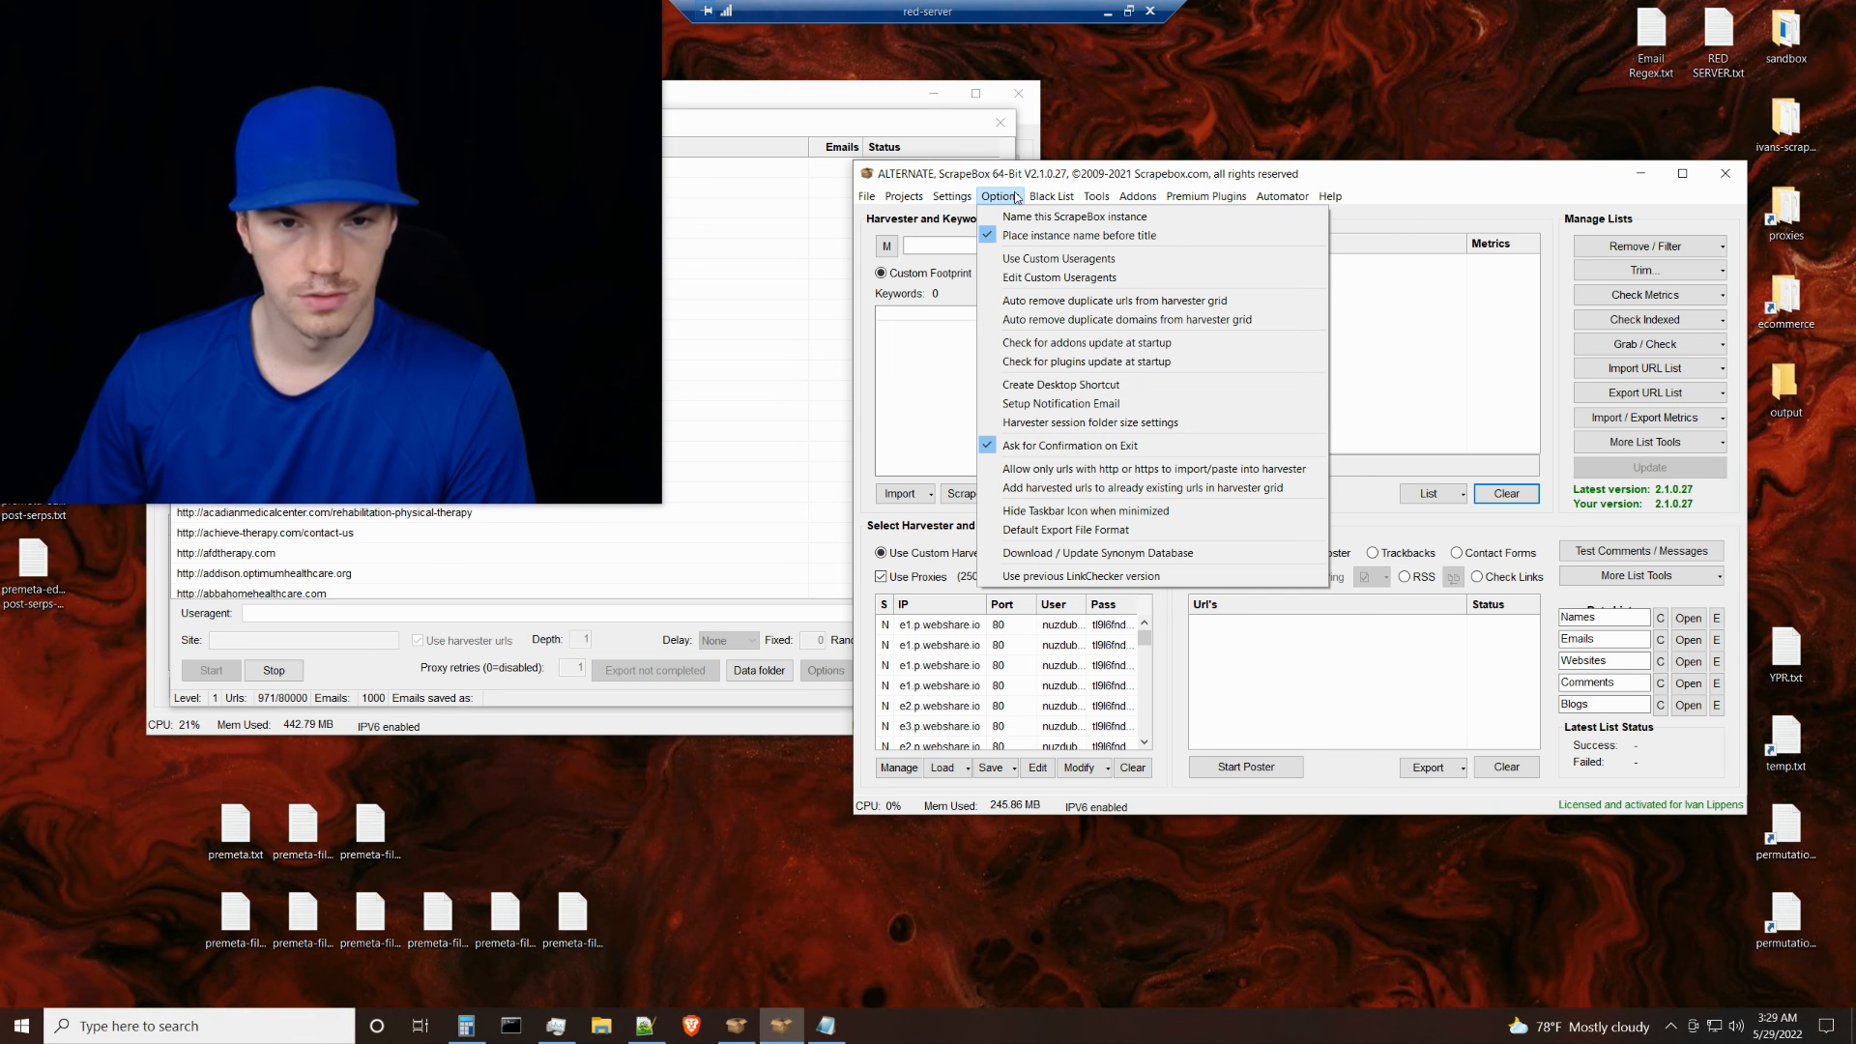
click(1044, 404)
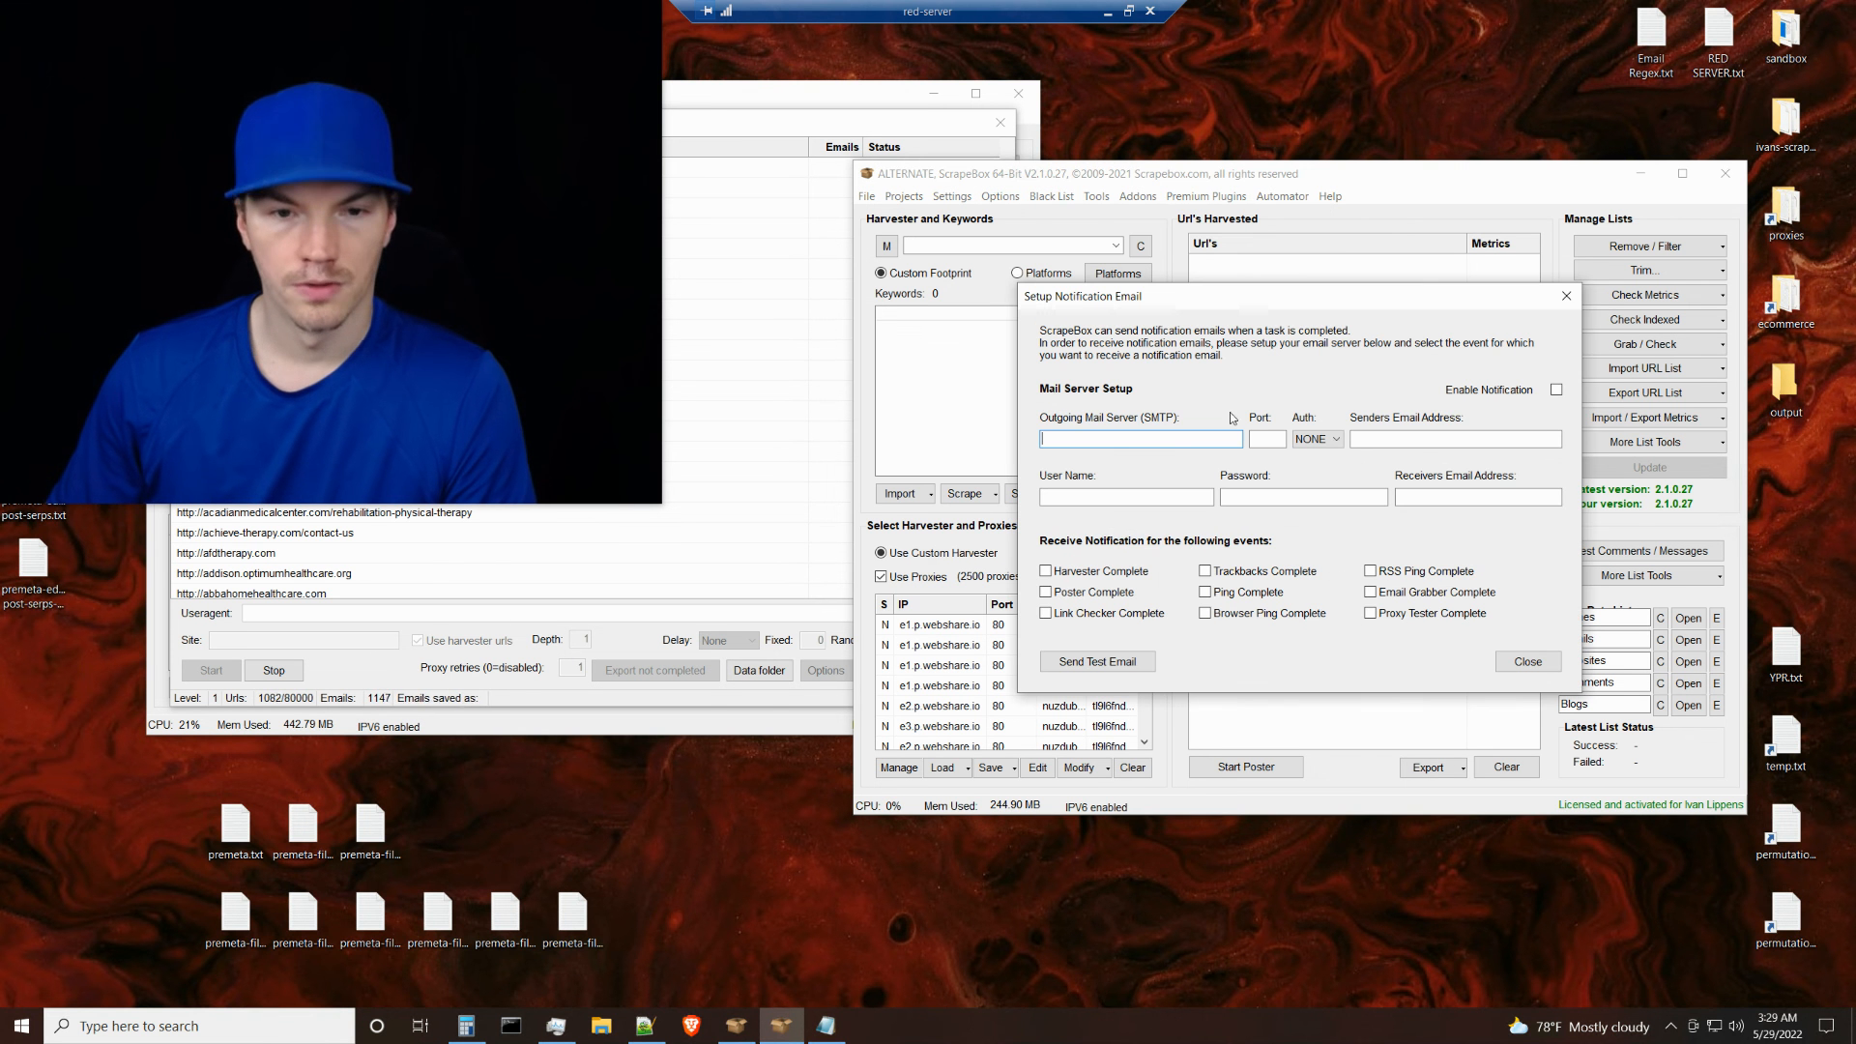
click(1568, 300)
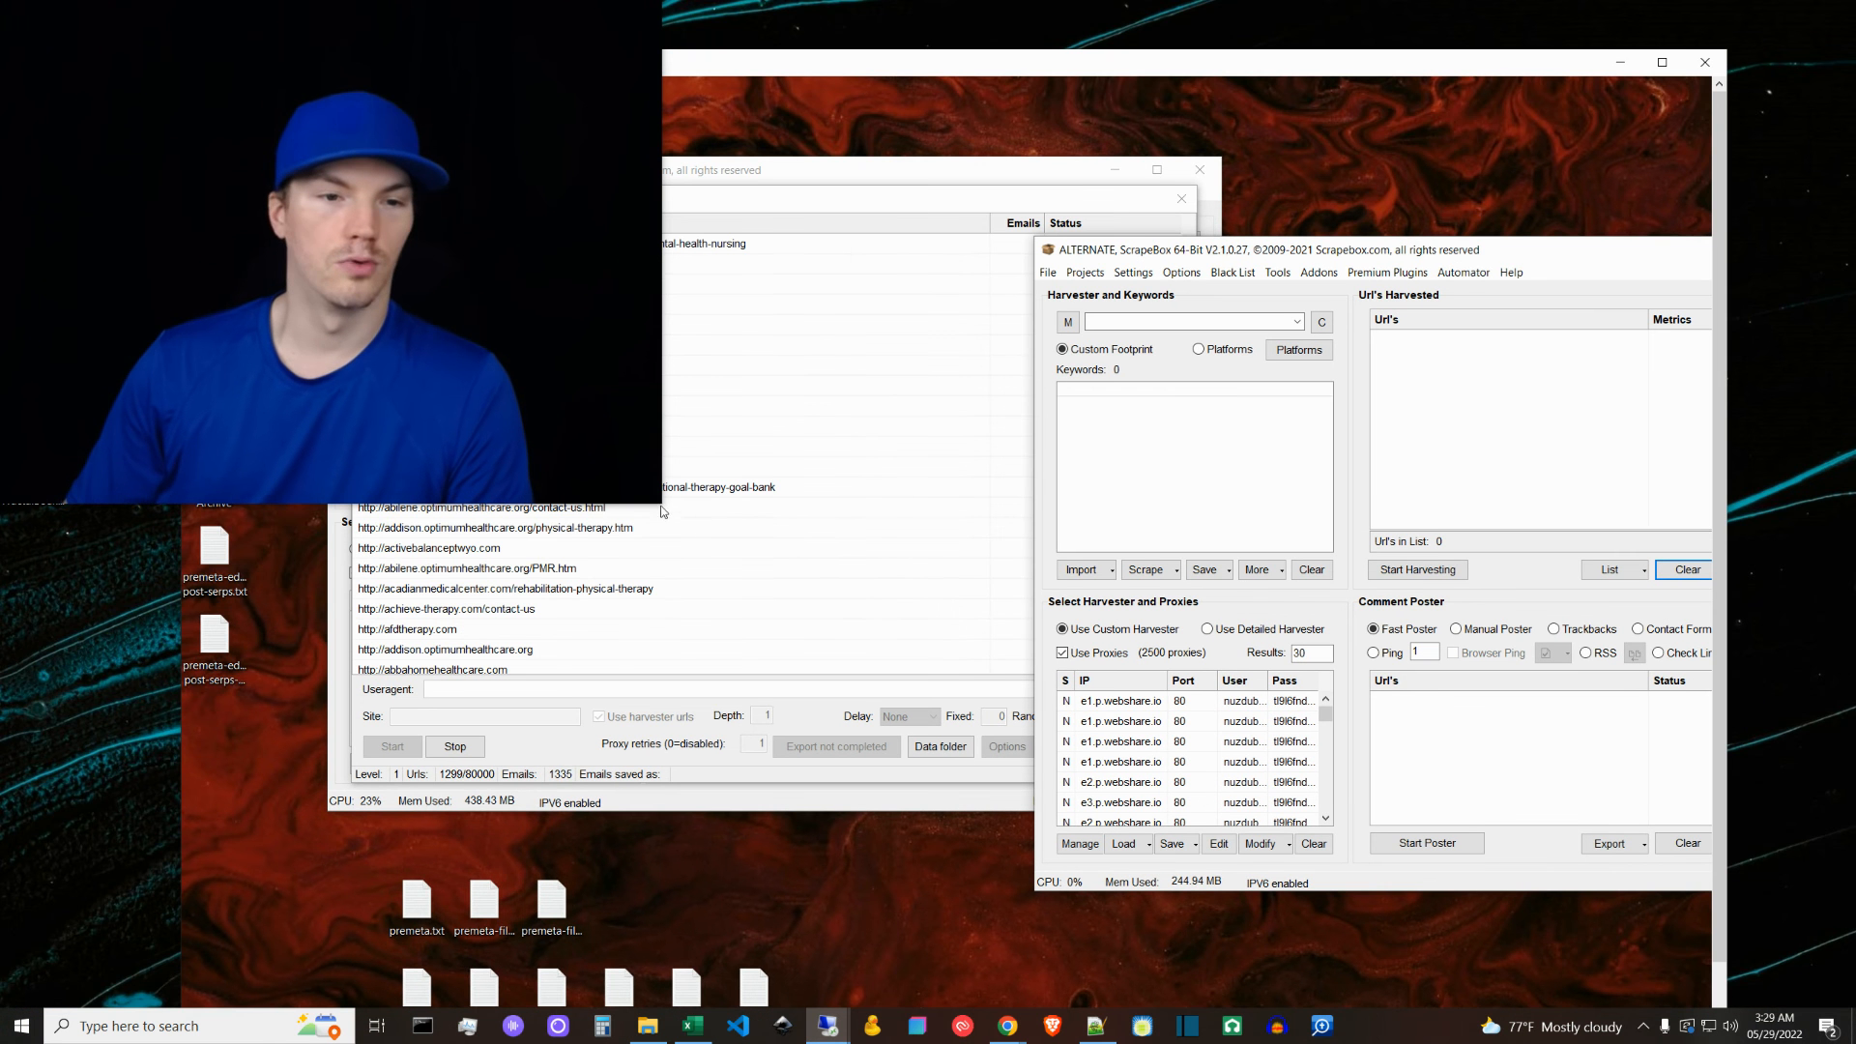
click(994, 211)
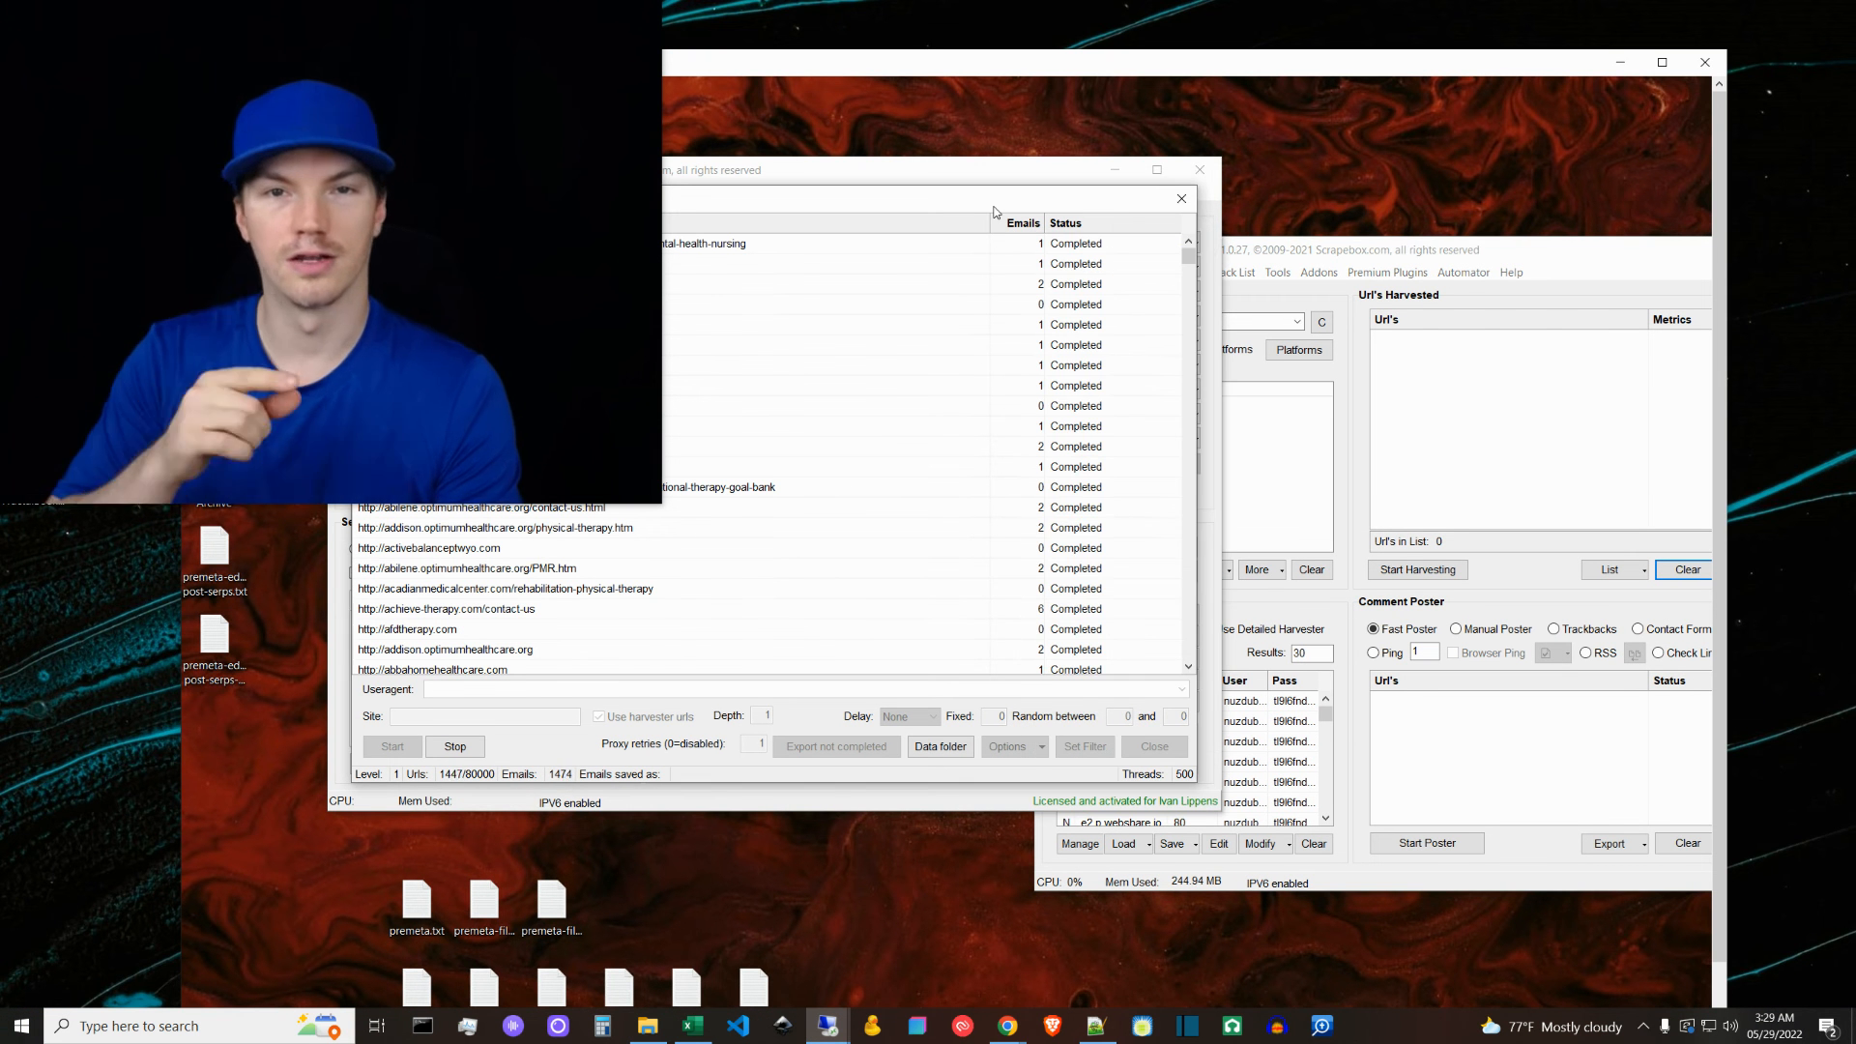